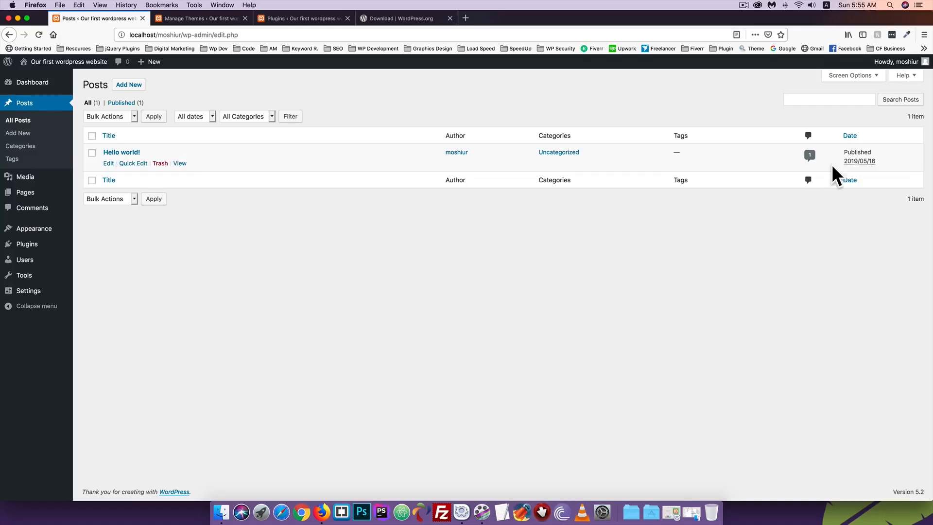
Open the Hello world! post's public View link in a new browser tab and switch to it
right_click(186, 166)
left_click(214, 167)
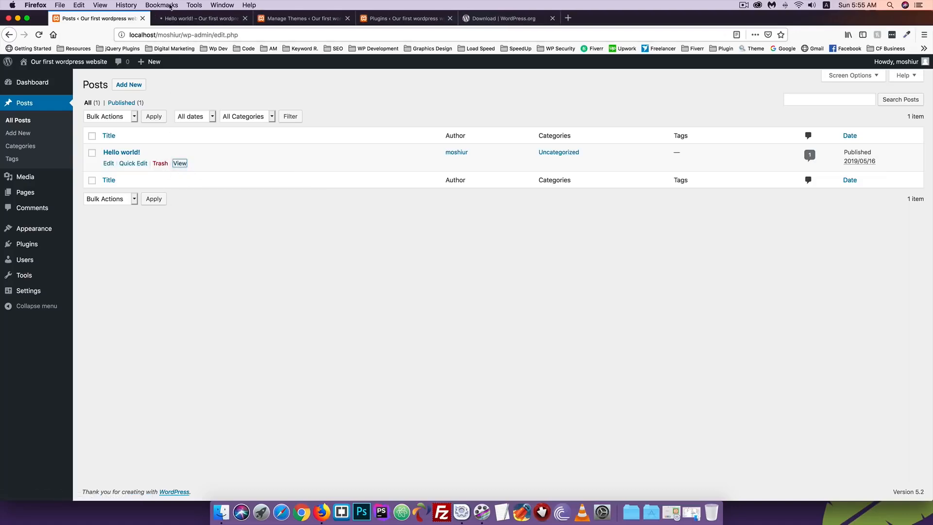
left_click(165, 18)
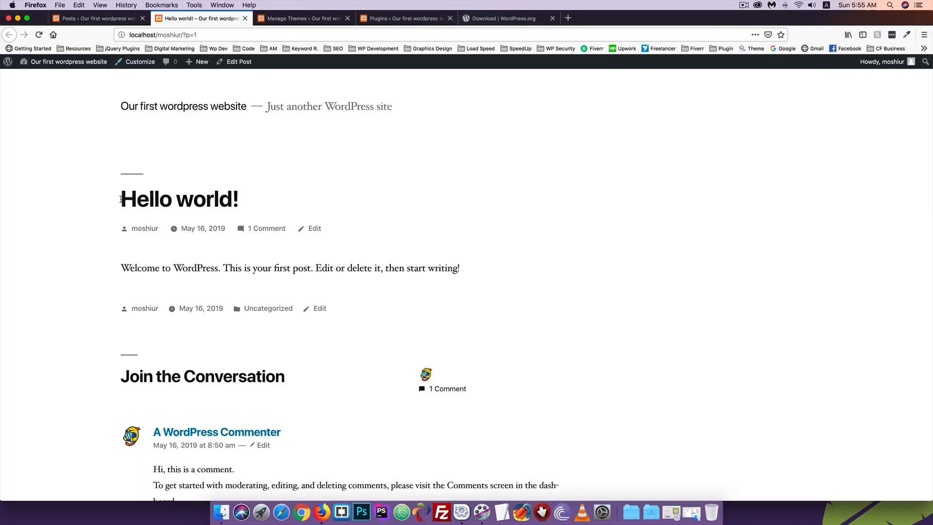
Read through the post's title and welcome text, then return to the Posts list
left_click_drag(121, 199, 238, 199)
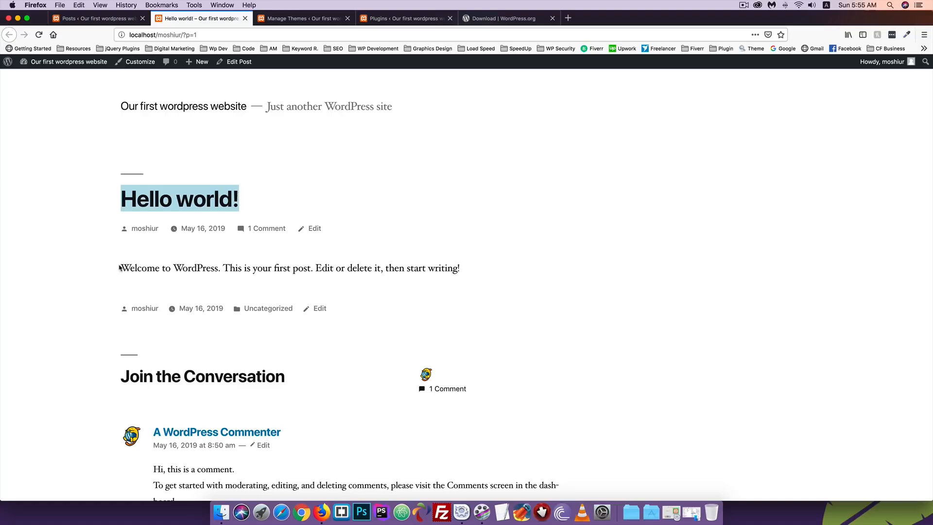
left_click_drag(120, 268, 481, 274)
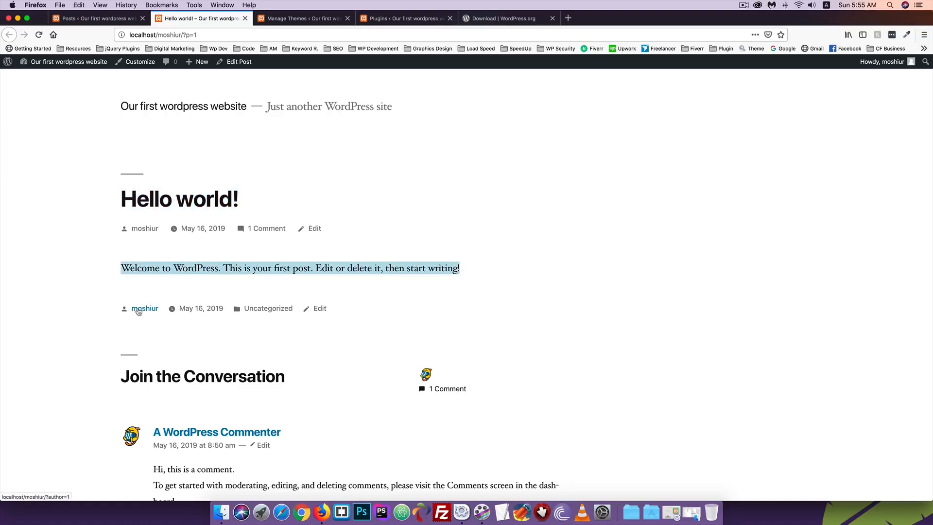
scroll(140, 301, "down", 2)
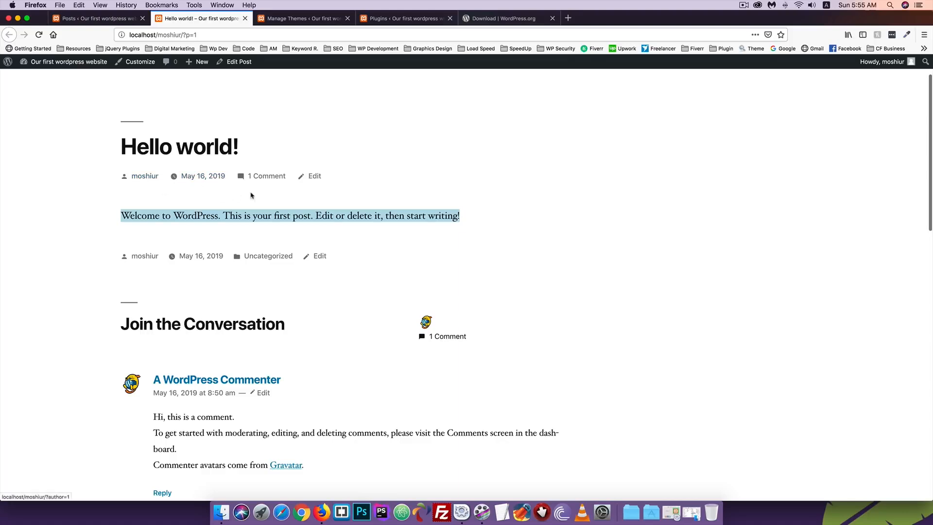
scroll(38, 306, "down", 3)
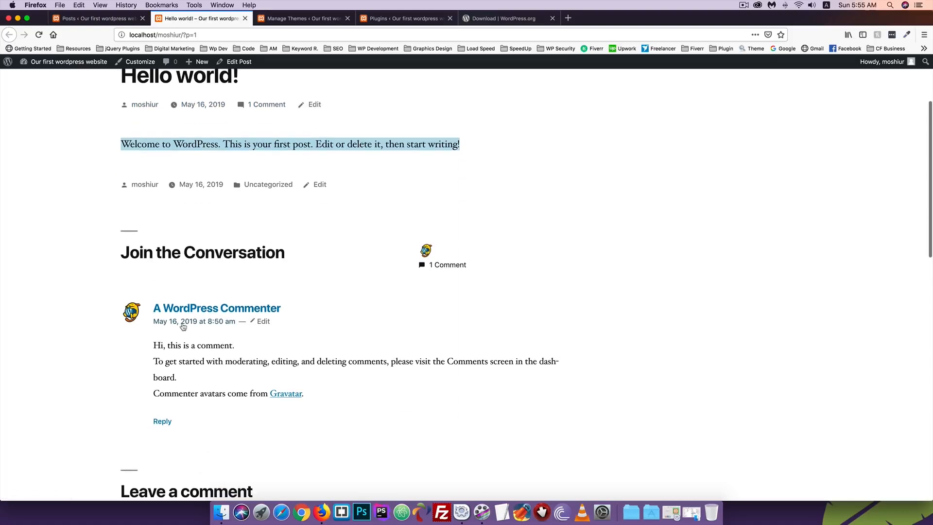
scroll(184, 324, "down", 2)
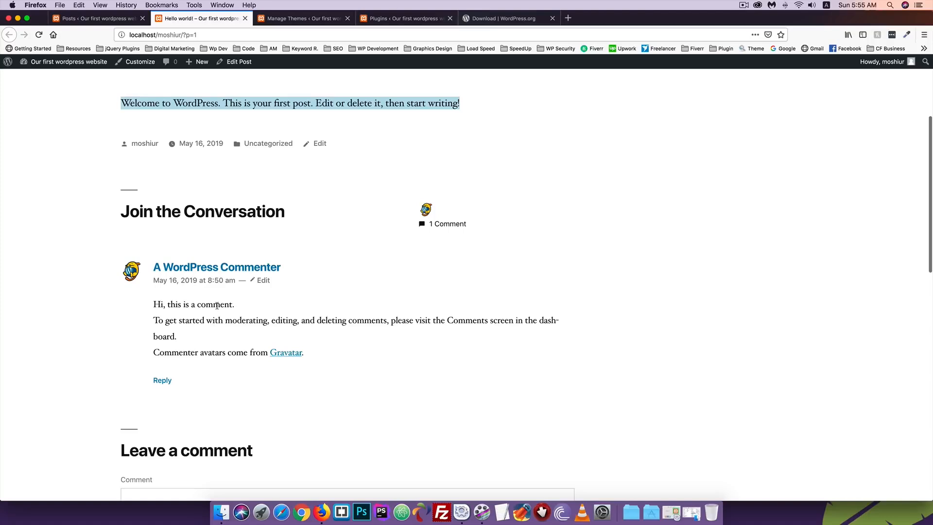
scroll(217, 305, "down", 10)
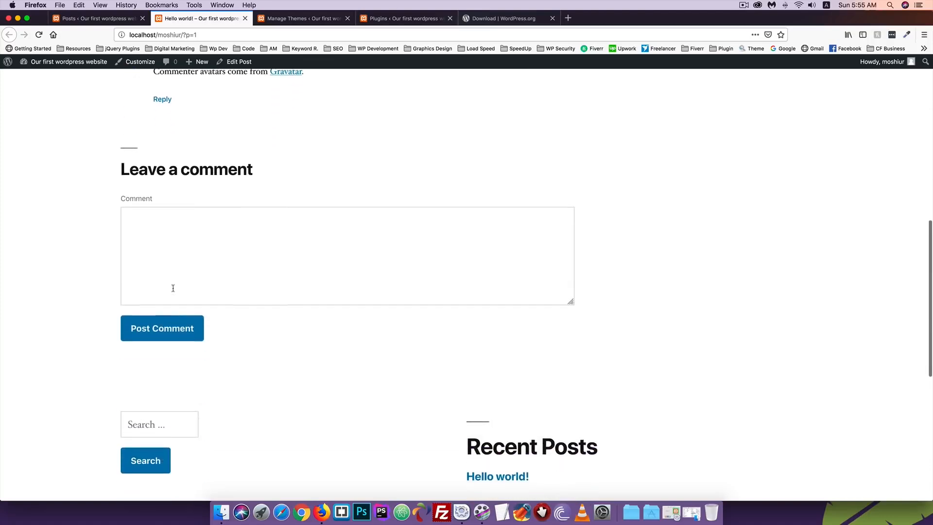
scroll(163, 297, "up", 15)
left_click(77, 19)
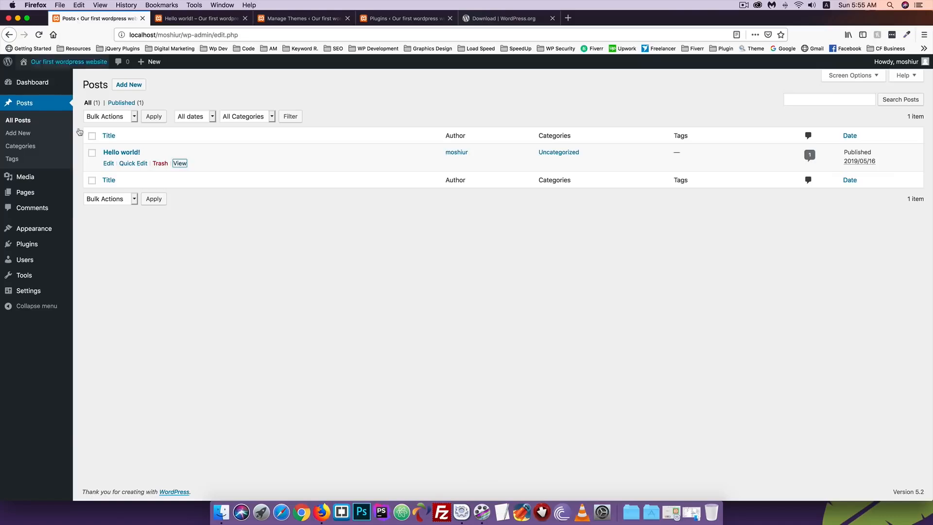
Trash the Hello world! post and view the Trash list
left_click(213, 246)
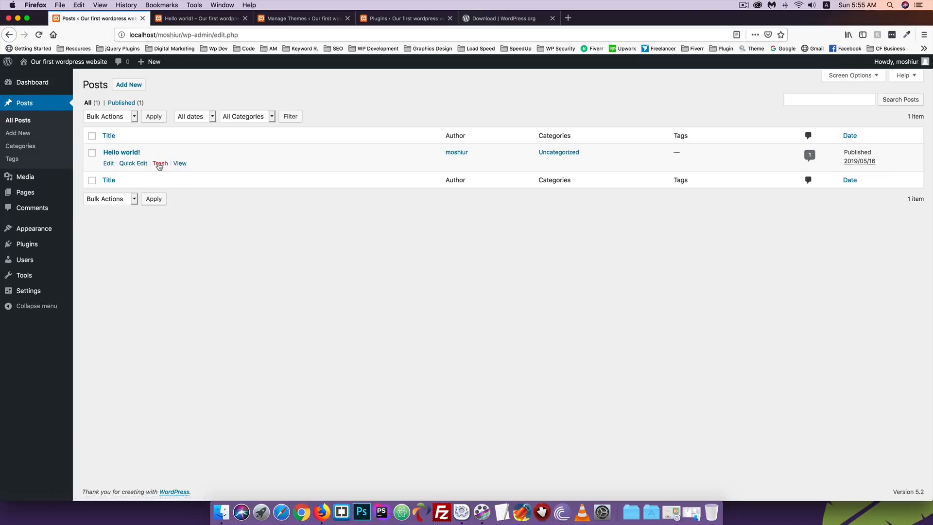
left_click(156, 165)
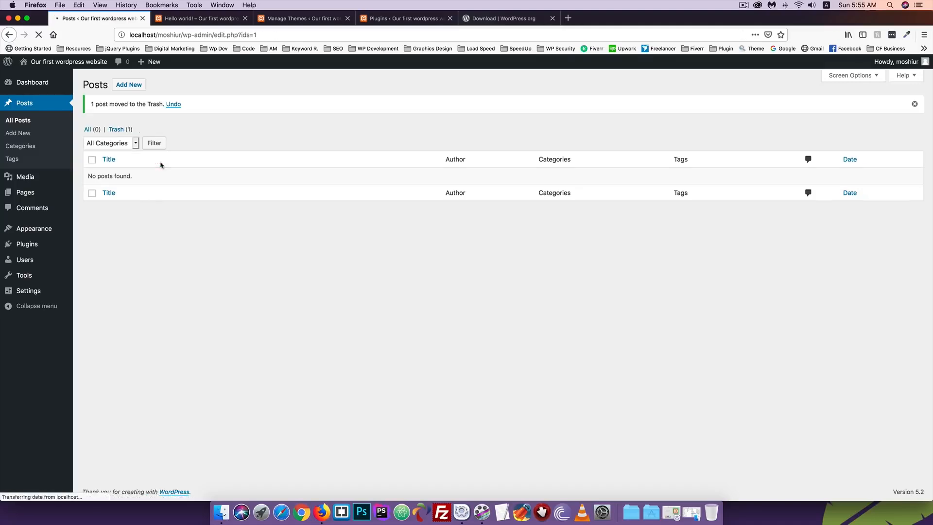
left_click(123, 130)
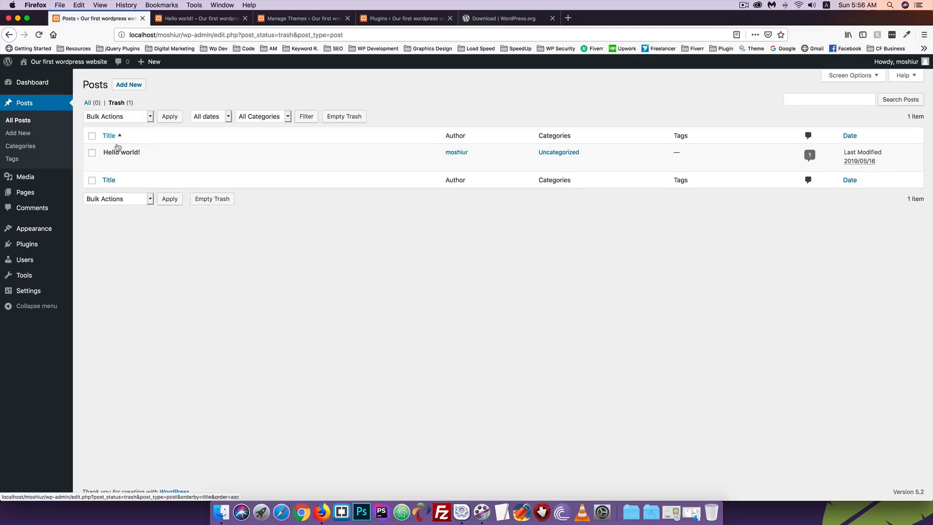
Load the site's home page without /?p=1 to confirm Nothing Found, then return to Trash
left_click(186, 20)
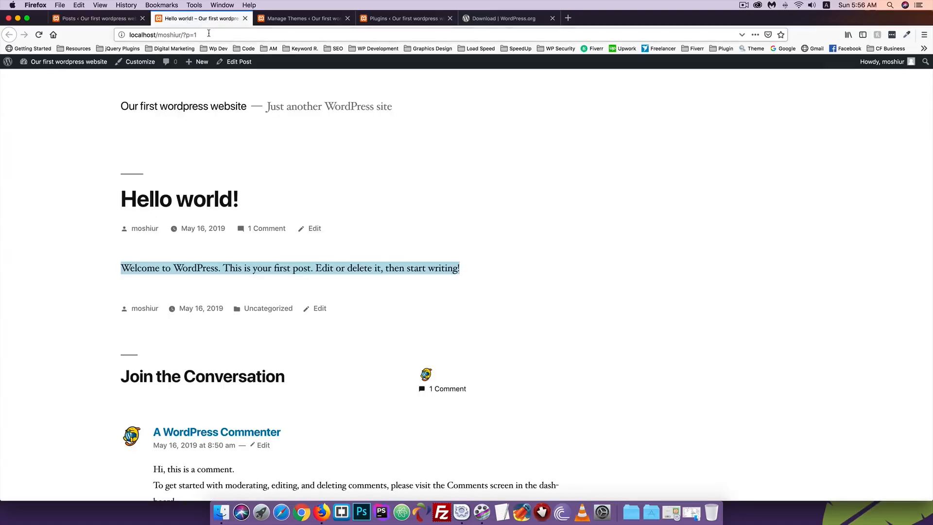
left_click_drag(182, 34, 223, 36)
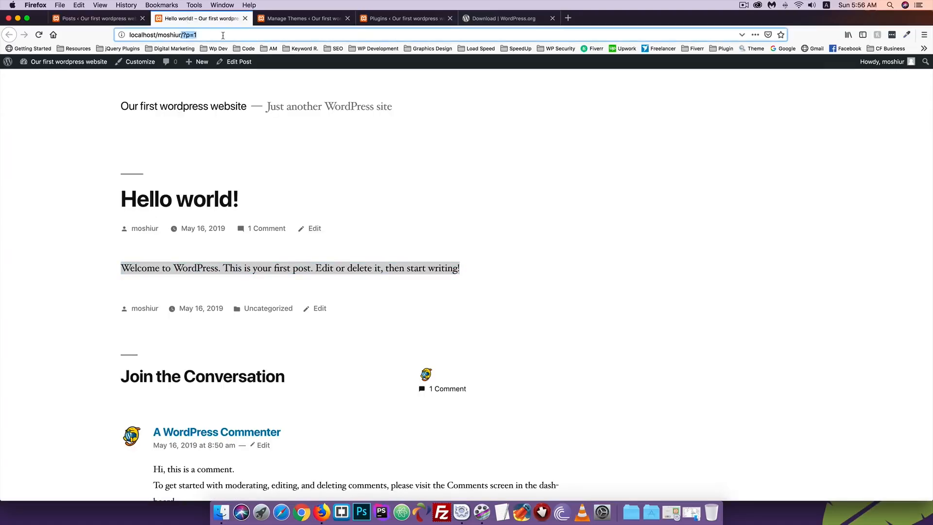
key("BackSpace")
key("Return")
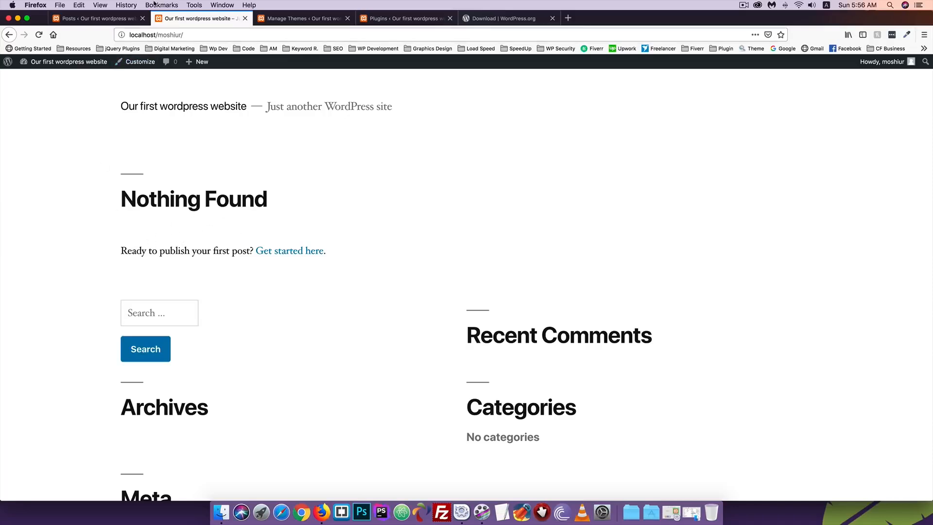
left_click(117, 18)
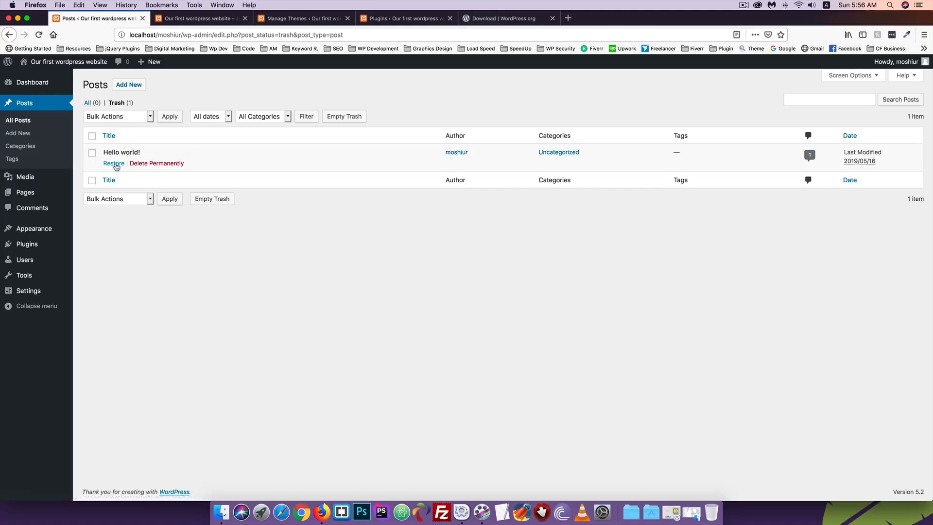
Restore Hello world! from the Trash and reload the home page to see it back
left_click(115, 164)
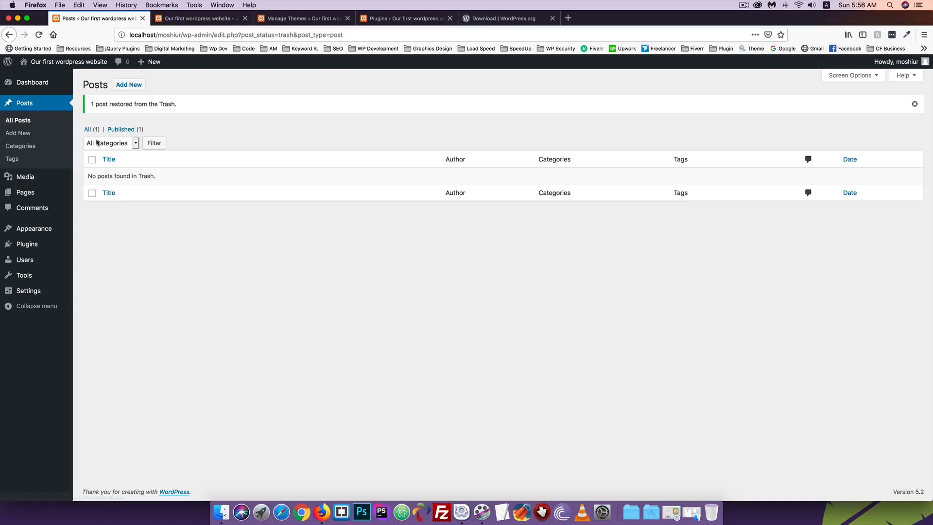
left_click(120, 129)
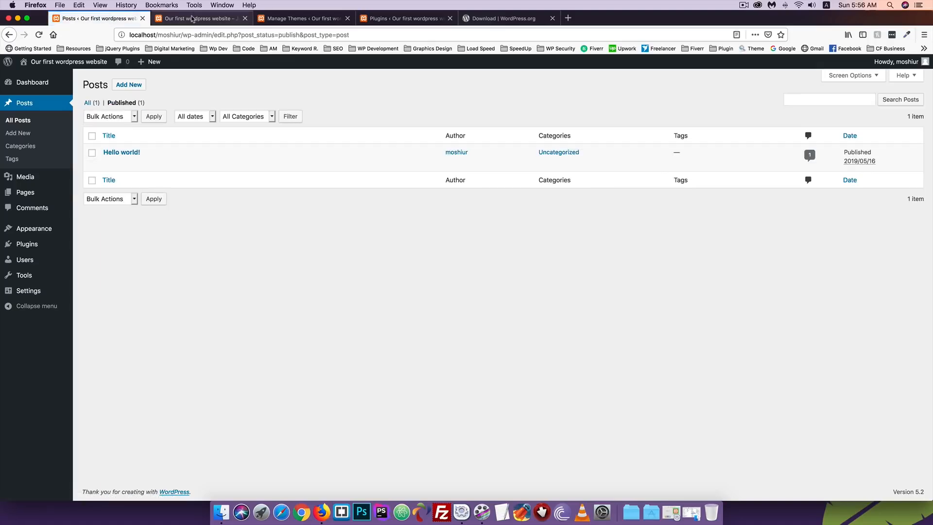
left_click(193, 20)
left_click(39, 34)
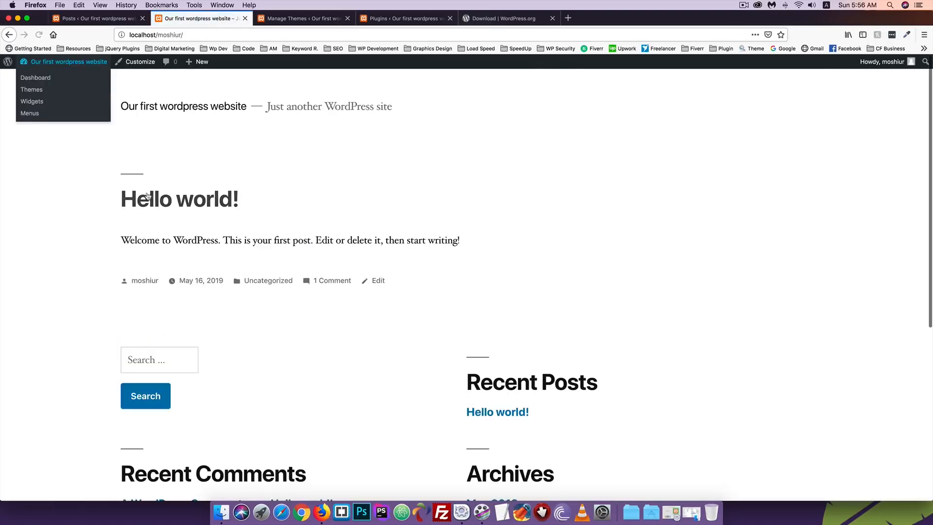
left_click(94, 20)
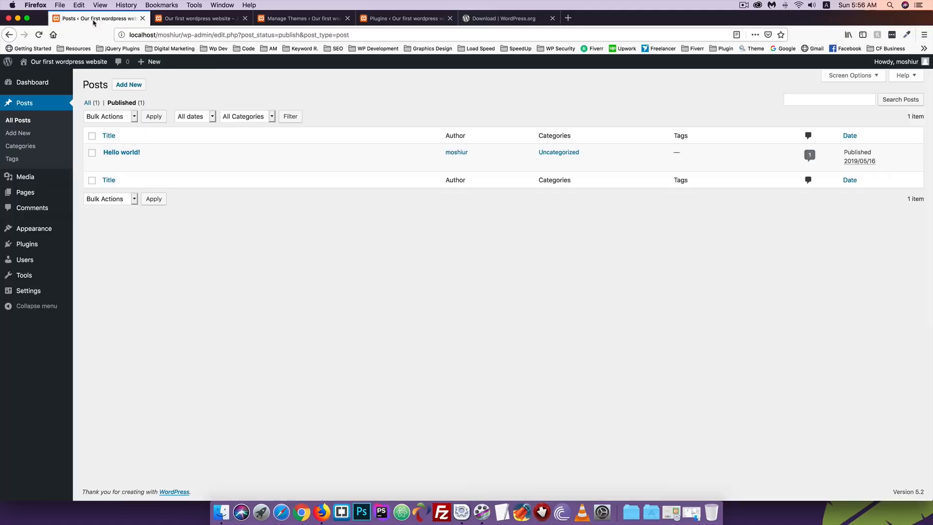
Trash Hello world! again, delete it permanently, and reload the home page to confirm no posts
mouse_move(145, 163)
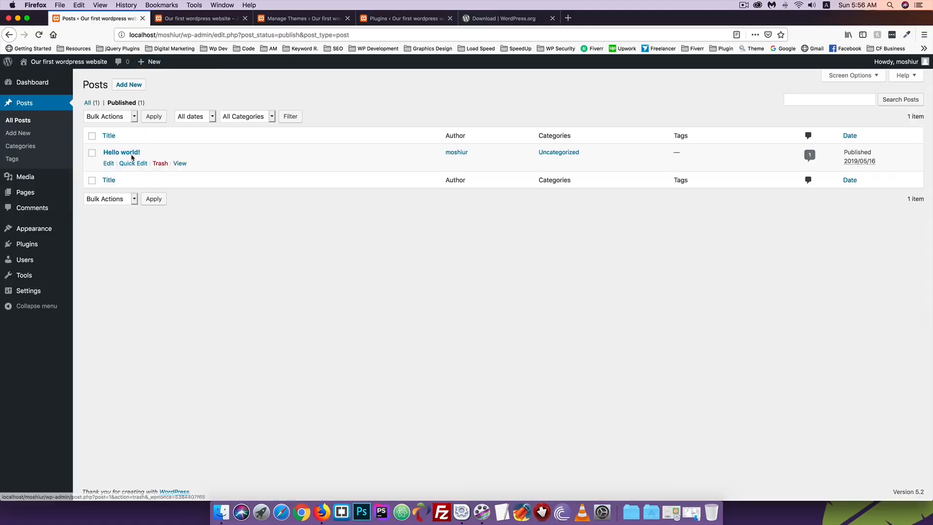
left_click(160, 164)
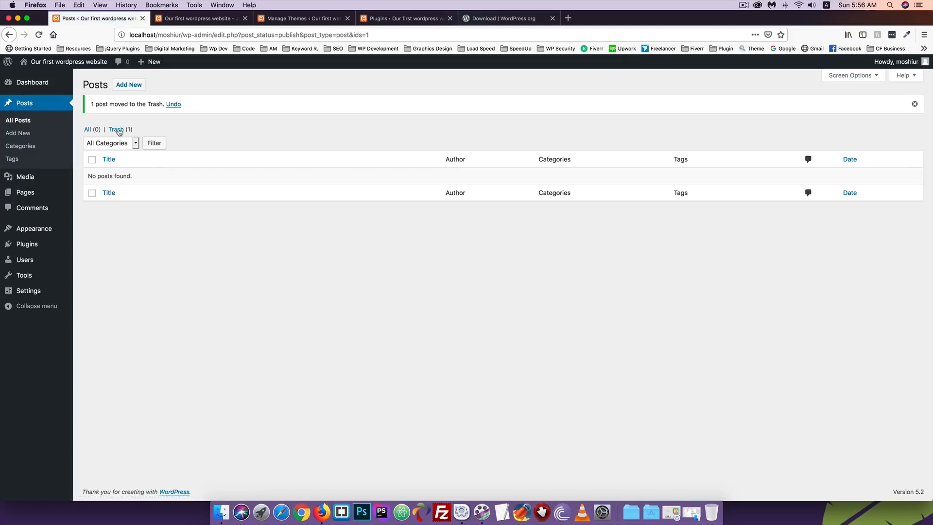
left_click(119, 130)
left_click(151, 164)
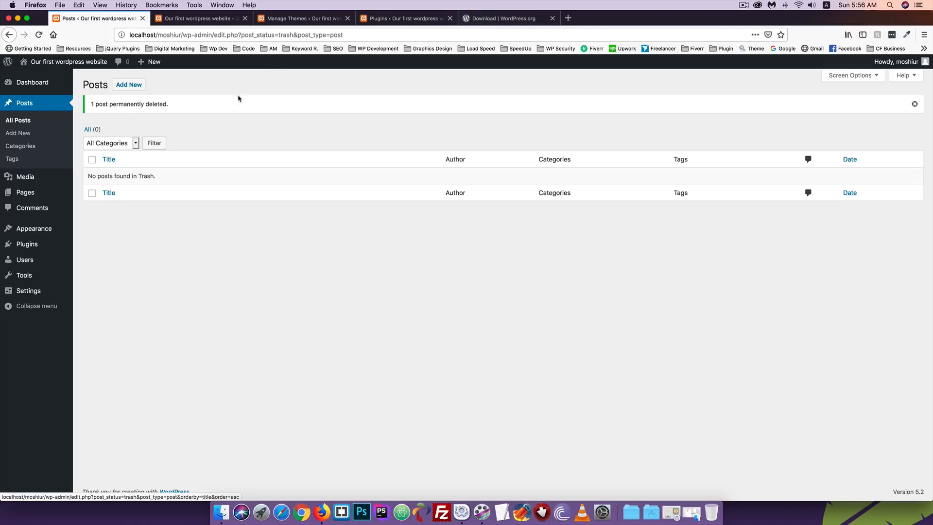
left_click(199, 18)
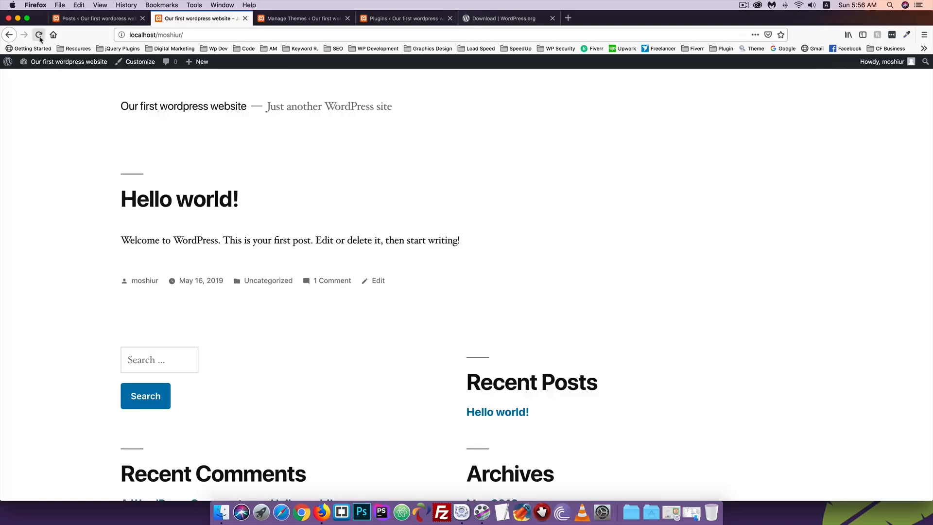
left_click(39, 35)
left_click(97, 18)
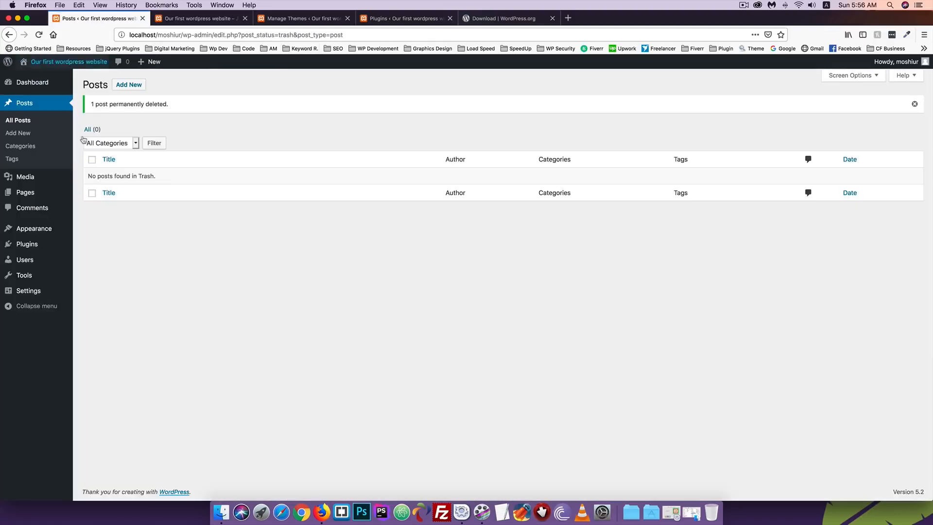
Start a new post with Add New next to the Posts heading
left_click(130, 86)
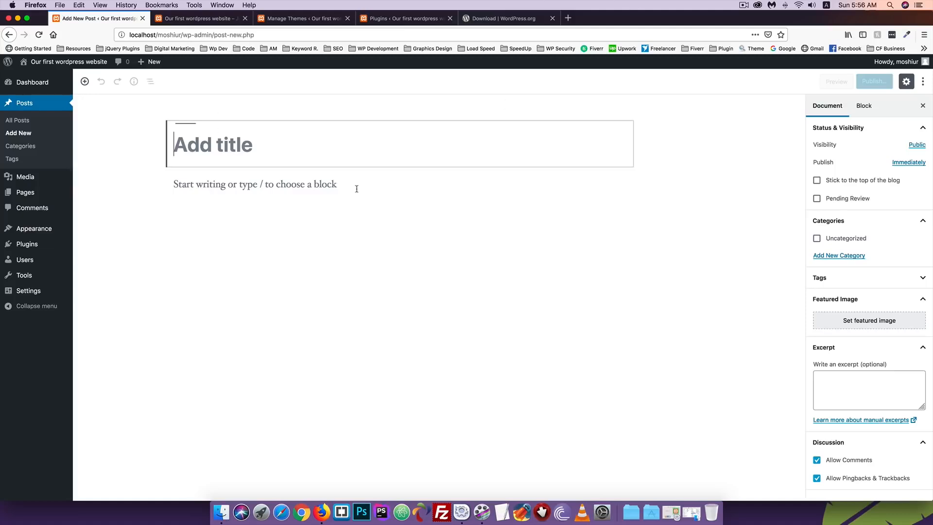
Load the Coders Foundation website (codersfoundation.com) in a new browser tab
key("super+t")
type("codersfoundation.xyz/")
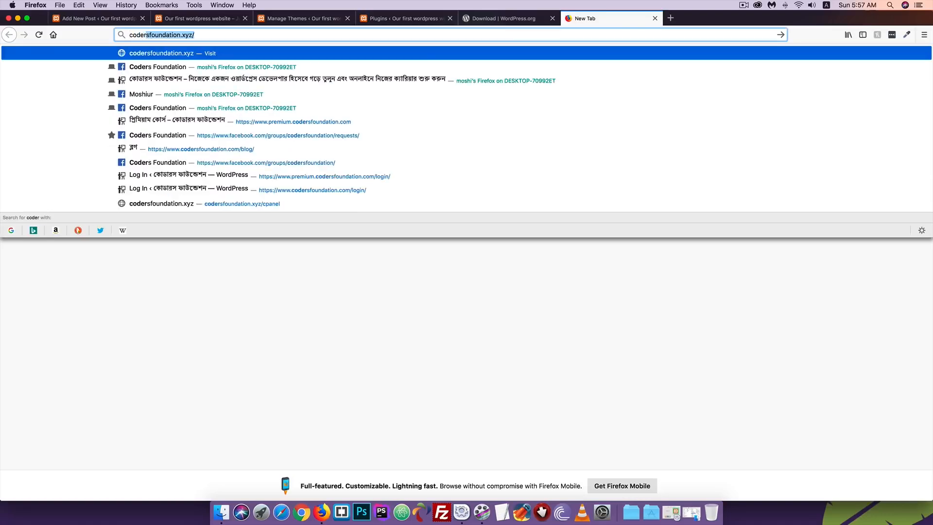
key("Right")
key("BackSpace")
key("BackSpace")
key("BackSpace")
key("BackSpace")
type("com")
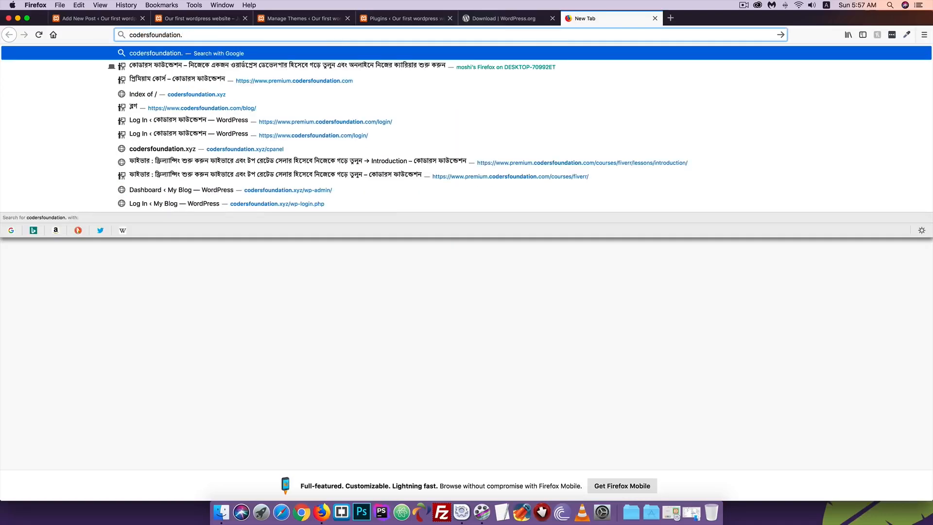
key("Return")
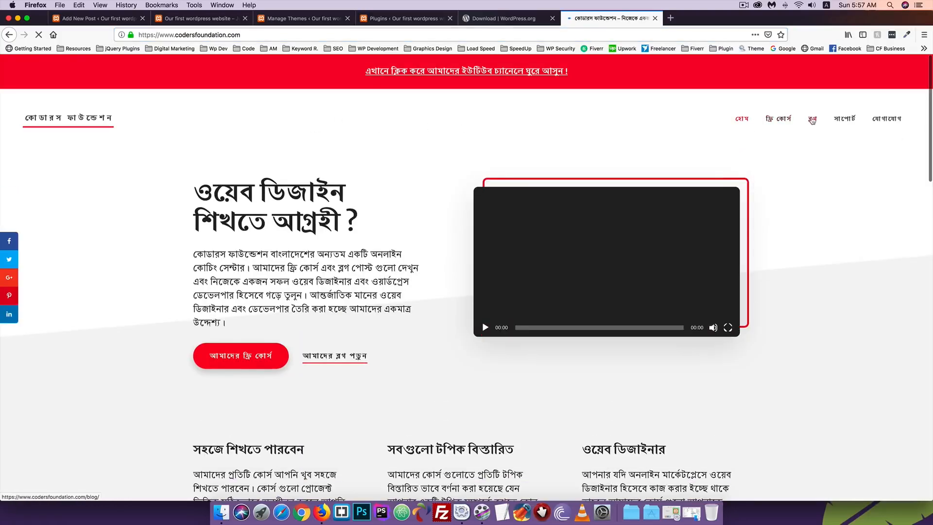
Open the Web Design post from the blog and select its title 'ওয়েব ডিজাইন পরিচিতি'
left_click(813, 120)
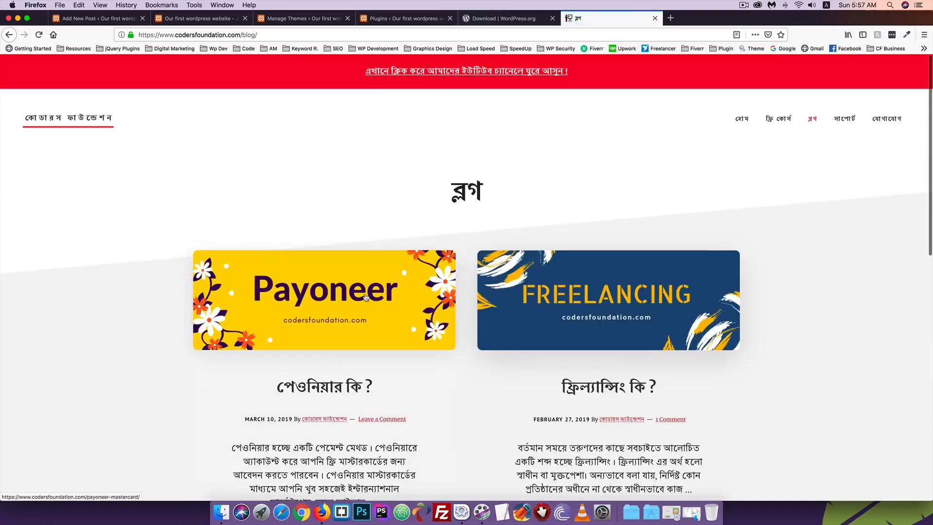
scroll(345, 157, "down", 10)
left_click(344, 157)
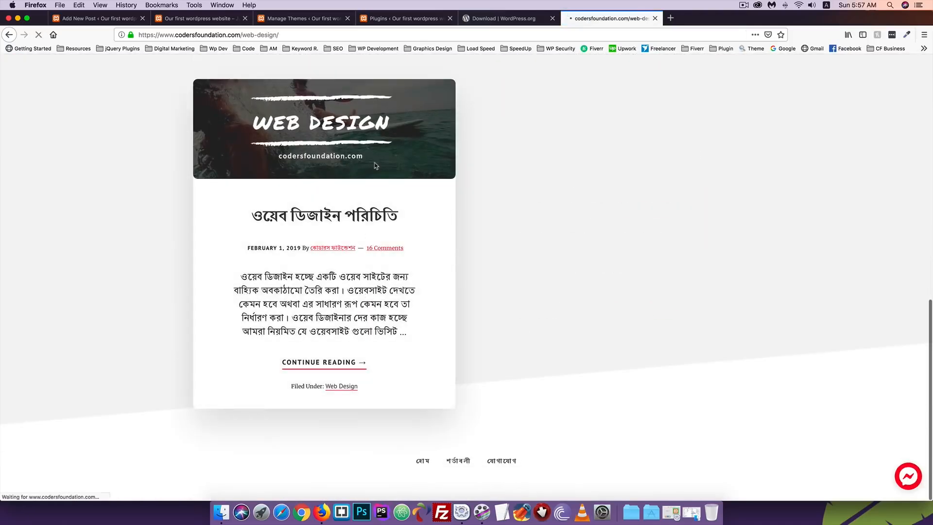
scroll(274, 231, "down", 5)
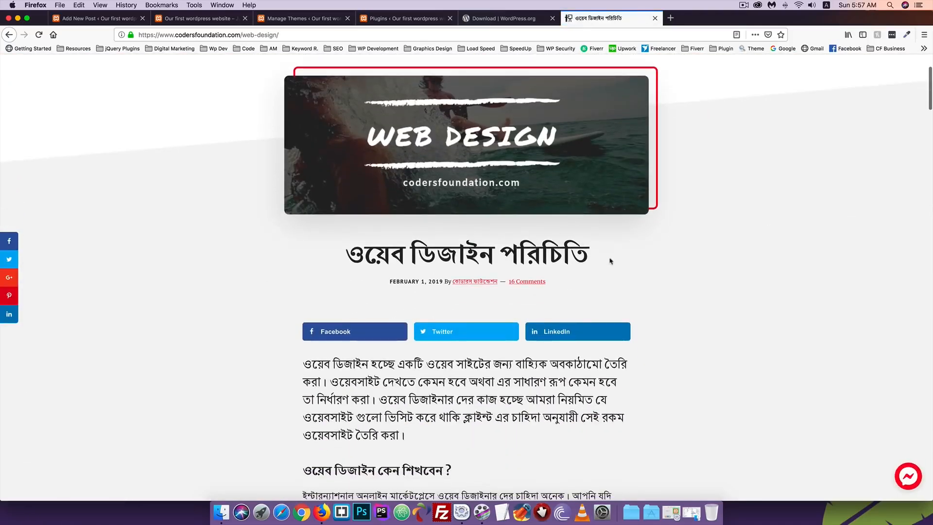
left_click_drag(611, 262, 349, 256)
key("super+c")
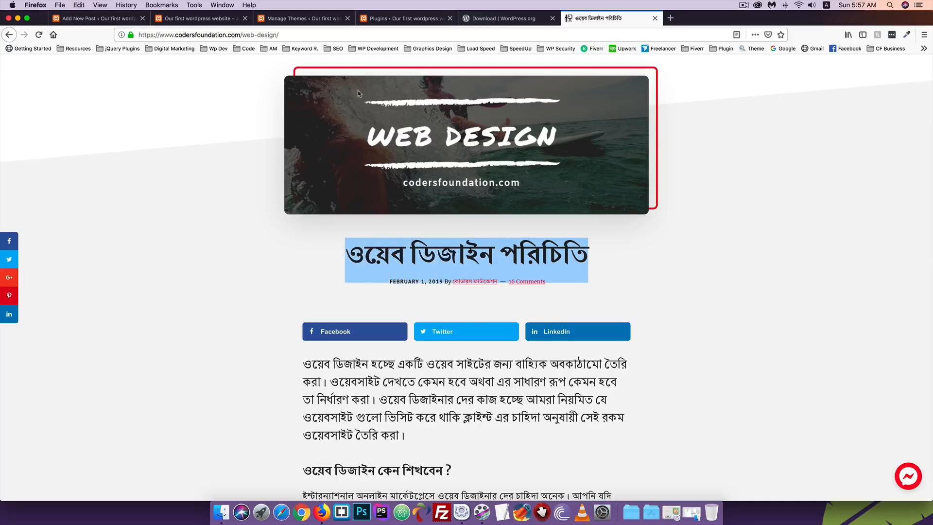
Move the article's browser tab to second place, next to the WordPress editor tab
left_click(194, 18)
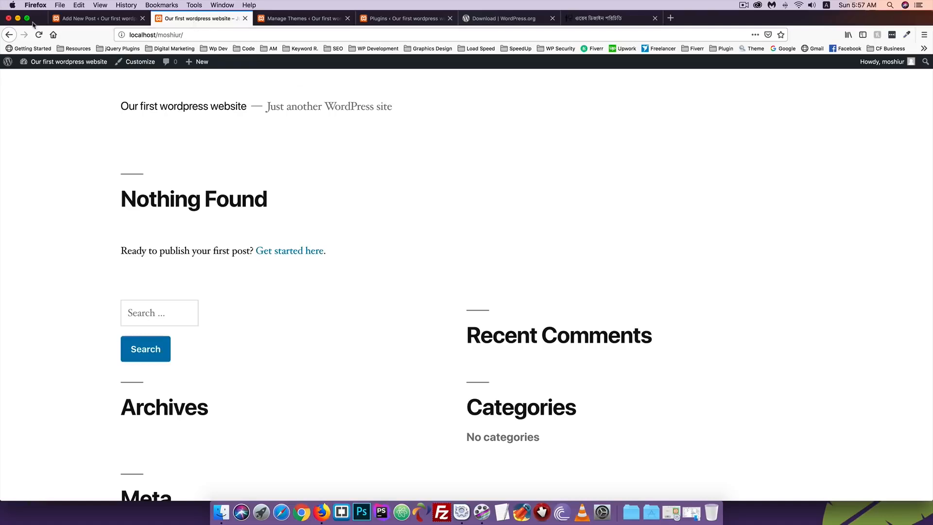
left_click(91, 20)
left_click(617, 18)
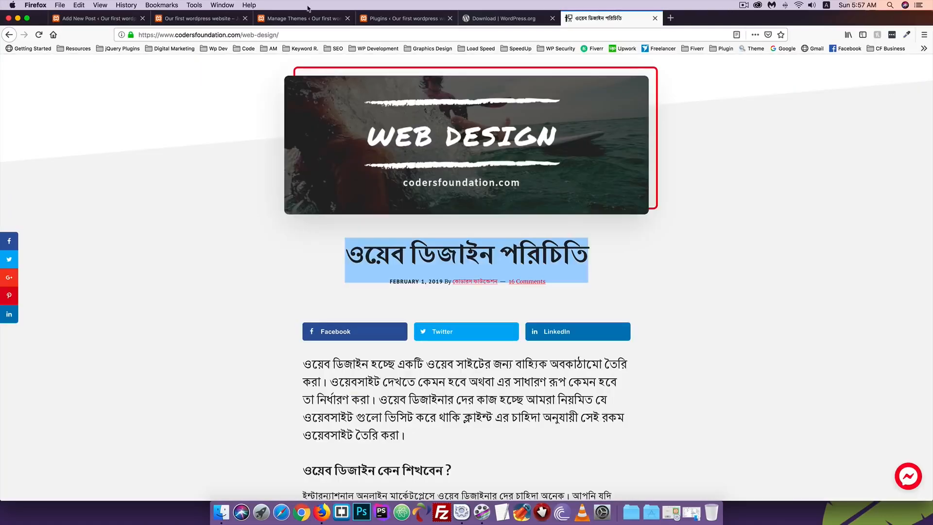
left_click_drag(307, 9, 87, 22)
Paste 'ওয়েব ডিজাইন পরিচিতি' as the new post's title, then return to the article
left_click(196, 20)
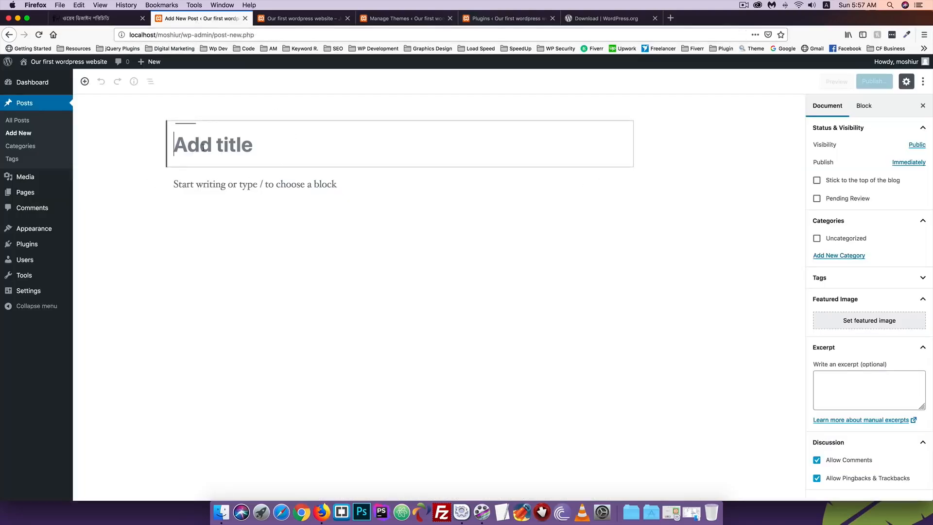
key("super+v")
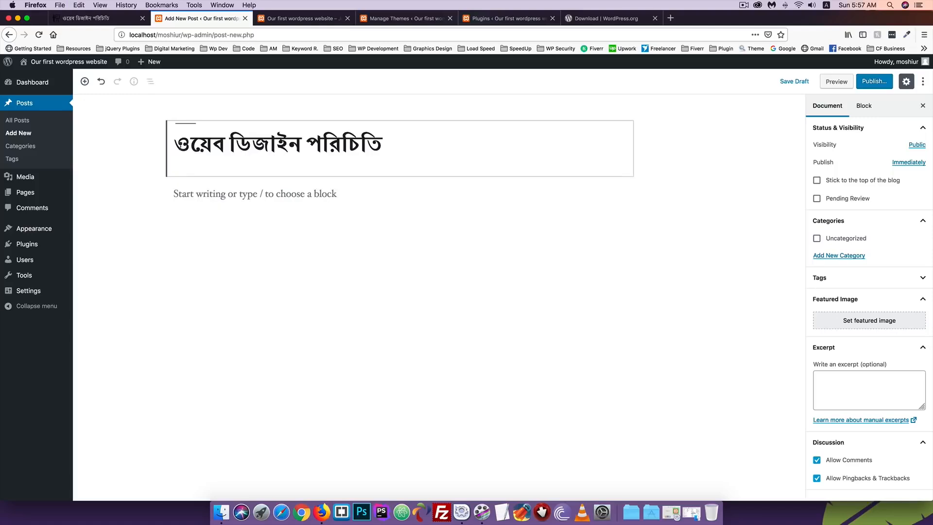
left_click(189, 195)
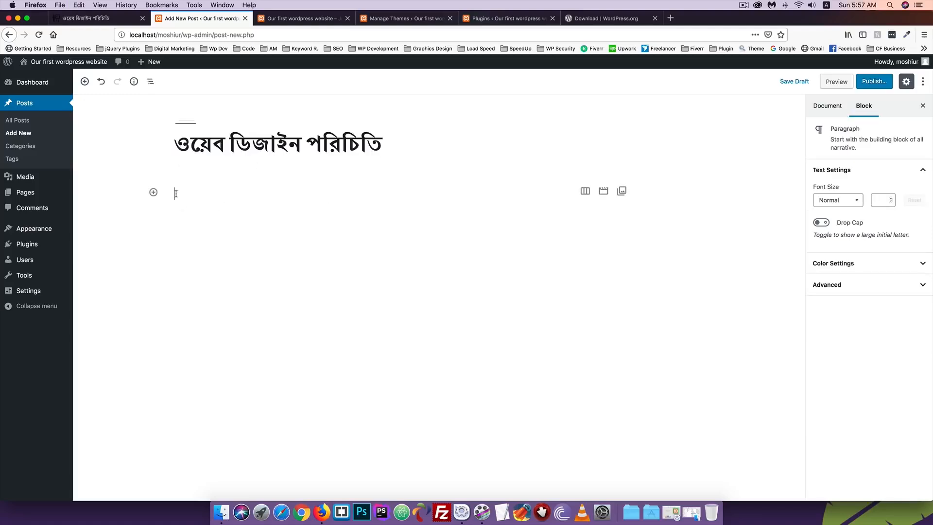
left_click(78, 18)
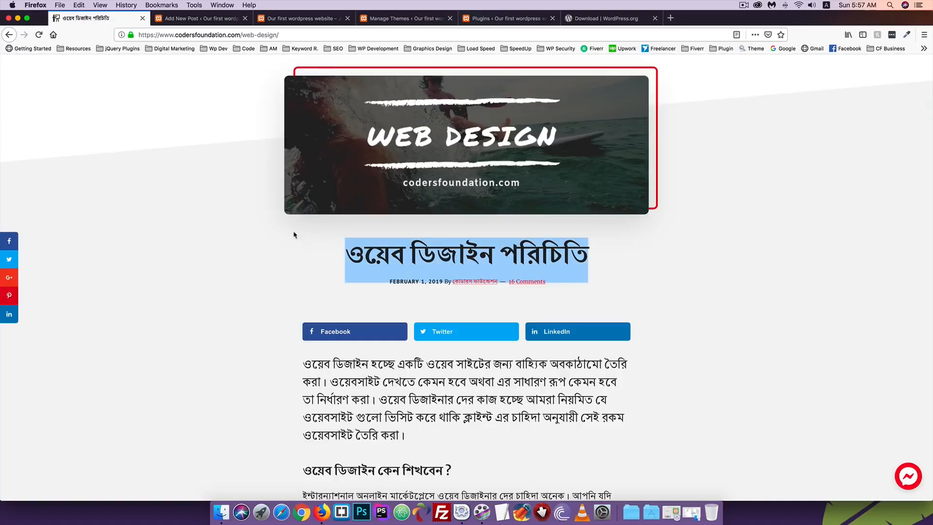
Copy the article's first Bengali paragraph and come back to the Add New Post editor
scroll(341, 306, "down", 3)
left_click_drag(409, 346, 304, 276)
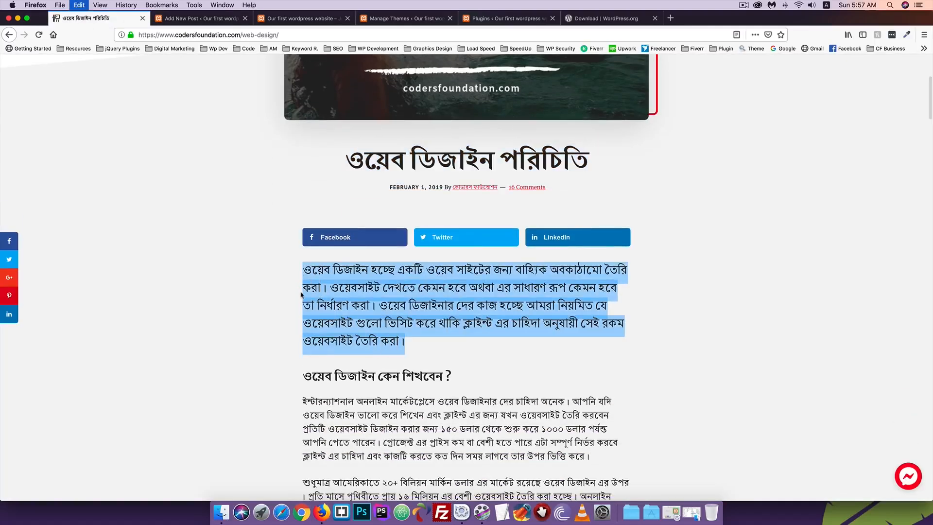
left_click(173, 49)
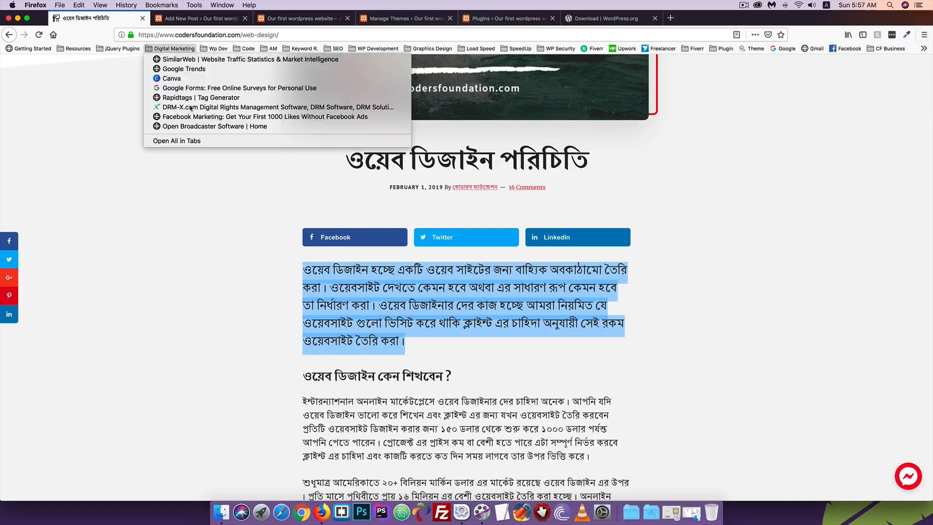
left_click(206, 21)
left_click(205, 22)
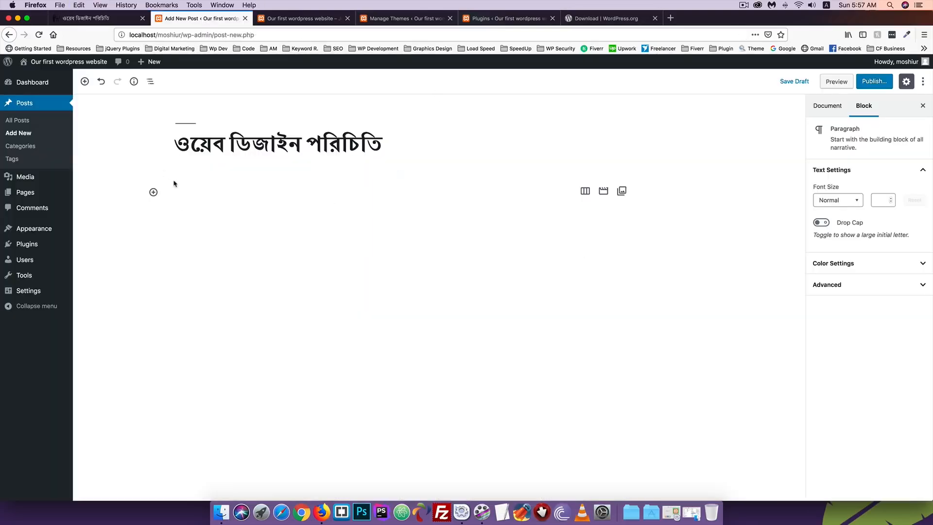
Paste the copied Bengali web-design introduction into the empty paragraph block below the title
key("super+v")
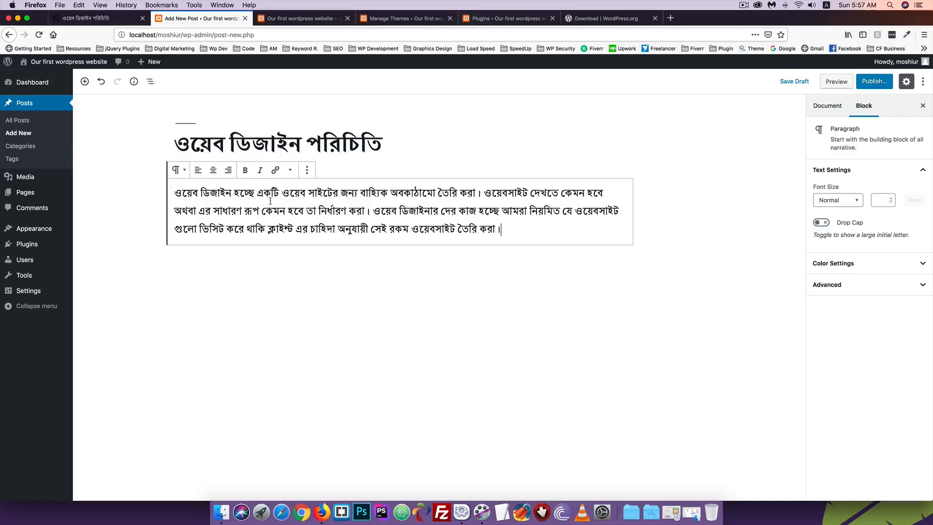
left_click(237, 146)
left_click(201, 192)
left_click(203, 186)
Convert the Bengali paragraph block to a List using the block switcher's Transform To options
left_click(179, 170)
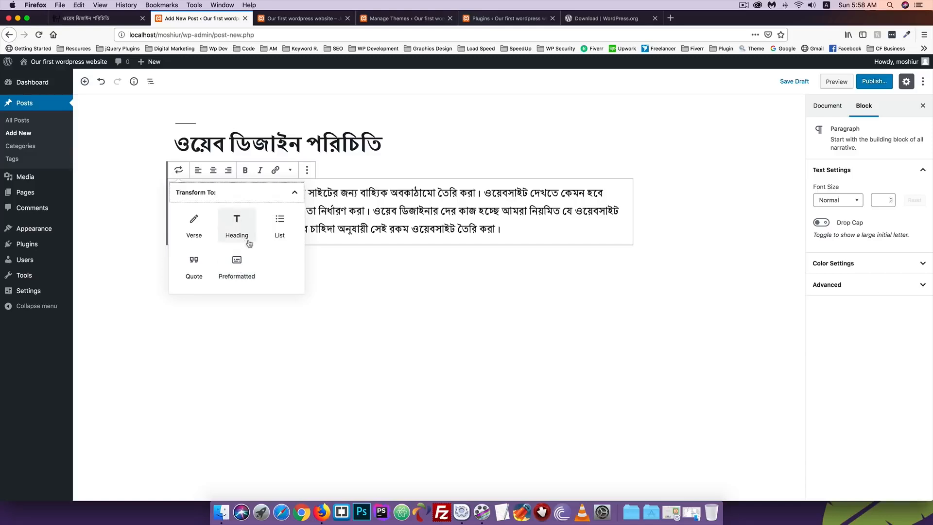
left_click(280, 226)
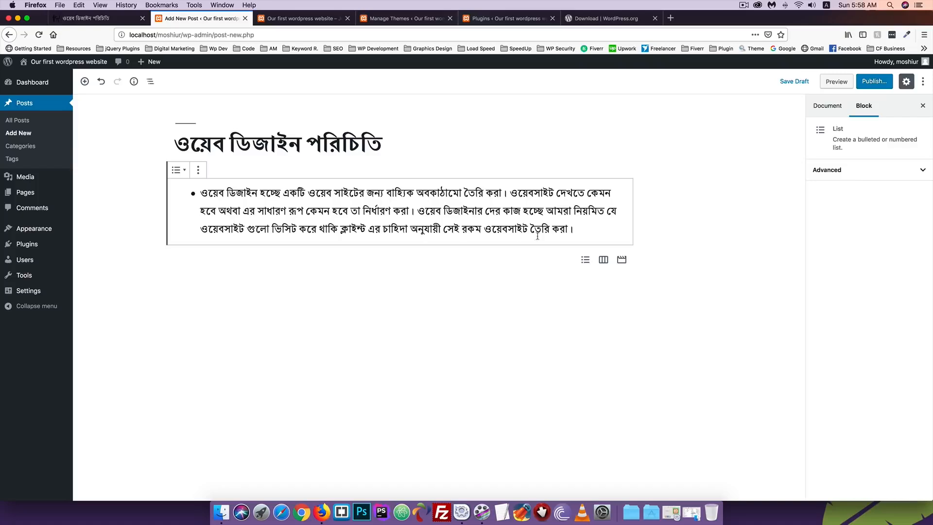
left_click(583, 229)
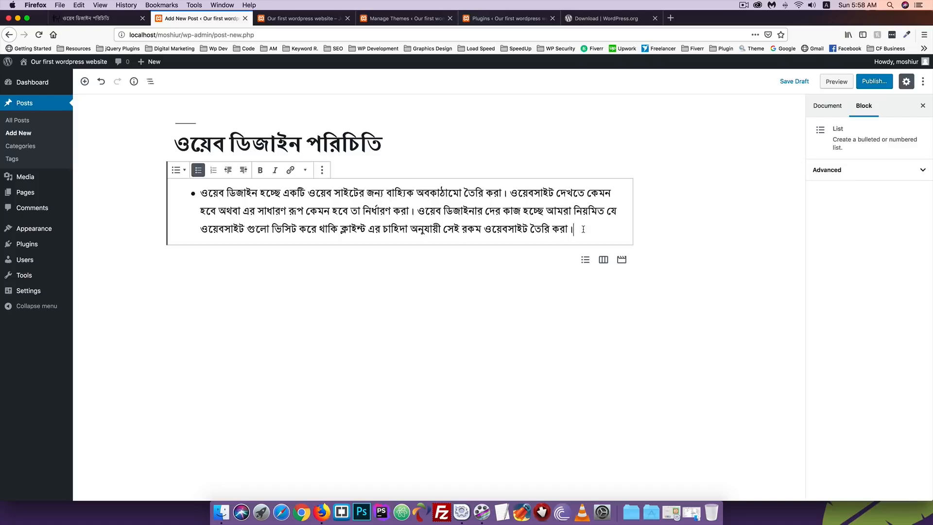
key("Return")
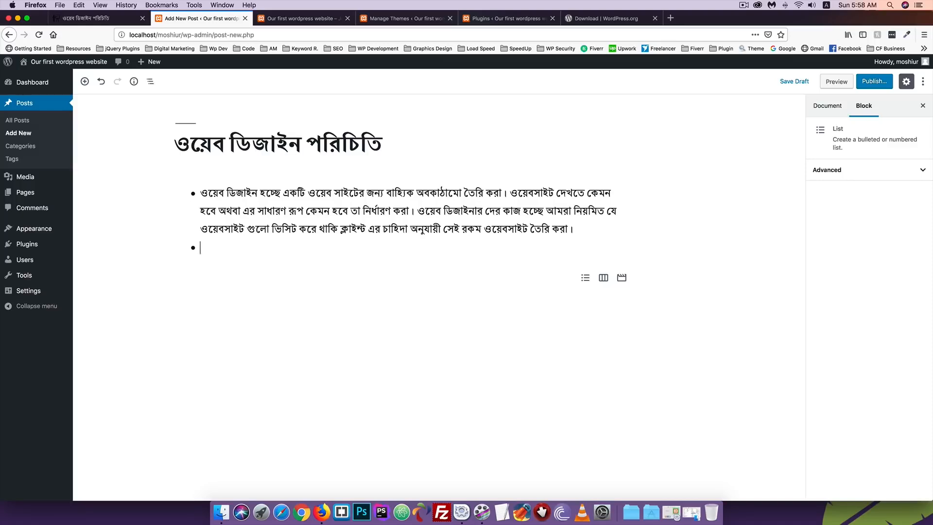
key("Return")
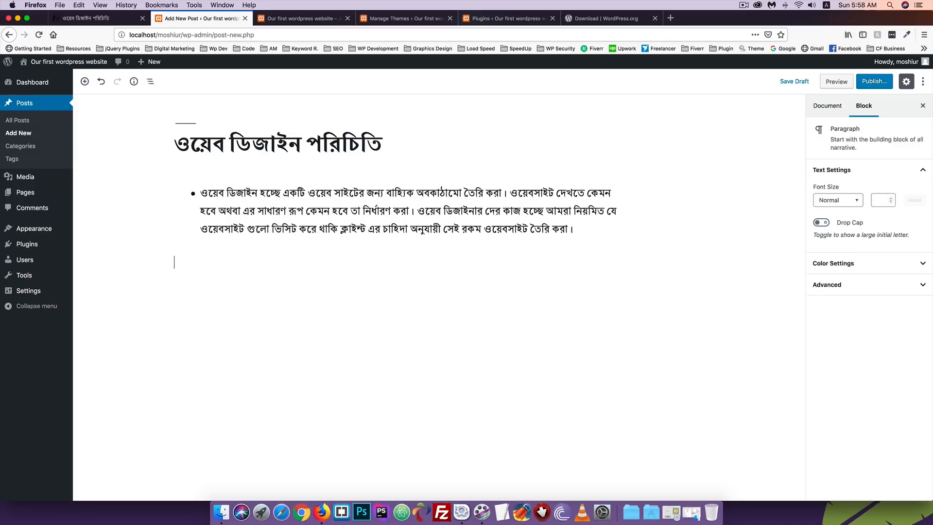
key("BackSpace")
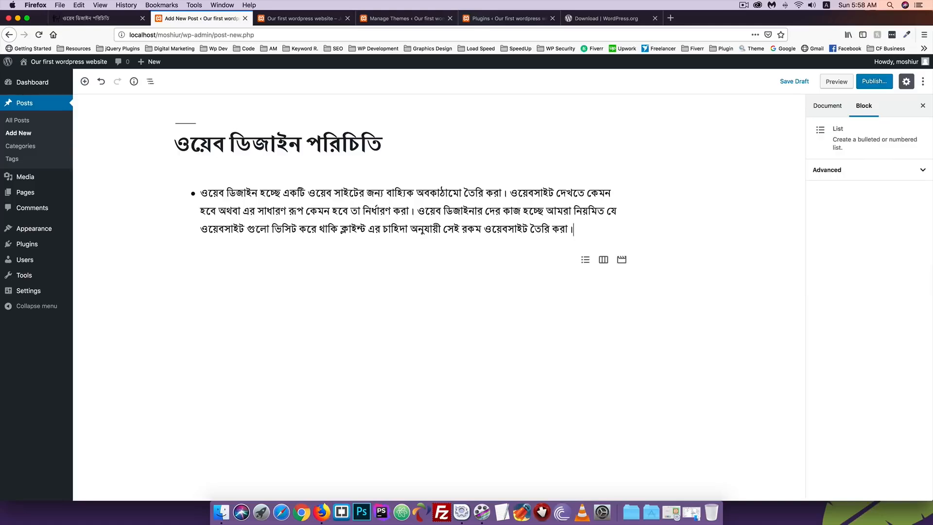
key("Return")
type("Hi")
key("Return")
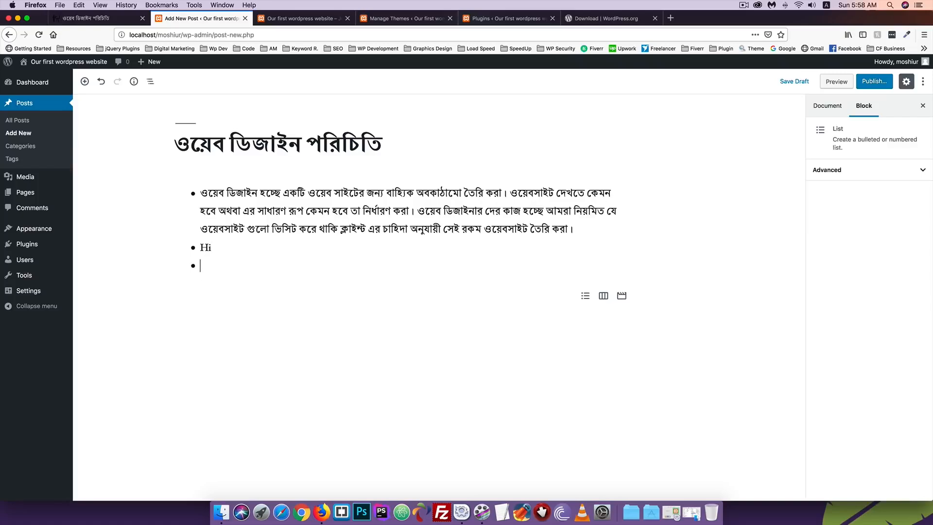
key("BackSpace")
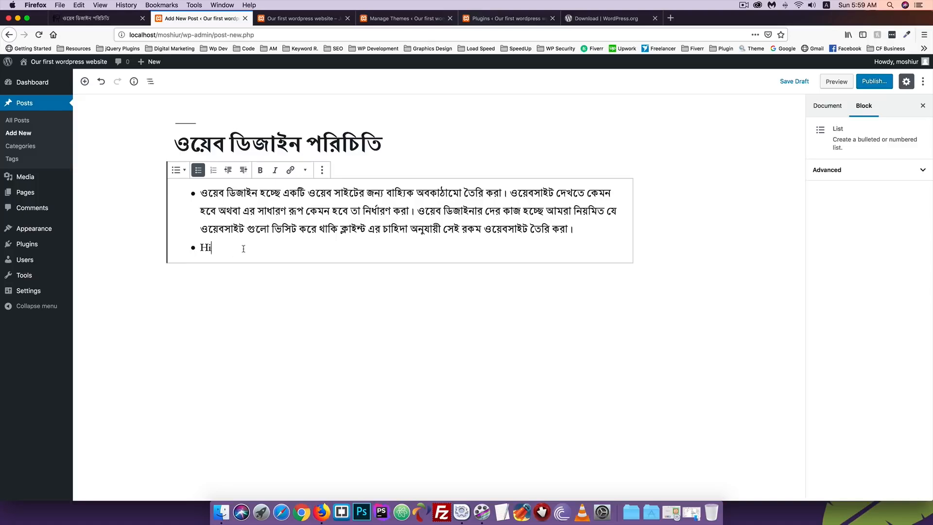
key("Return")
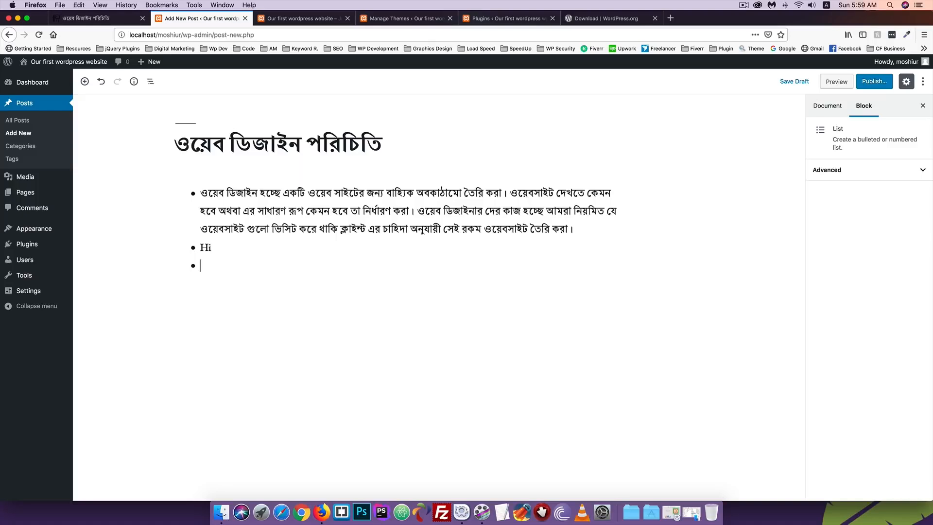
key("Return")
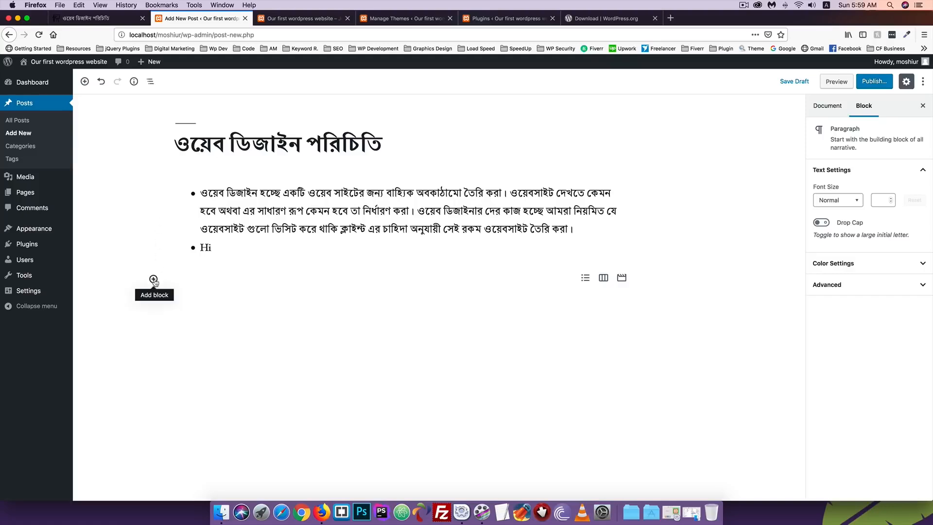
left_click(186, 278)
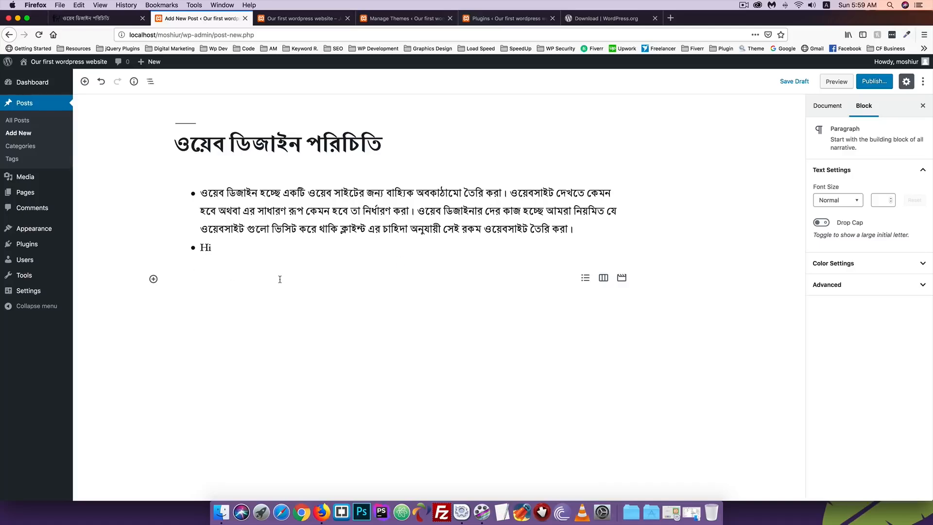
key("BackSpace")
key("BackSpace")
key("BackSpace")
key("BackSpace")
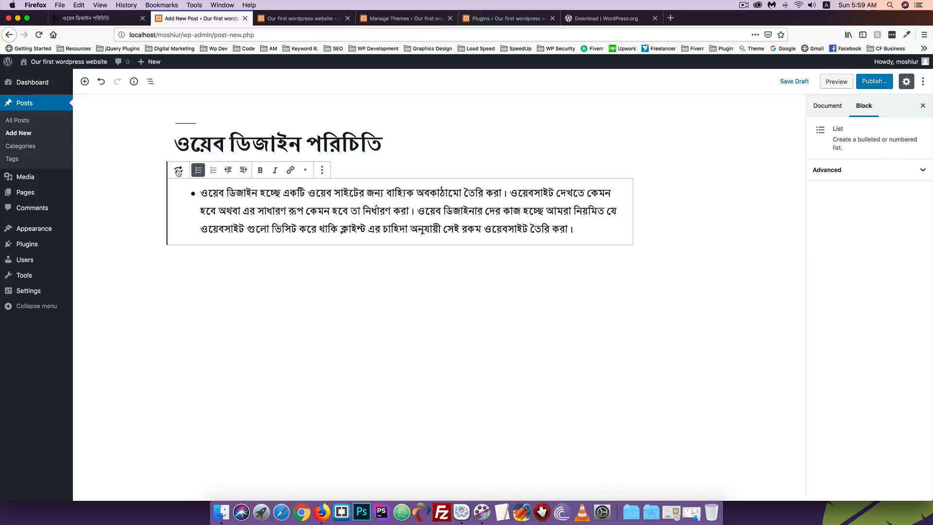
Transform the List back into a Paragraph, then convert that paragraph into a Verse block
left_click(178, 172)
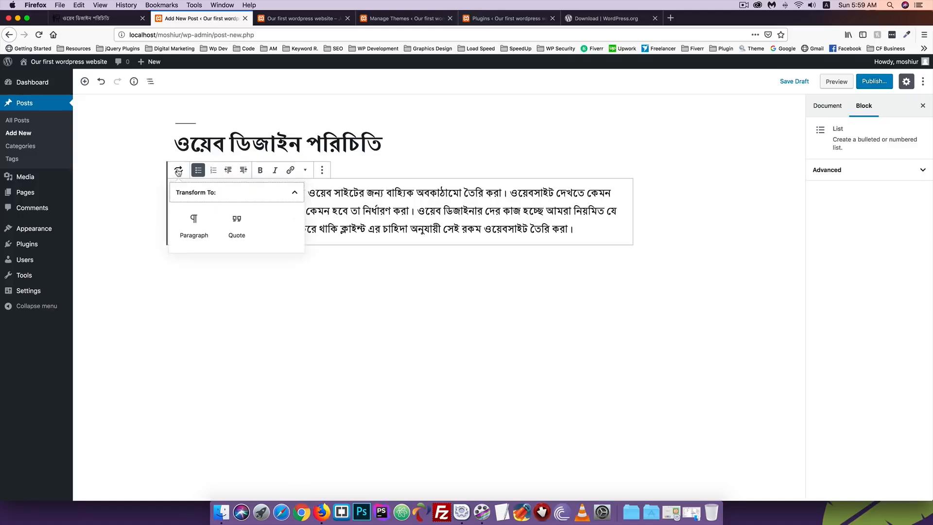
left_click(194, 225)
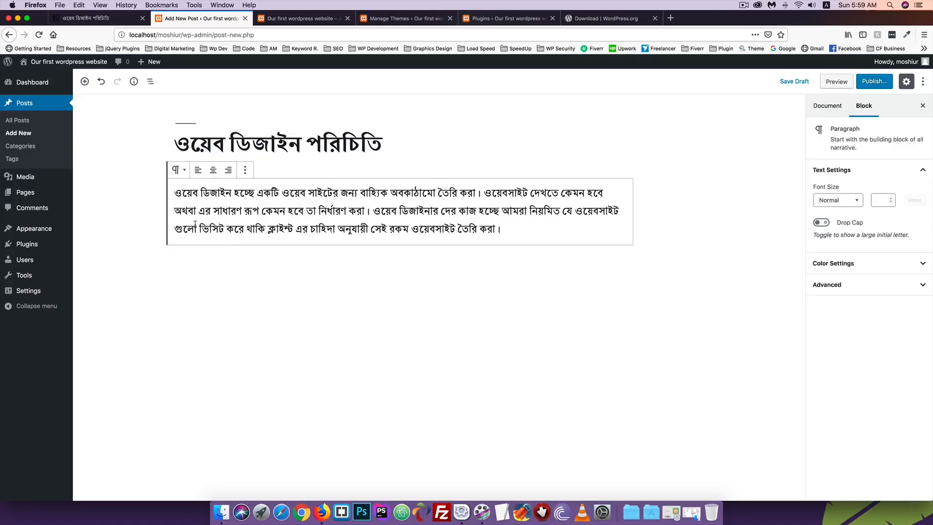
left_click(178, 171)
left_click(235, 226)
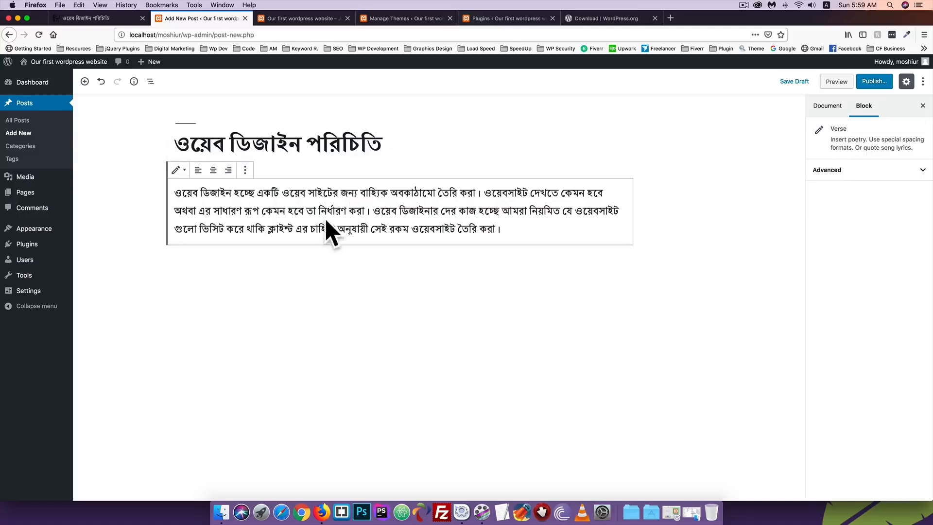
Publish the Bengali post and open its live page in a new tab
left_click(872, 84)
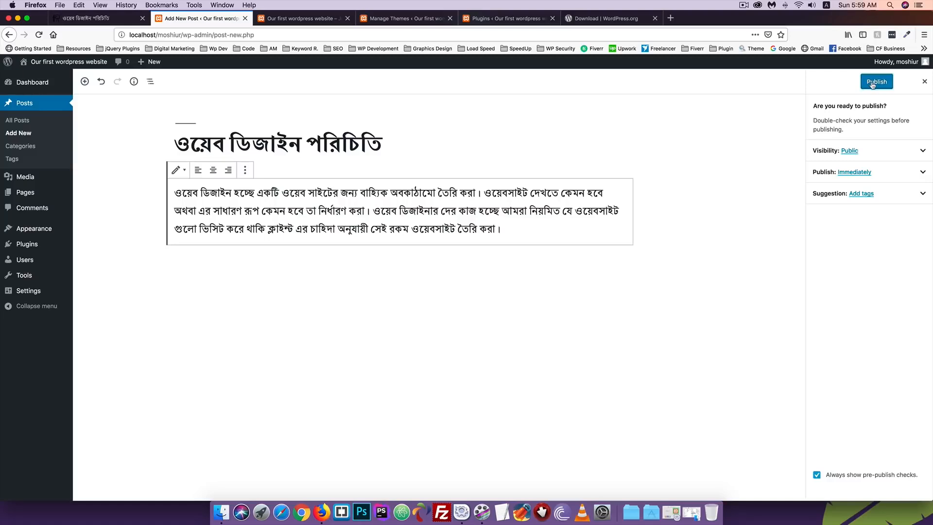
left_click(879, 85)
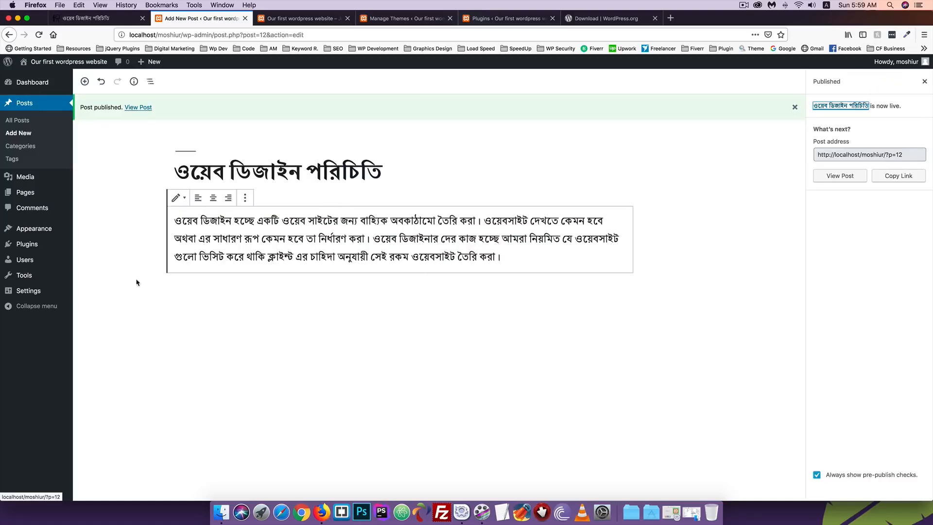
right_click(138, 110)
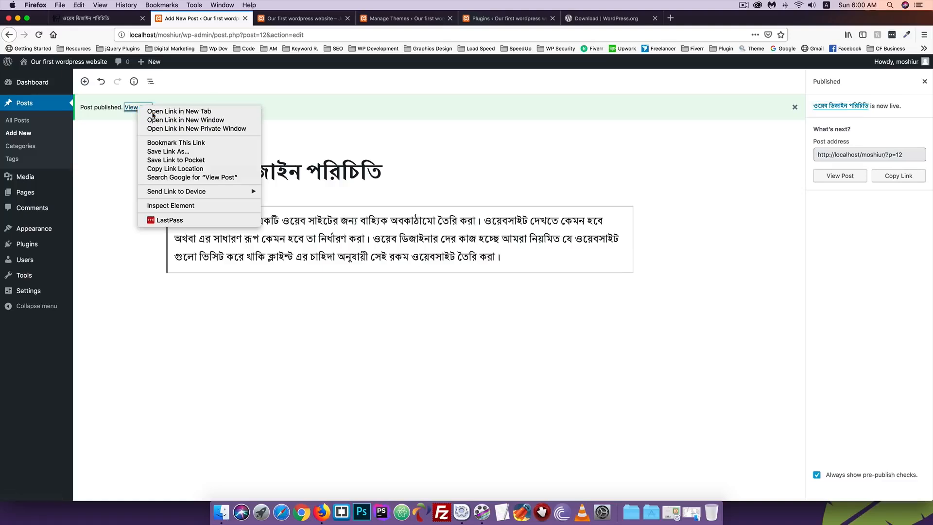
left_click(150, 110)
key("ctrl+Tab")
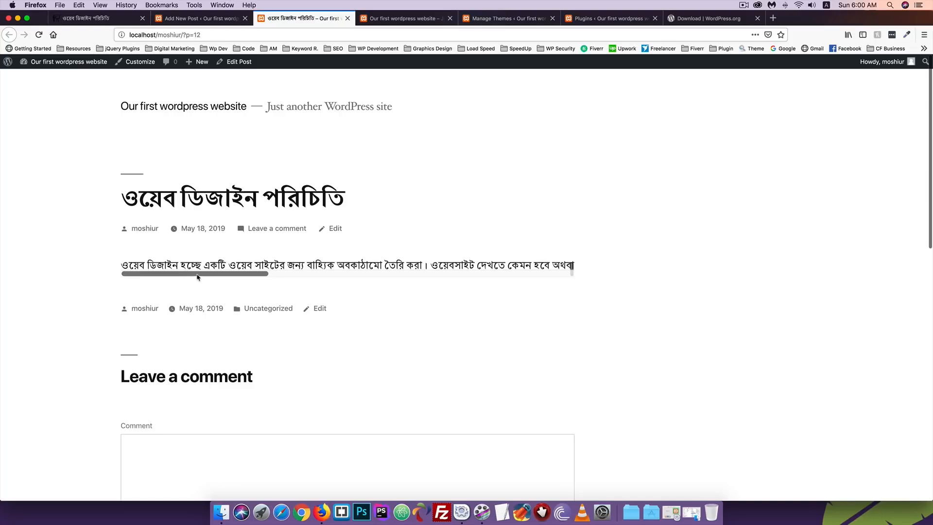
Convert the Bengali verse block back into a plain paragraph
left_click_drag(197, 277, 600, 275)
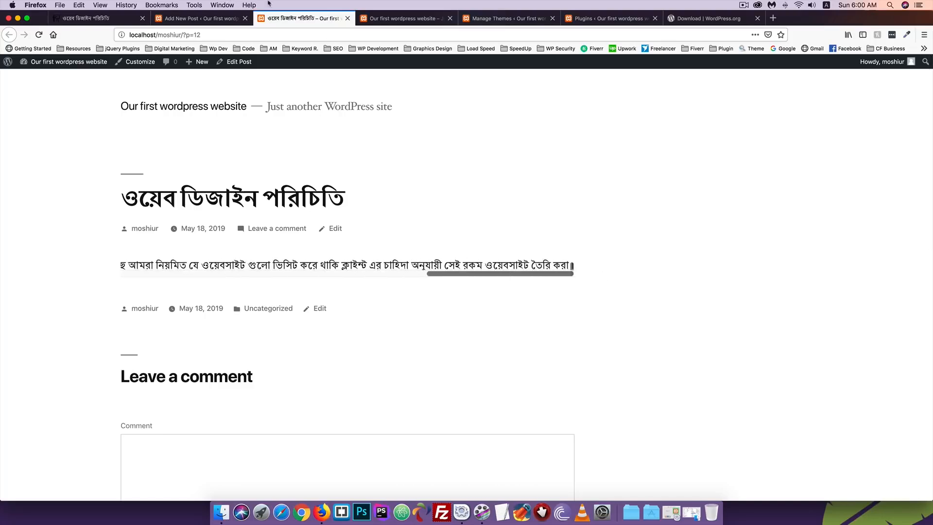
left_click(199, 18)
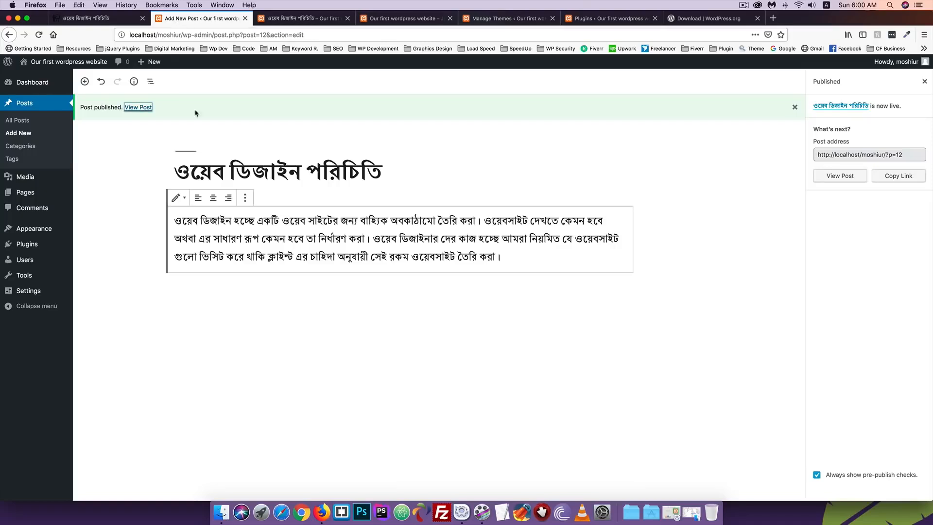
left_click(178, 200)
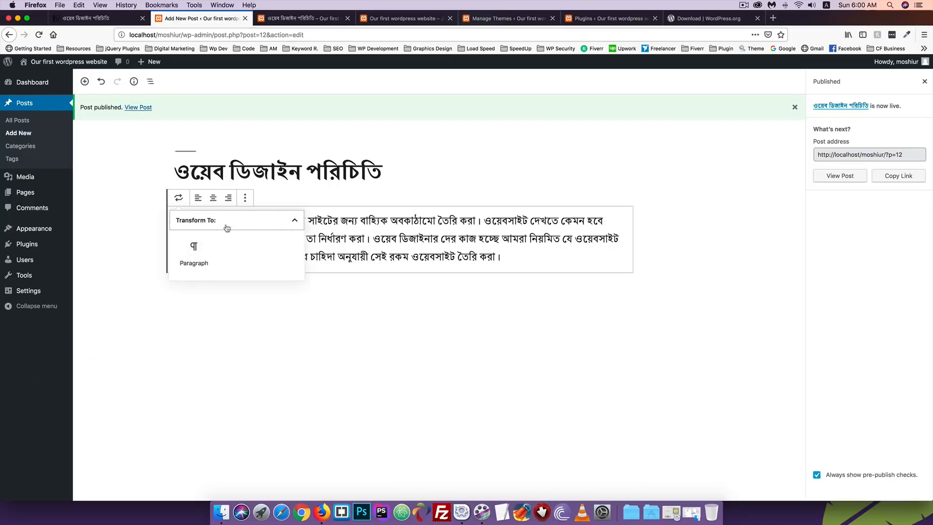
left_click(188, 254)
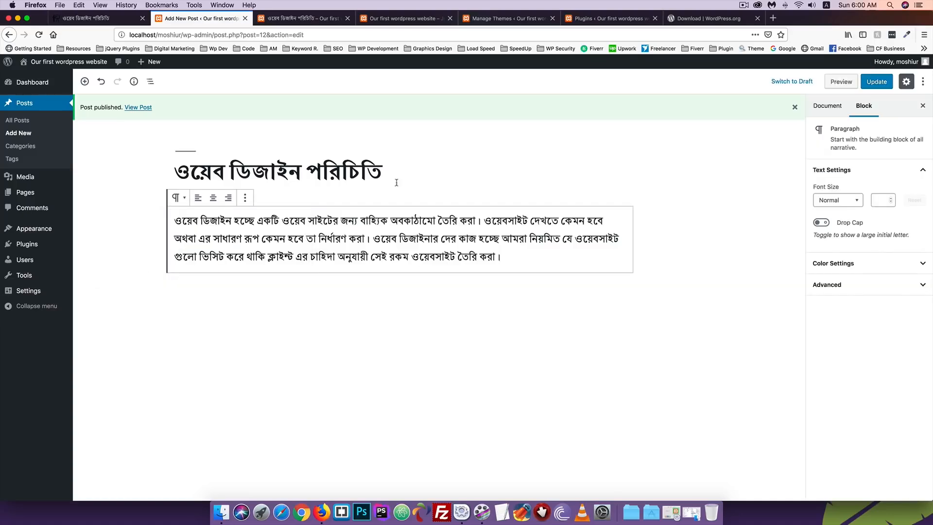
Update the post and reload the live page to confirm the text now wraps
left_click(877, 83)
key("ctrl+Tab")
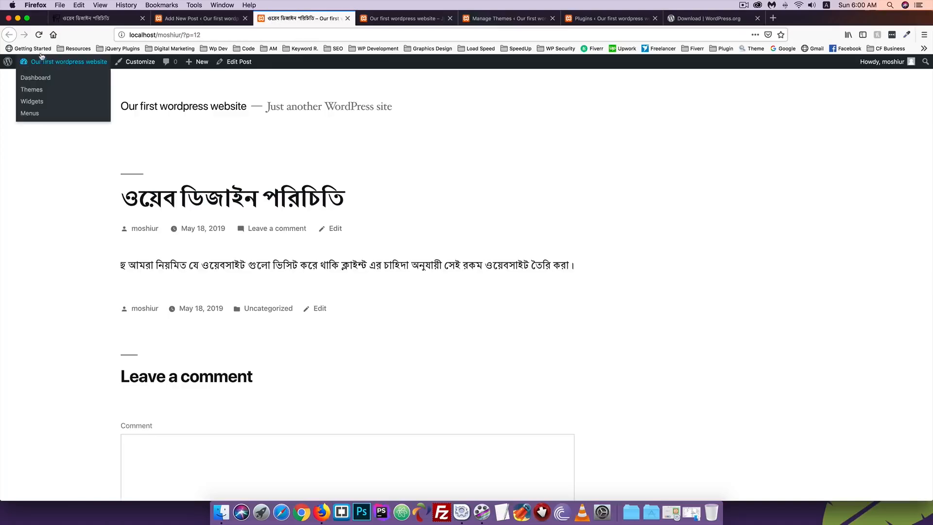
left_click(40, 37)
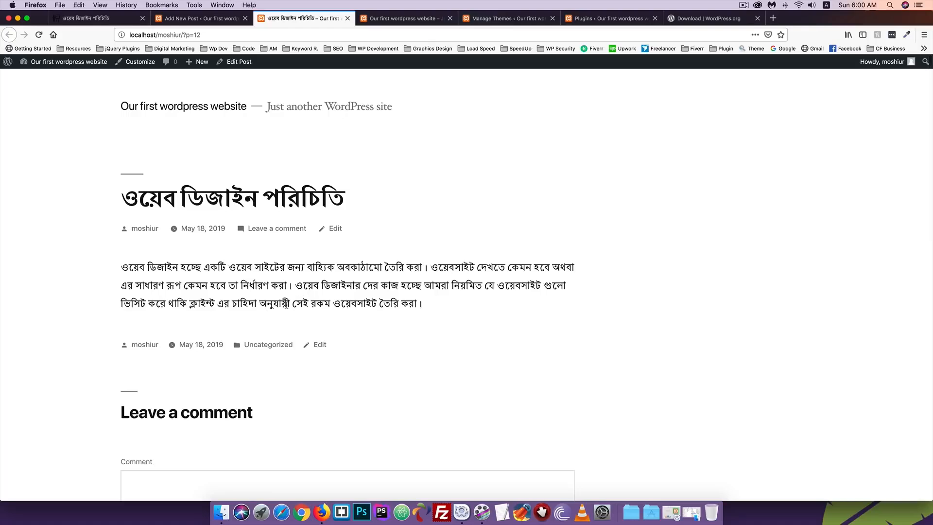
left_click(203, 18)
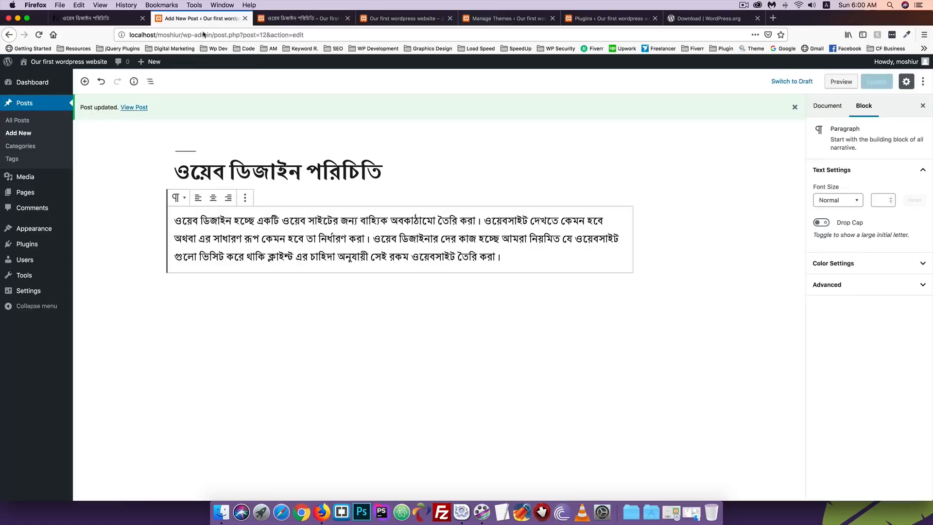
Delete the paragraph text from the second sentence onward, keeping only the first sentence
left_click(180, 199)
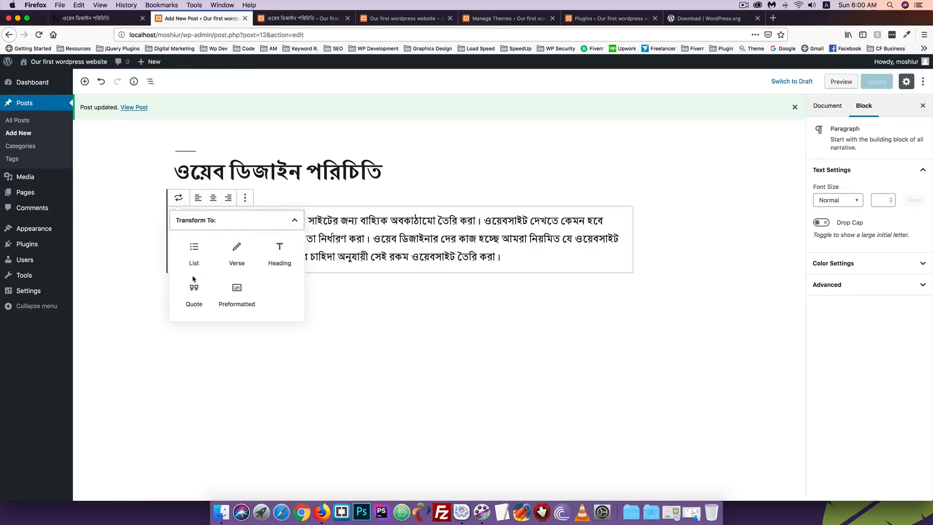
left_click(348, 241)
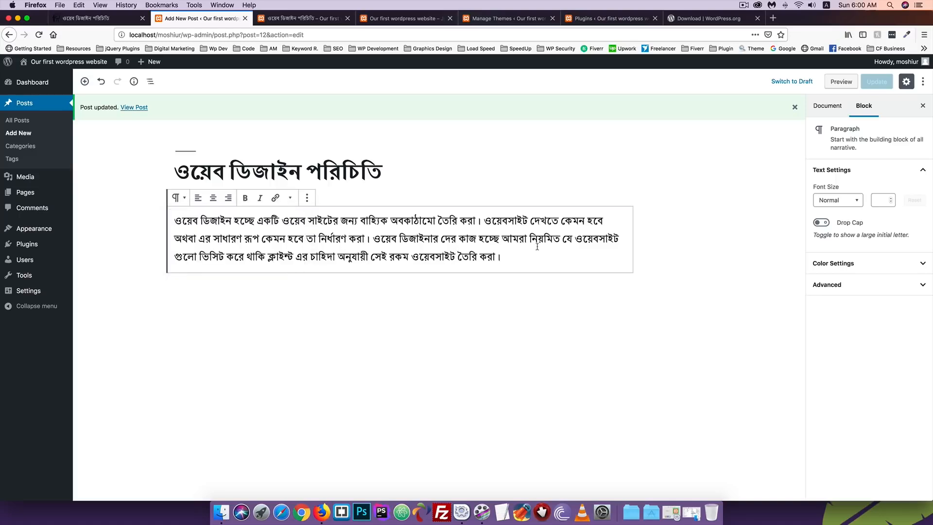
left_click_drag(522, 256, 482, 222)
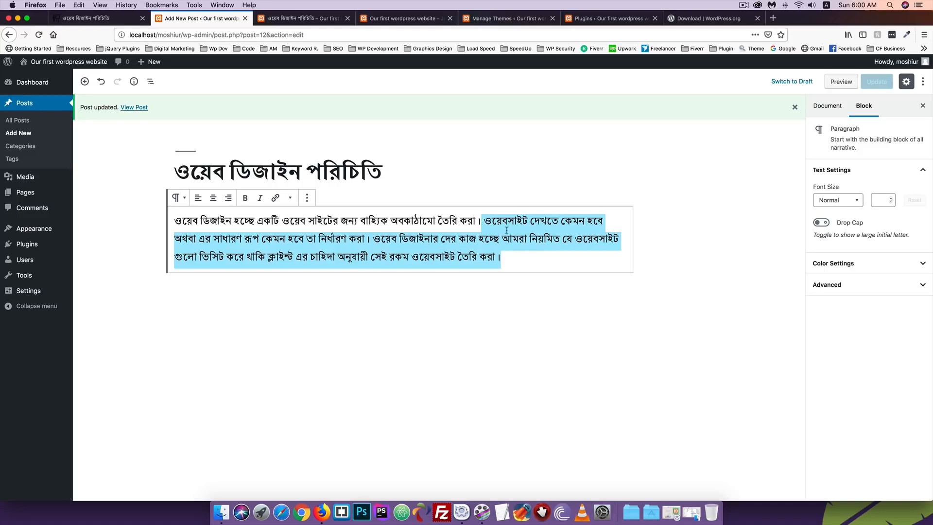
key("BackSpace")
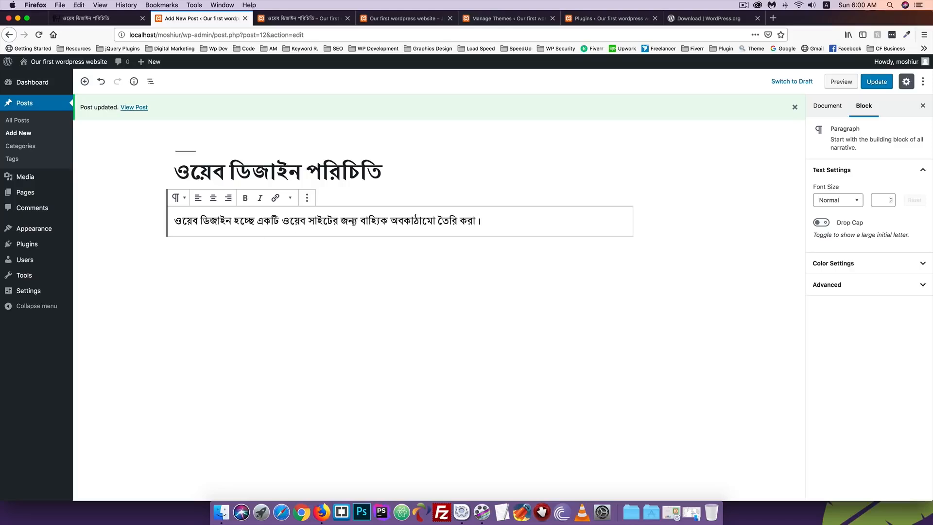
Turn the remaining sentence into a heading and try heading levels 3 and 4
left_click_drag(499, 220, 148, 223)
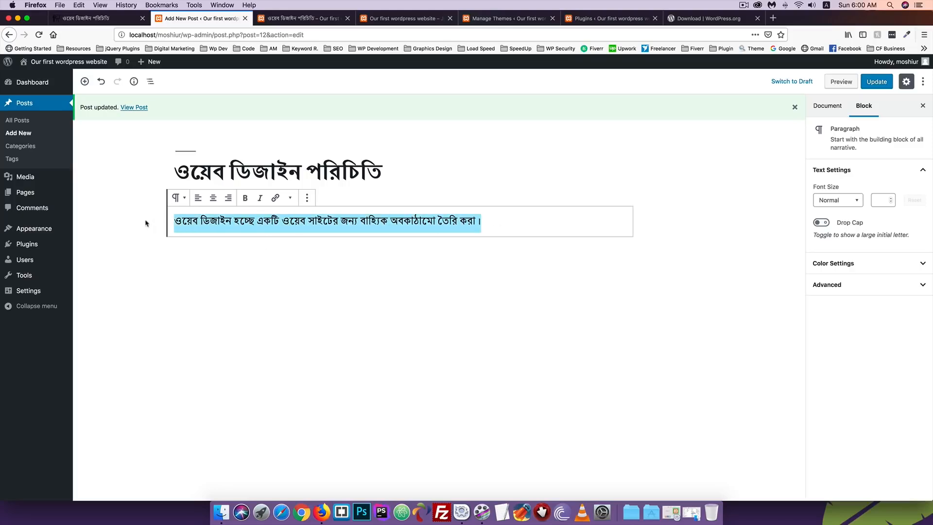
left_click(179, 200)
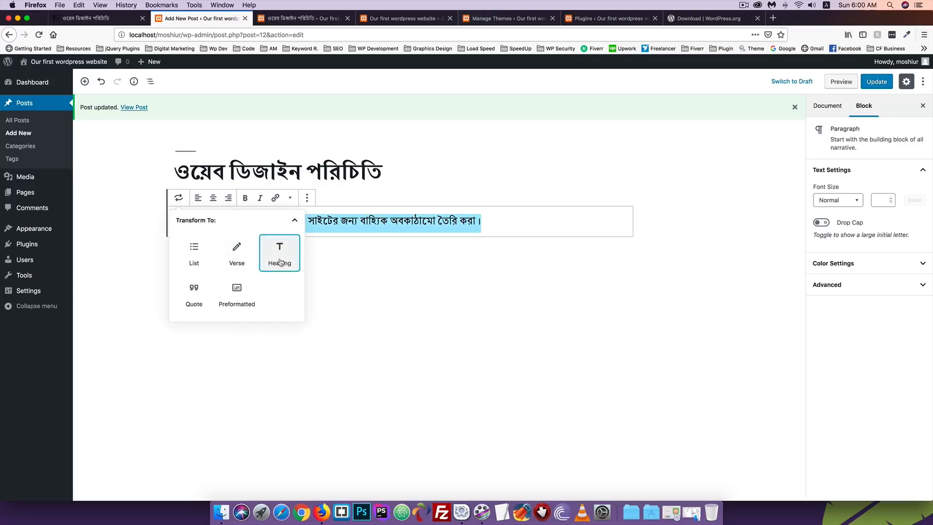
left_click(280, 258)
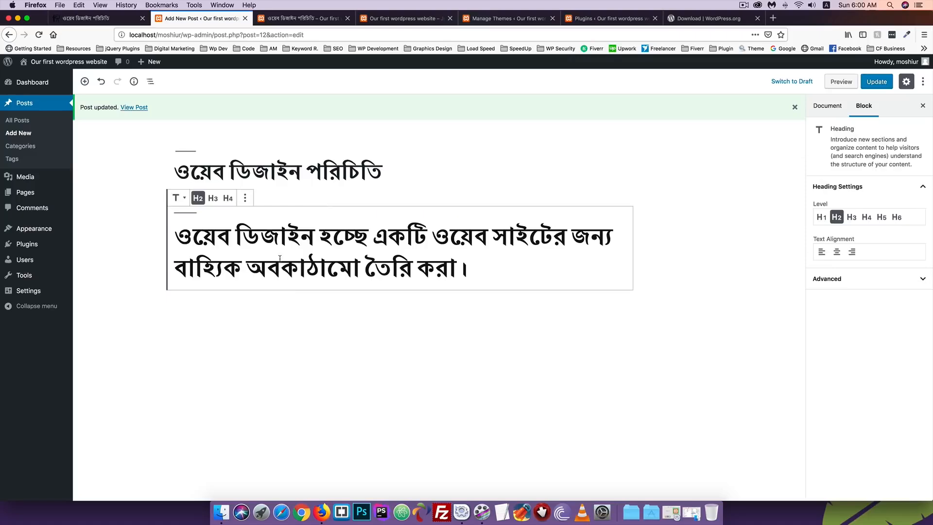
left_click(212, 199)
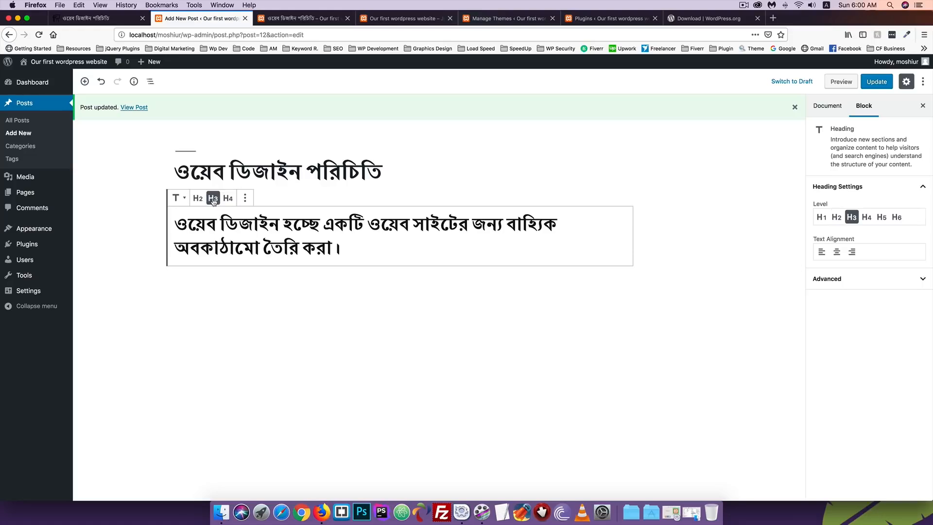
left_click(228, 198)
left_click(247, 200)
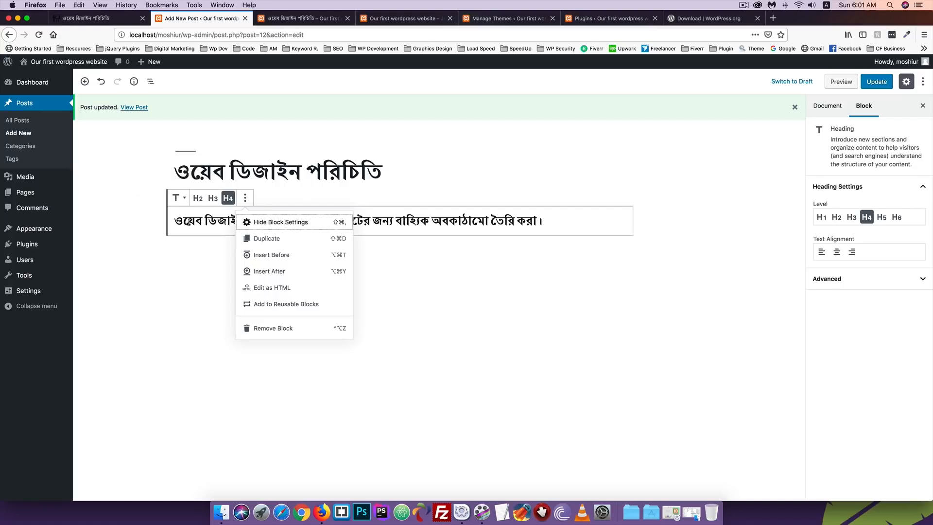
left_click(184, 220)
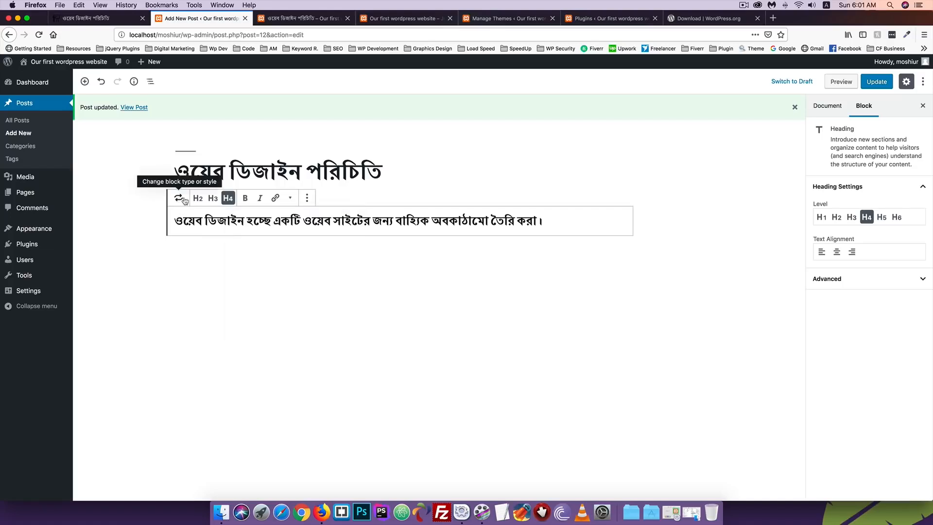
Convert the heading back into a plain paragraph block
left_click(184, 199)
left_click(185, 199)
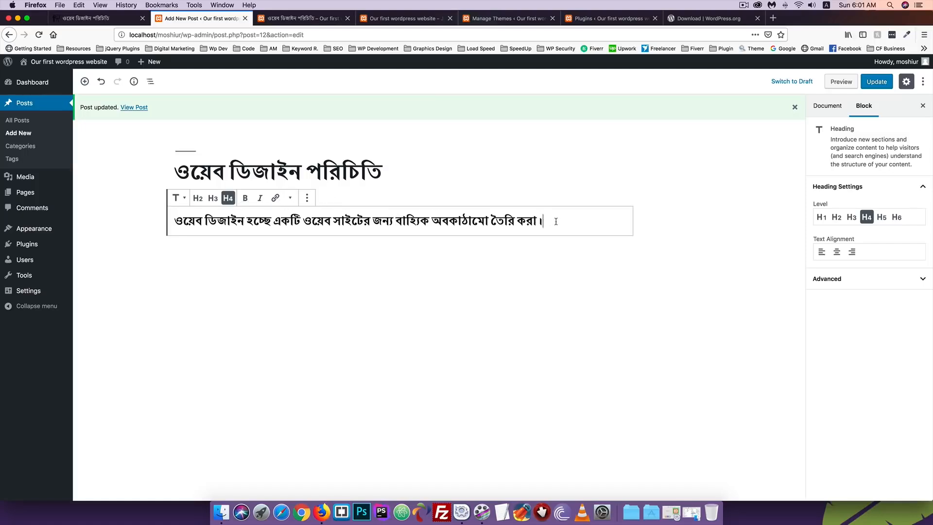
left_click_drag(556, 222, 41, 224)
left_click(176, 198)
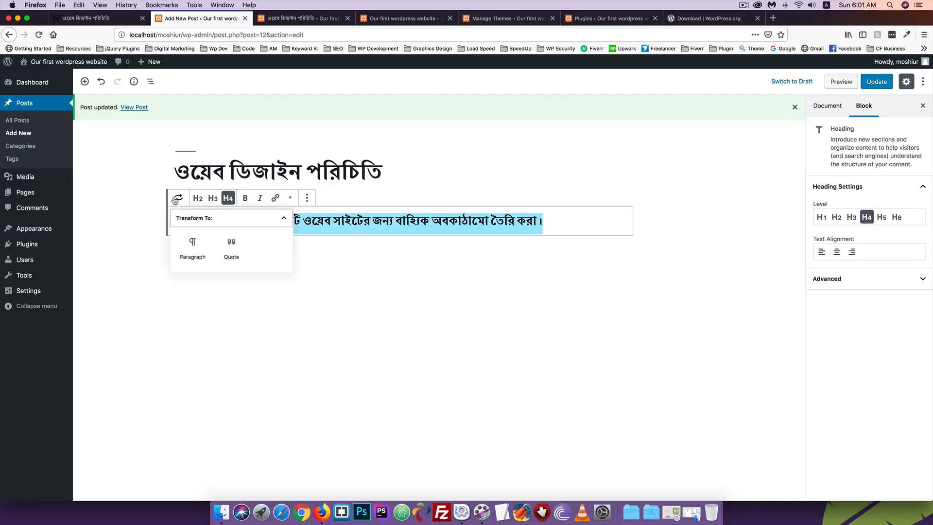
left_click(193, 252)
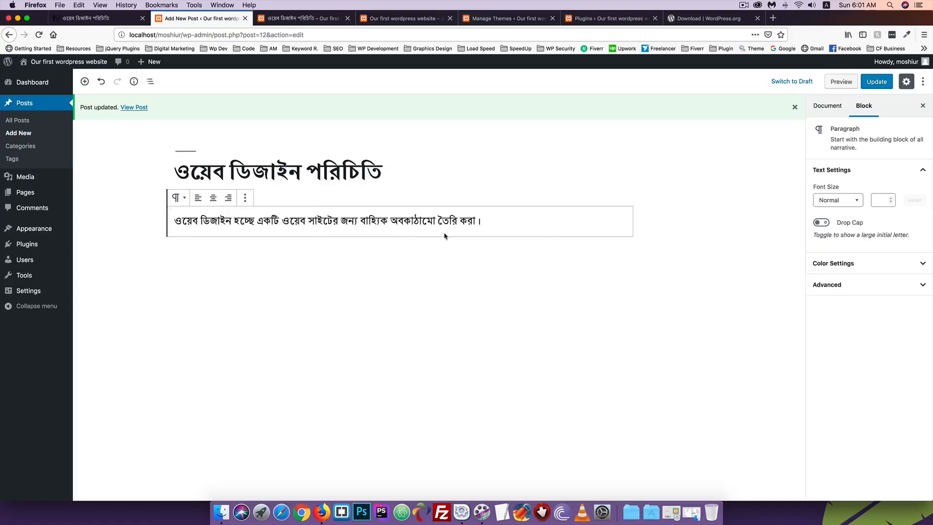
left_click(496, 216)
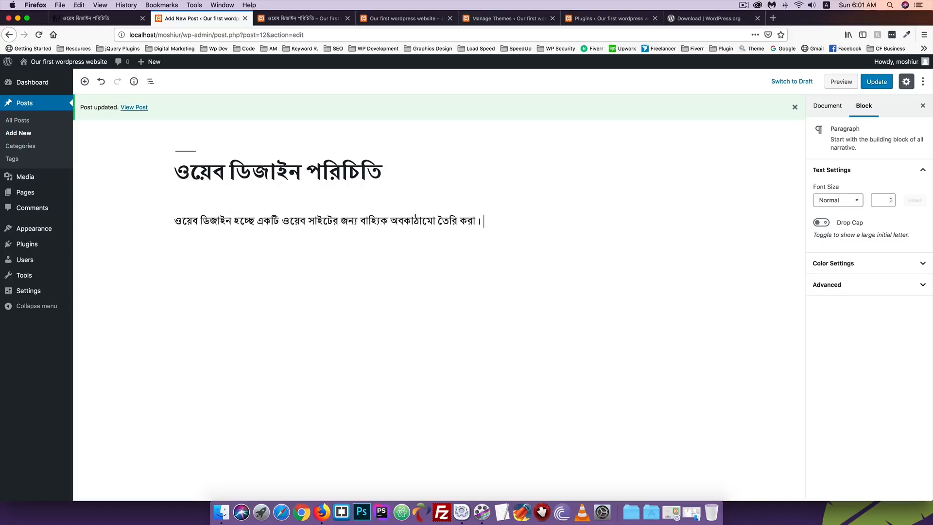
Paste back the two deleted lines so the full three-sentence introduction returns
type("ওয়েবসাইট দেখতে কেমন হবে অথবা এর সাধারণ রূপ কেমন হবে তা নির্ধারণ করা। ওয়েব ডিজাইনার দের কাজ হচ্ছে আমরা নিয়মিত যে ওয়েবসাইট গুলো ভিজিট করে থাকি ক্লাইন্ট এর চাহিদা অনুযায়ী সেই রকম ওয়েবসাইট তৈরি করা।")
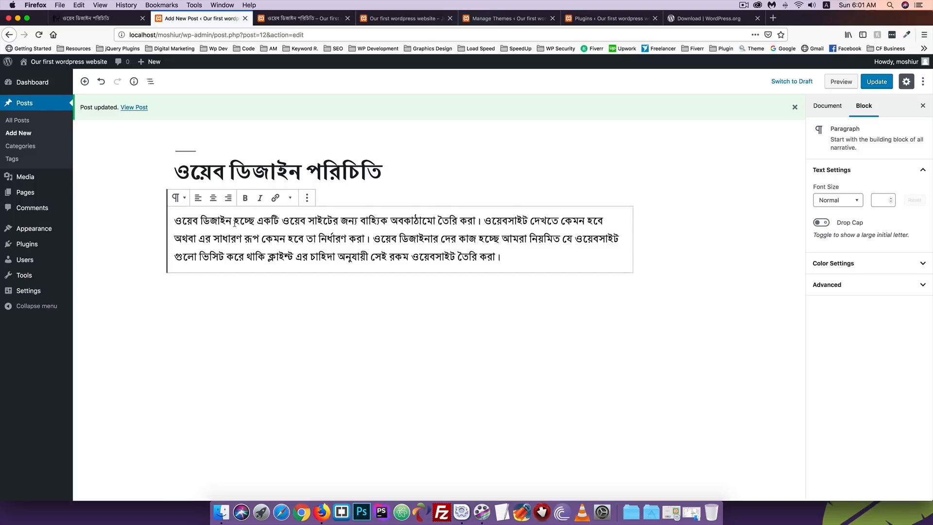
left_click(179, 198)
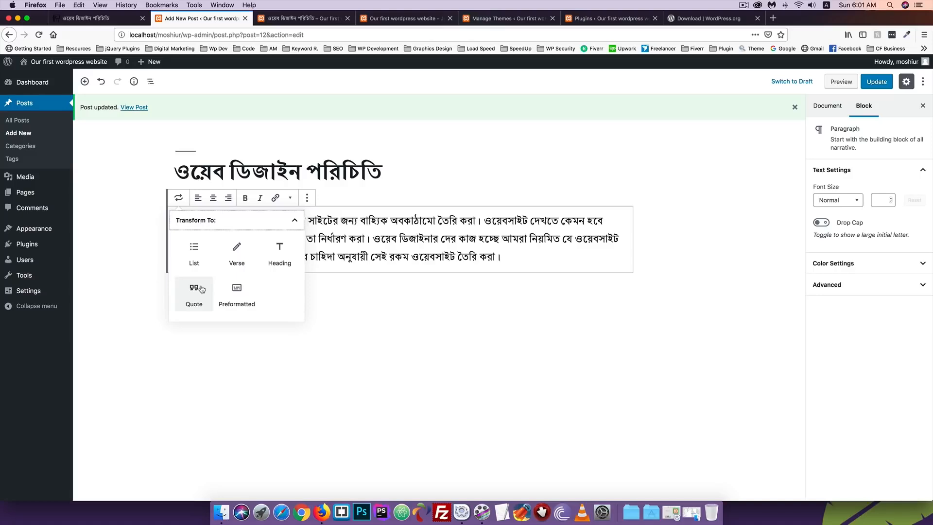
left_click(229, 233)
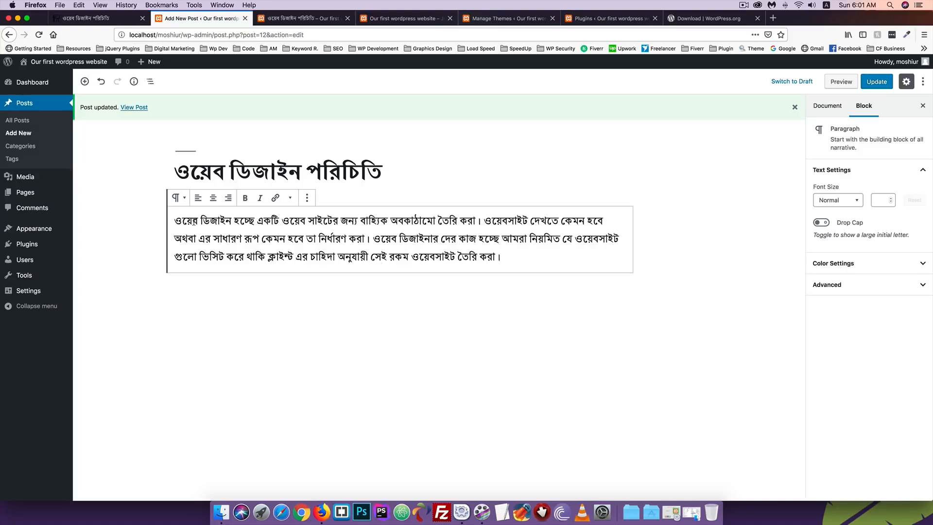
Turn the paragraph into a Quote block and add an author citation
left_click_drag(510, 256, 173, 223)
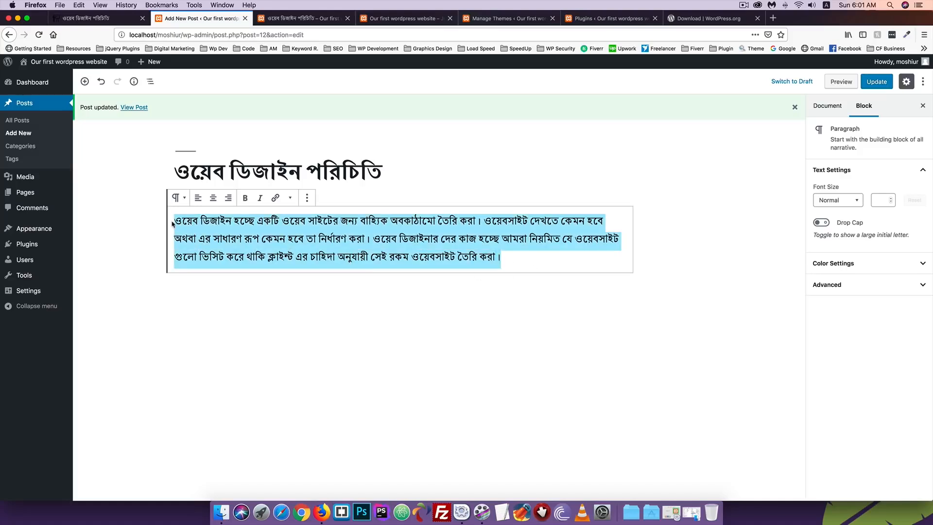
left_click(176, 198)
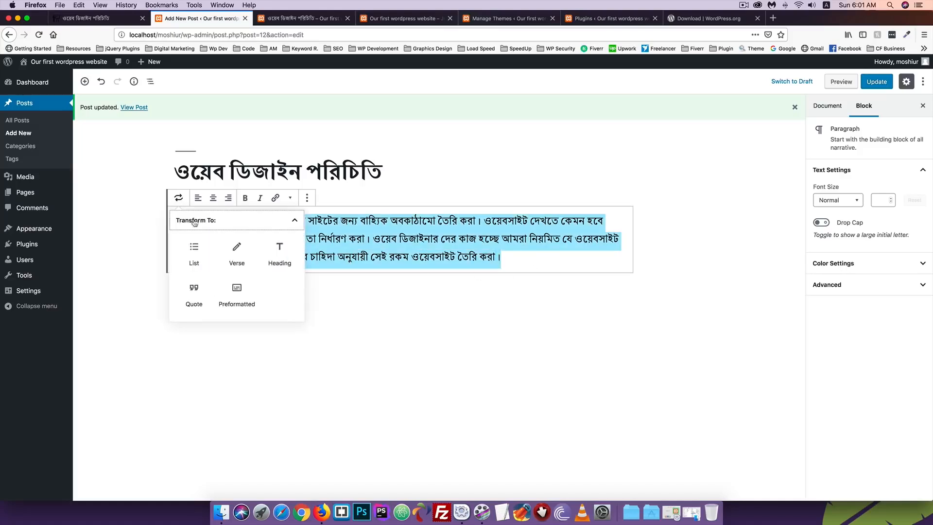
left_click(194, 294)
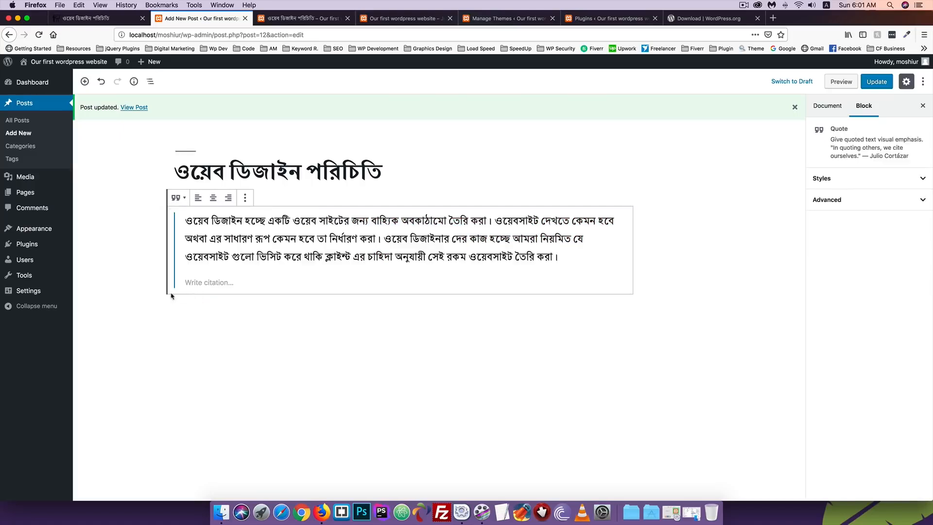
left_click(197, 282)
type("-")
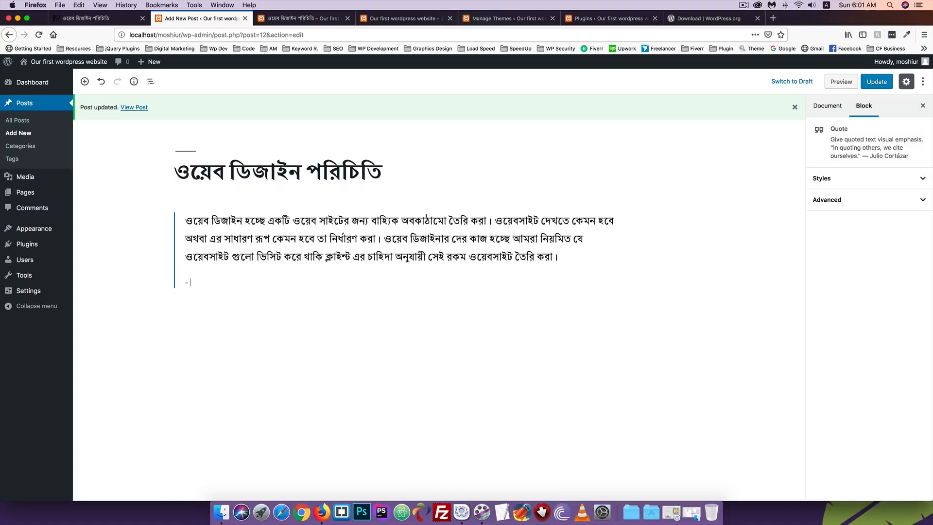
type(" Moshiur")
Update the post and reload the live page to check the quote
left_click(877, 82)
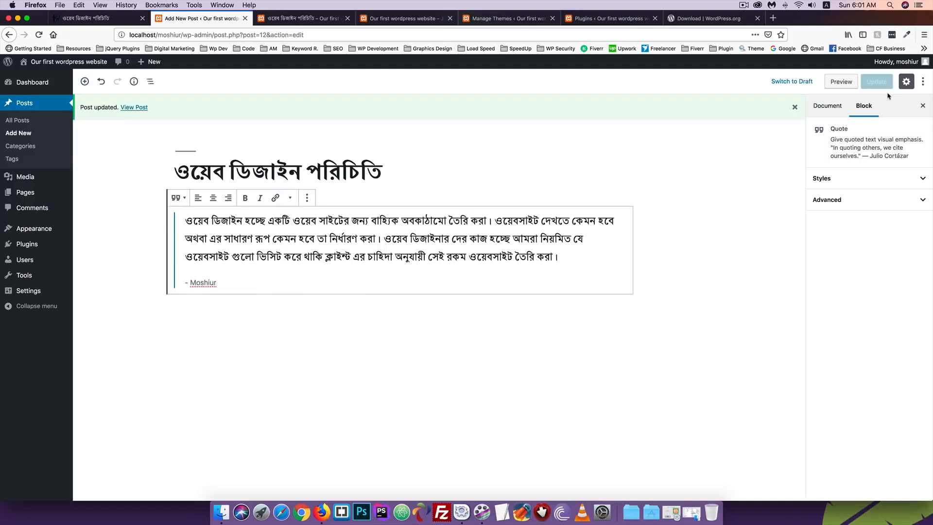
left_click(304, 18)
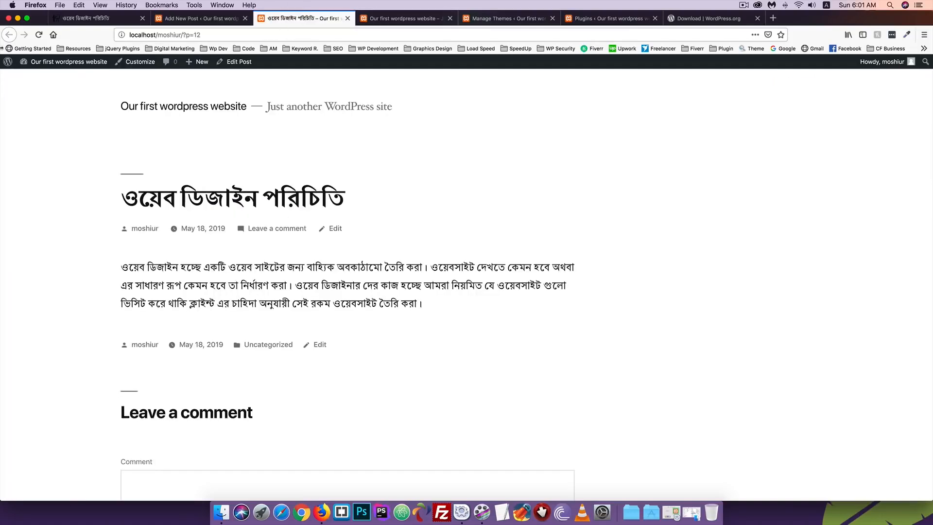
left_click(39, 34)
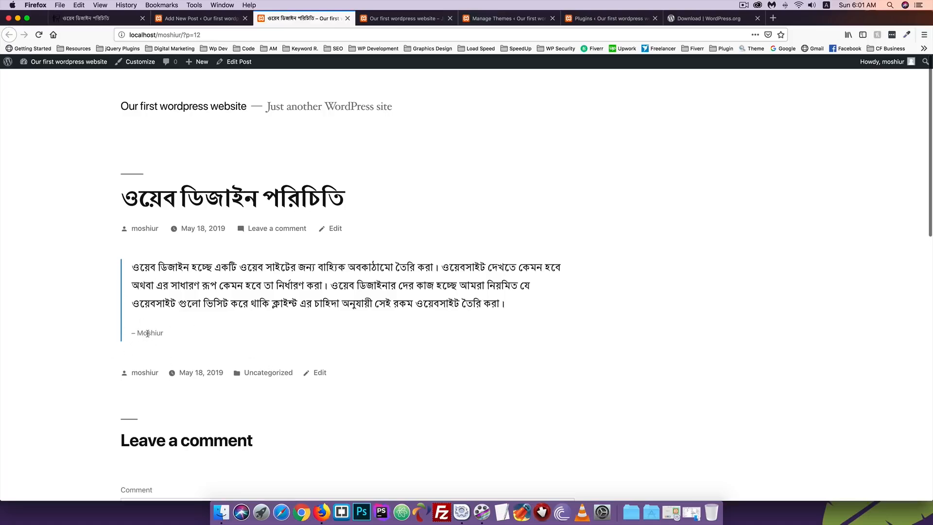
left_click(181, 18)
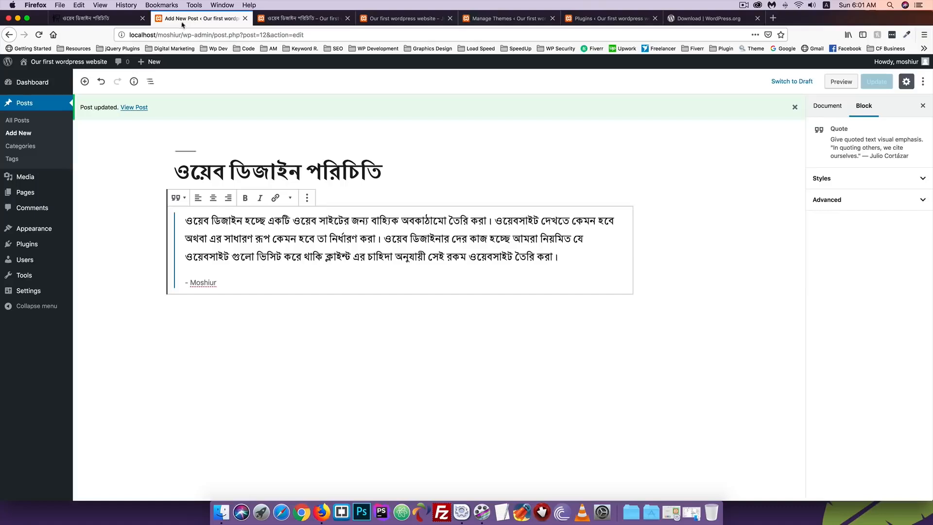
Convert the Quote block back into a plain paragraph
left_click_drag(235, 280, 178, 216)
left_click(175, 197)
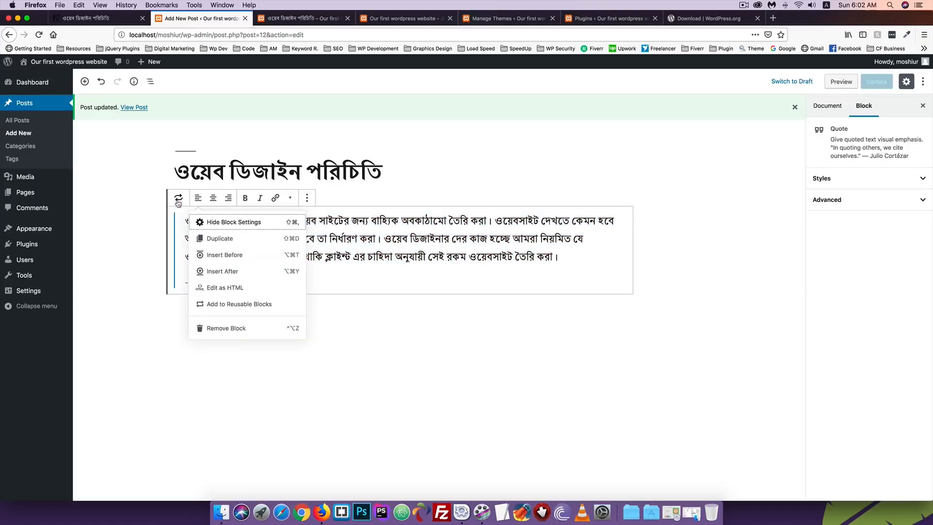
left_click(200, 253)
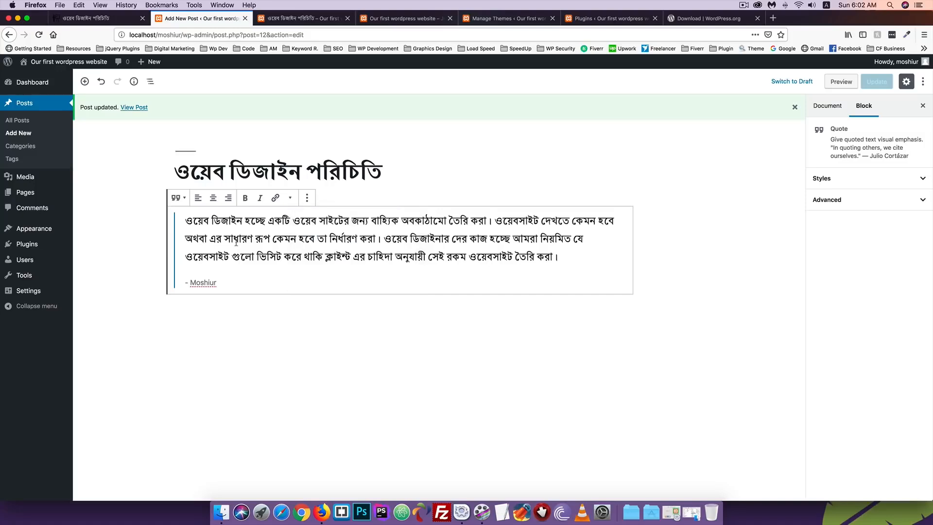
left_click(177, 198)
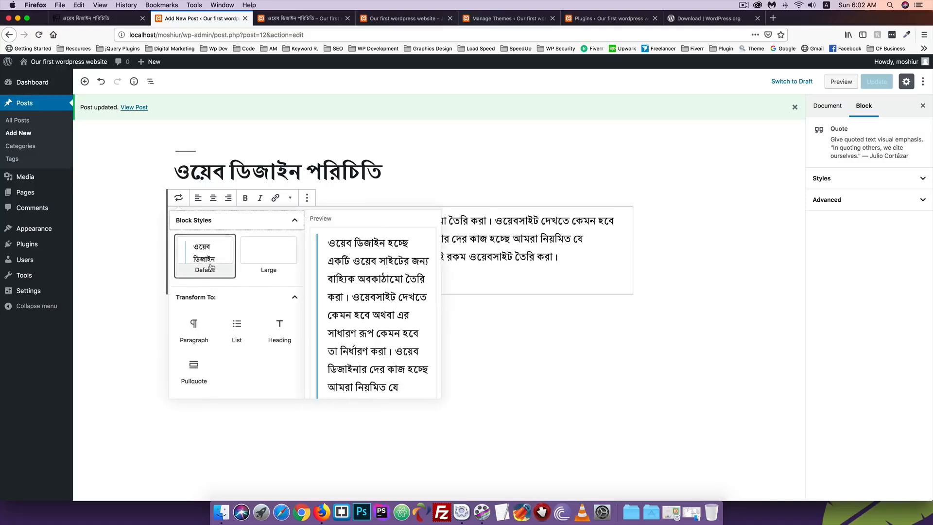
left_click(193, 327)
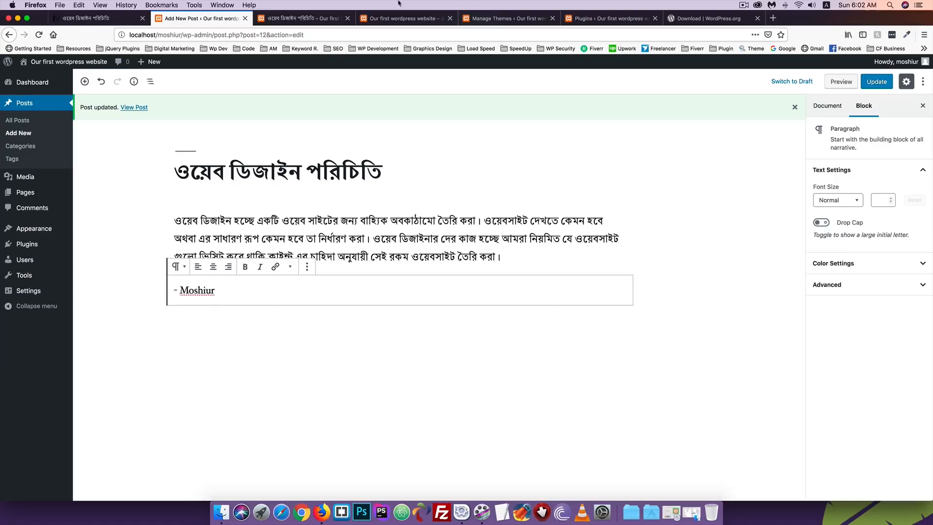
Remove the separate citation paragraph block, leaving only the Bengali introduction
left_click(307, 266)
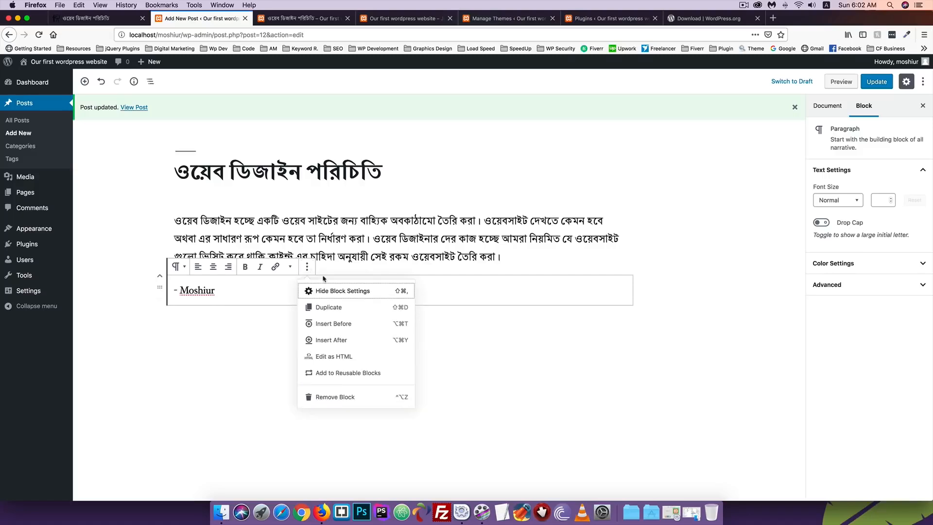
left_click(328, 396)
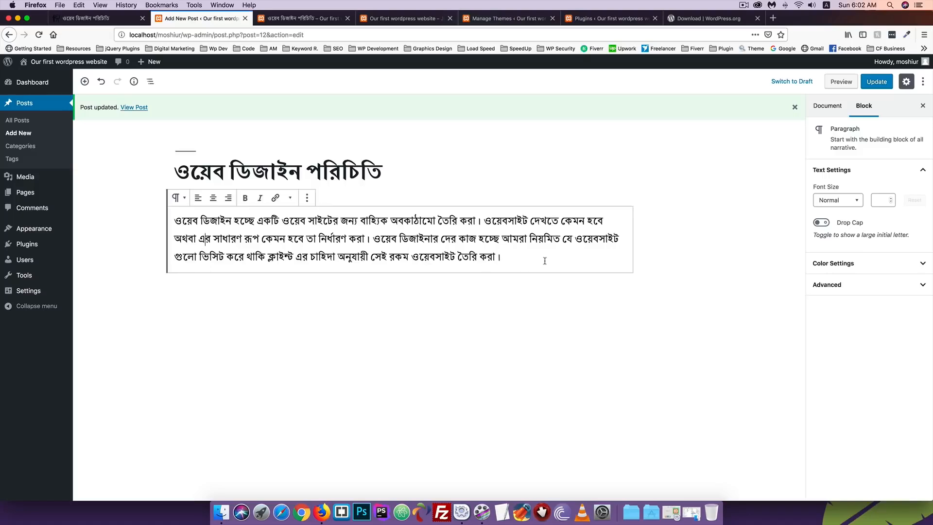
left_click_drag(517, 256, 160, 215)
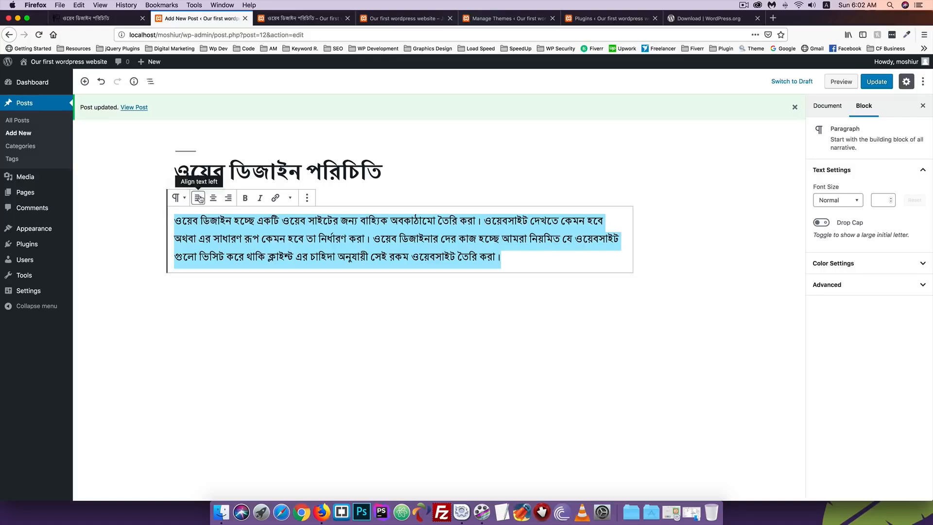
Delete everything after the paragraph's first sentence
left_click(300, 256)
left_click_drag(503, 258, 480, 221)
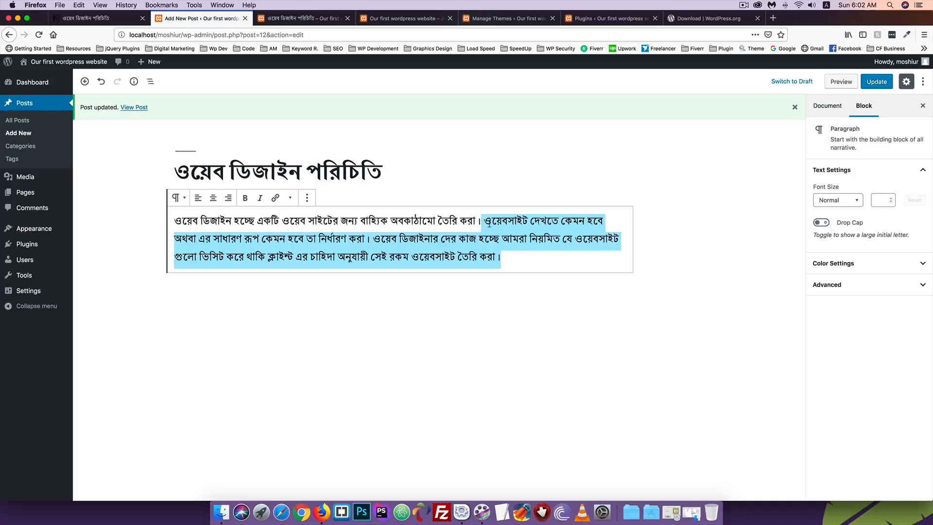
key("BackSpace")
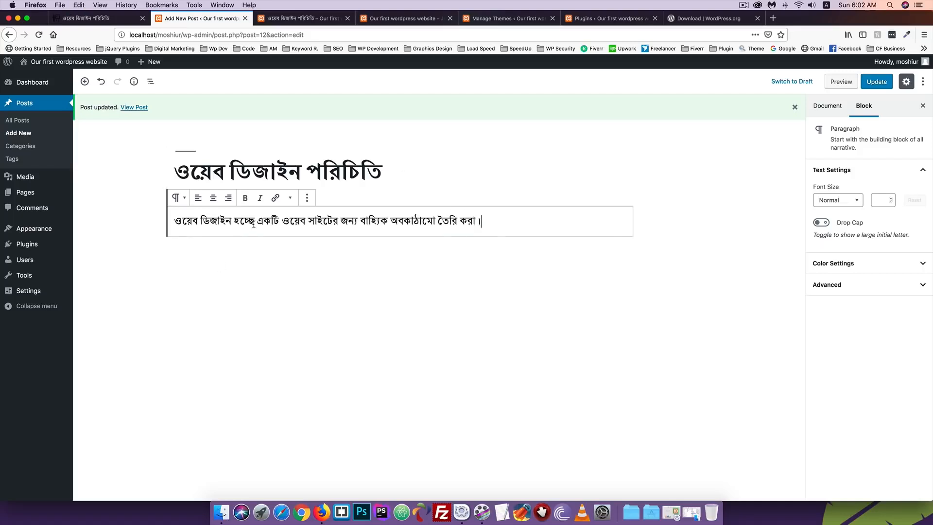
left_click(904, 5)
Centre-align the remaining sentence after trying left and right alignment
left_click_drag(483, 221, 166, 217)
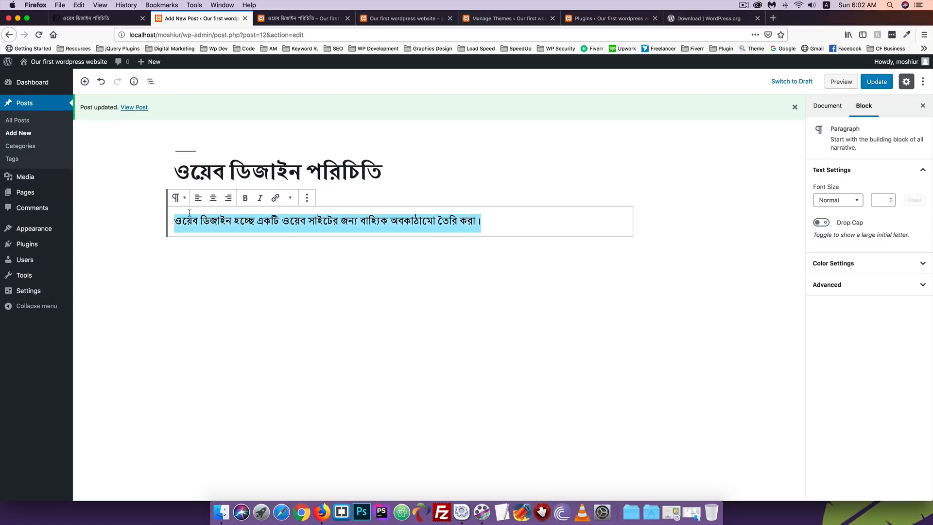
left_click(198, 198)
left_click(214, 199)
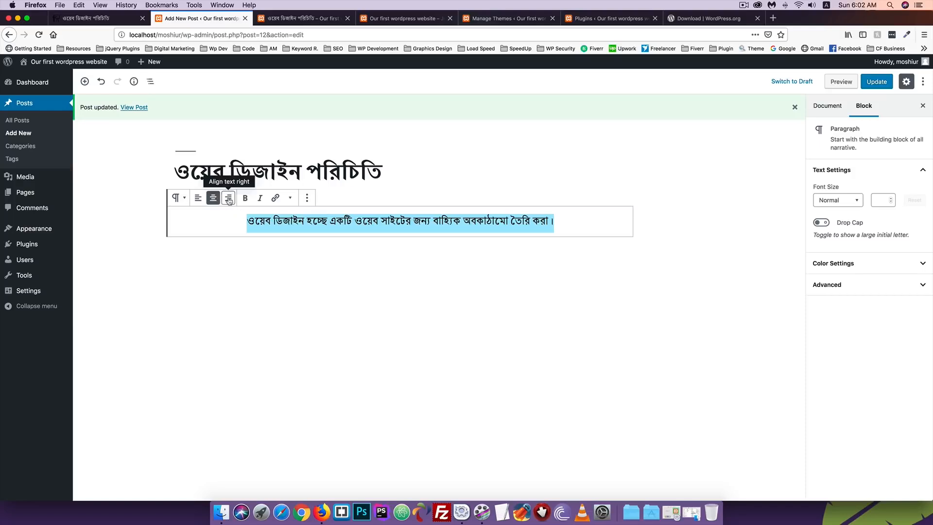
left_click(229, 199)
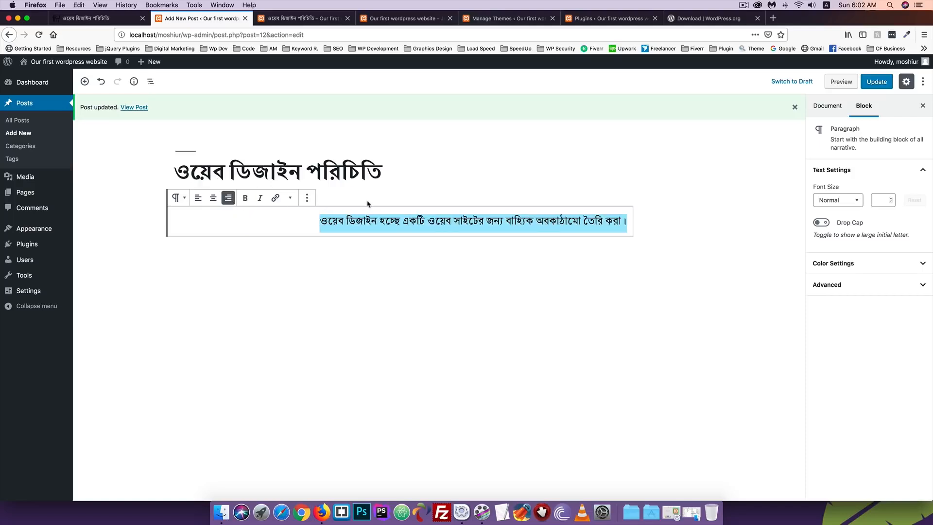
left_click(213, 198)
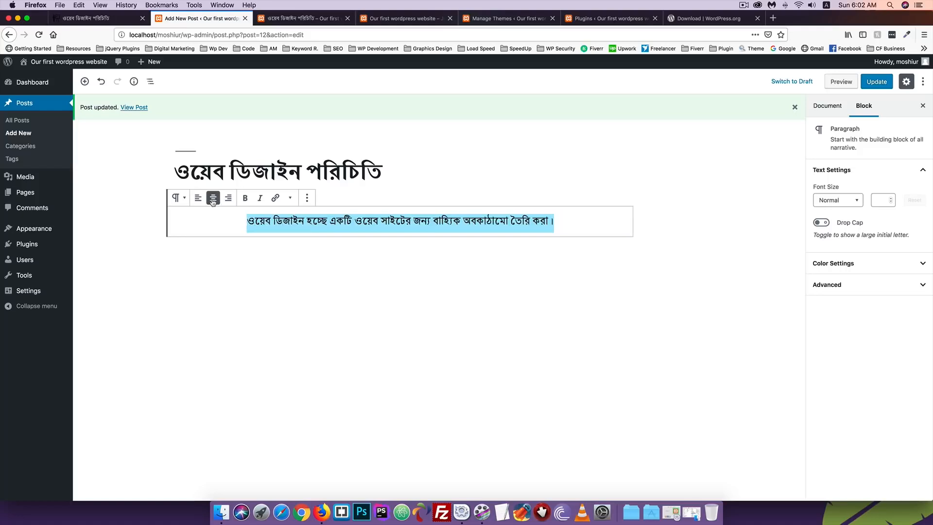
left_click(559, 221)
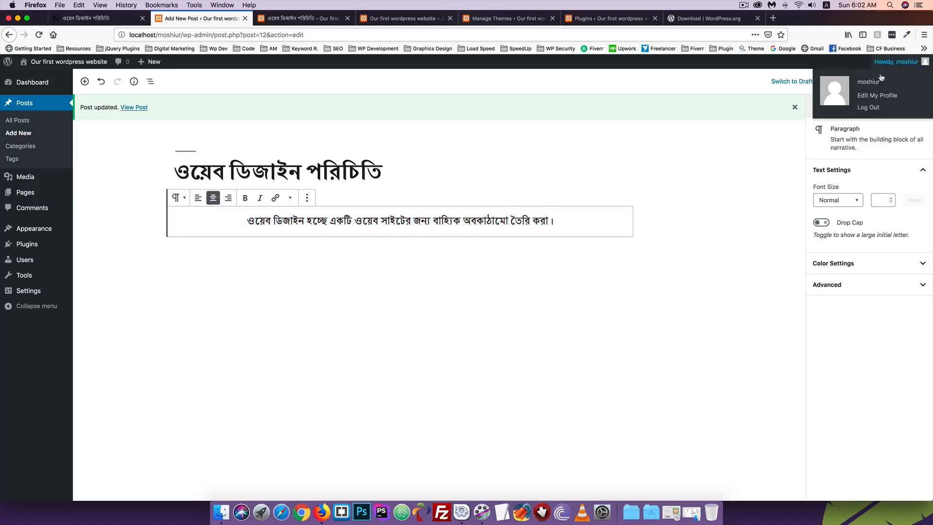
Update the post and reload the live page to see the centred text
left_click(877, 82)
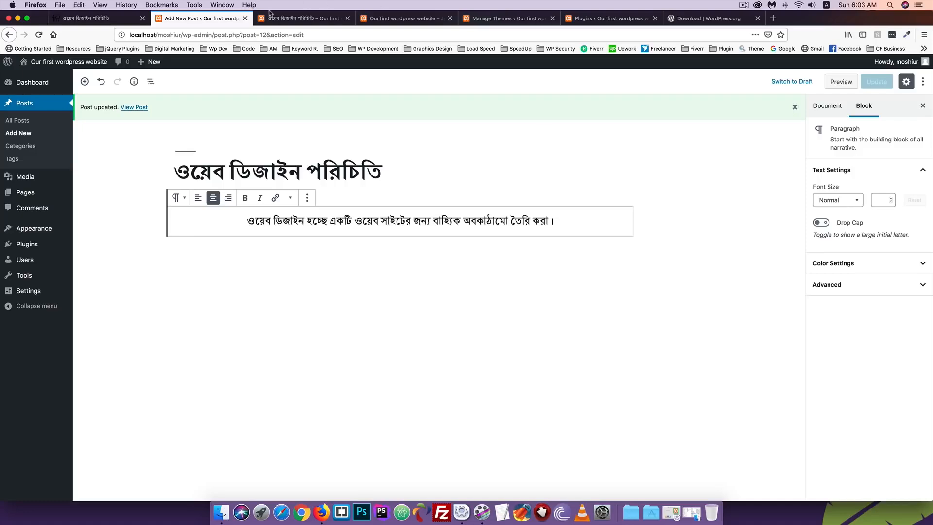
left_click(280, 19)
left_click(39, 34)
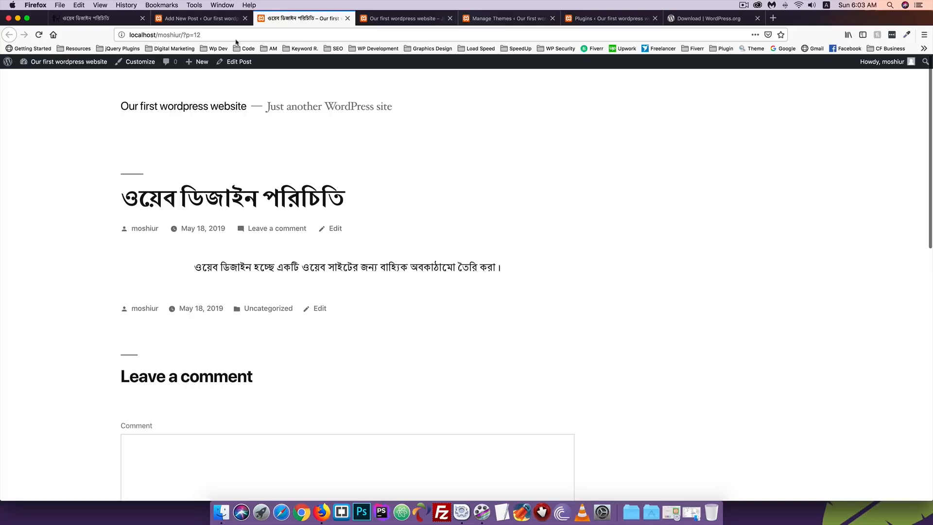
left_click(202, 19)
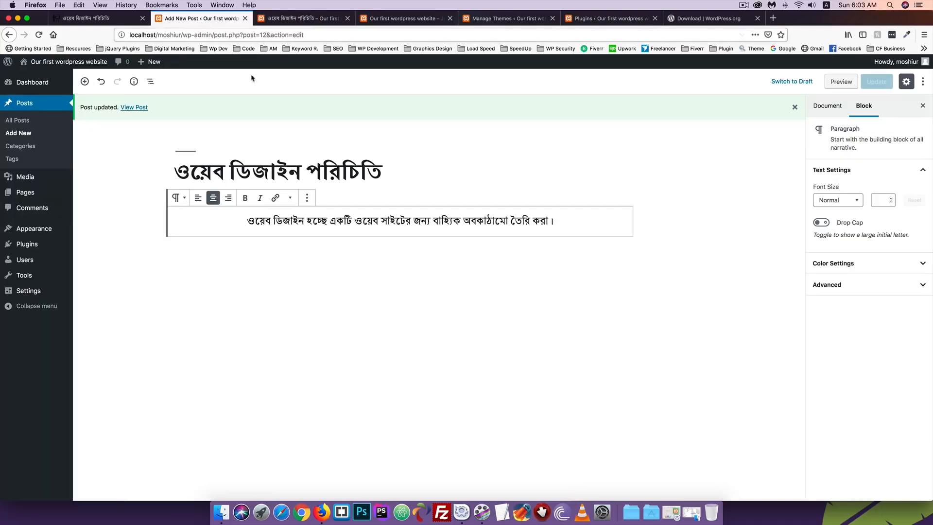
Left-align the paragraph and make 'ওয়েব সাইটের জন্য' bold
left_click(198, 198)
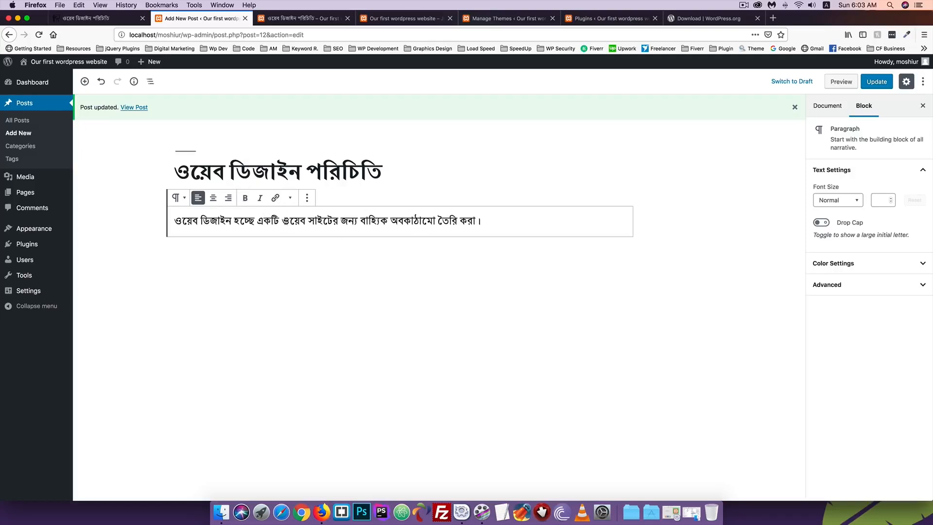
left_click_drag(285, 220, 358, 220)
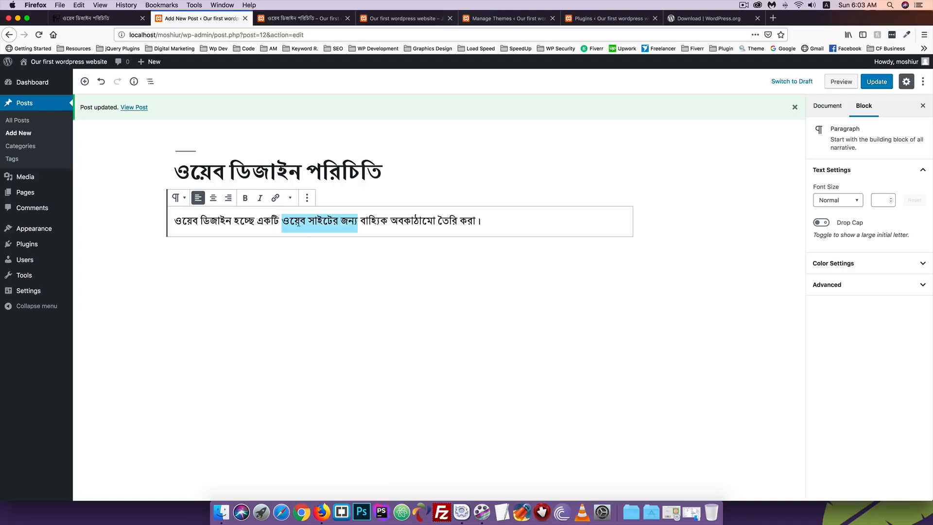
left_click(245, 199)
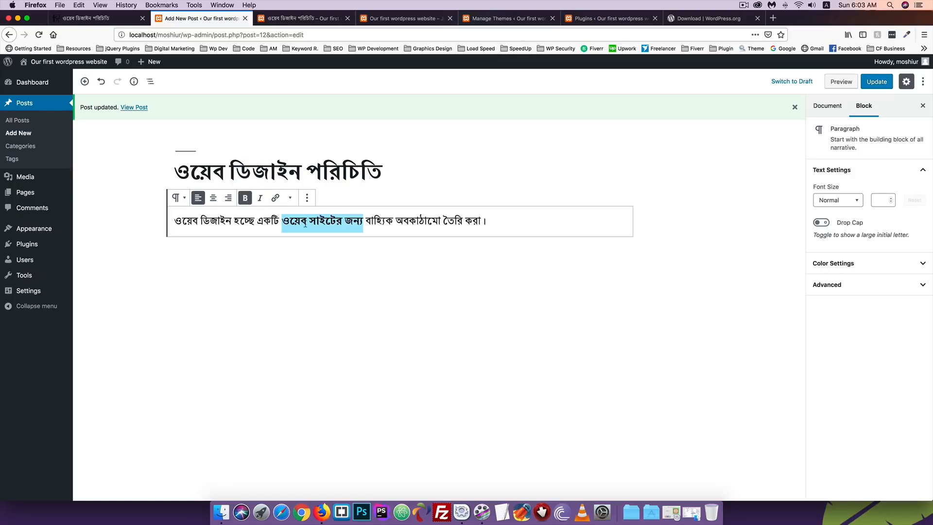
left_click(360, 227)
left_click(380, 224)
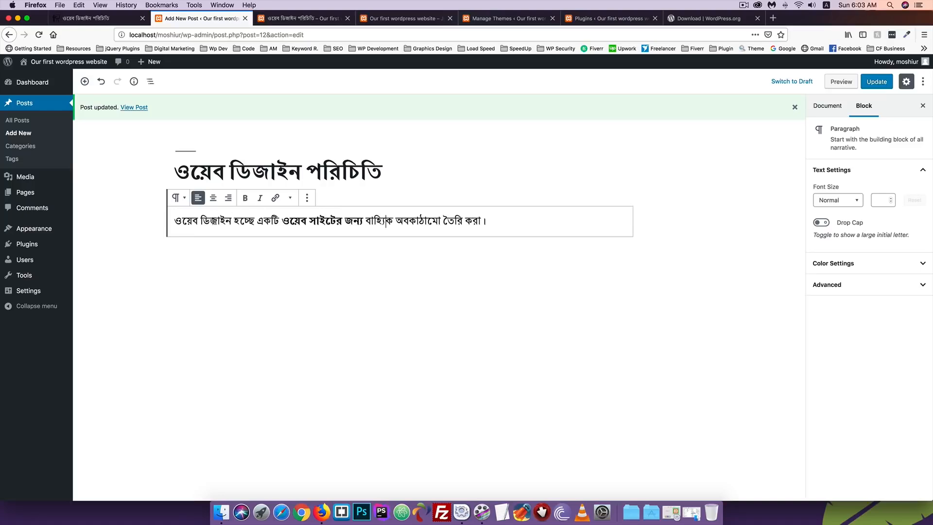
Italicize 'ওয়েব ডিজাইন' and start adding a link to it
left_click_drag(231, 221, 175, 221)
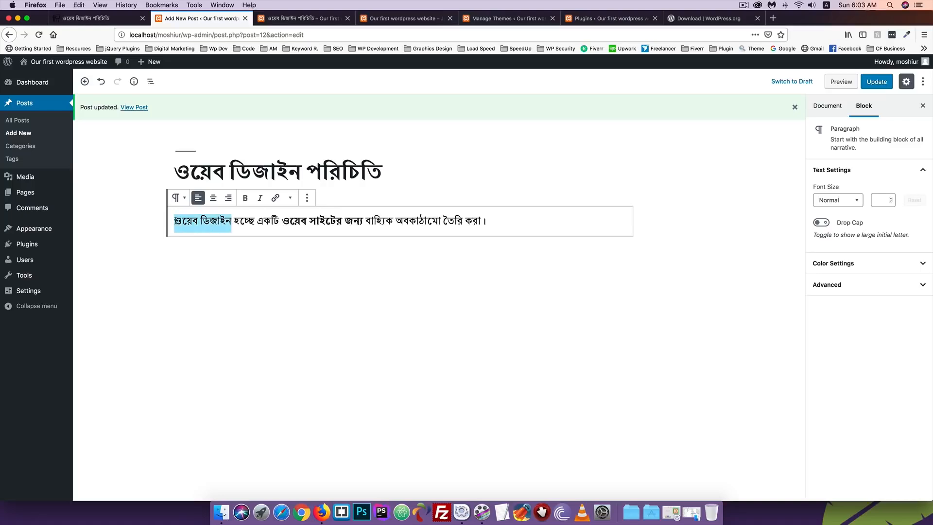
left_click(260, 198)
left_click(240, 222)
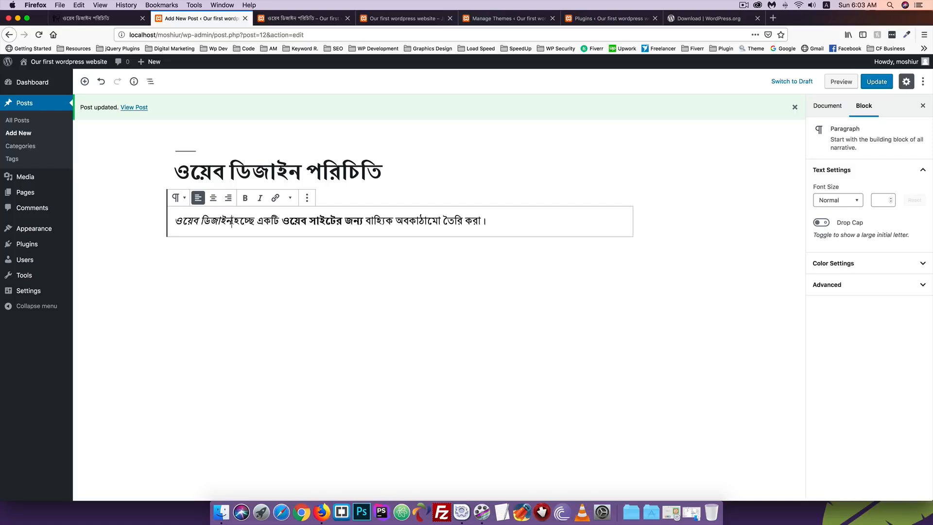
left_click_drag(232, 222, 175, 222)
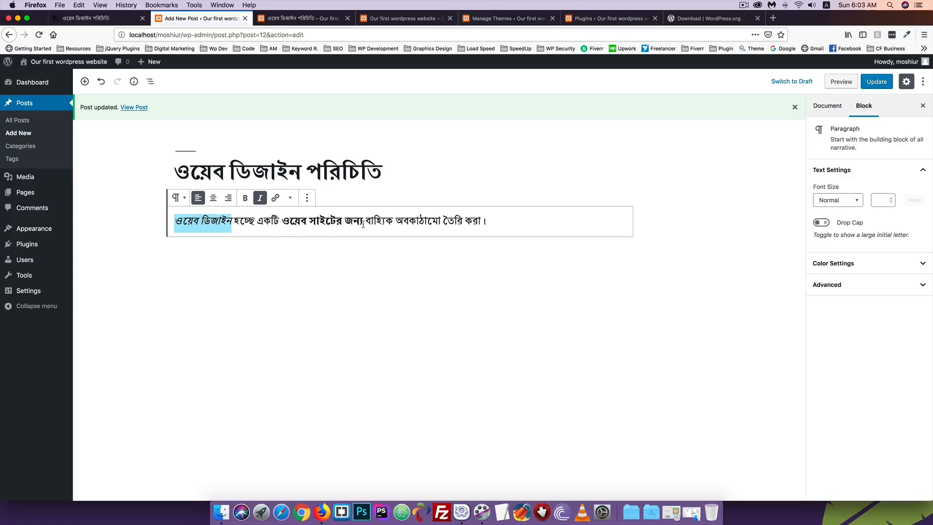
left_click(275, 198)
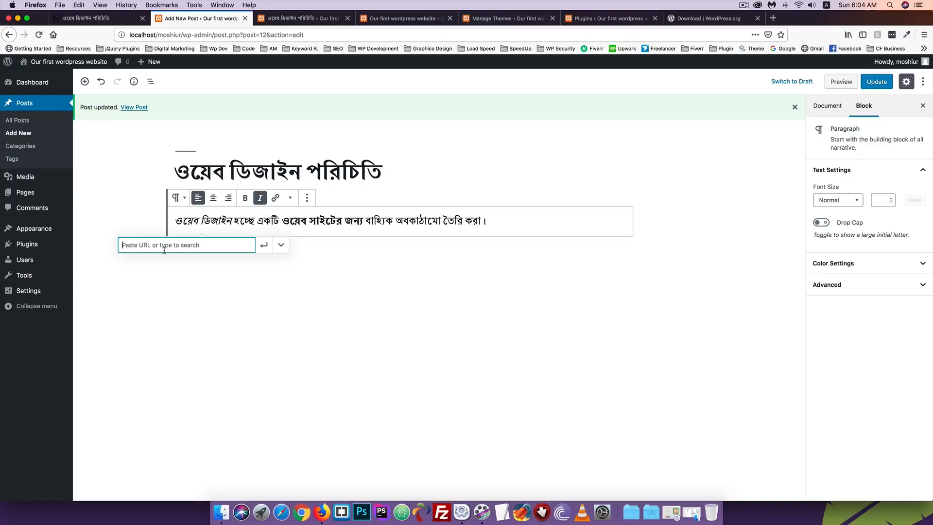
type("https://www.codersfoundation.com")
left_click(264, 246)
left_click(494, 223)
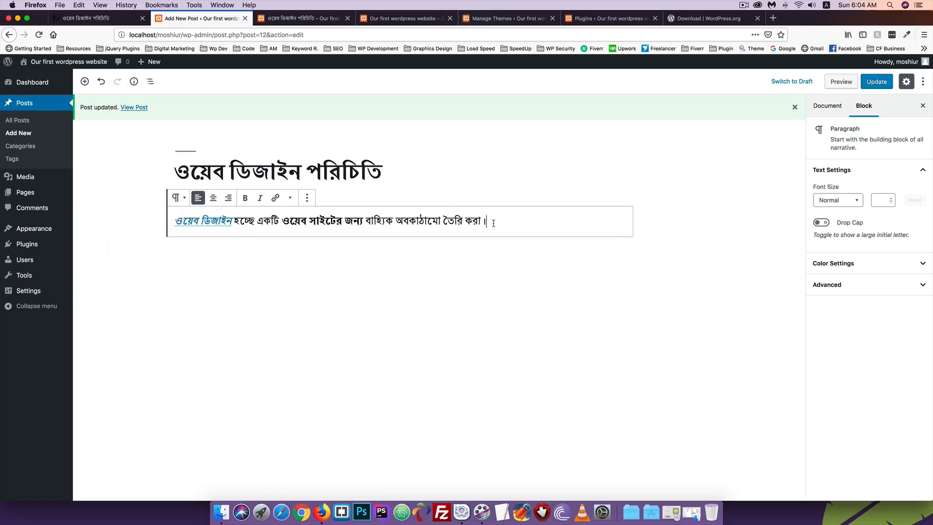
left_click(877, 81)
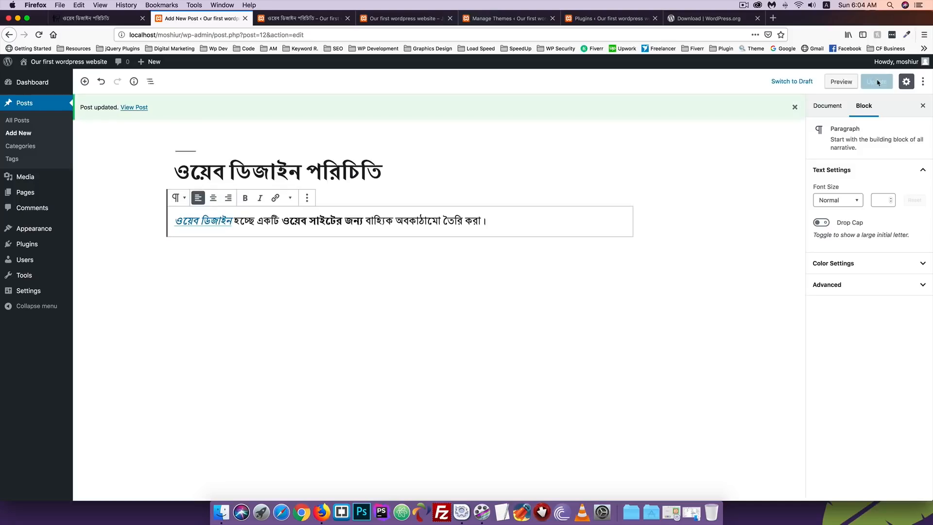
left_click(269, 17)
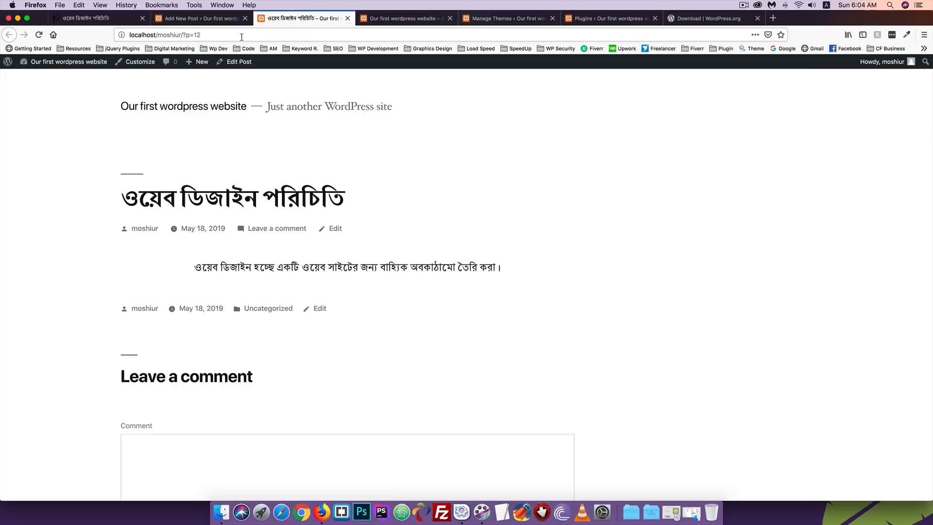
Test the live 'ওয়েব ডিজাইন' link to codersfoundation.com, then return to the post editor
left_click(39, 34)
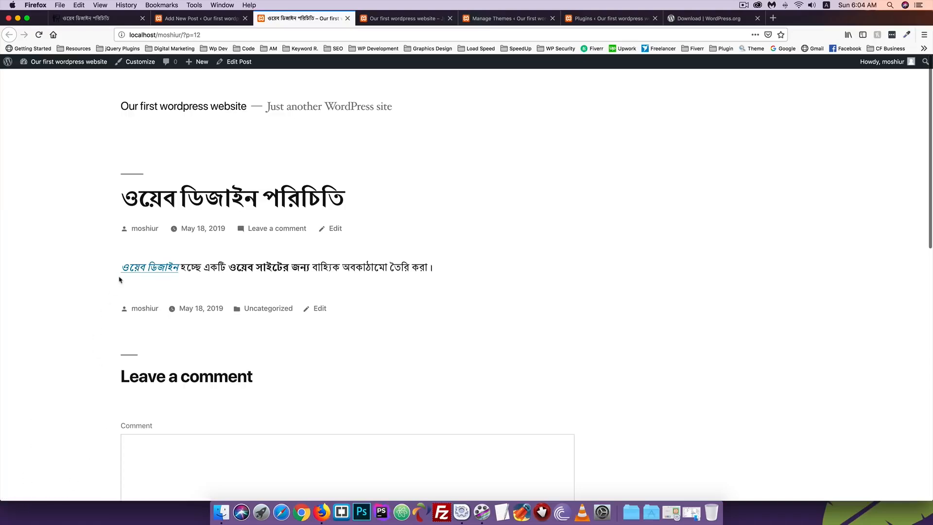
left_click(134, 268)
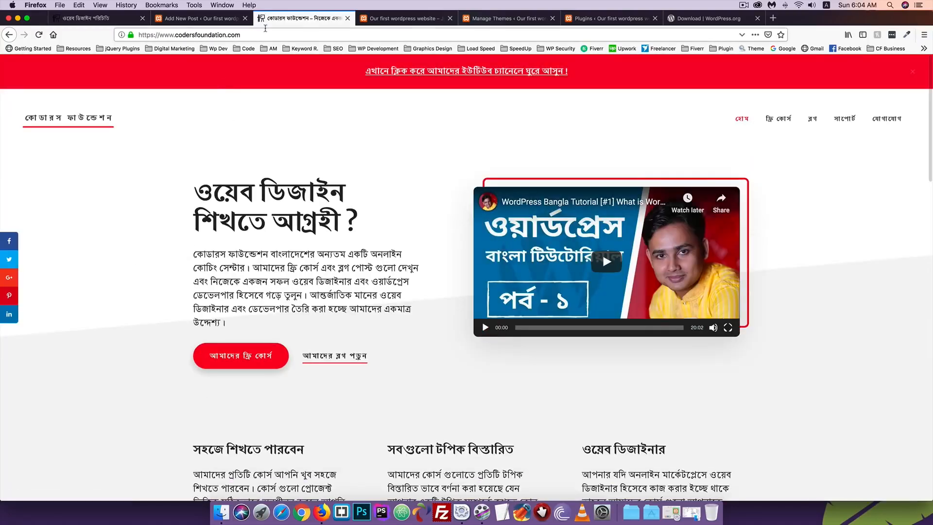
left_click(9, 34)
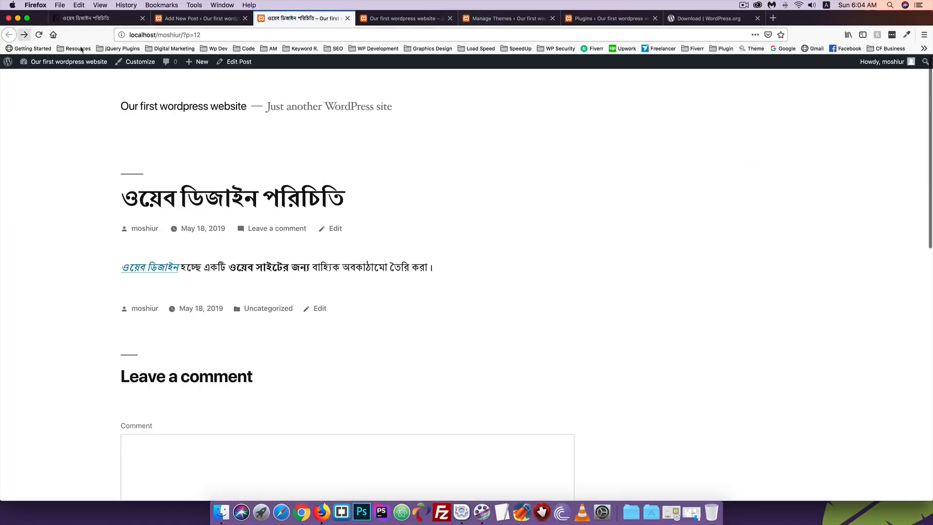
left_click(189, 20)
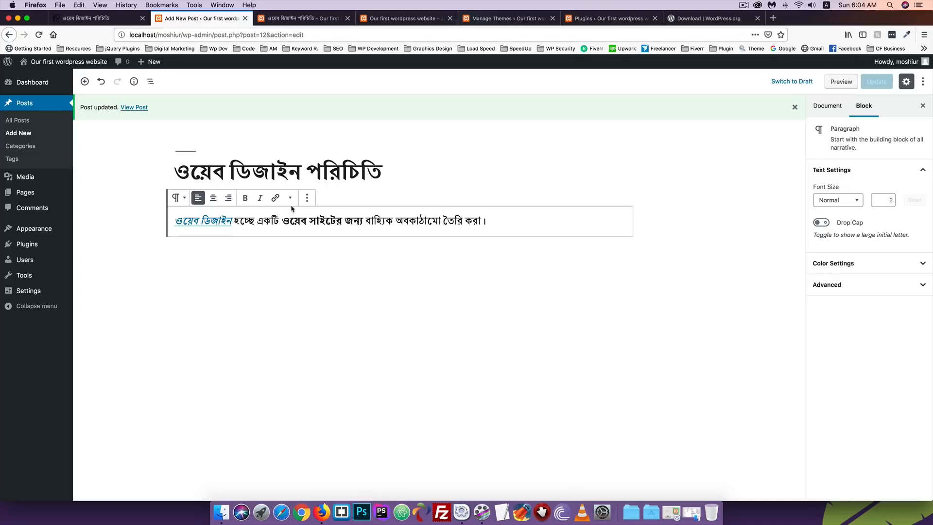
left_click(307, 198)
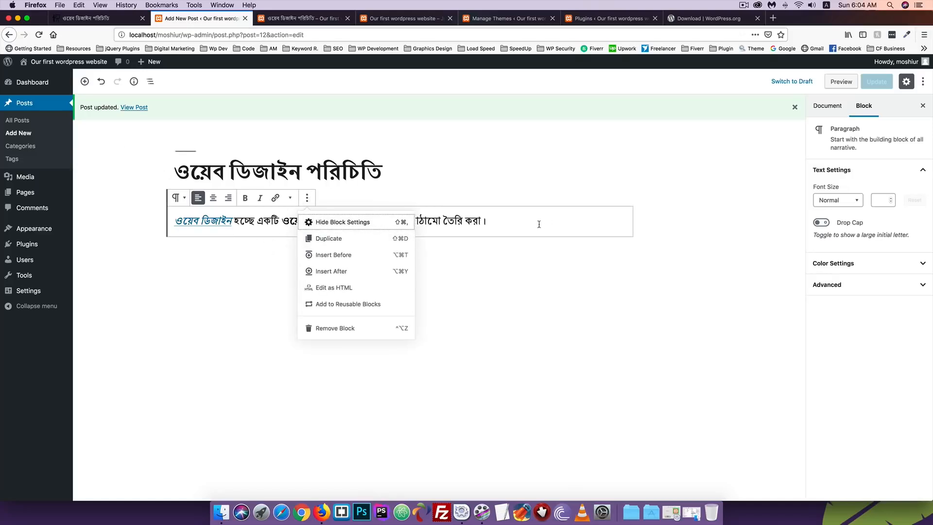
left_click(524, 222)
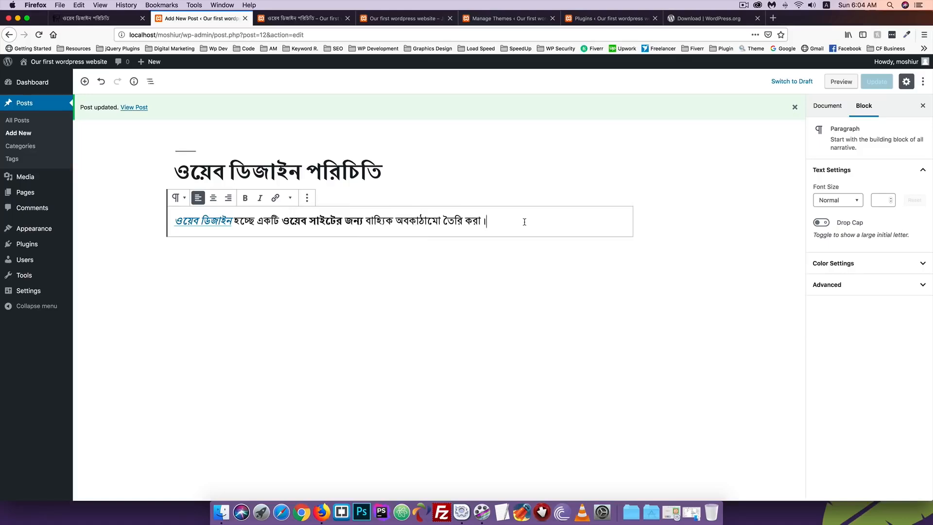
Paste the extra Bengali sentences at the end of the introductory paragraph
key("super+v")
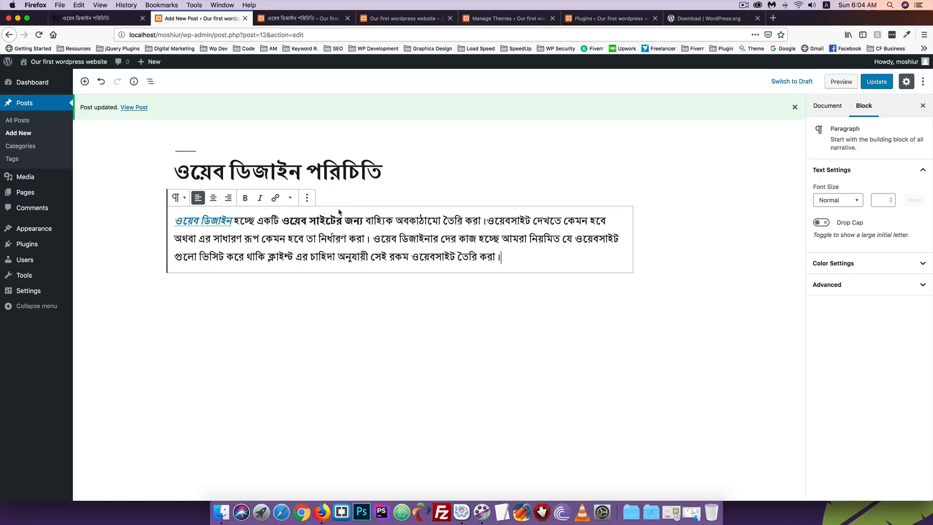
left_click(304, 200)
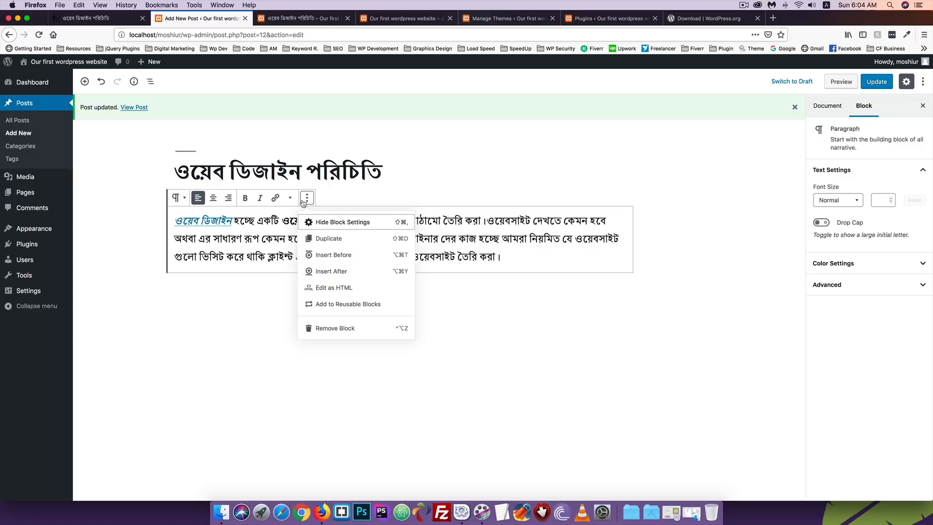
left_click(342, 223)
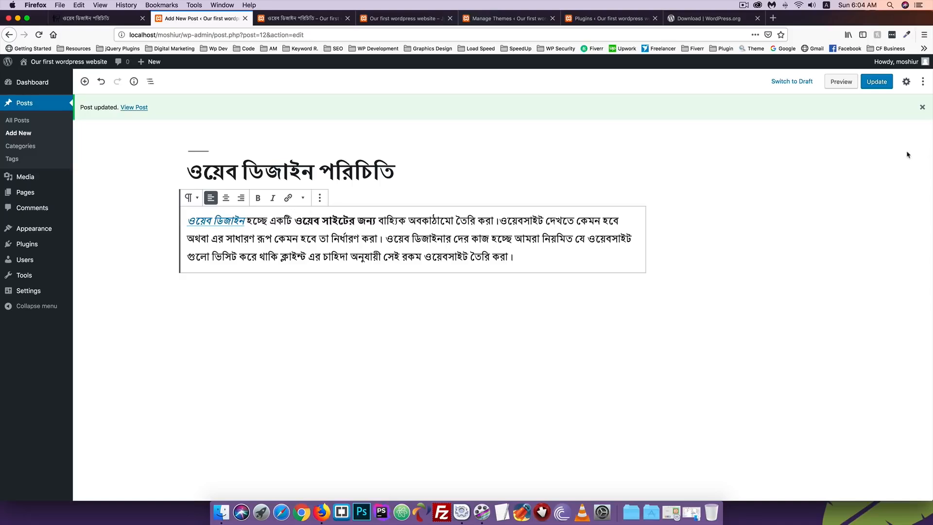
left_click(320, 197)
left_click(330, 219)
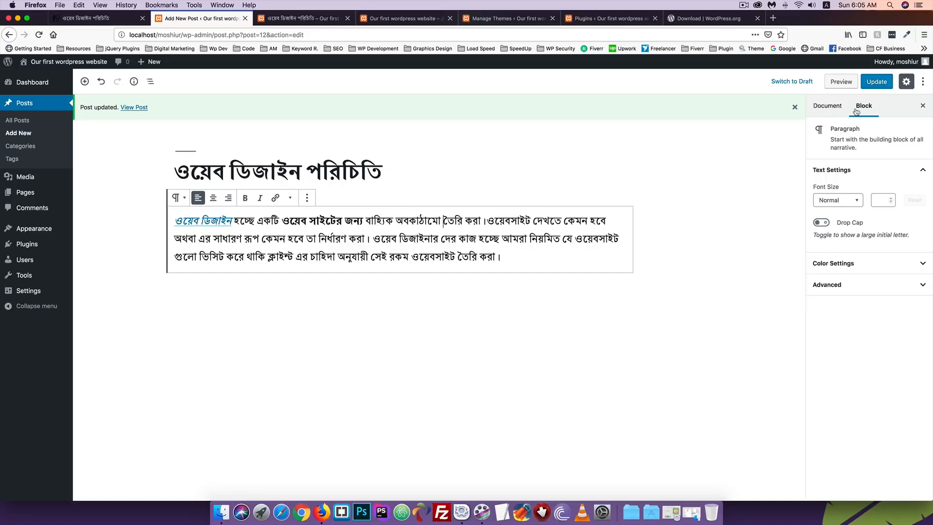
Glance at Document settings, then reselect the paragraph and preview its transform options without changing it
left_click(830, 111)
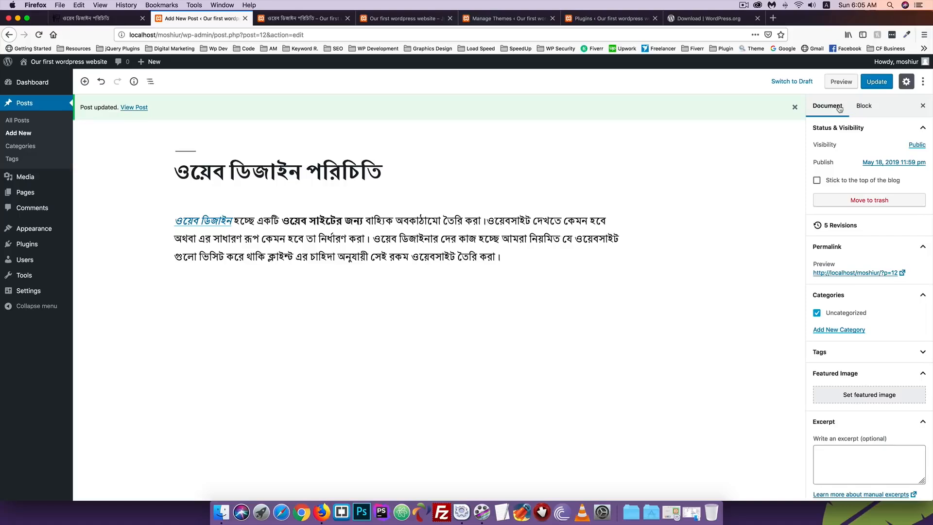
left_click(864, 108)
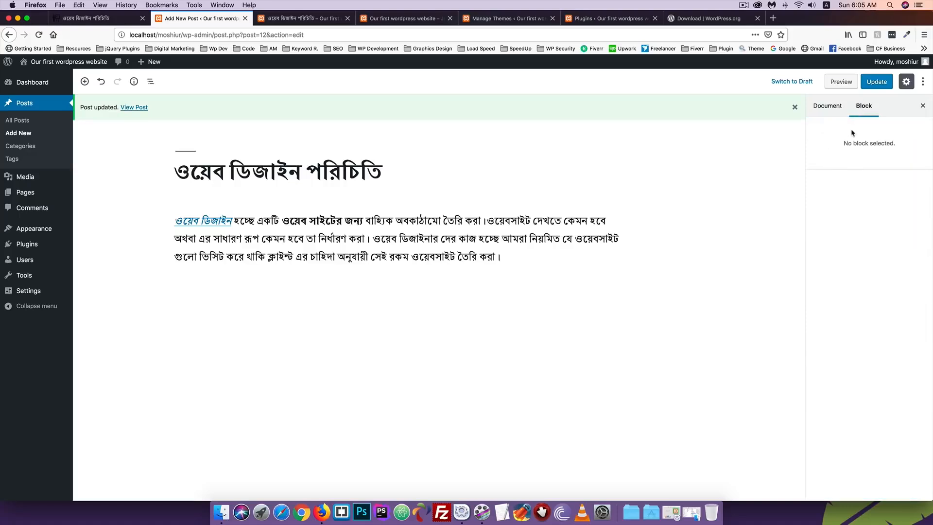
left_click(251, 233)
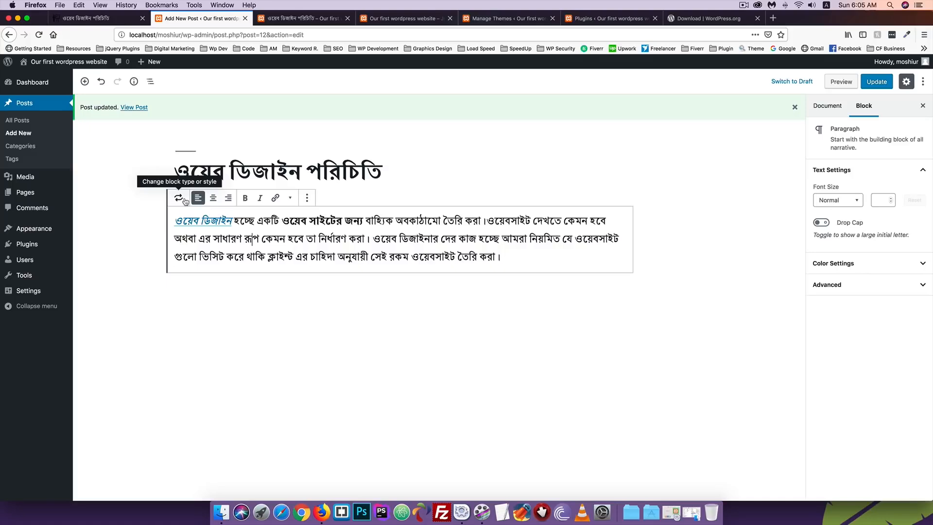
left_click(183, 199)
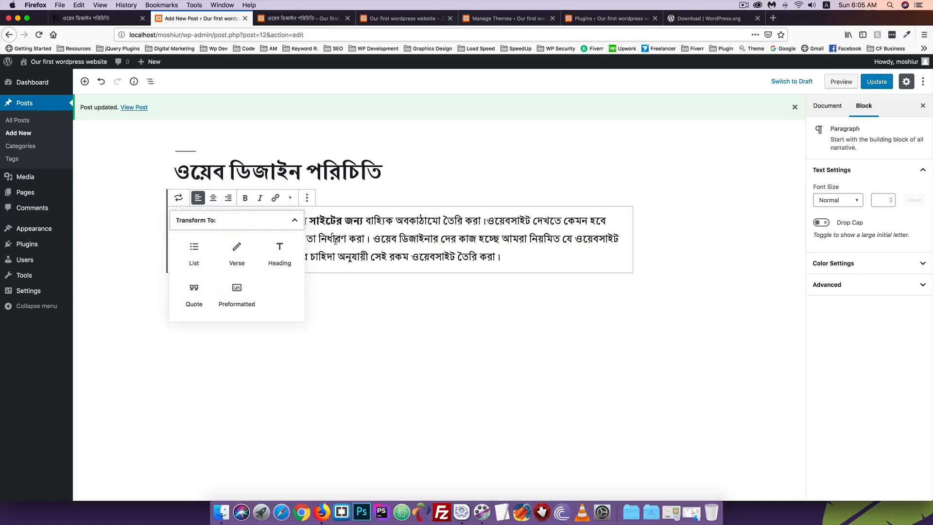
left_click(349, 240)
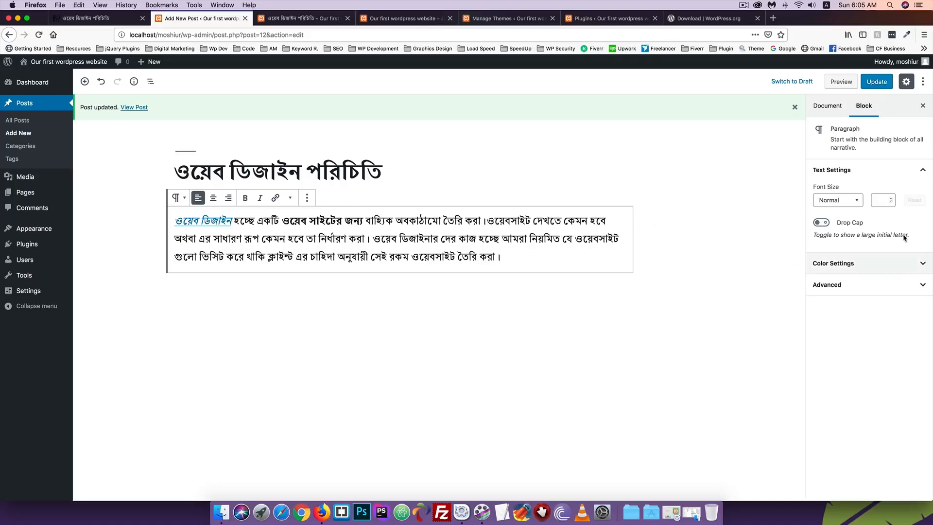
Preview the Large, Huge and Small font size presets on the paragraph
left_click(836, 201)
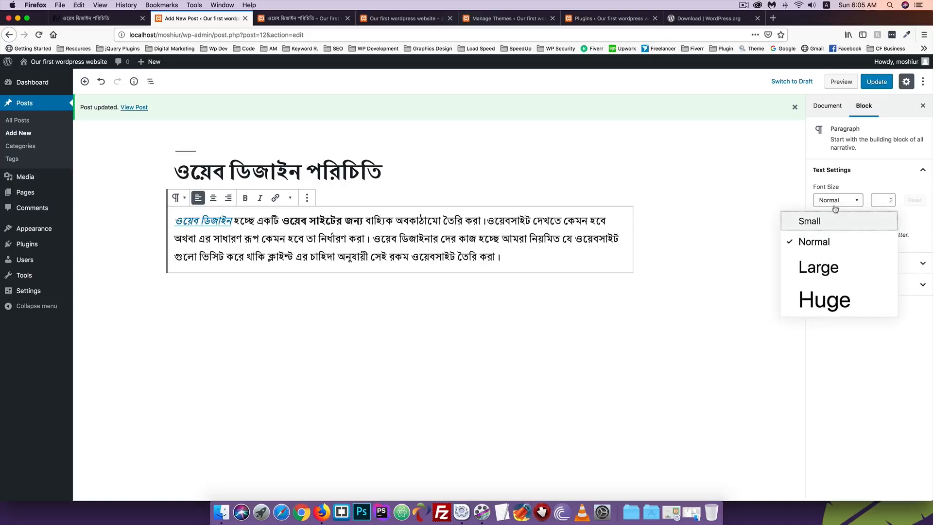
left_click(817, 266)
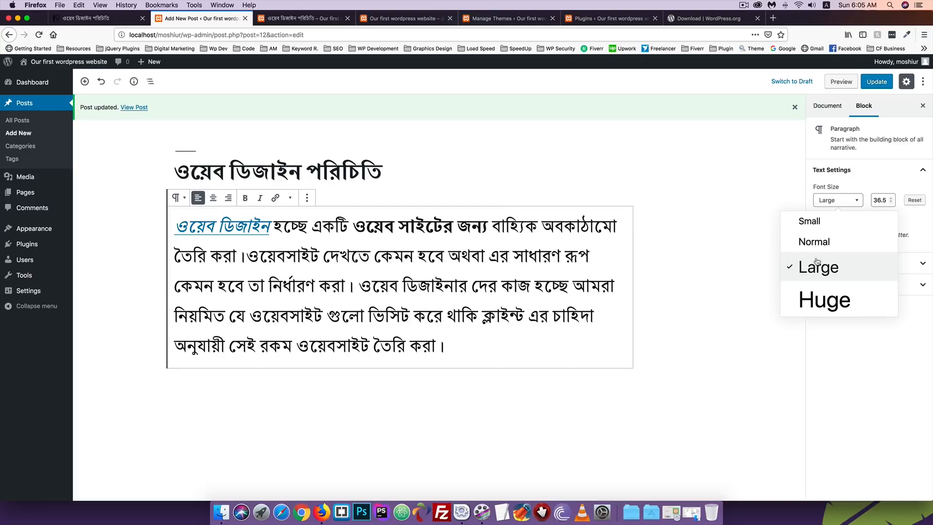
left_click(825, 298)
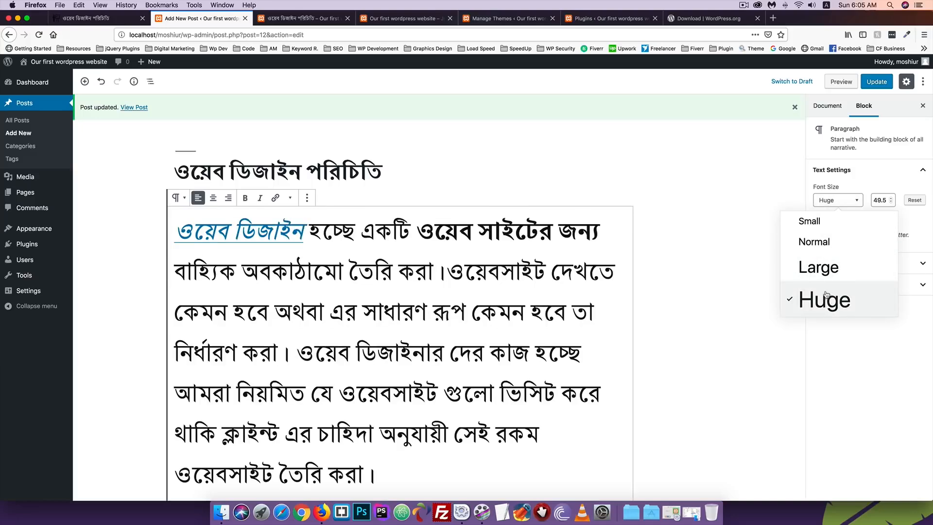
left_click(815, 225)
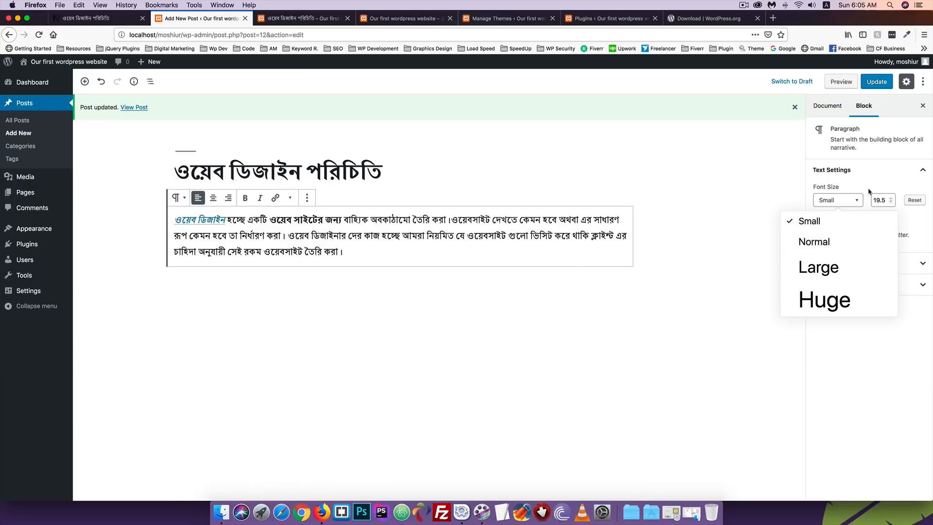
Set a custom font size of 18 and update the post
left_click(883, 199)
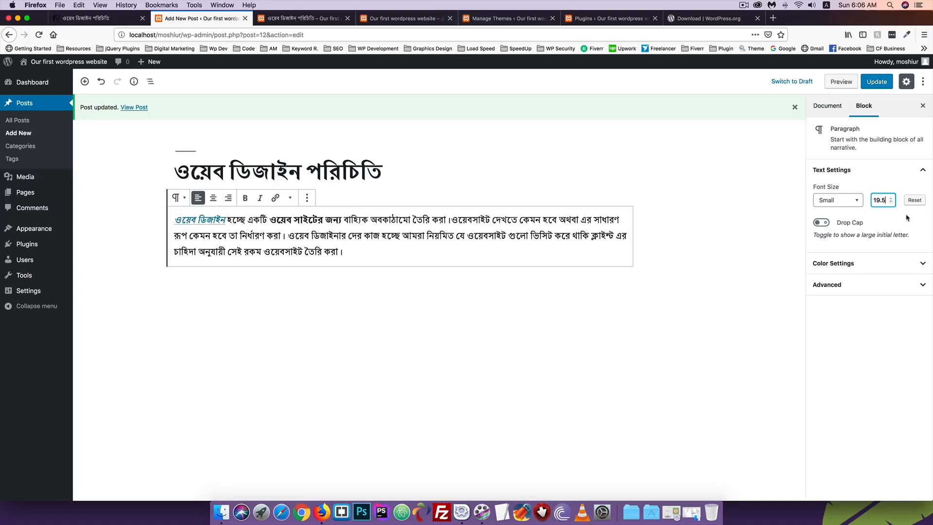
key("BackSpace")
key("BackSpace")
key("BackSpace")
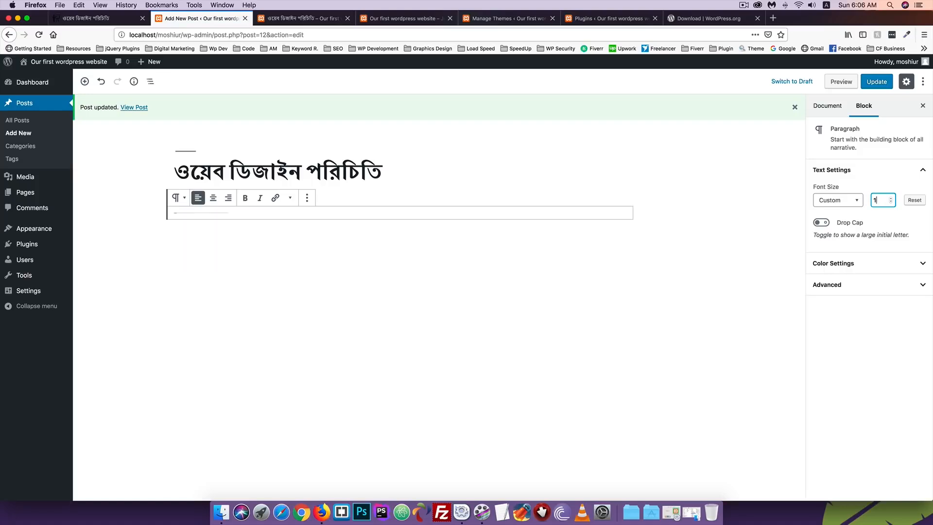
type("6")
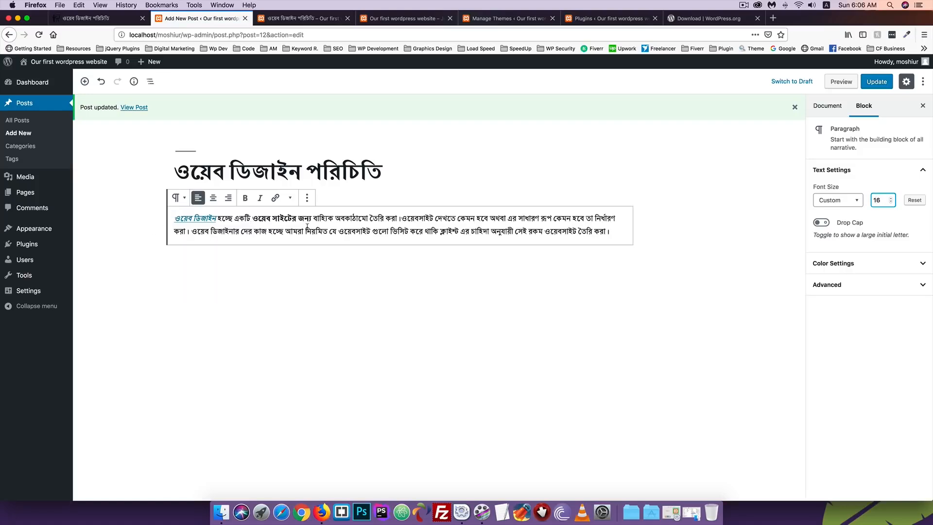
key("BackSpace")
type("8")
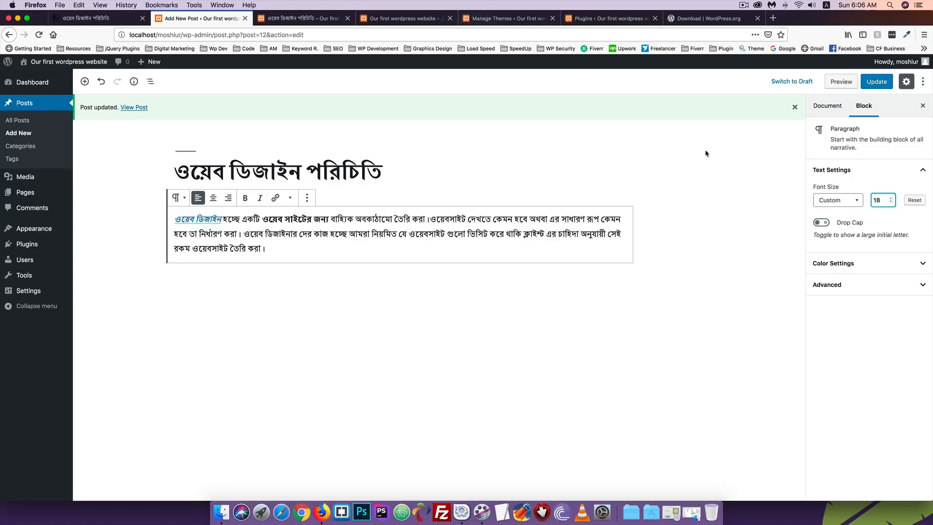
left_click(876, 82)
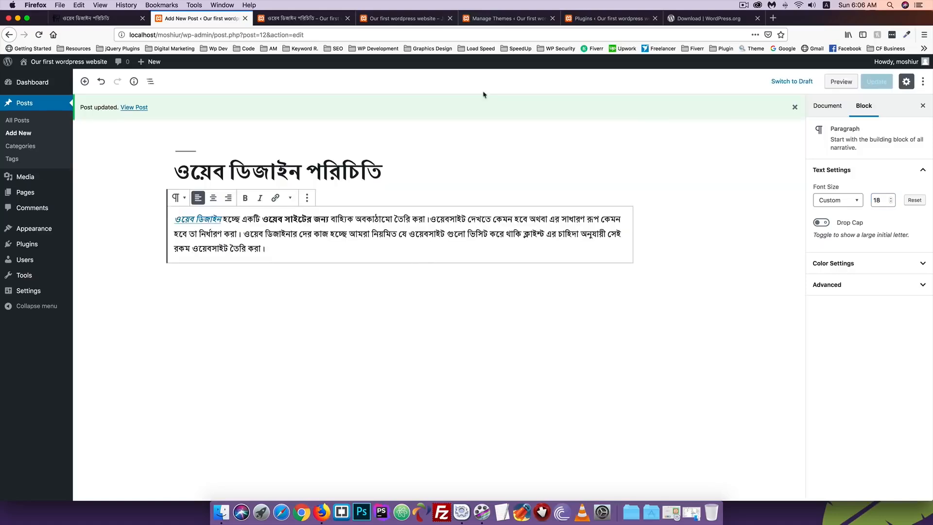
Check the live post, then enable the paragraph's drop cap and update the post
left_click(306, 18)
left_click(39, 35)
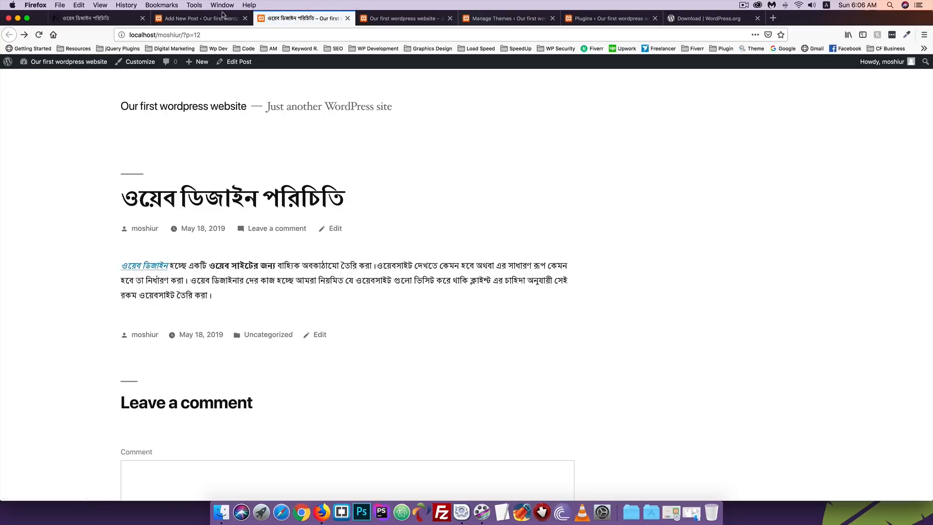
left_click(204, 19)
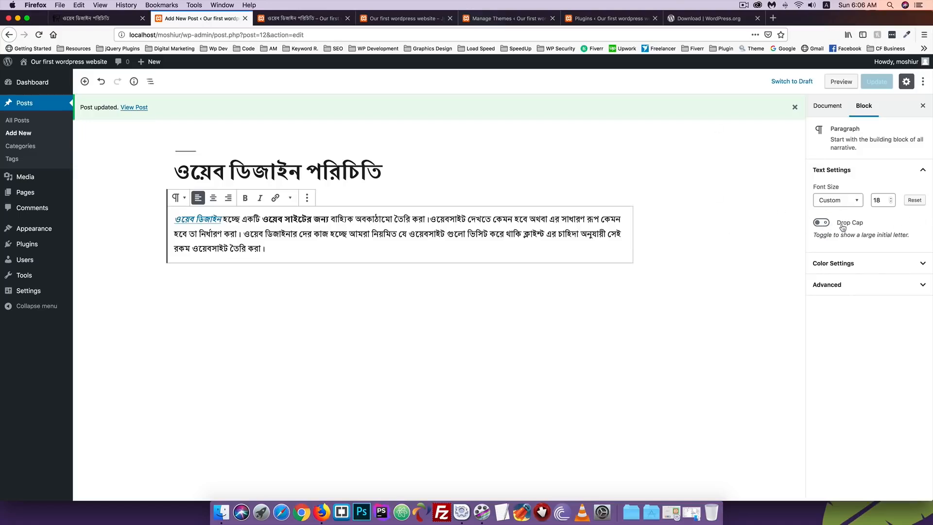
left_click(822, 223)
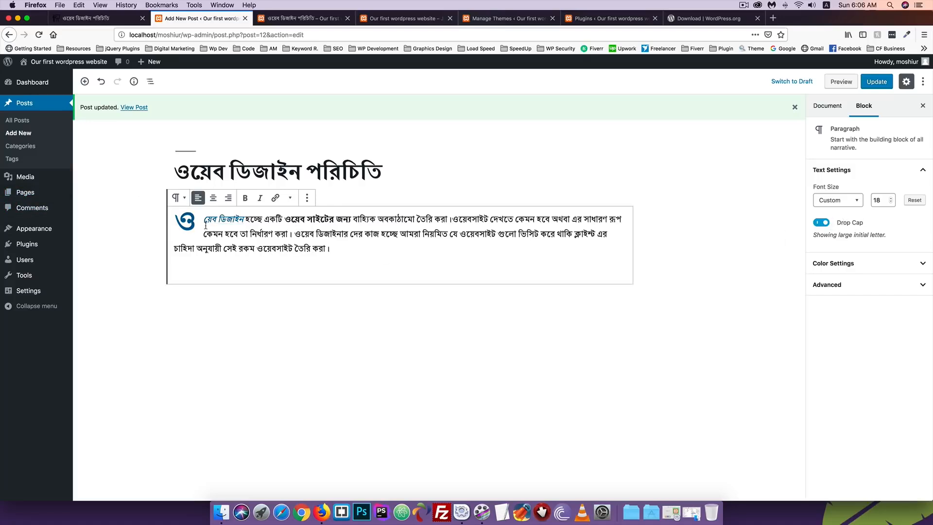
left_click(822, 223)
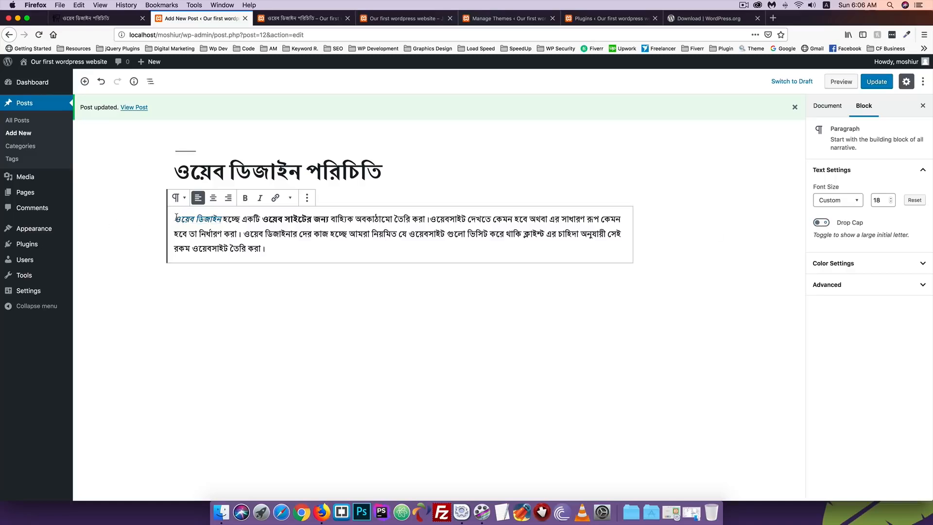
left_click(822, 223)
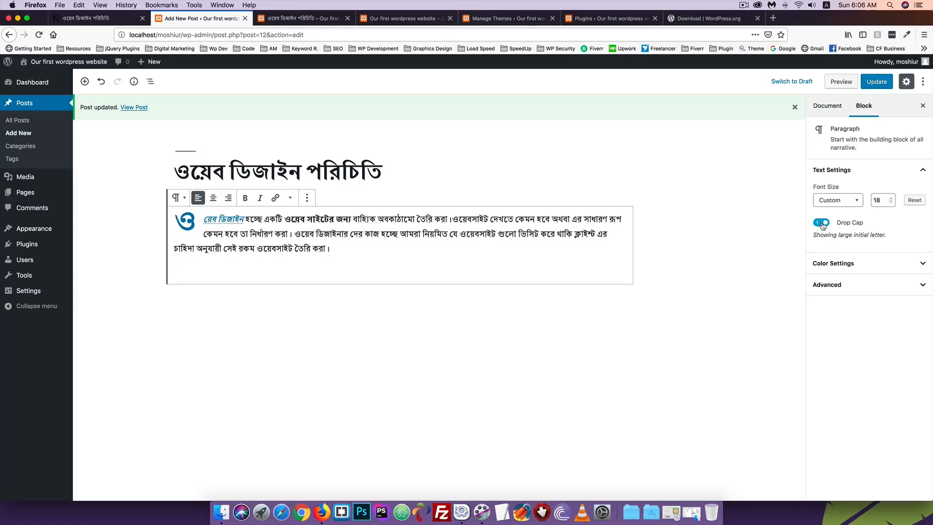
left_click(877, 81)
View the drop cap on the live post, then switch it off in the editor
left_click(279, 20)
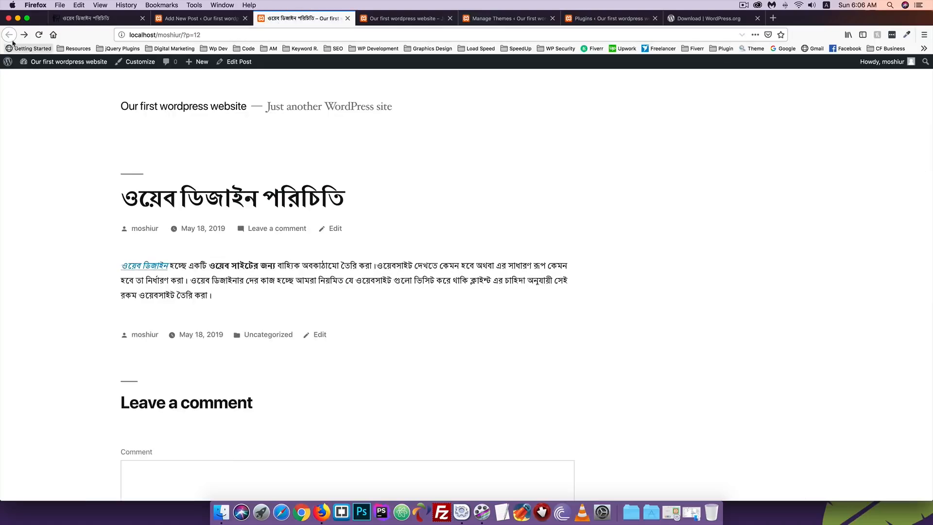
left_click(39, 34)
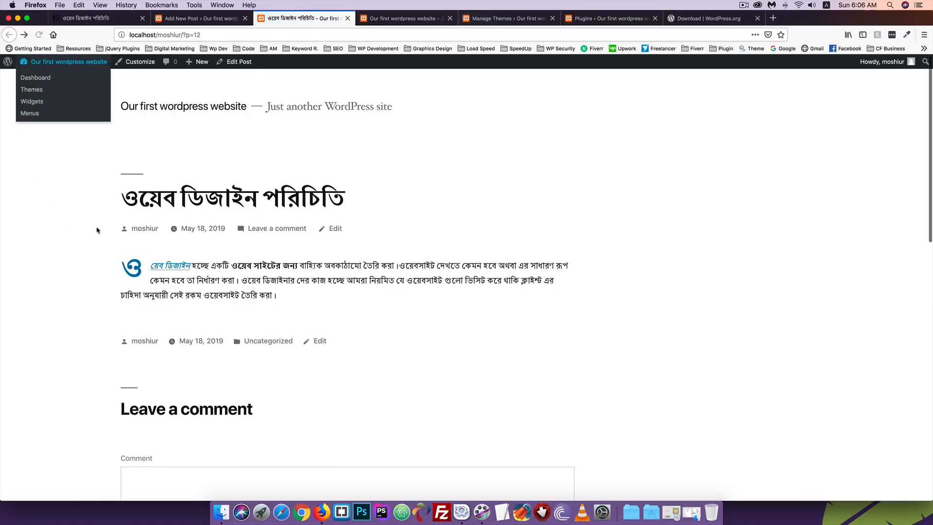
left_click(211, 18)
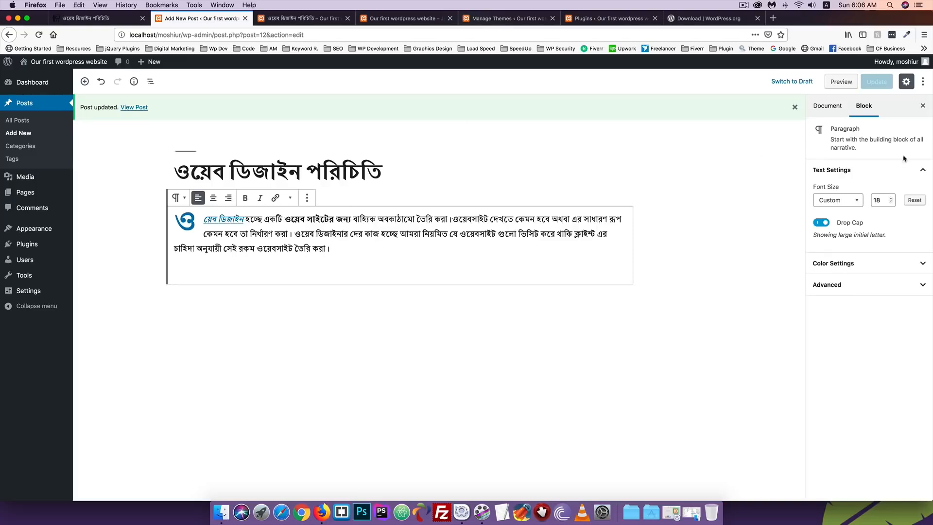
left_click(822, 224)
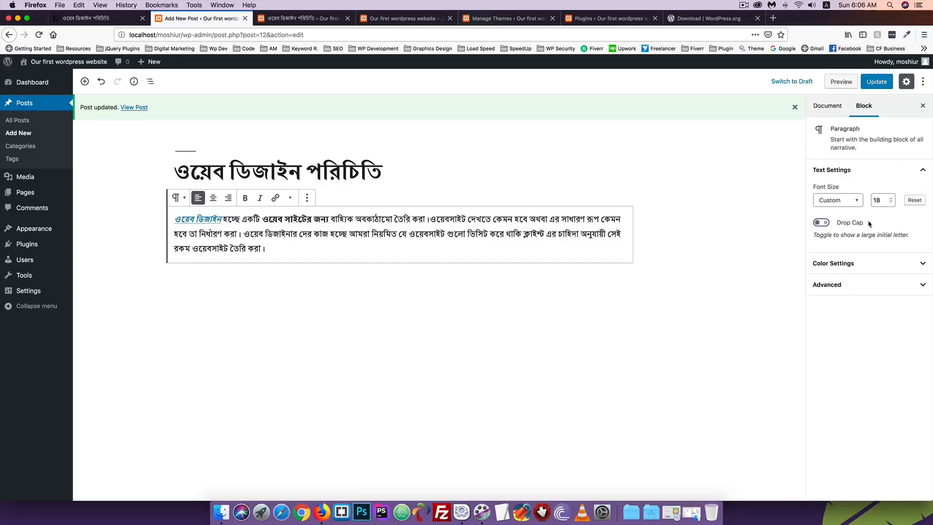
Try several palette colours and settle on white for the paragraph text
left_click(842, 264)
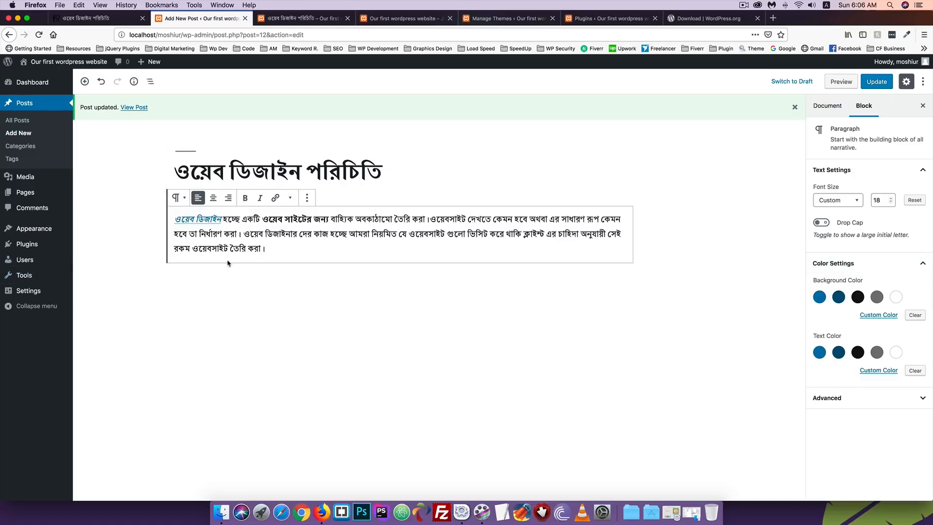
left_click(877, 298)
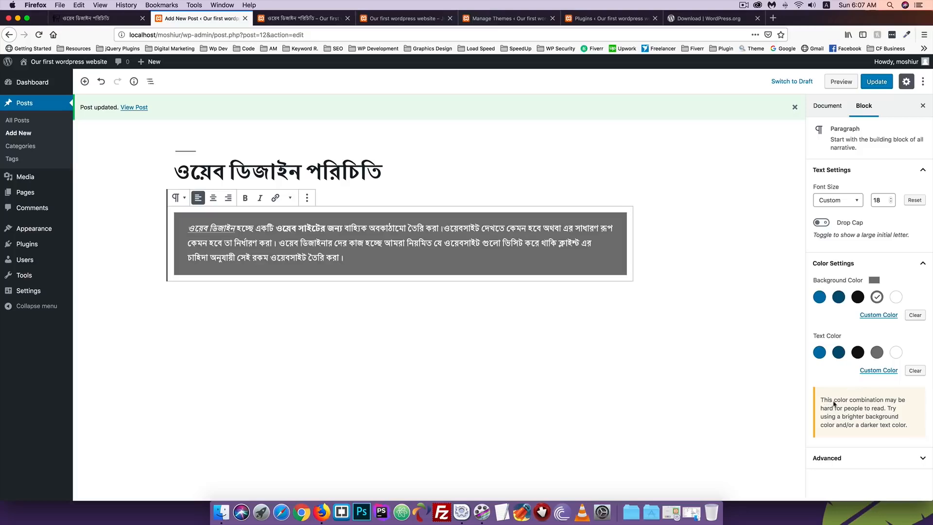
left_click(819, 352)
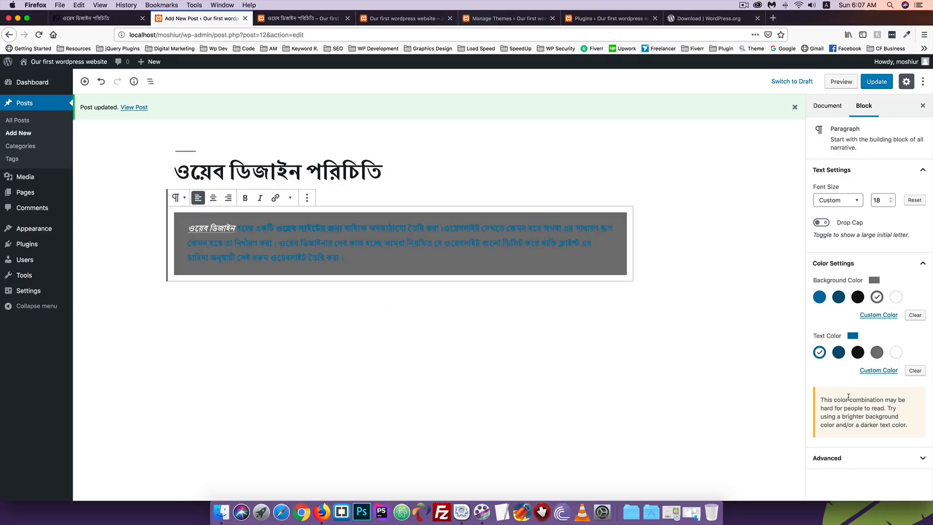
left_click(839, 357)
left_click(857, 353)
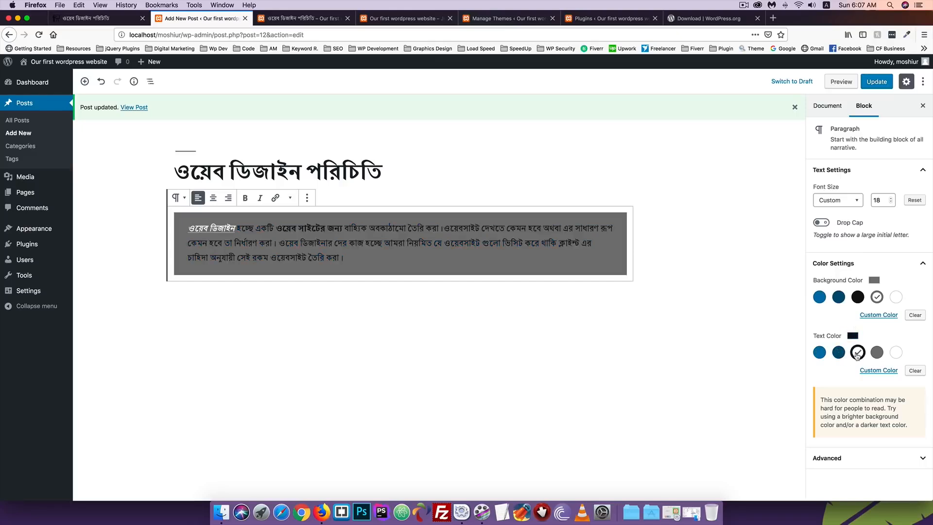
left_click(878, 352)
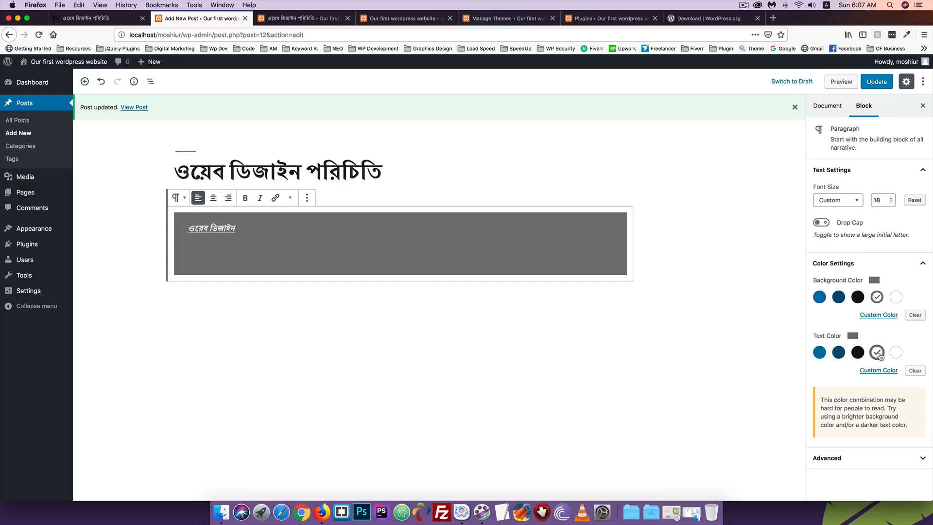
left_click(895, 353)
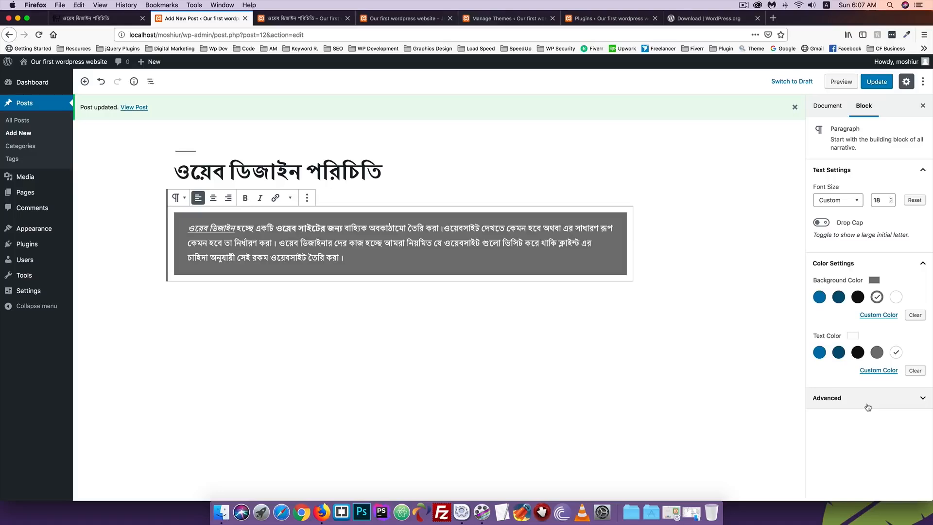
Set a custom red background colour, #d81c1c, for the paragraph
left_click(882, 316)
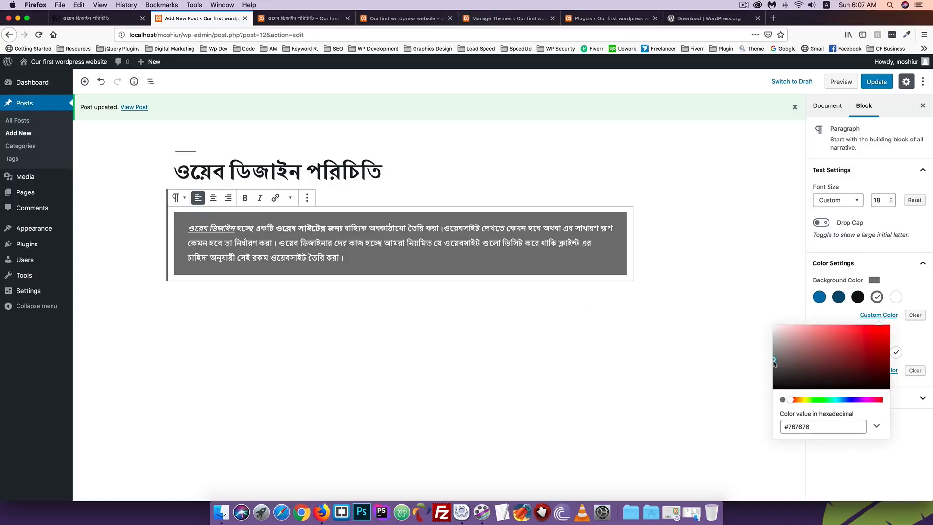
left_click_drag(774, 360, 875, 336)
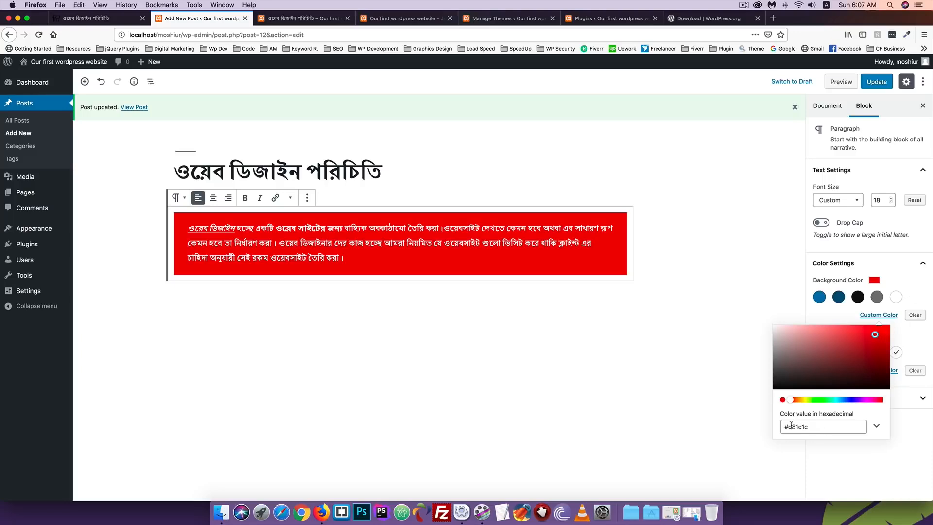
left_click(734, 273)
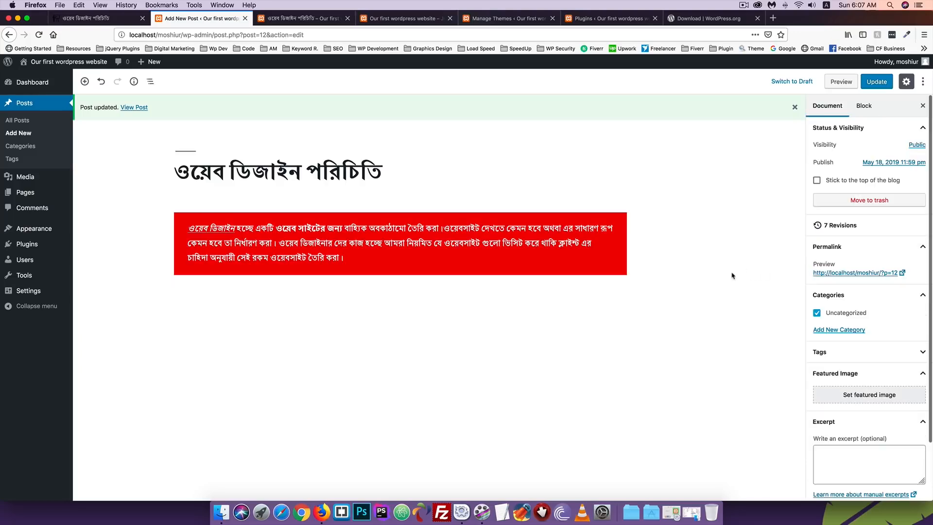
Try pink, yellow, green and magenta custom text colours, then keep white #ffffff
left_click(868, 106)
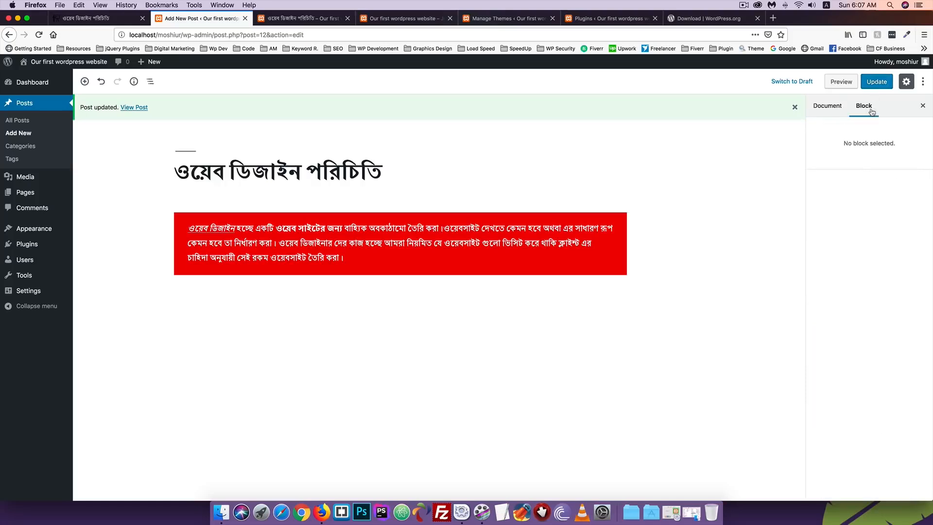
left_click(388, 234)
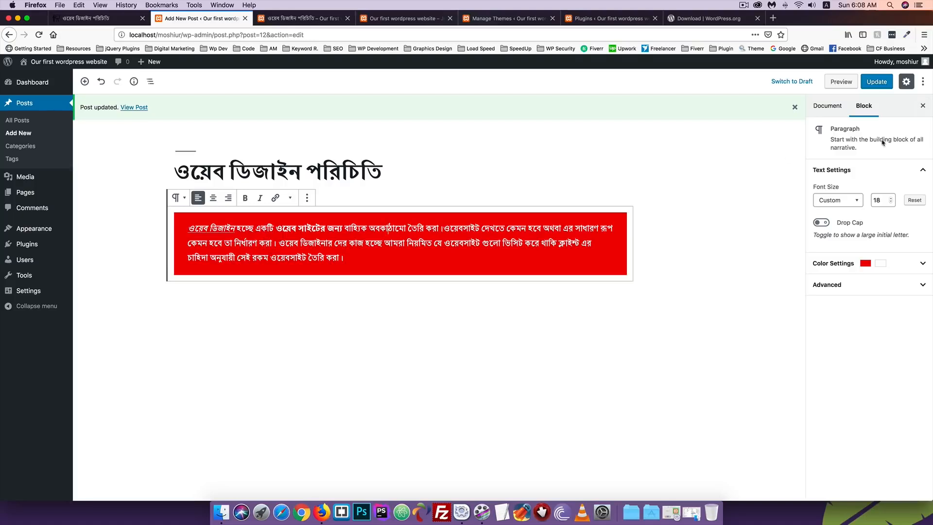
left_click(833, 265)
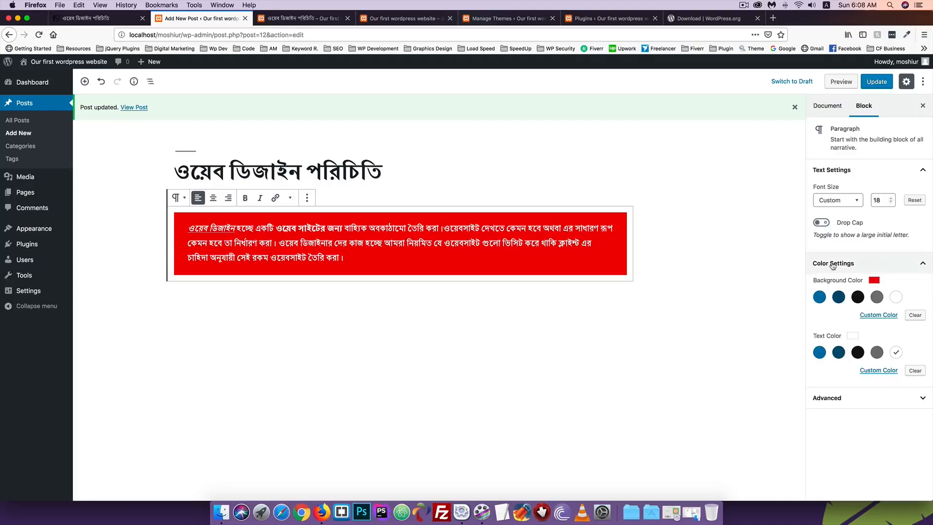
left_click(874, 372)
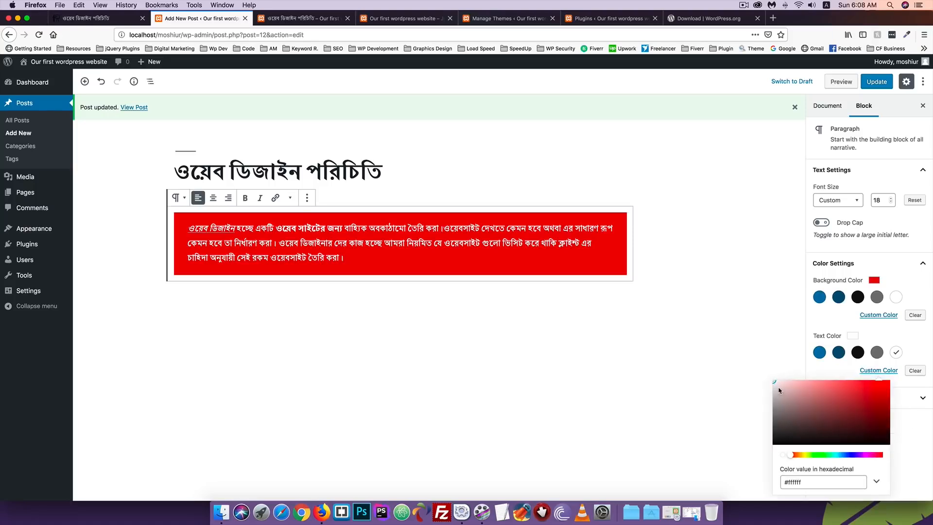
left_click_drag(775, 383, 794, 395)
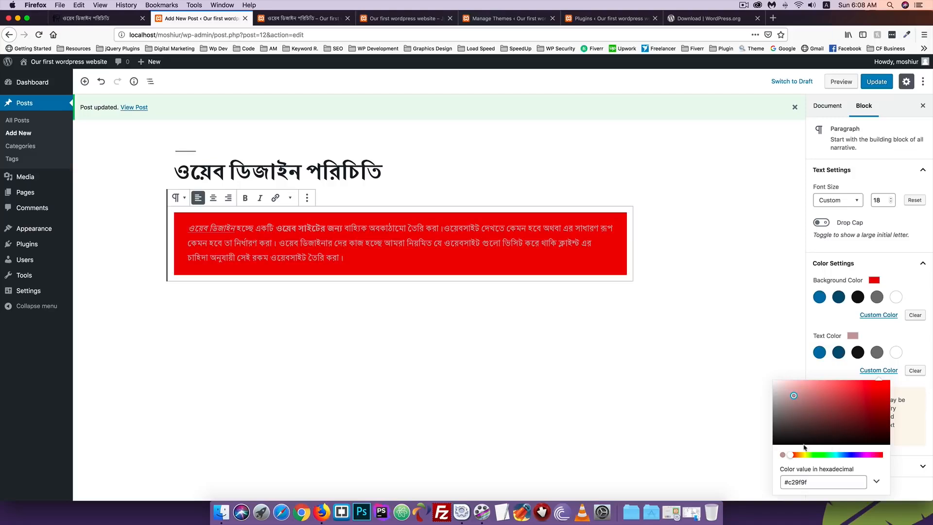
left_click_drag(792, 456, 817, 457)
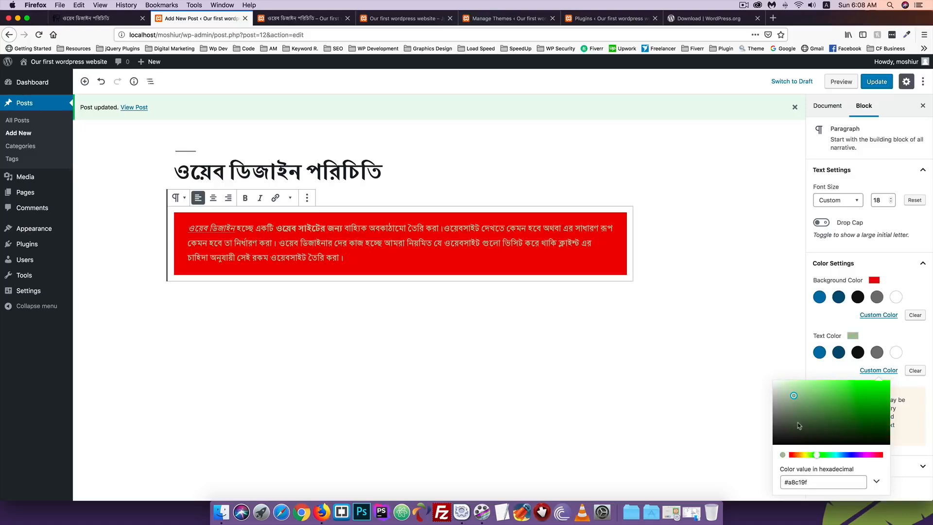
mouse_move(794, 397)
left_mouse_down()
mouse_move(874, 387)
mouse_move(785, 387)
left_mouse_up()
left_click_drag(817, 455, 848, 455)
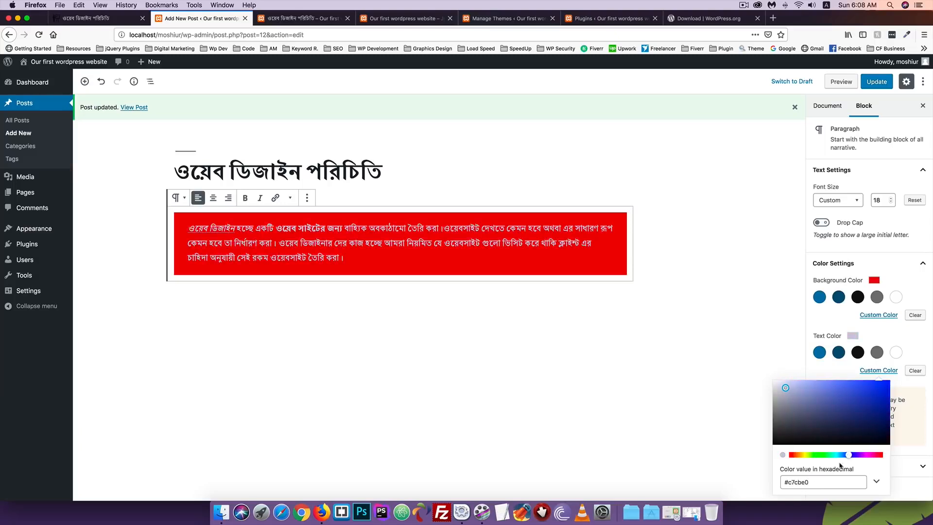
left_click(815, 482)
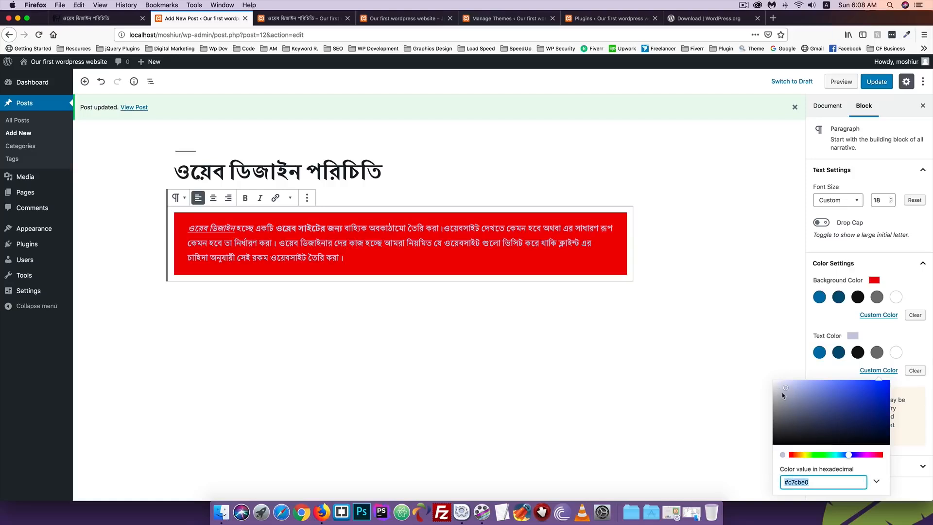
left_click_drag(785, 391, 767, 381)
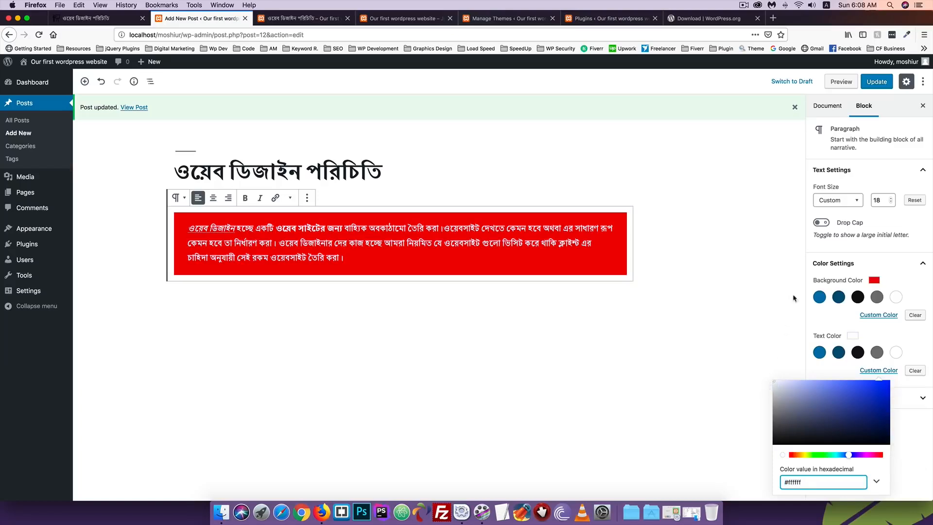
left_click(824, 322)
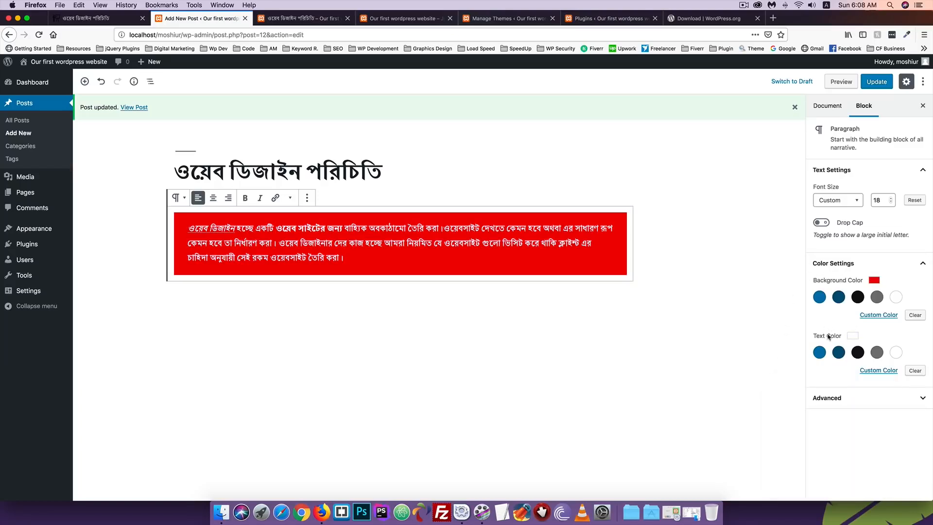
Add the Additional CSS Class 'munna' under Advanced and update the post
left_click(846, 404)
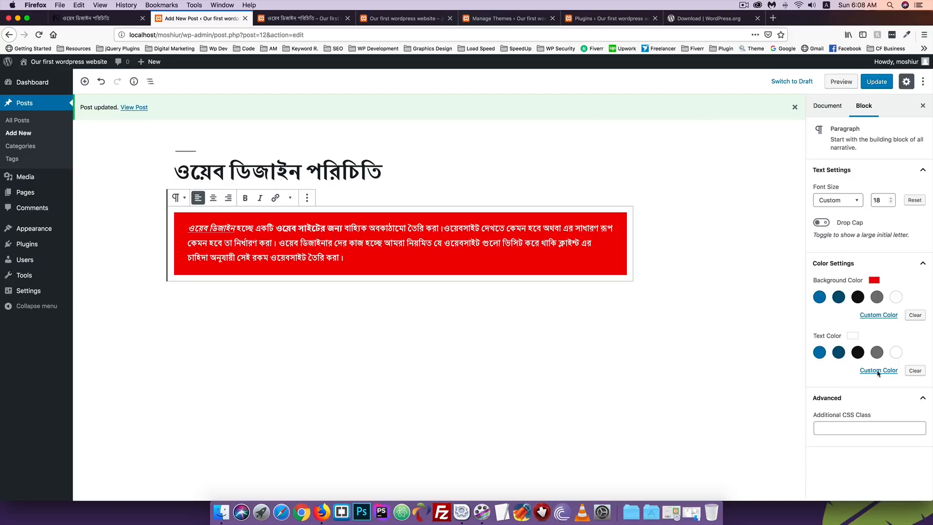
left_click(830, 428)
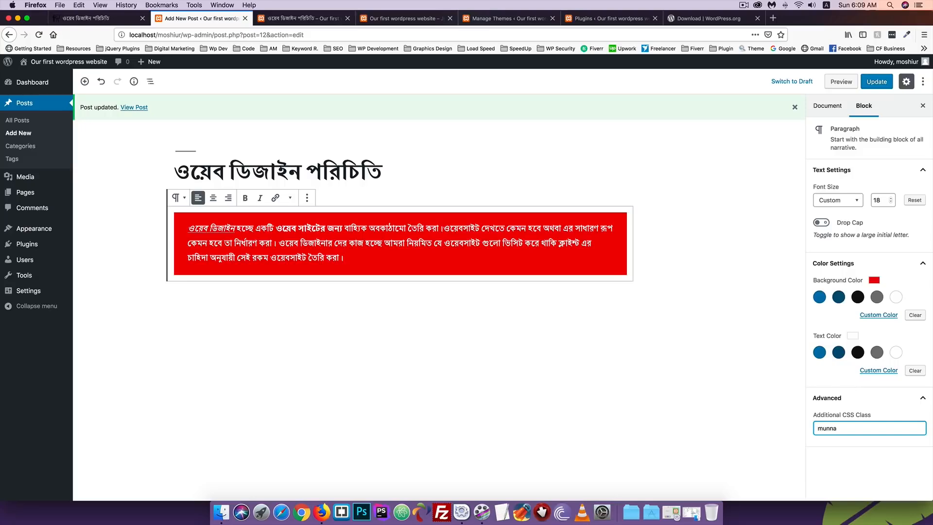
left_click(872, 85)
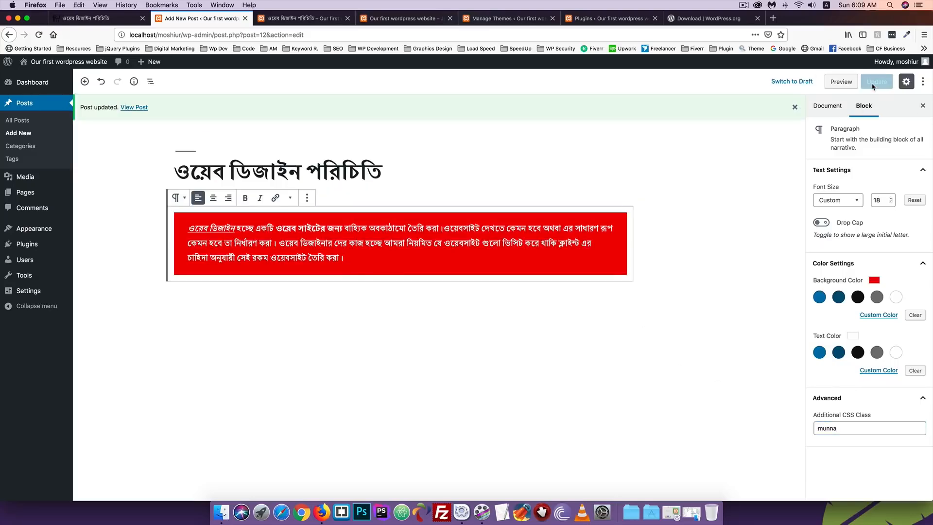
left_click(292, 18)
Reload the live post and inspect the red paragraph's <p> element to confirm its munna class
left_click(39, 35)
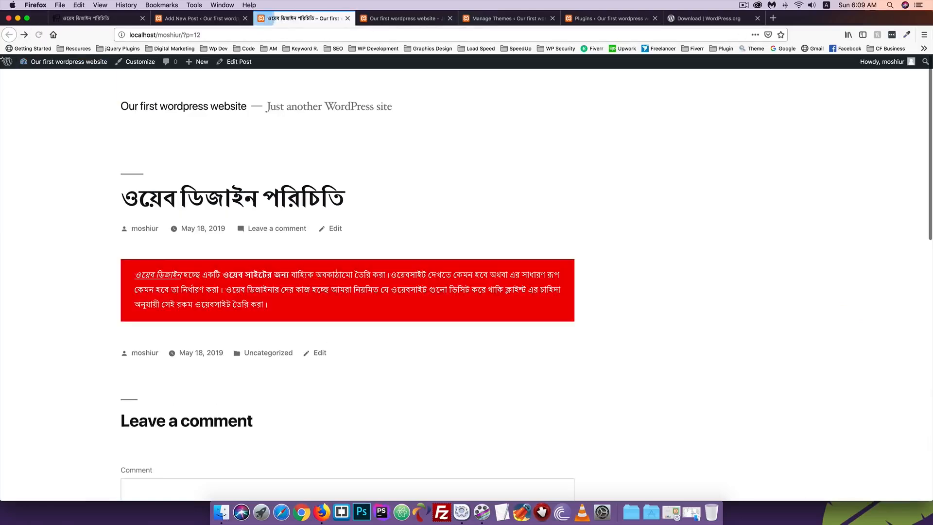
left_click(223, 19)
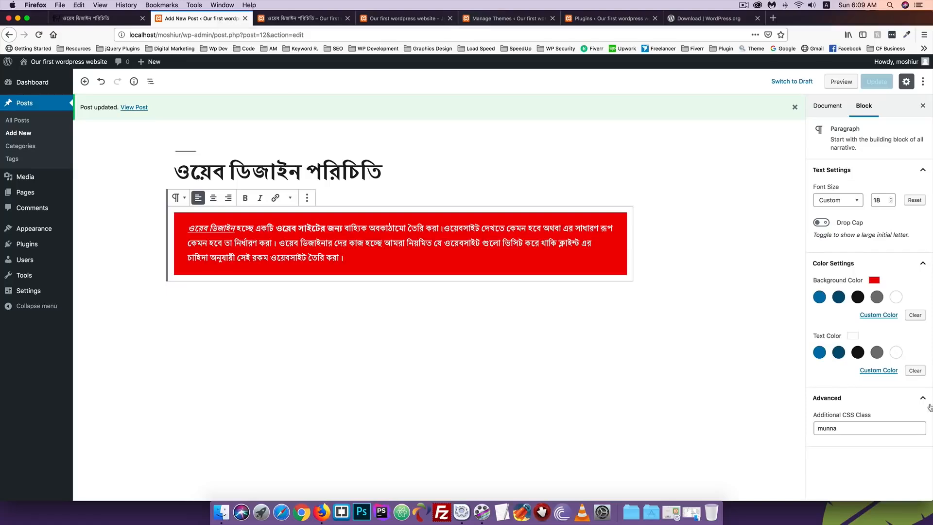
left_click(287, 18)
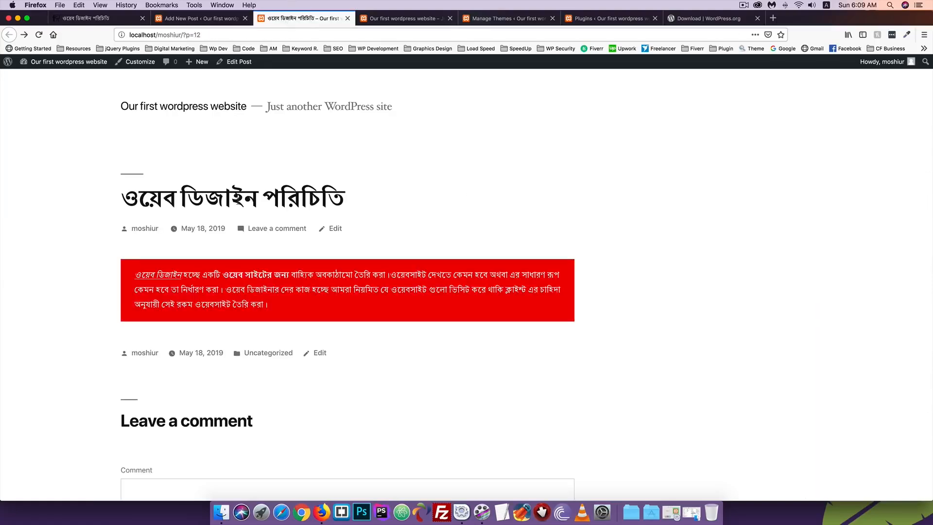
scroll(218, 214, "down", 2)
right_click(225, 209)
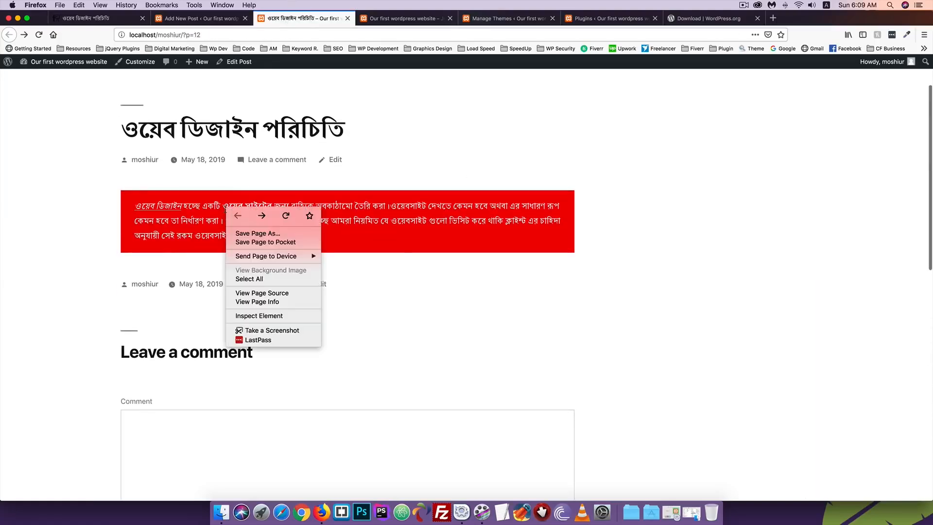
left_click(256, 317)
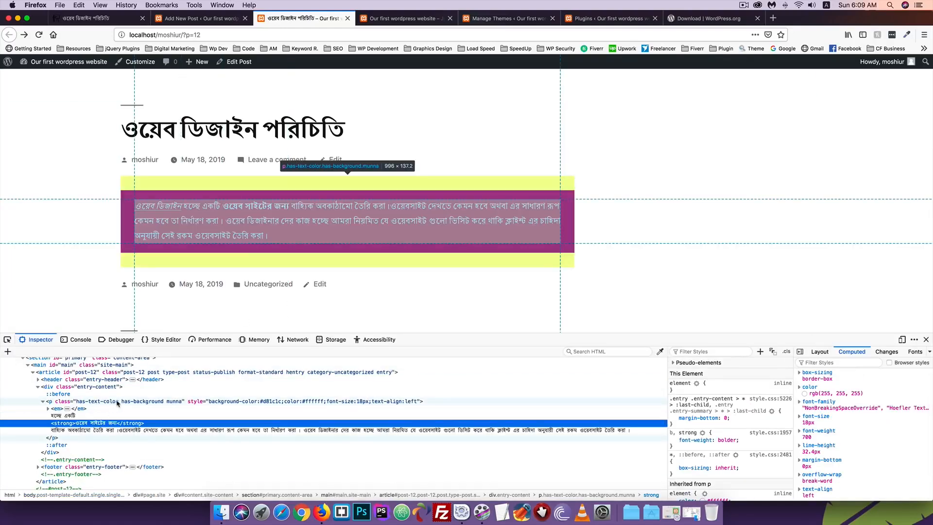
left_click(114, 401)
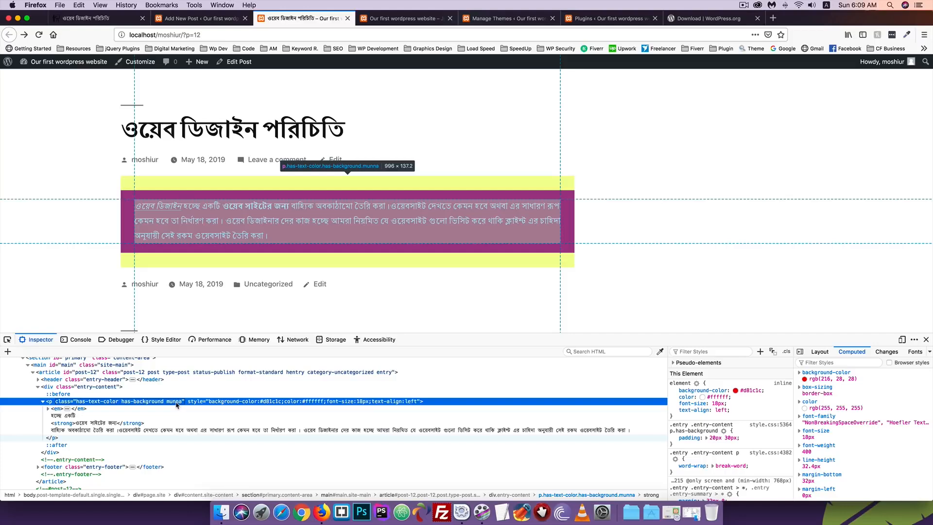
left_click(926, 340)
Open the Customizer in a new tab and go to its Additional CSS section
left_click(199, 18)
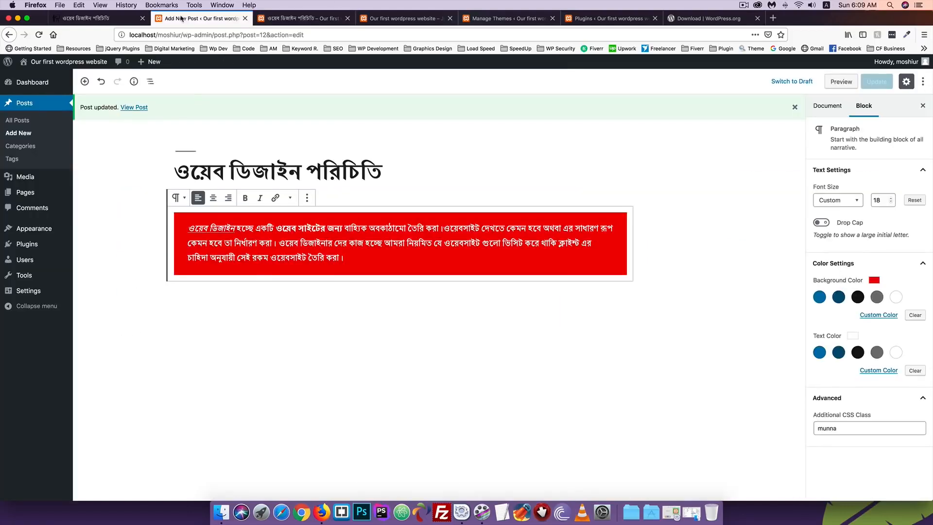
mouse_move(34, 230)
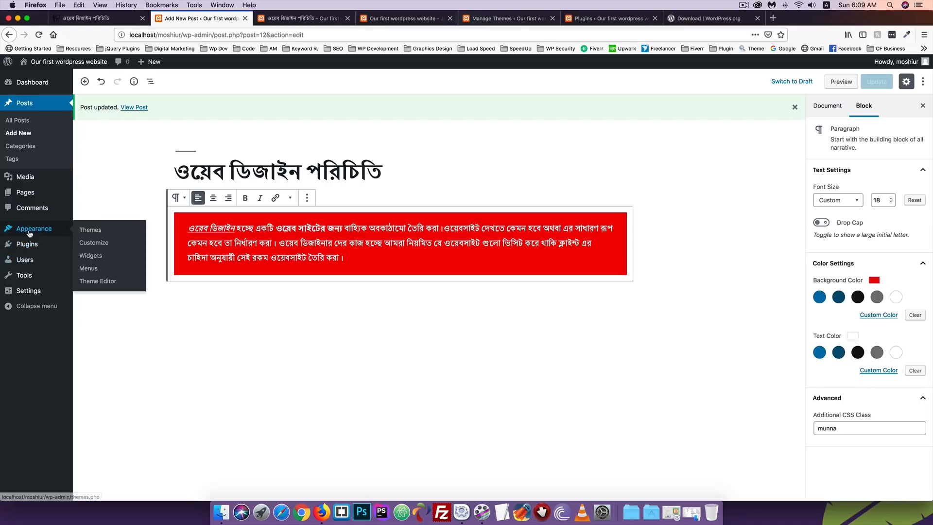
right_click(93, 246)
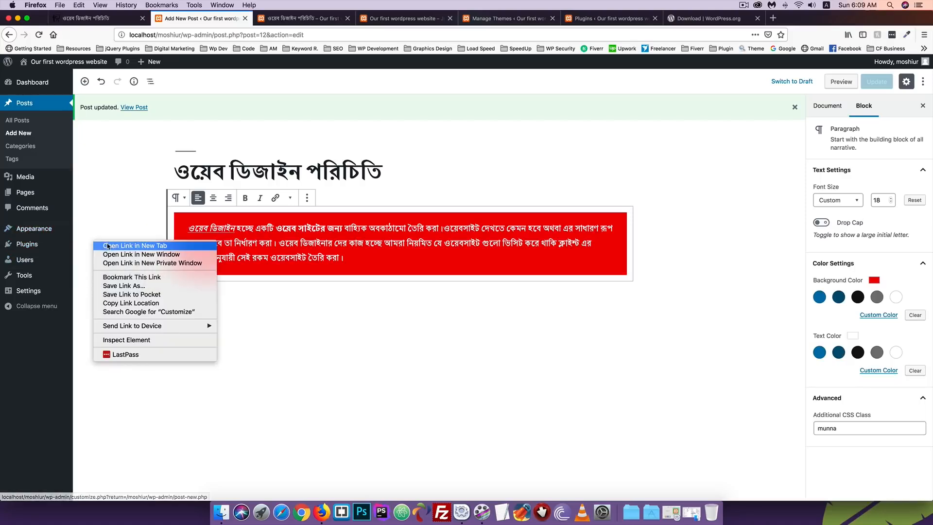
left_click(117, 246)
left_click(275, 18)
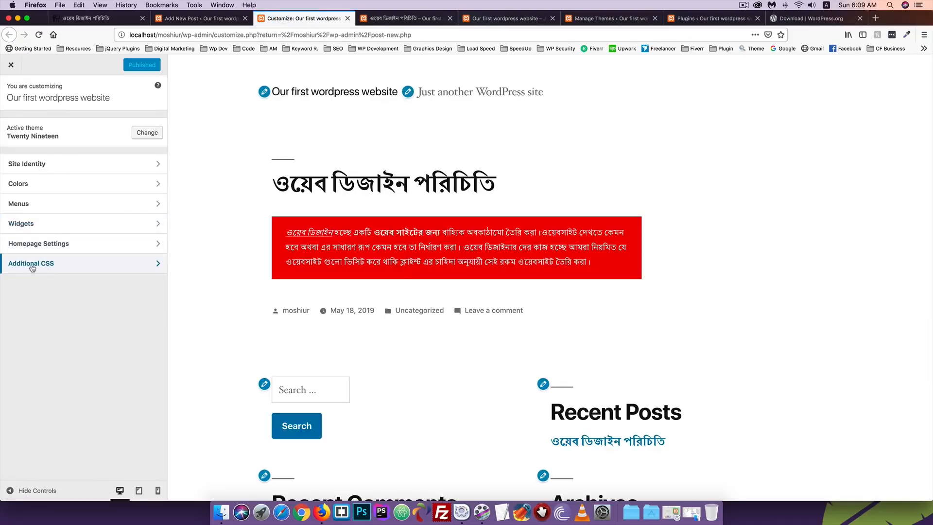
left_click(32, 266)
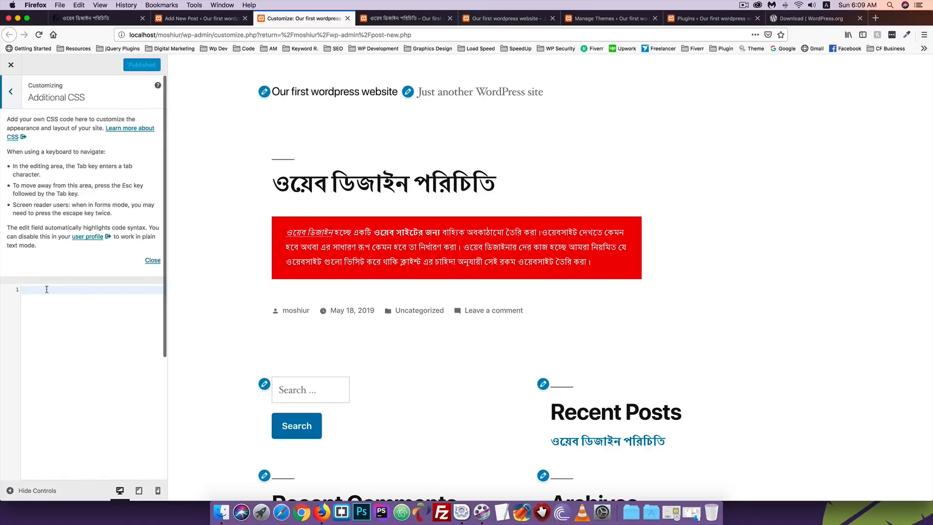
scroll(47, 289, "down", 2)
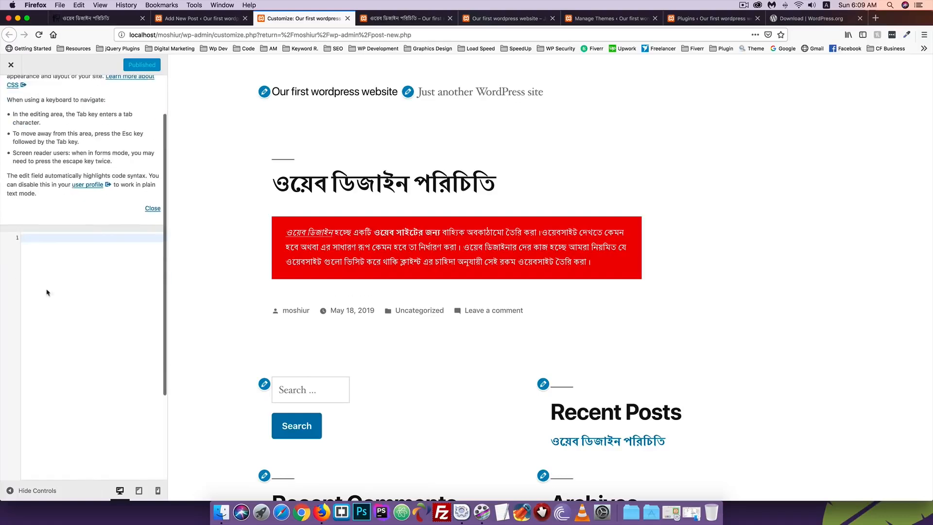
Write the rule '.munna { text-decoration: underline; }' in the CSS editor
left_click(28, 236)
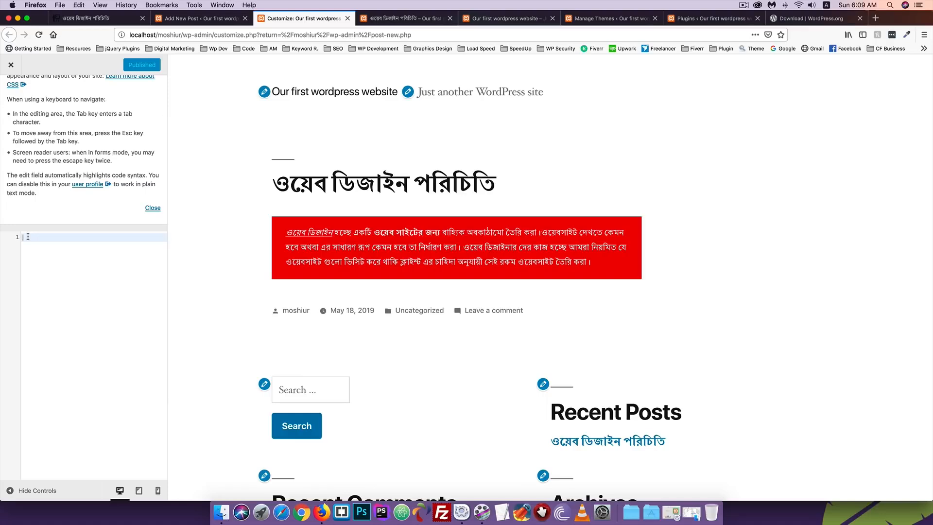
type(".munna {")
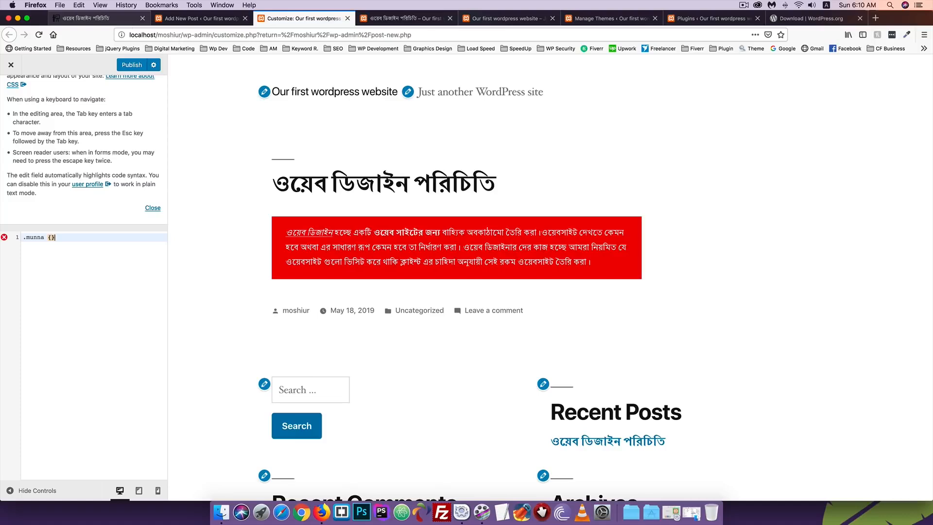
key("Return")
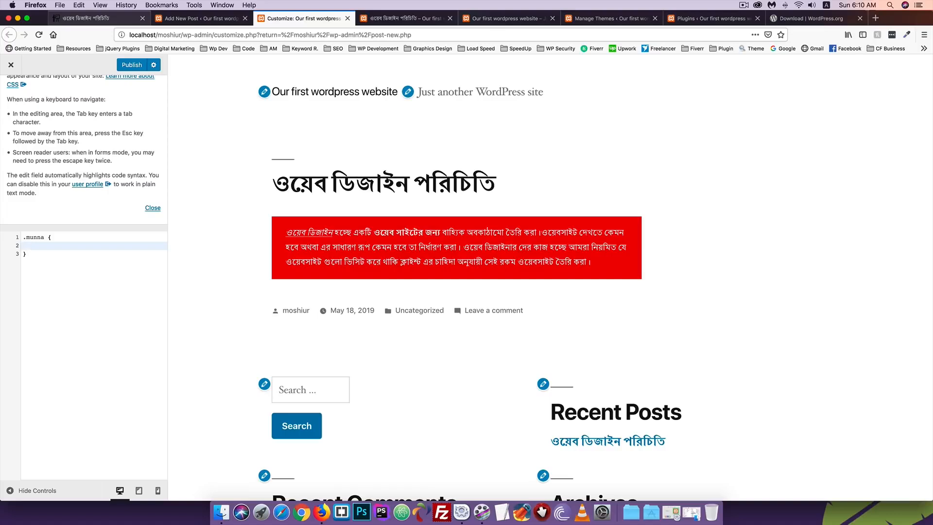
type("text-dec")
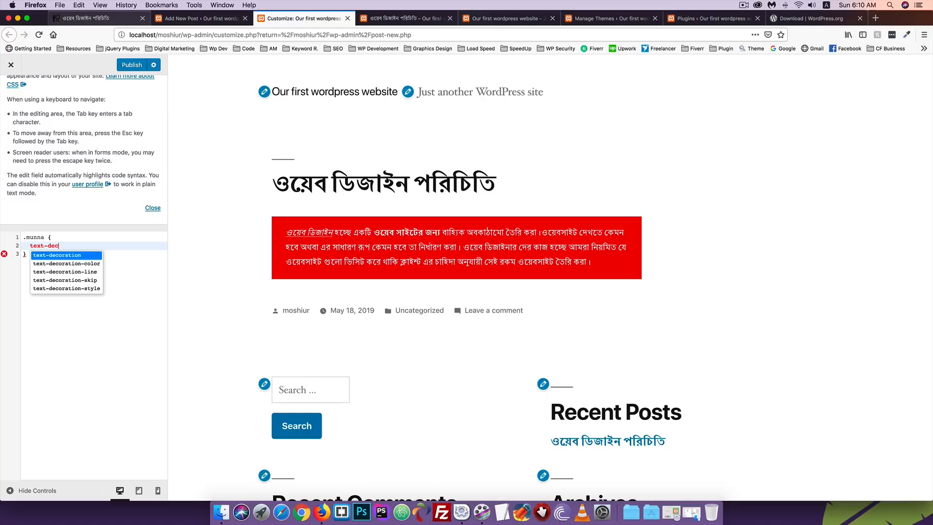
type("oration: underli")
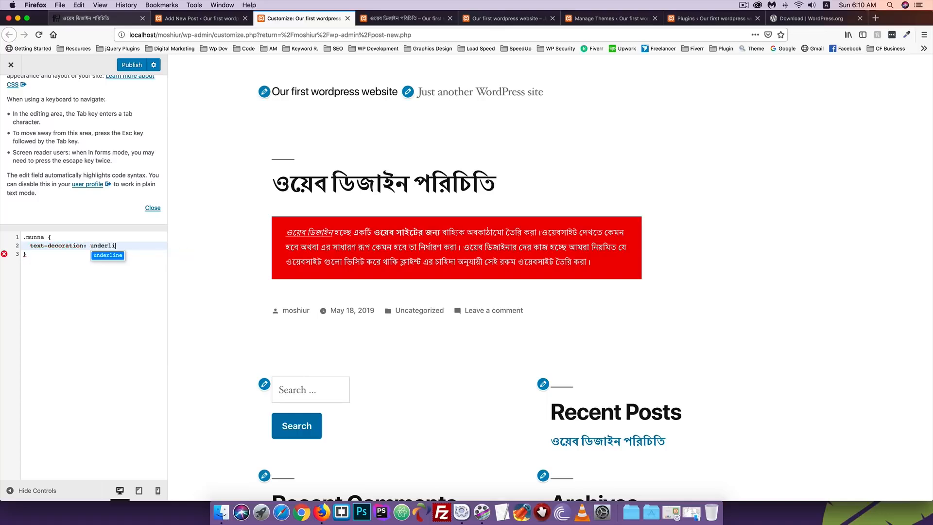
type("ne;")
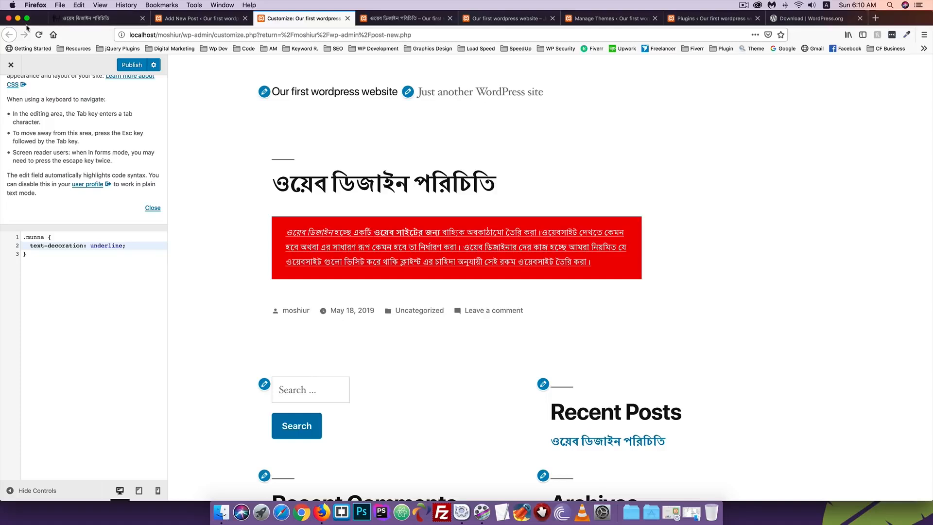
Publish the underline CSS, reload the live post to see it, and return to the editor
left_click(130, 66)
left_click(395, 17)
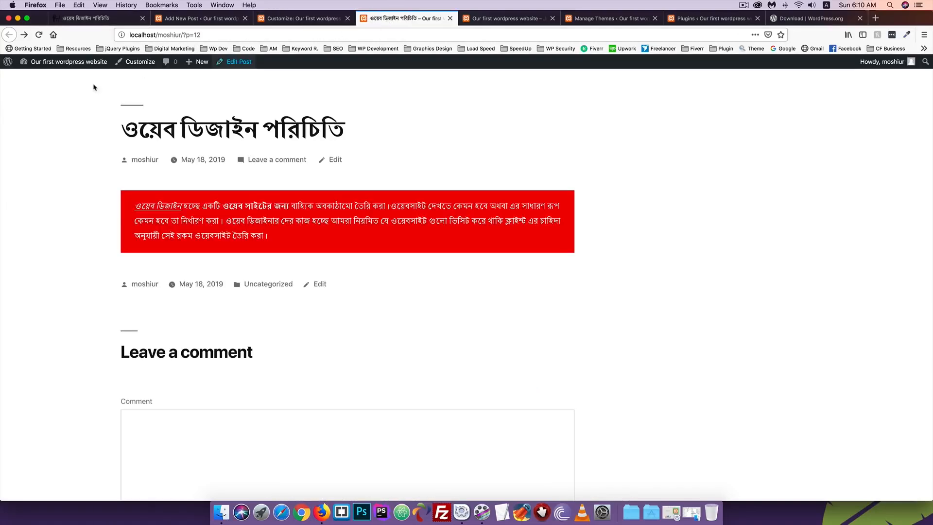
left_click(38, 38)
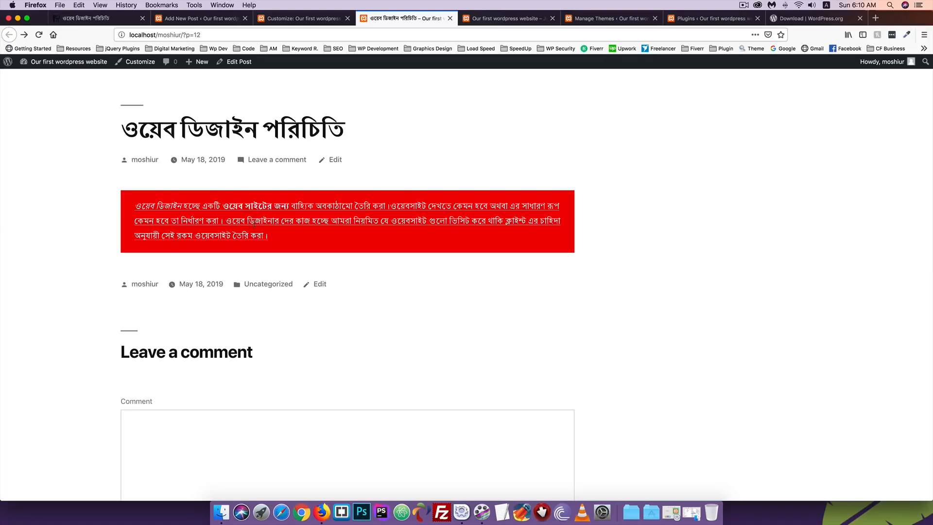
left_click(298, 20)
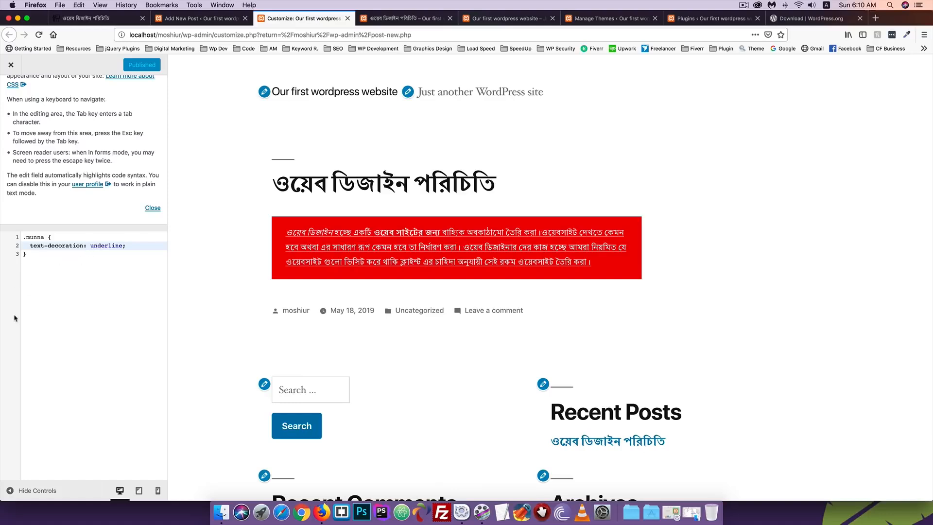
left_click(192, 19)
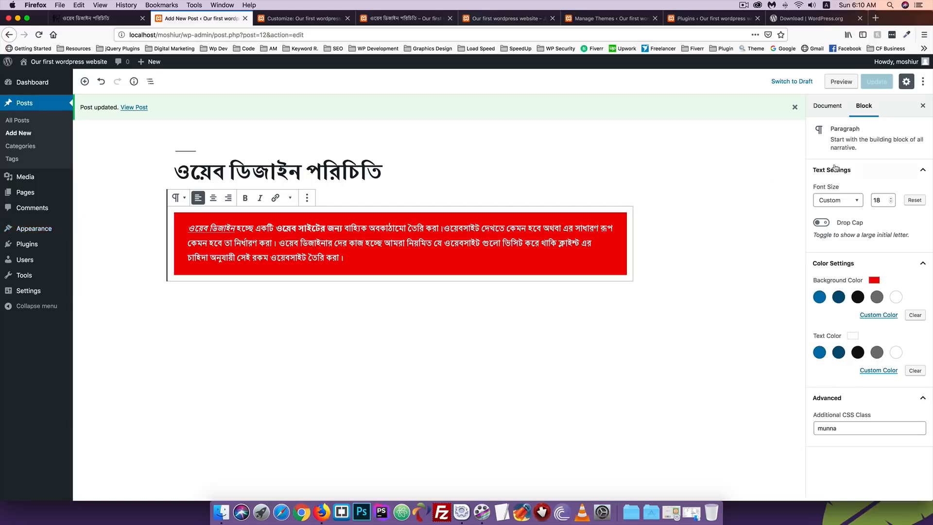
left_click(823, 108)
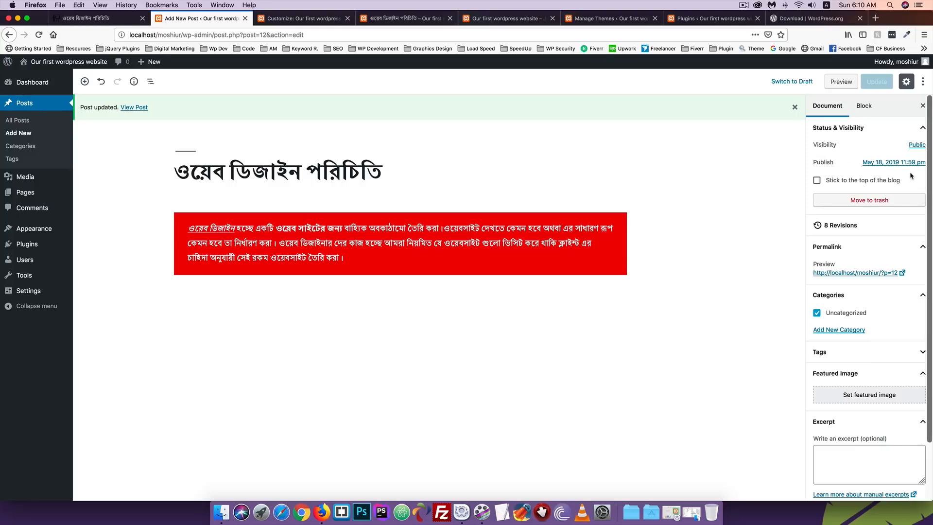
left_click(252, 244)
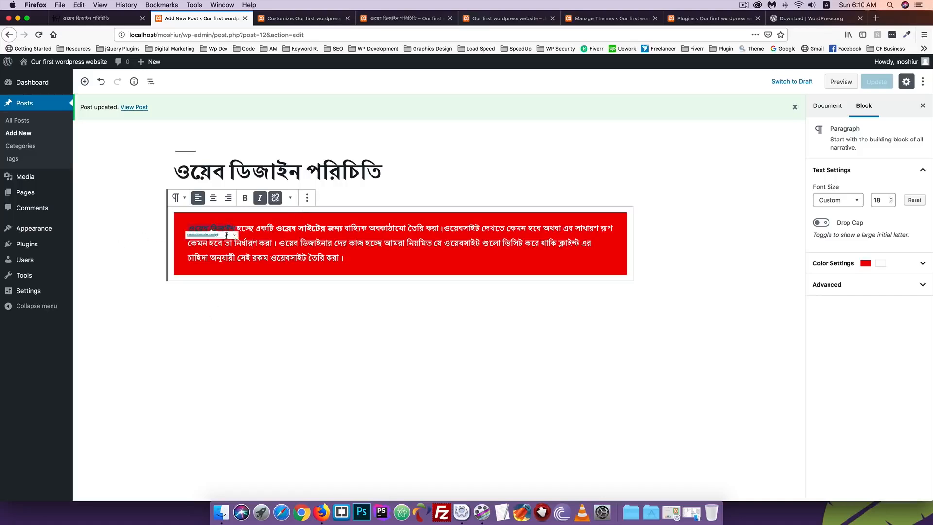
left_click(210, 228)
left_click(316, 243)
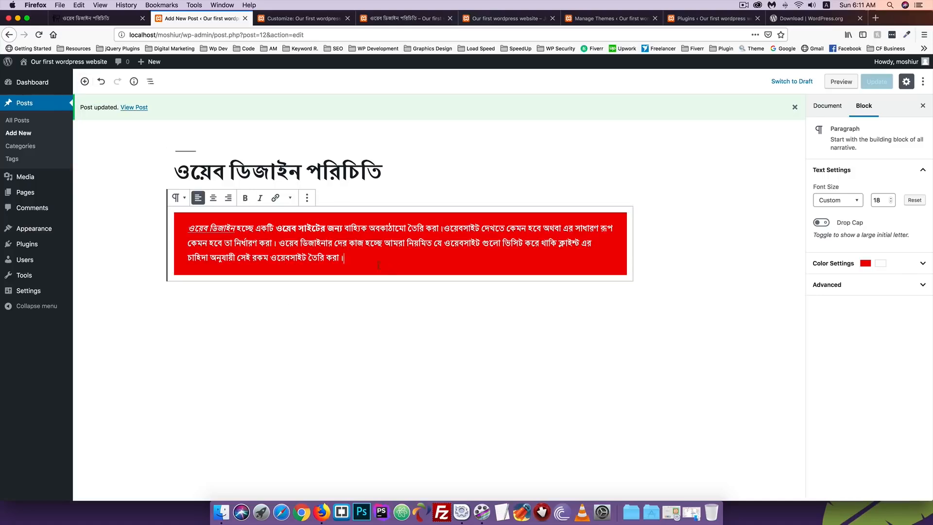
Open the block inserter and browse blocks such as Paragraph, Columns, Gallery and Button
left_click(84, 82)
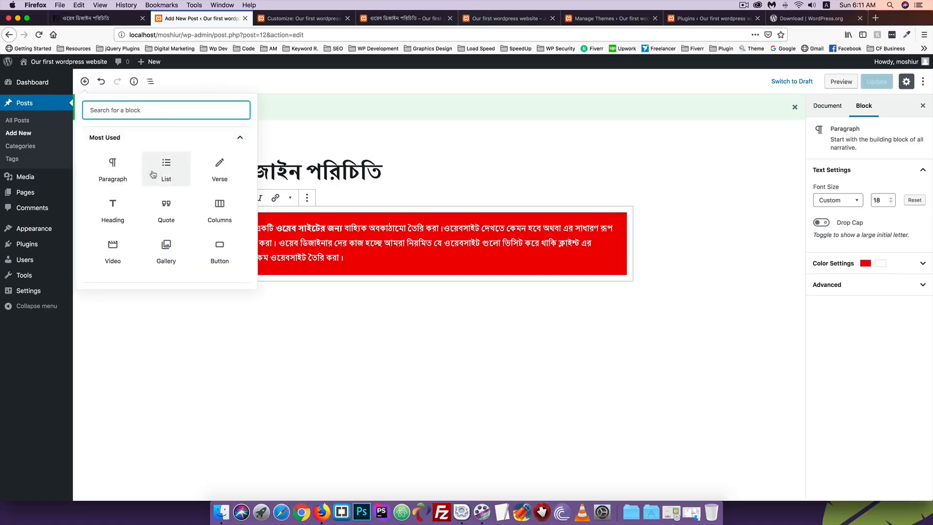
scroll(153, 174, "down", 1)
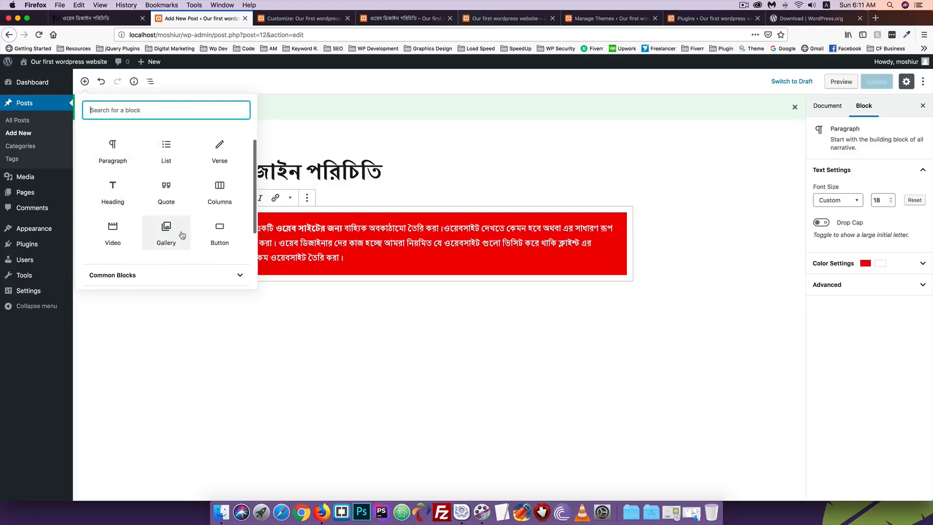
scroll(122, 231, "down", 4)
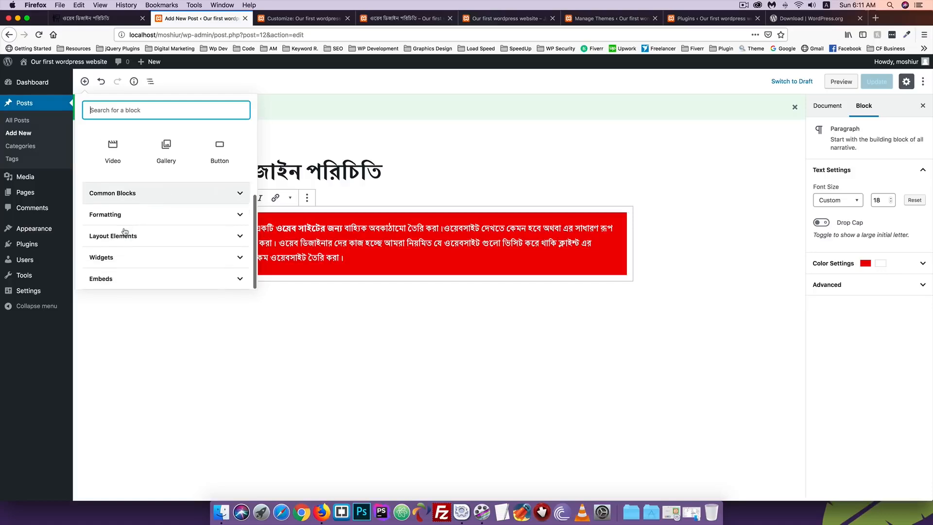
scroll(136, 216, "up", 5)
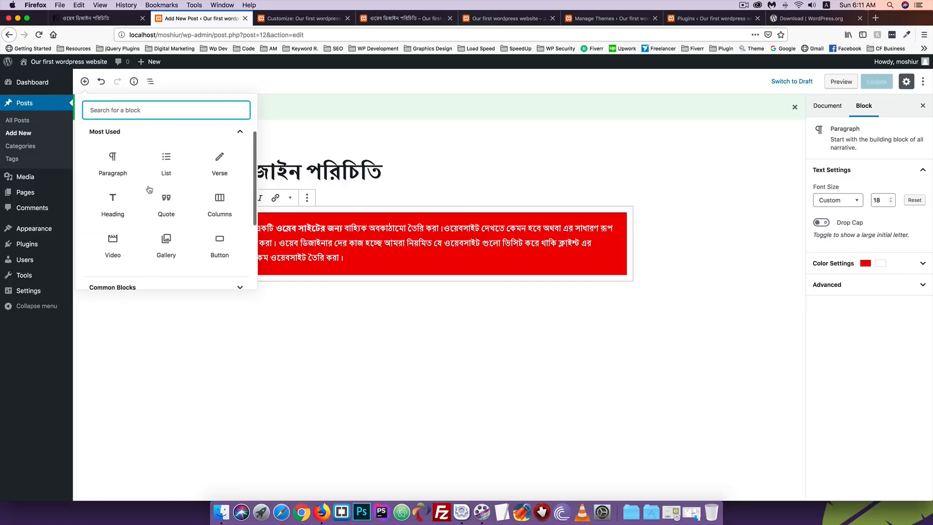
scroll(111, 232, "down", 1)
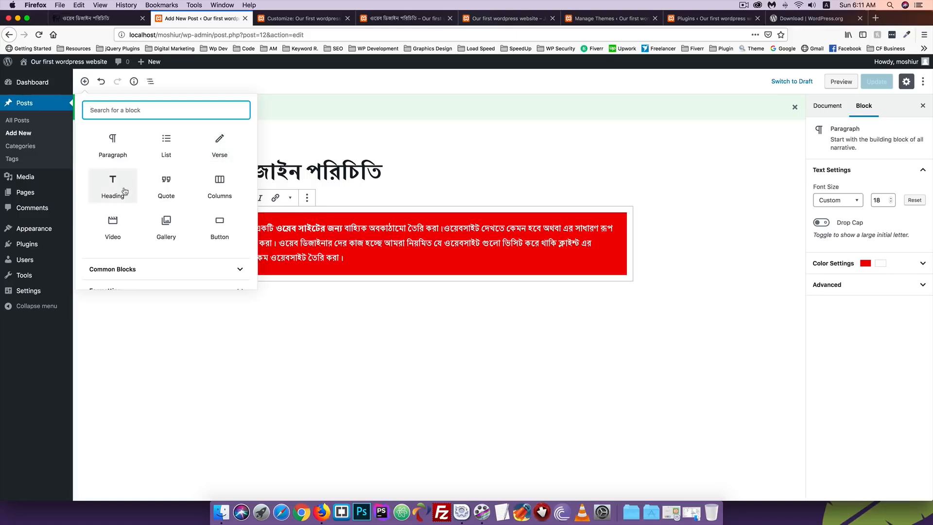
Insert a two-column Columns block under the red paragraph and select it
left_click(220, 189)
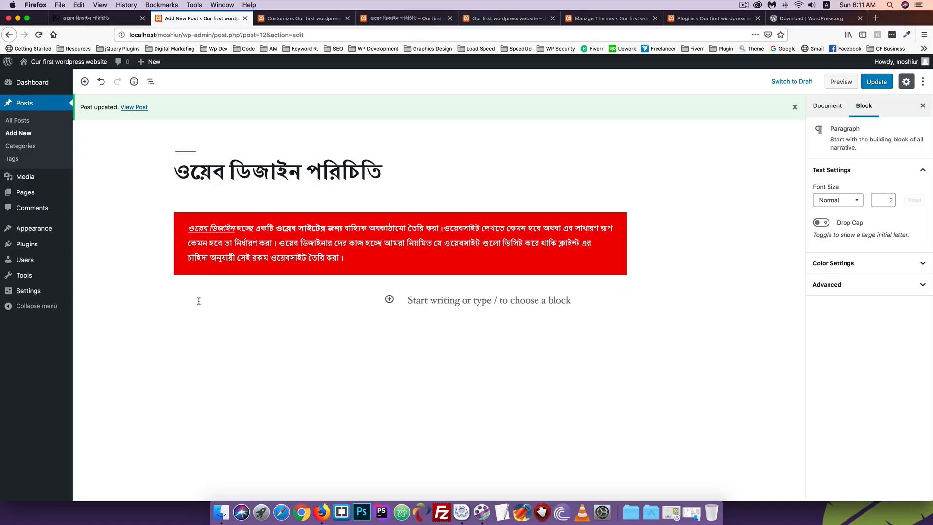
mouse_move(160, 296)
left_click(159, 295)
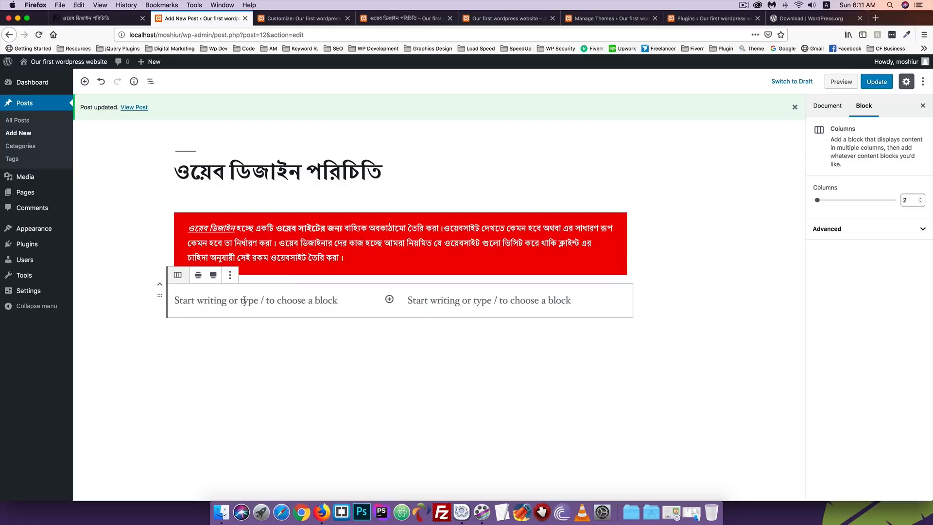
Select the left column of the new Columns block and bring up its block inserter
left_click(230, 275)
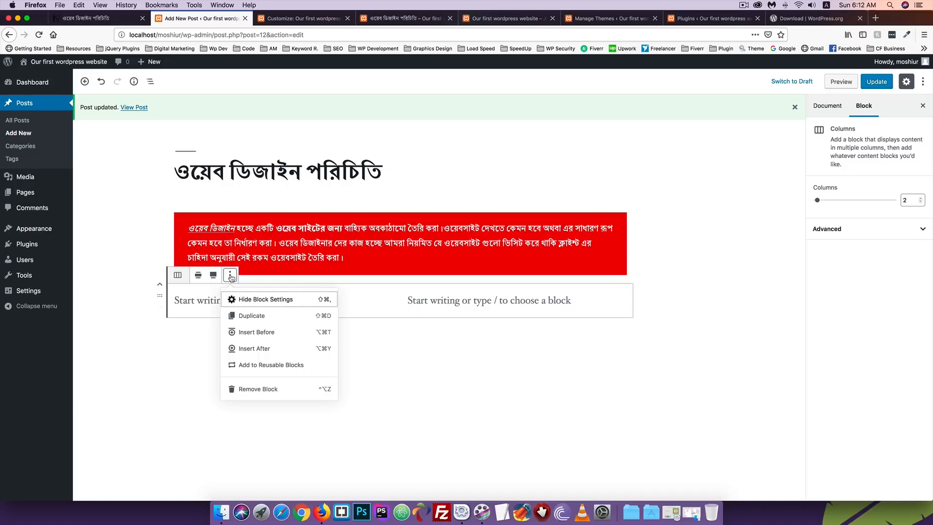
left_click(193, 301)
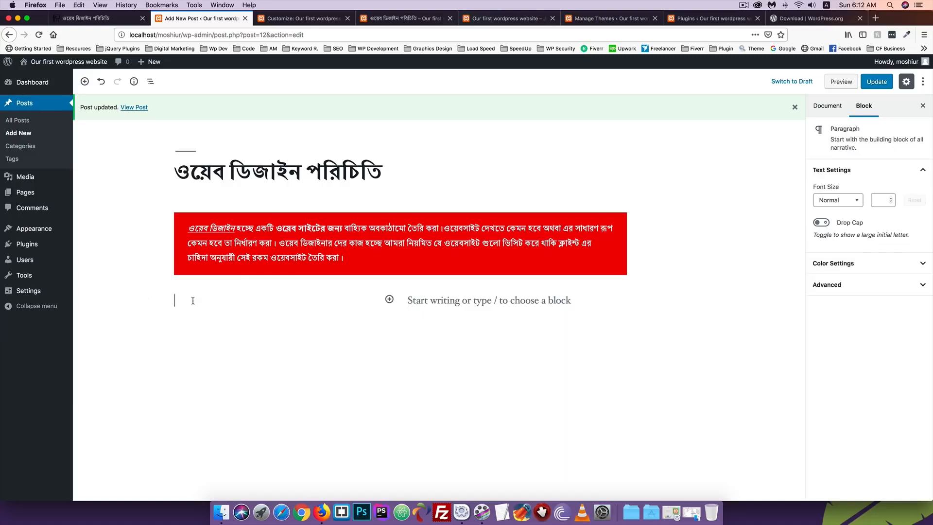
left_click(389, 300)
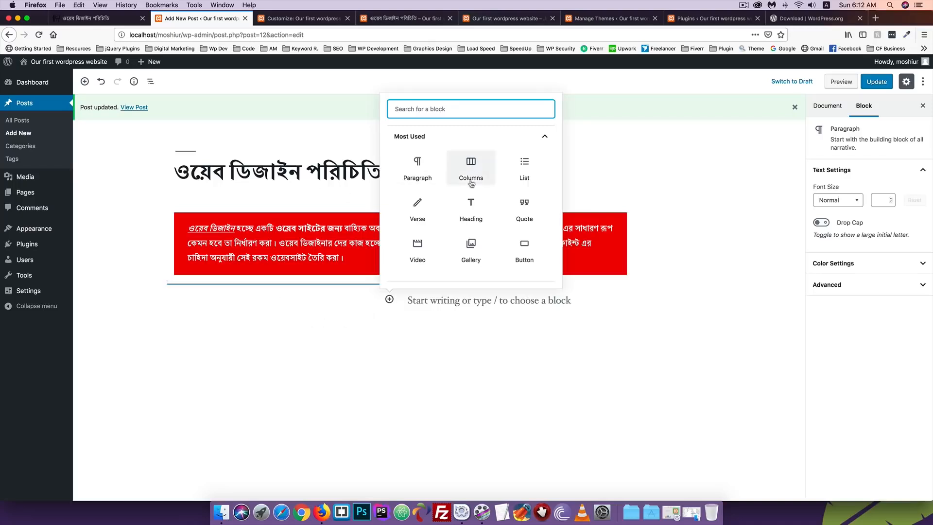
scroll(447, 232, "down", 1)
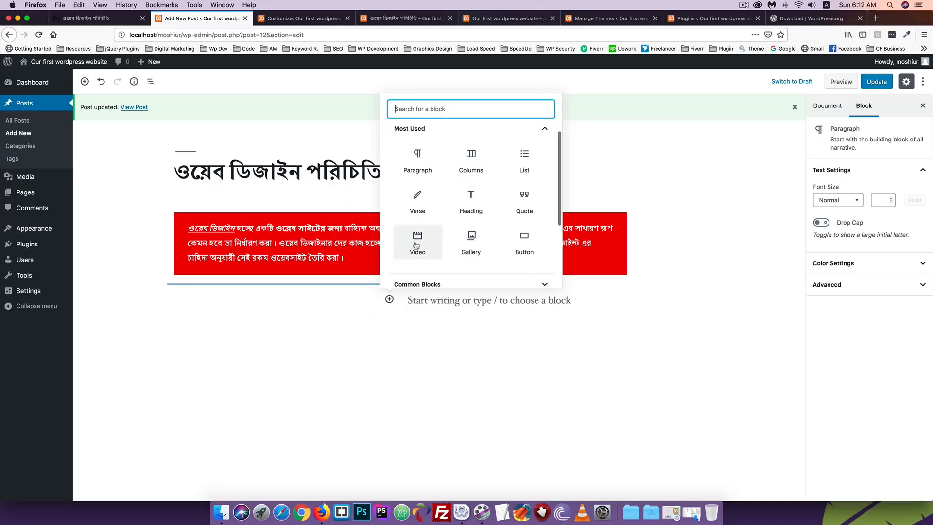
Add a Video block to the left column set to insert from URL, and open a new browser tab
left_click(418, 247)
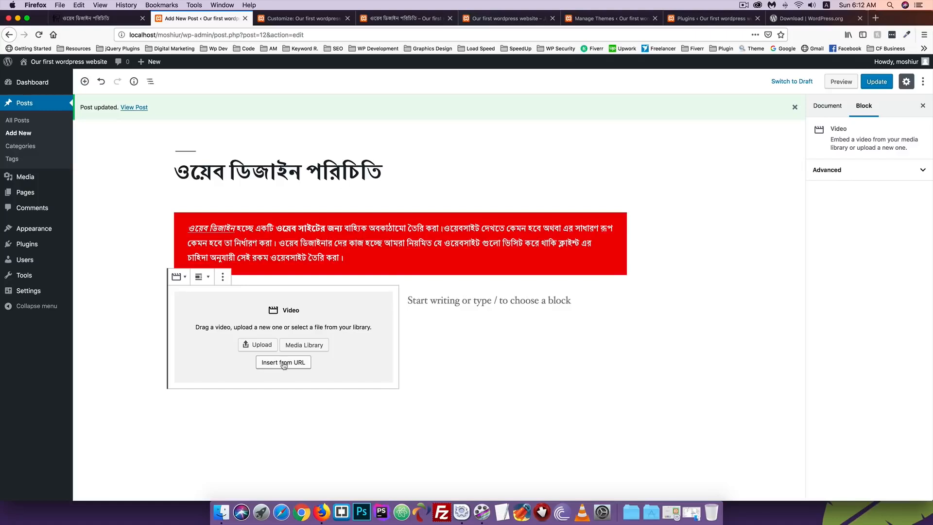
left_click(276, 364)
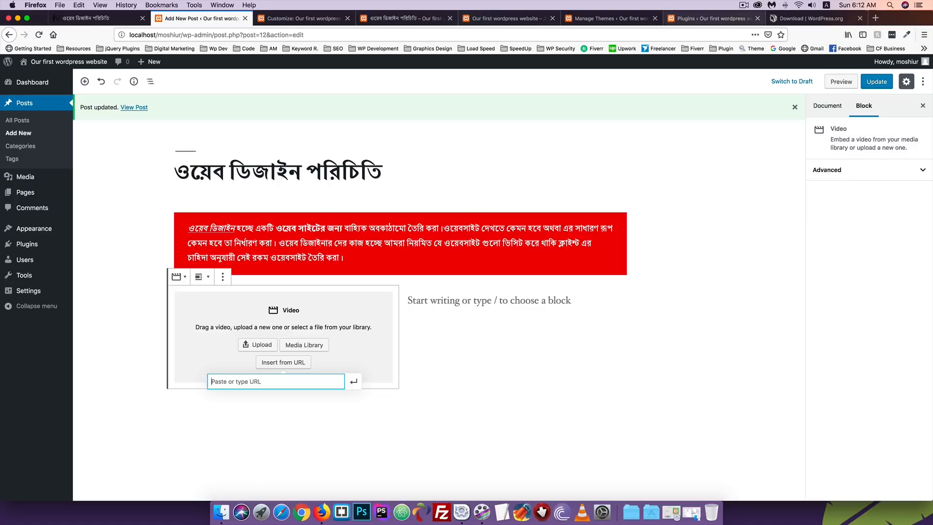
left_click(875, 19)
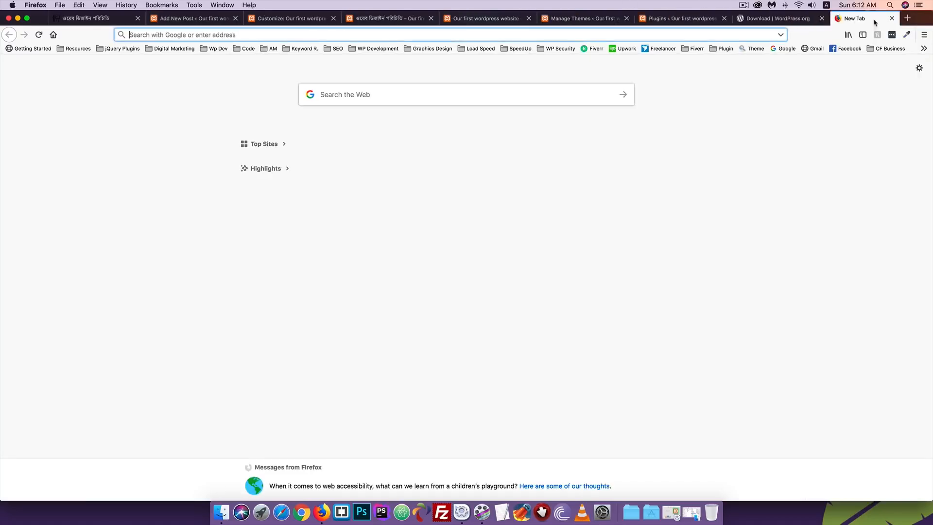
On YouTube, find the tutorial channel and open 'WordPress Bangla Tutorial [#1] What is WordPress?'
type("youtube.com/")
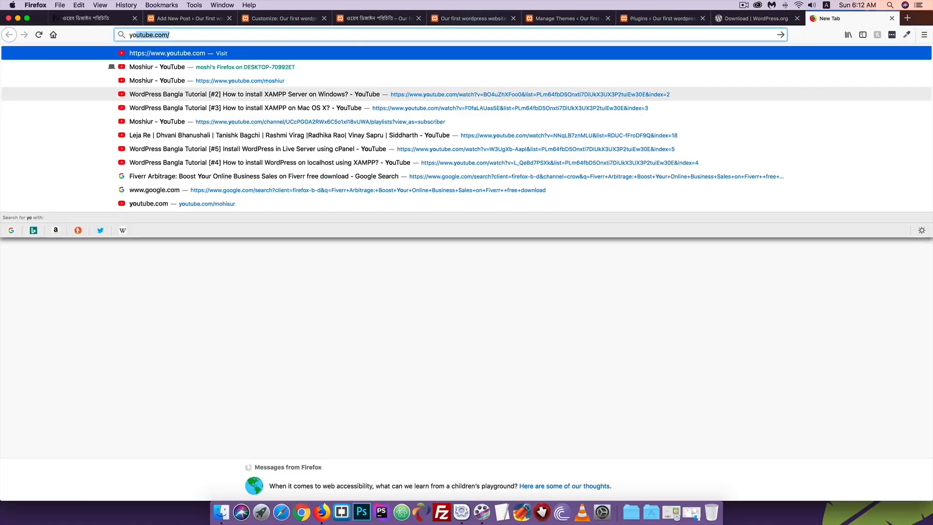
key("Return")
type("moshiur")
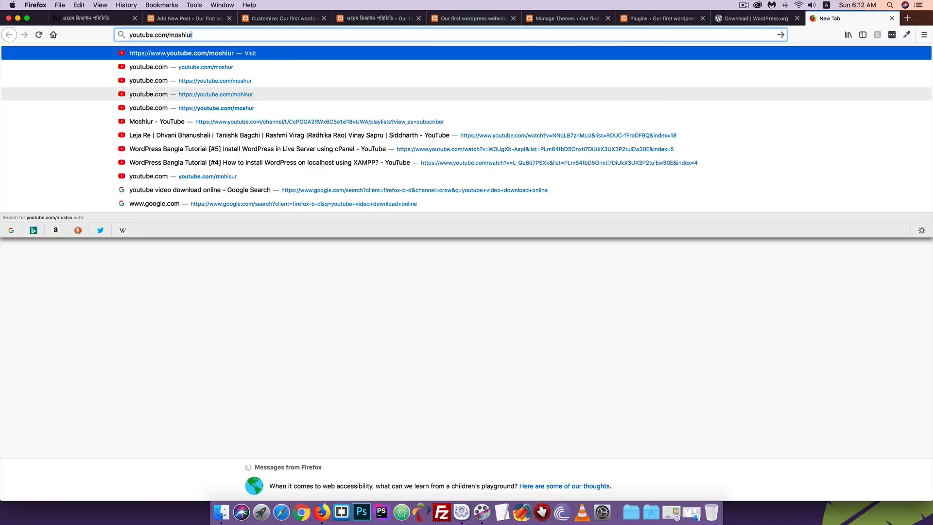
key("Return")
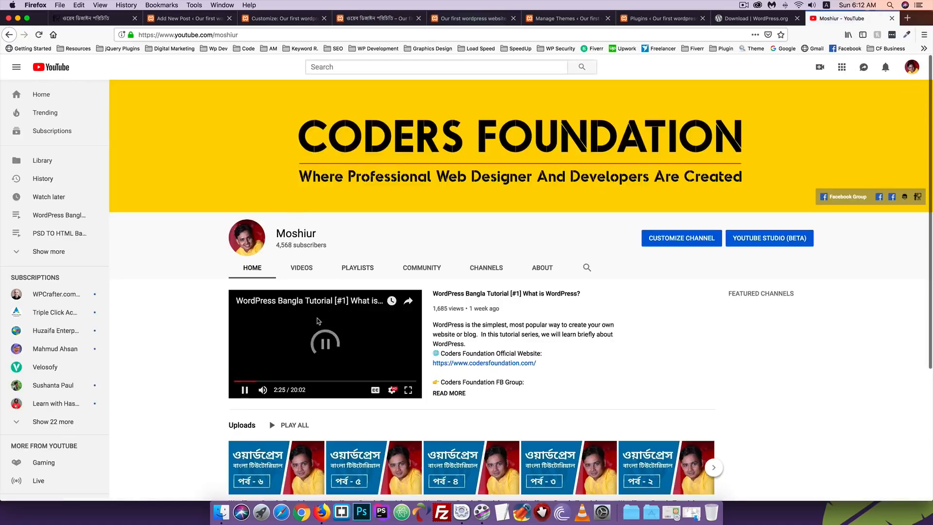
scroll(318, 321, "down", 2)
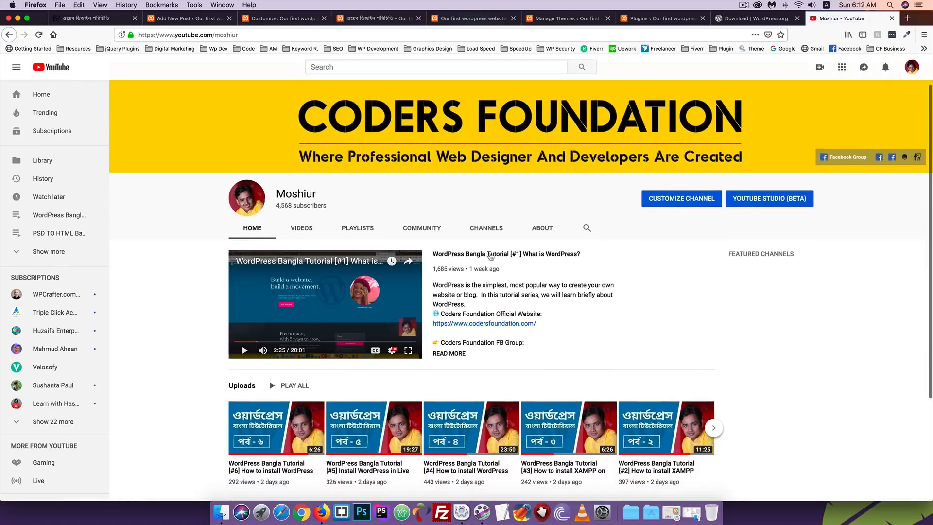
left_click(487, 261)
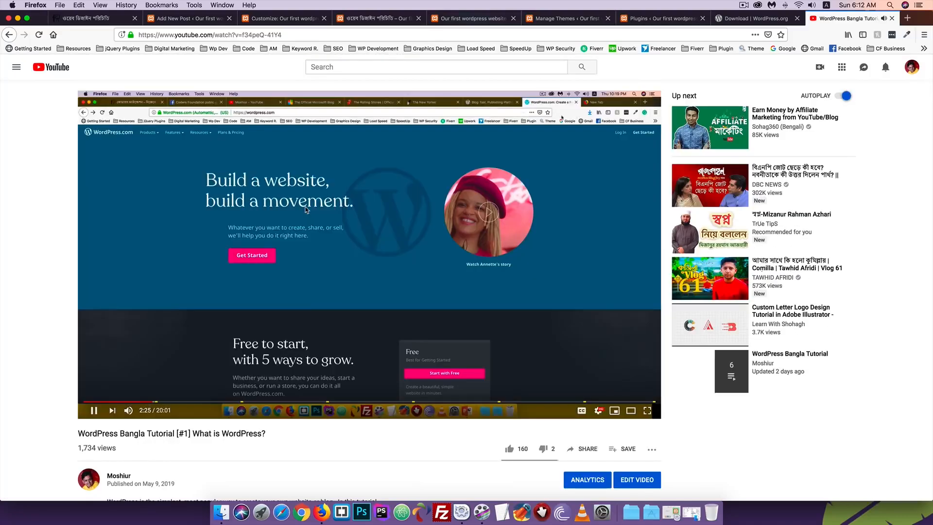
Pause the video, copy its video URL, and go back to the WordPress tab
left_click(306, 210)
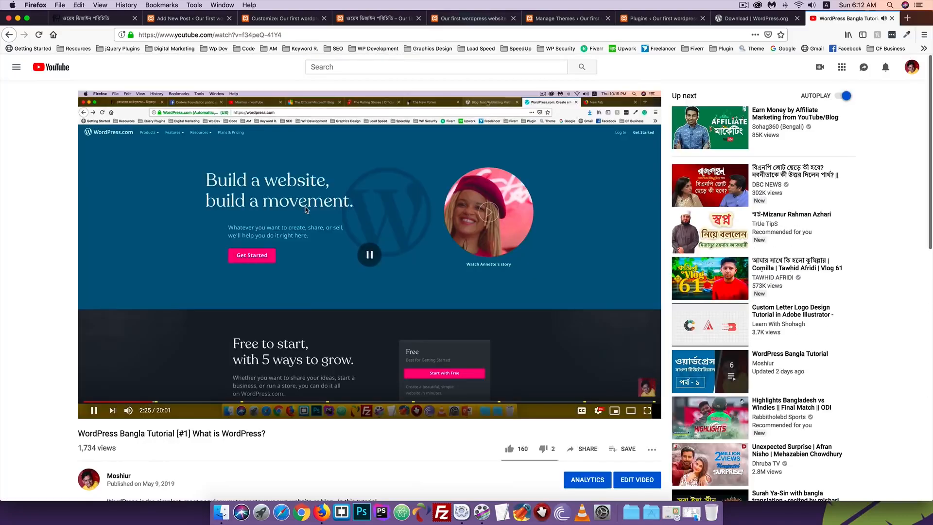
right_click(365, 198)
left_click(394, 207)
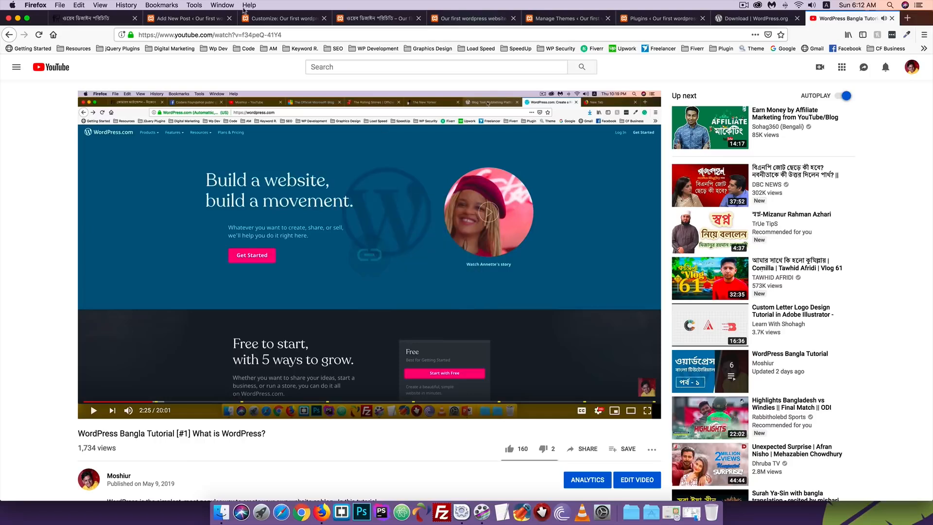
left_click(265, 22)
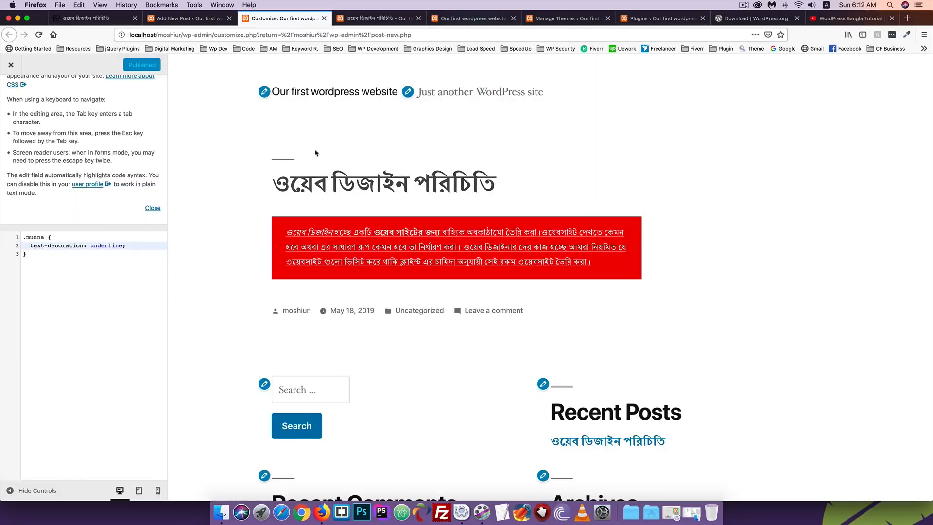
Paste the YouTube link into the Video block to embed it, then update the post
left_click(192, 22)
left_click(382, 22)
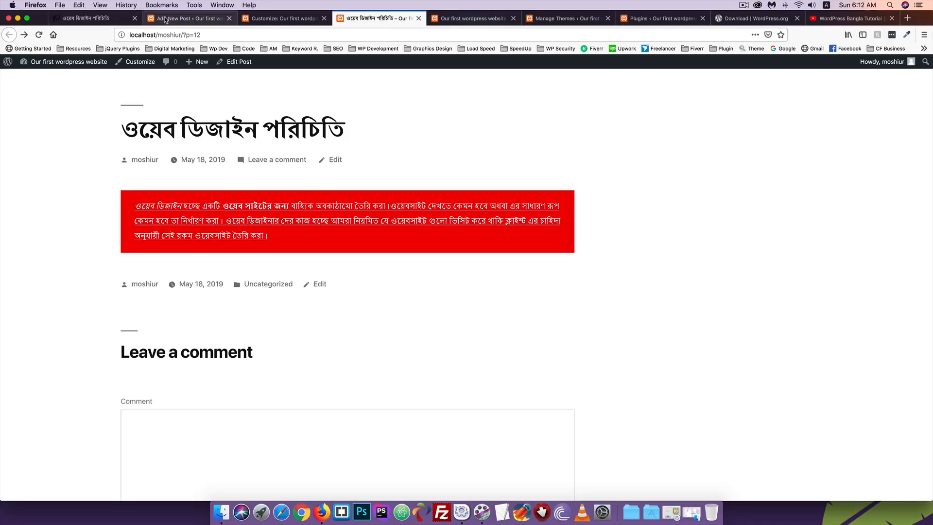
left_click(189, 19)
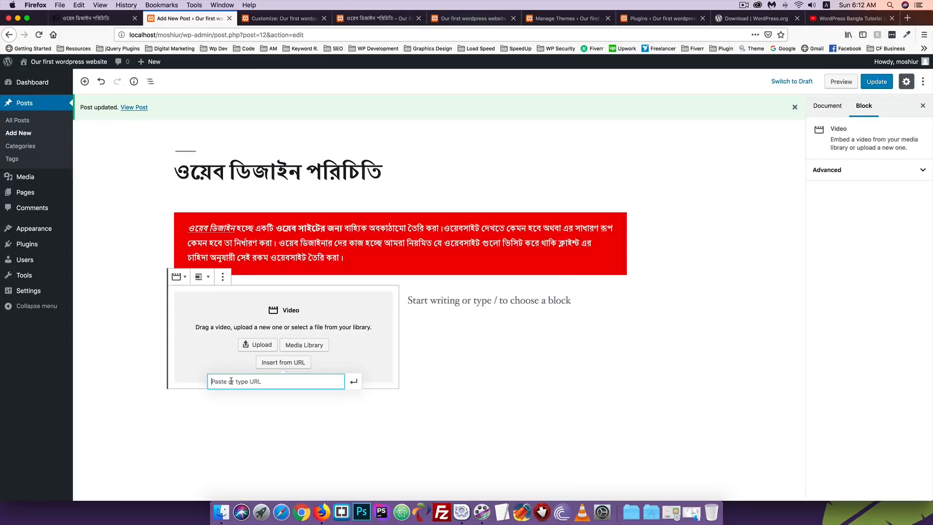
key("super+v")
left_click(359, 382)
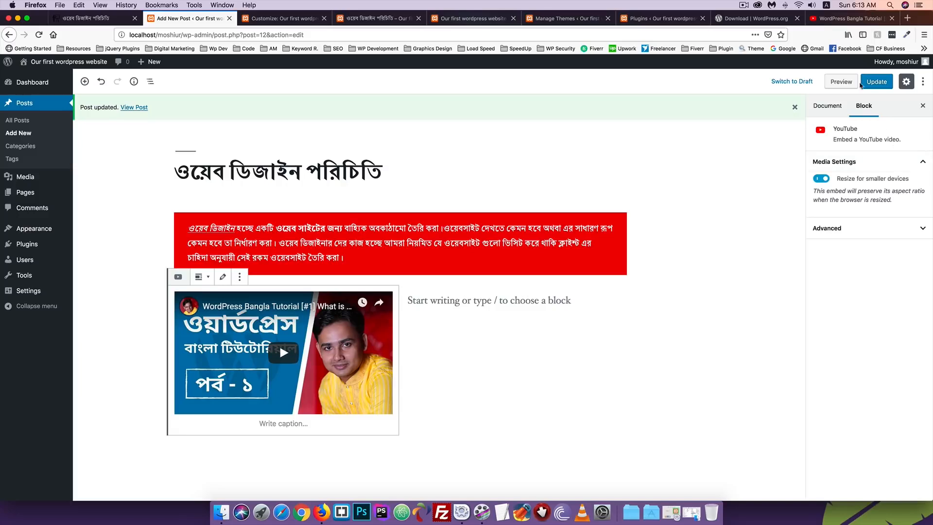
left_click(877, 84)
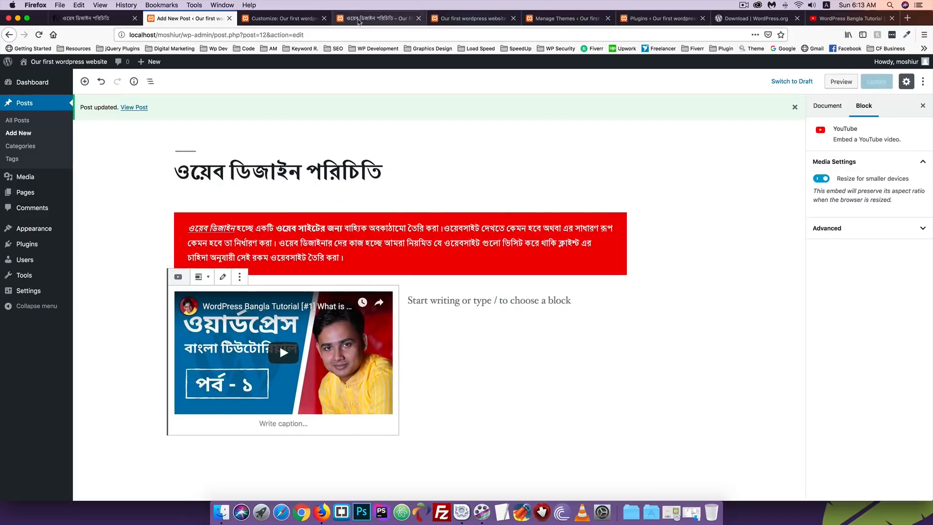
Reload the published post to check the embedded video, then return to the editor
left_click(379, 18)
left_click(39, 35)
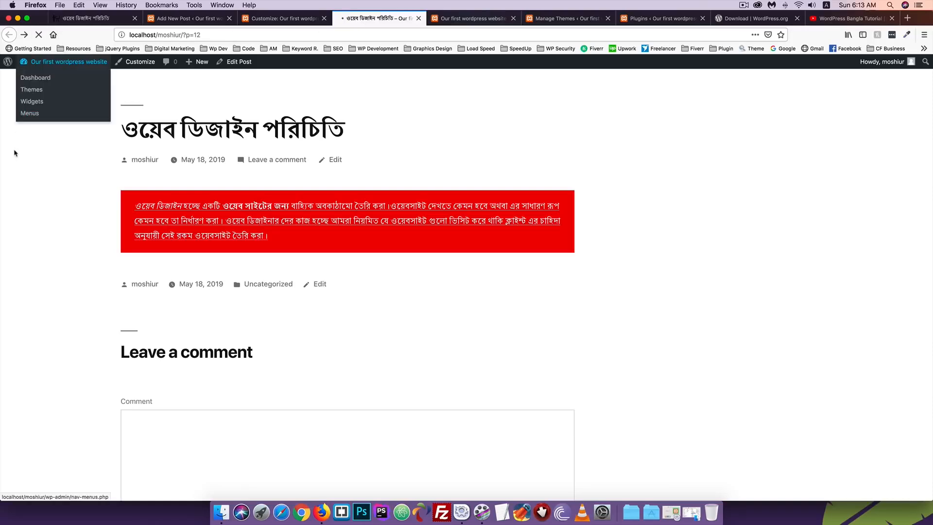
scroll(21, 211, "down", 3)
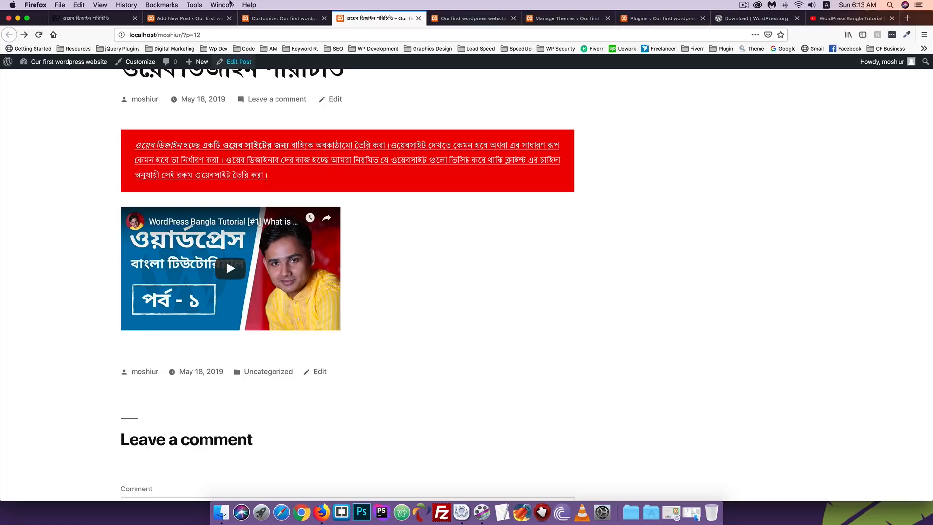
left_click(190, 18)
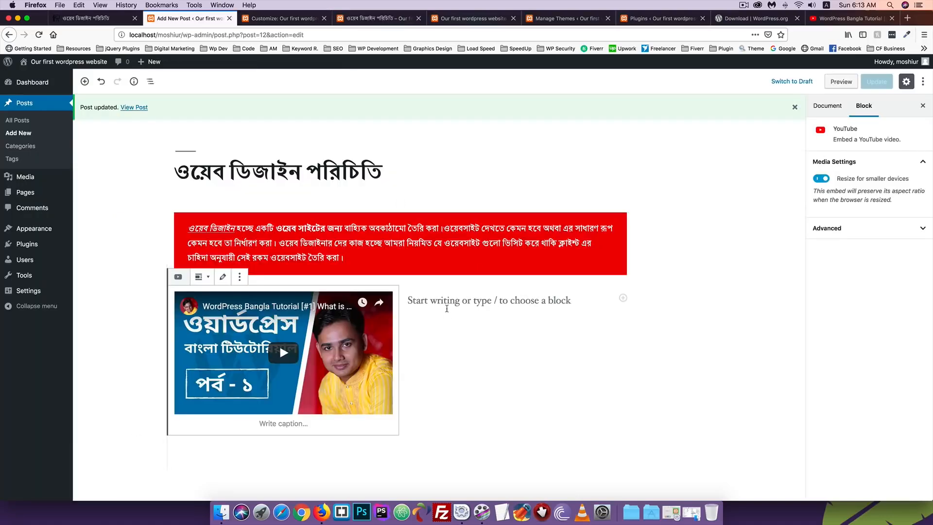
Insert a Gallery block into the empty right column next to the embedded video
left_click(453, 301)
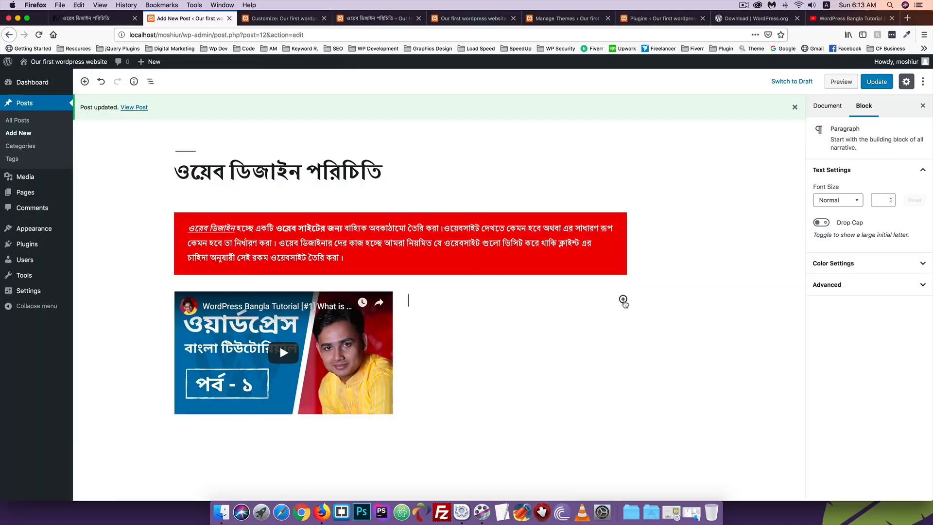
left_click(622, 299)
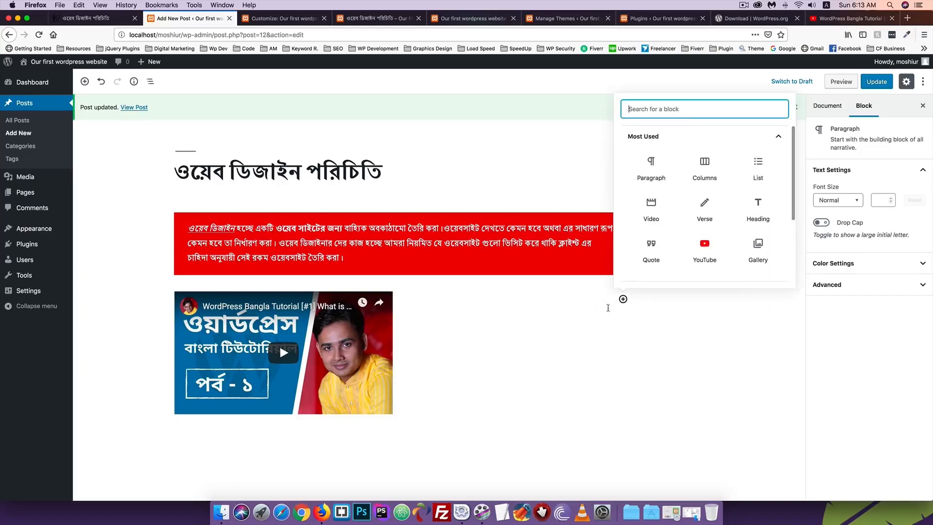
scroll(711, 224, "down", 1)
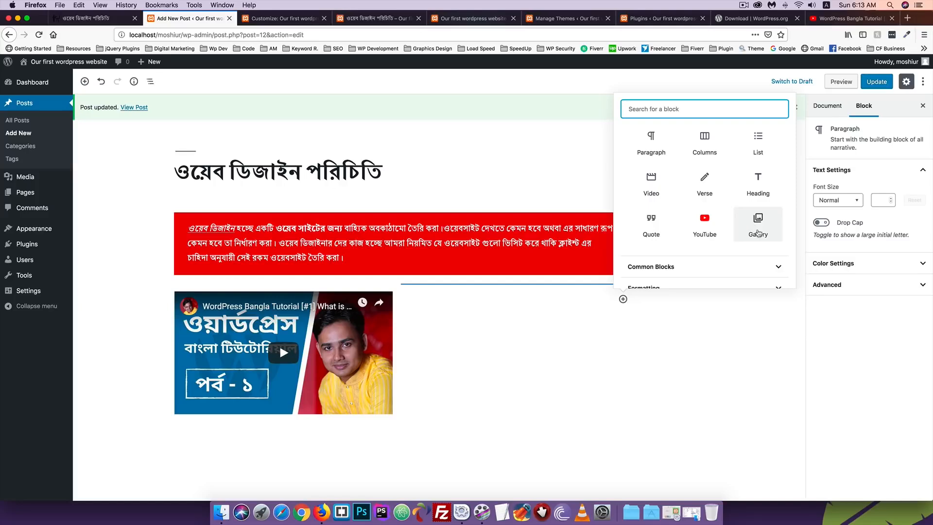
left_click(757, 231)
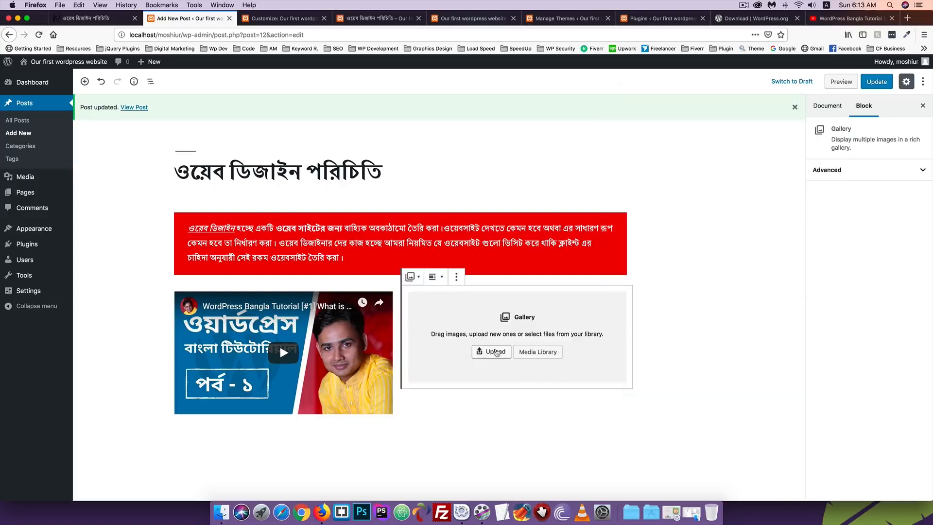
Open pexels.com in a new browser tab
left_click(907, 18)
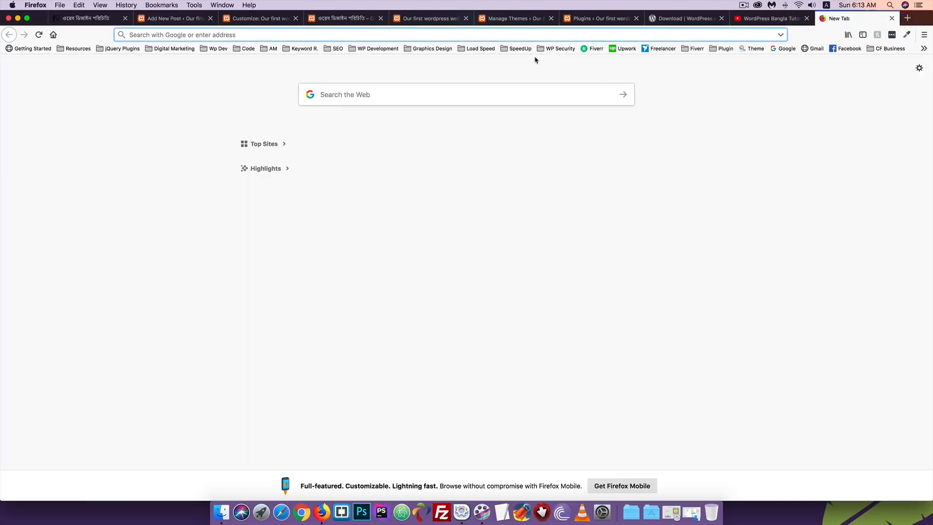
type("pe")
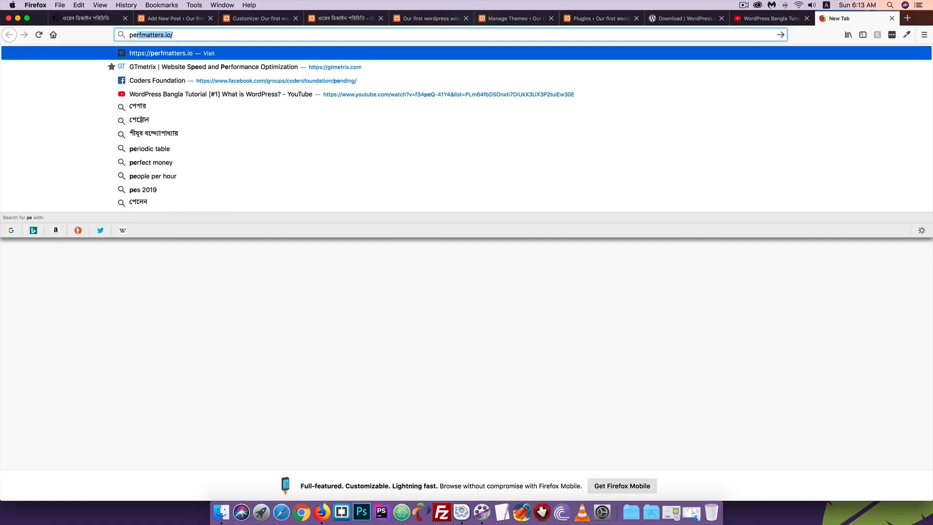
type("xels.com")
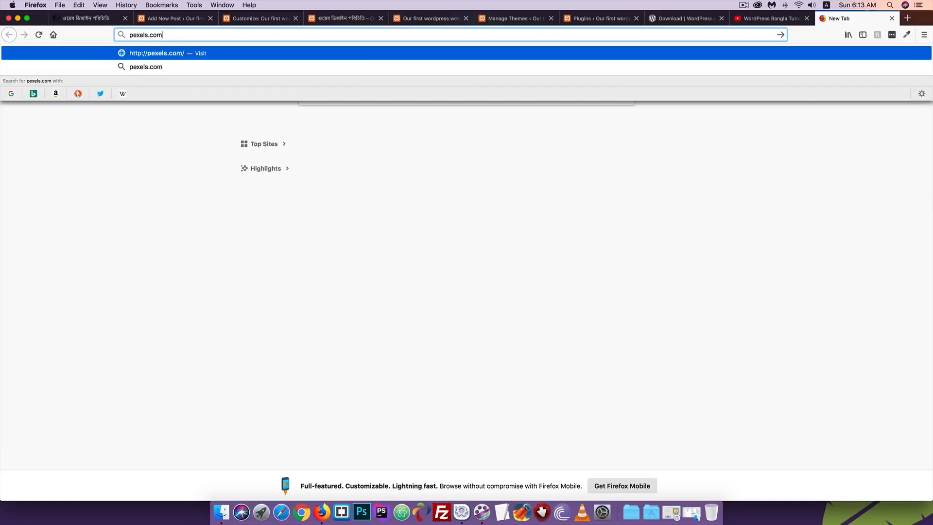
key("Return")
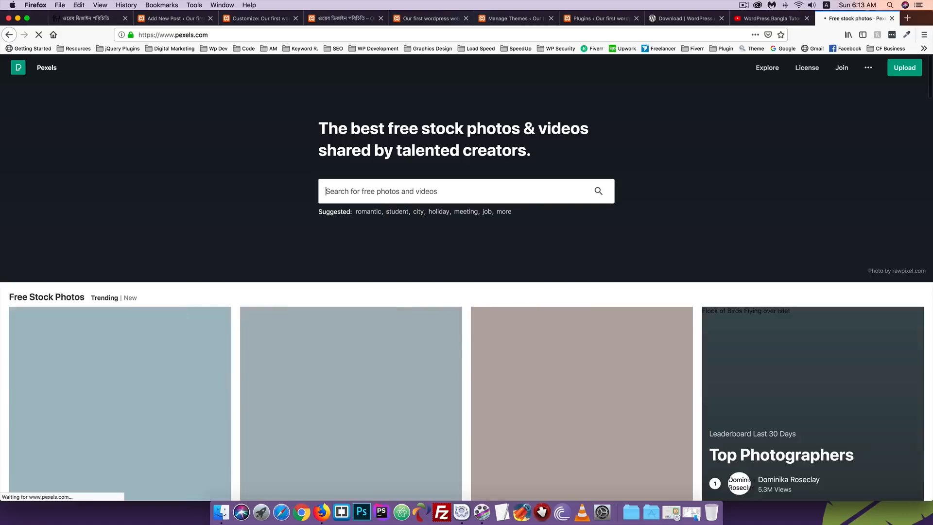
Browse Pexels' popular search topics and open the Forest photo results
scroll(247, 183, "down", 10)
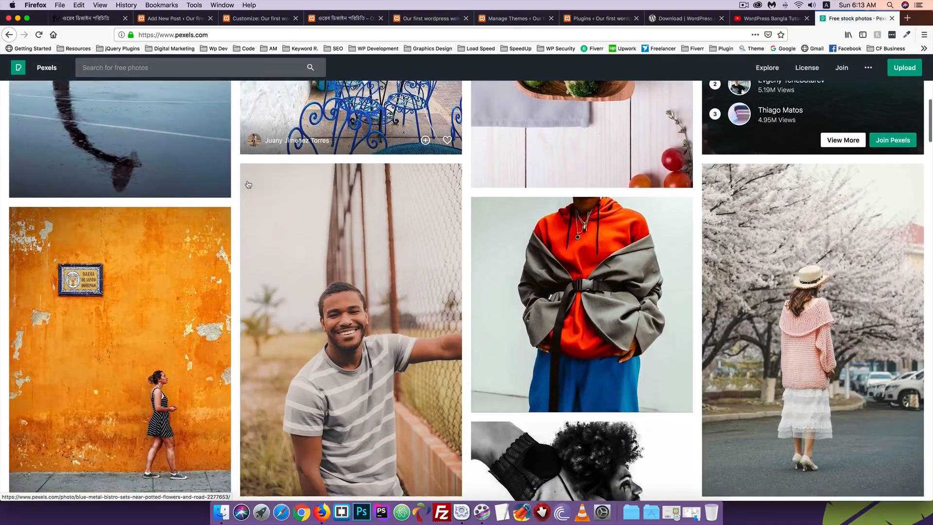
scroll(248, 183, "up", 5)
scroll(248, 184, "up", 5)
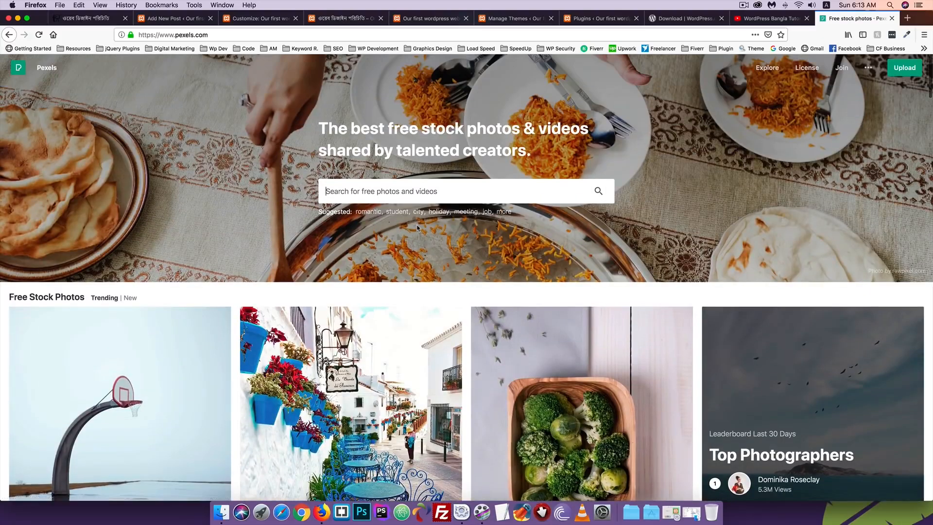
left_click(503, 212)
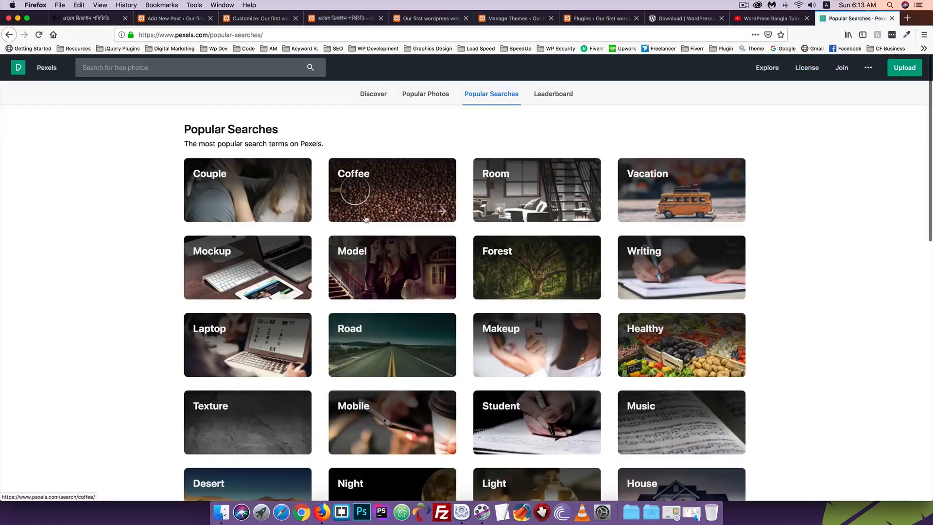
scroll(300, 221, "down", 5)
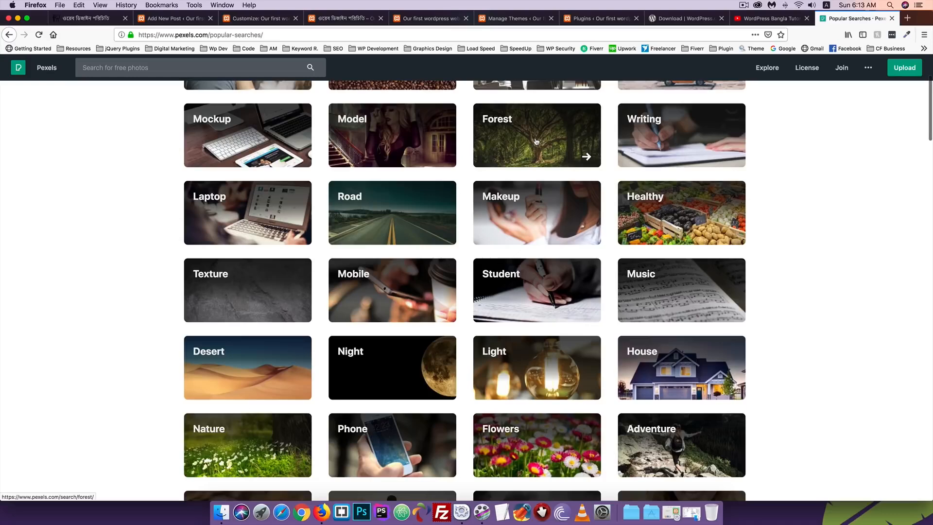
left_click(535, 142)
scroll(276, 242, "down", 3)
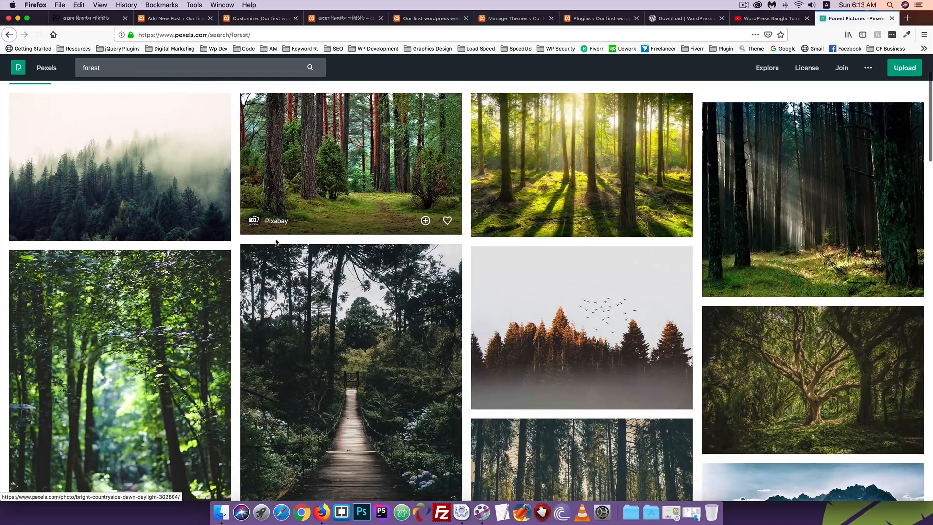
scroll(276, 241, "down", 2)
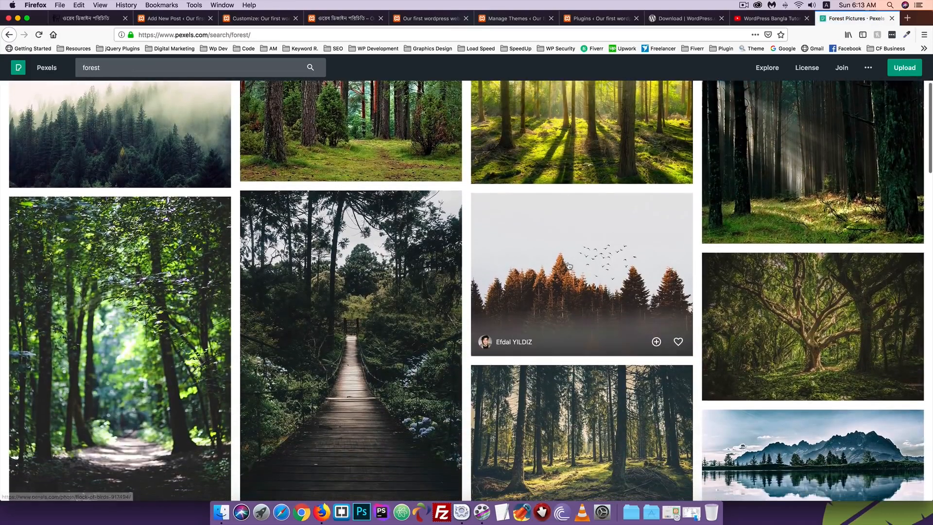
Download the misty conifers-with-birds photo at the Small 640 x 470 size
left_click(569, 266)
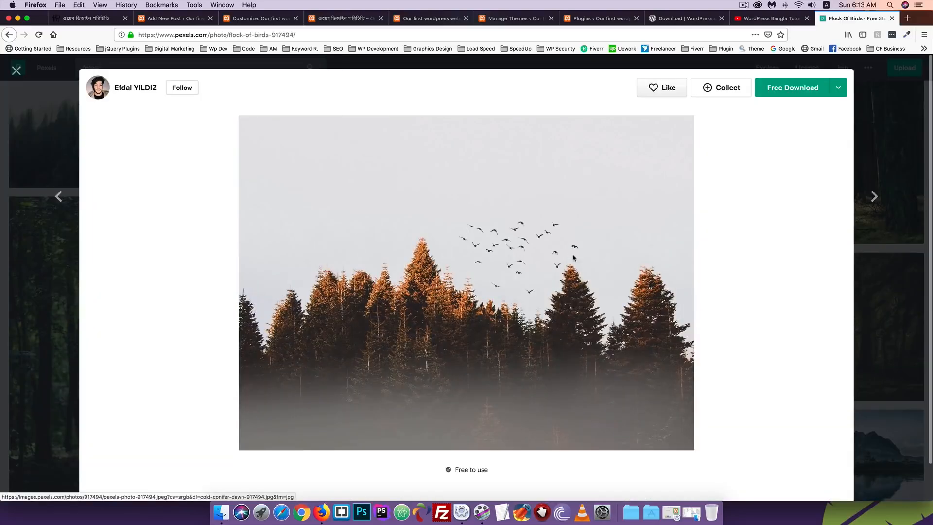
left_click(838, 88)
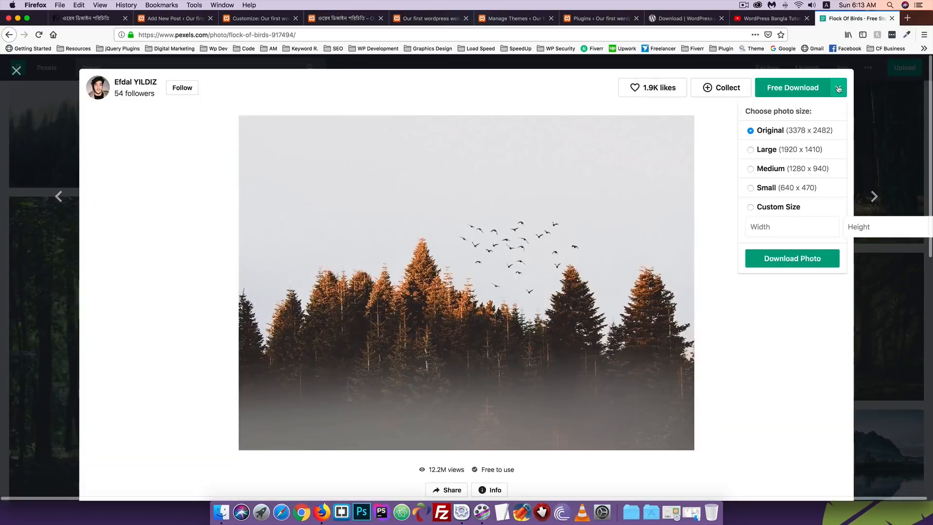
left_click(752, 188)
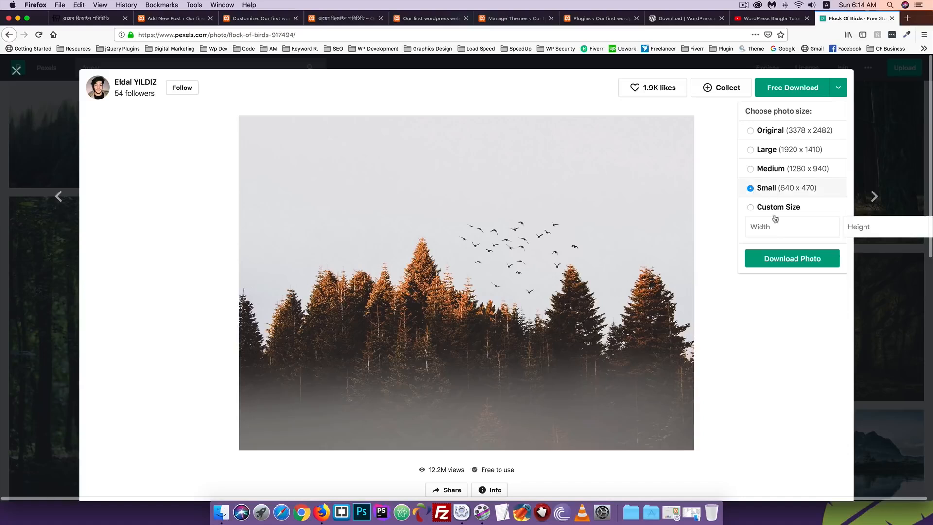
left_click(783, 263)
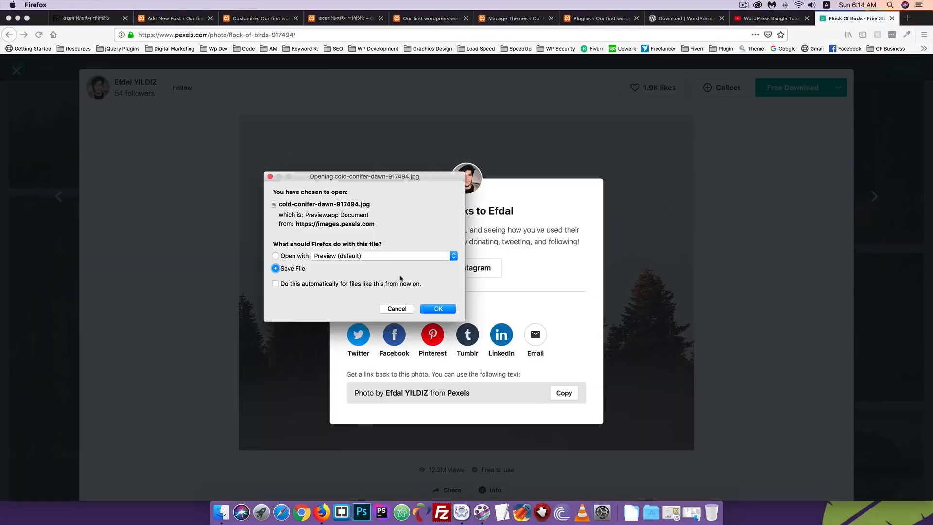
left_click(437, 308)
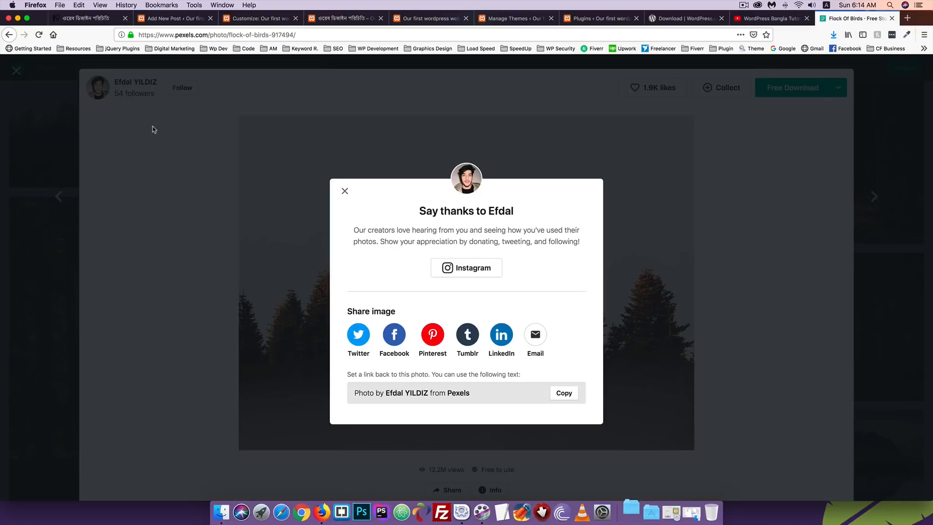
left_click(345, 191)
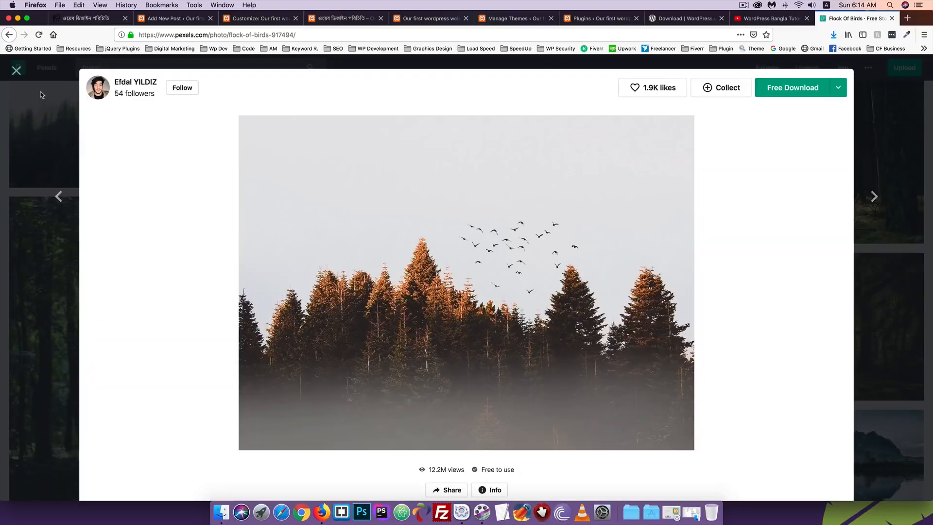
left_click(16, 70)
scroll(347, 247, "up", 3)
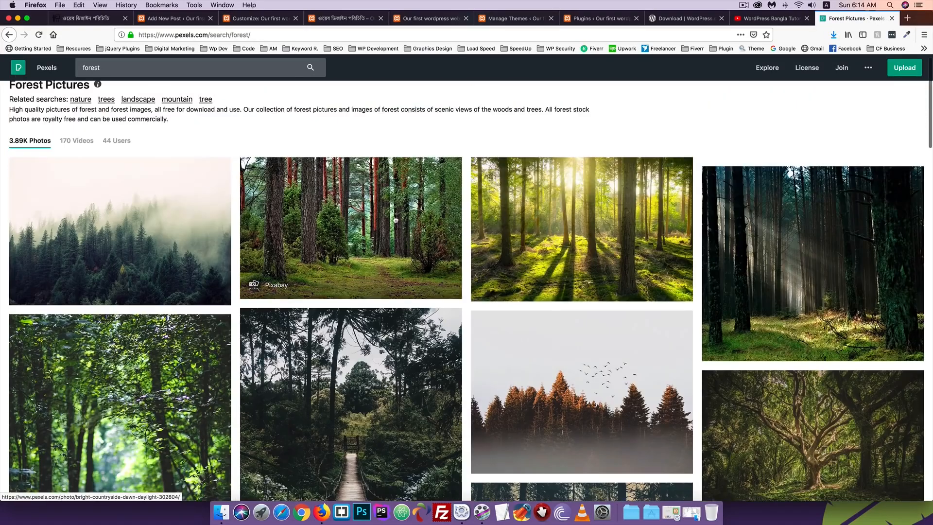
scroll(334, 229, "down", 5)
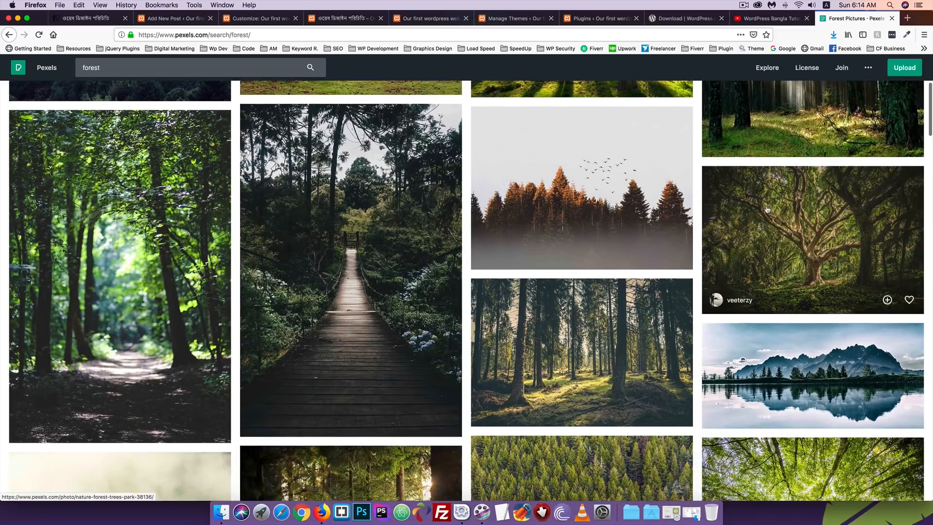
Download the large green tree photo at Small size, then go back to the WordPress tab
left_click(757, 211)
left_click(837, 88)
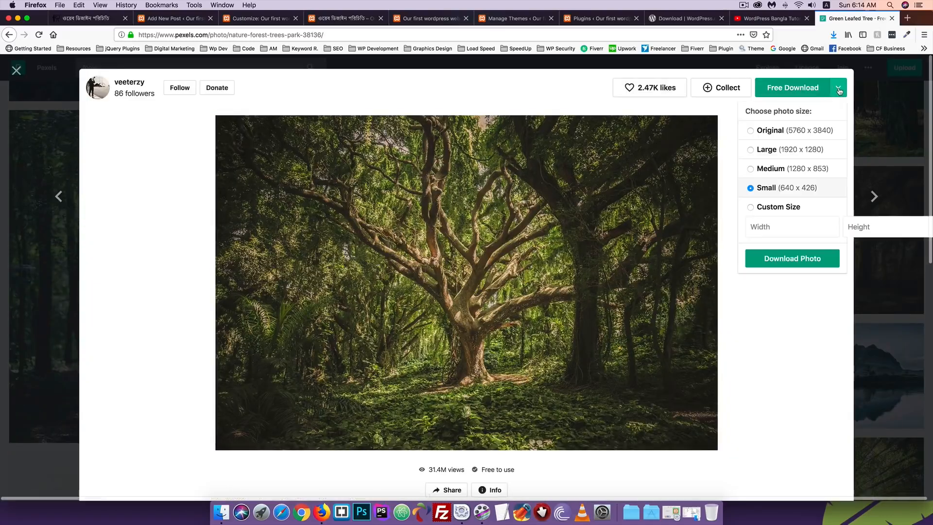
left_click(790, 259)
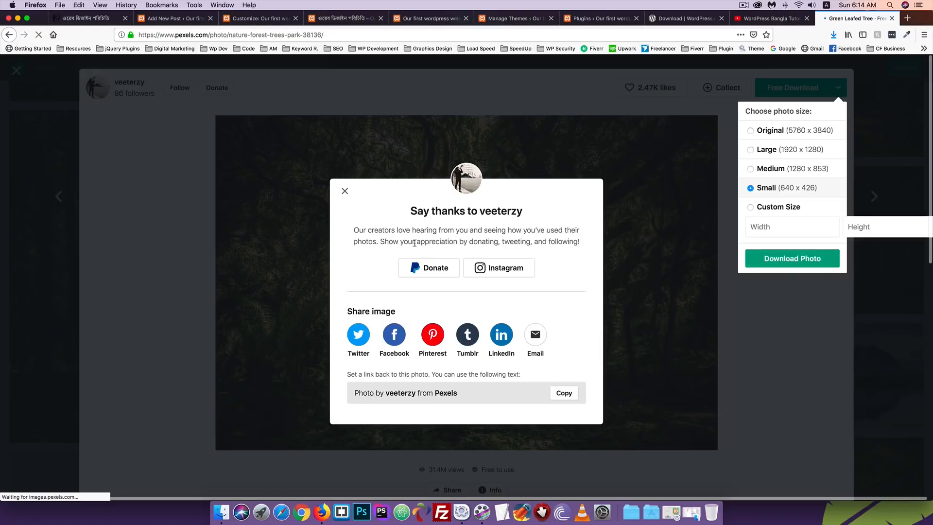
left_click(427, 309)
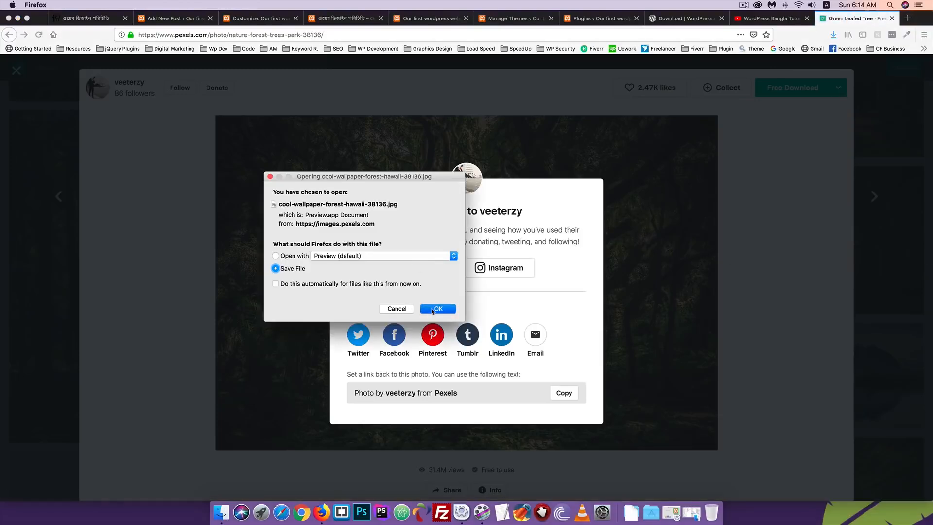
left_click(16, 71)
left_click(17, 71)
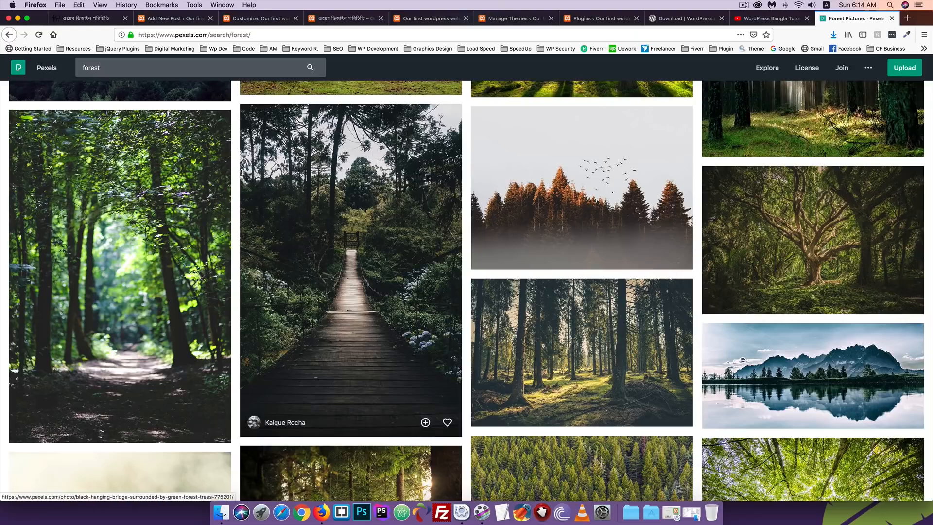
left_click(183, 18)
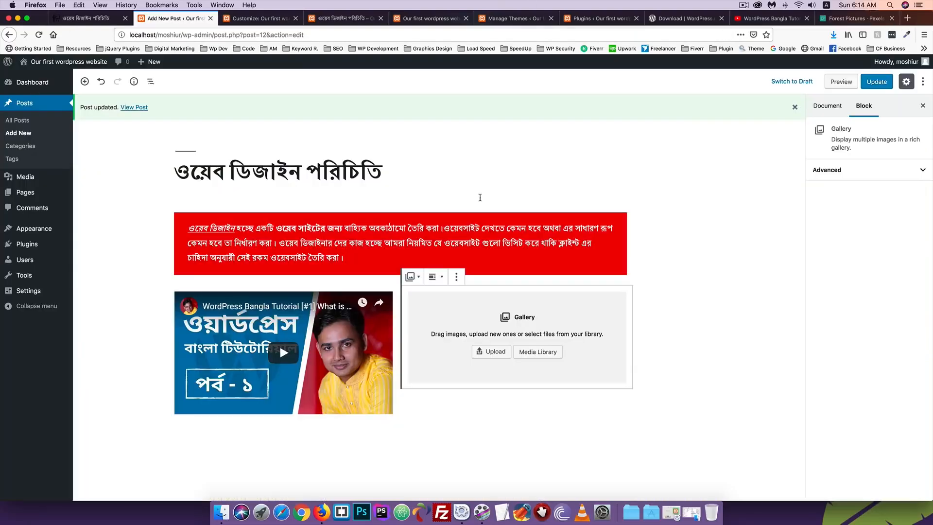
Upload both downloaded forest jpgs from the Downloads folder into the gallery
left_click(493, 353)
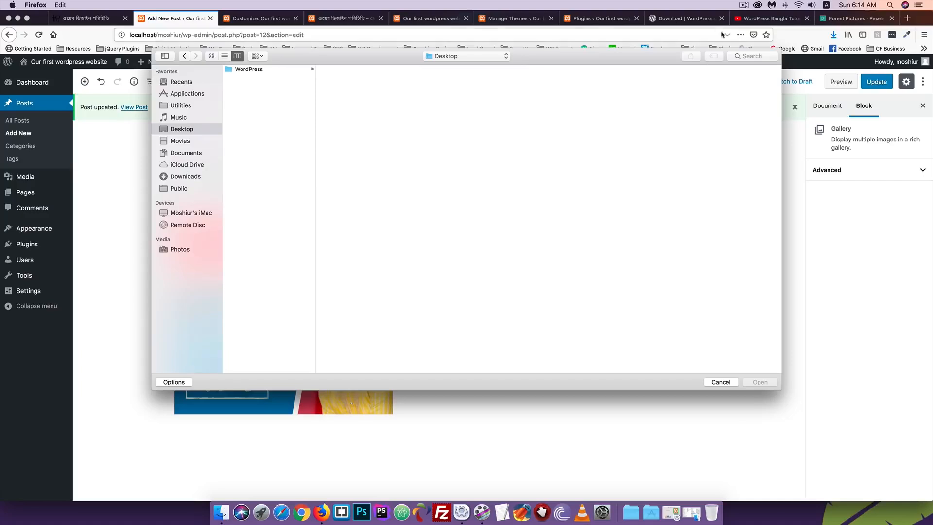
left_click(170, 177)
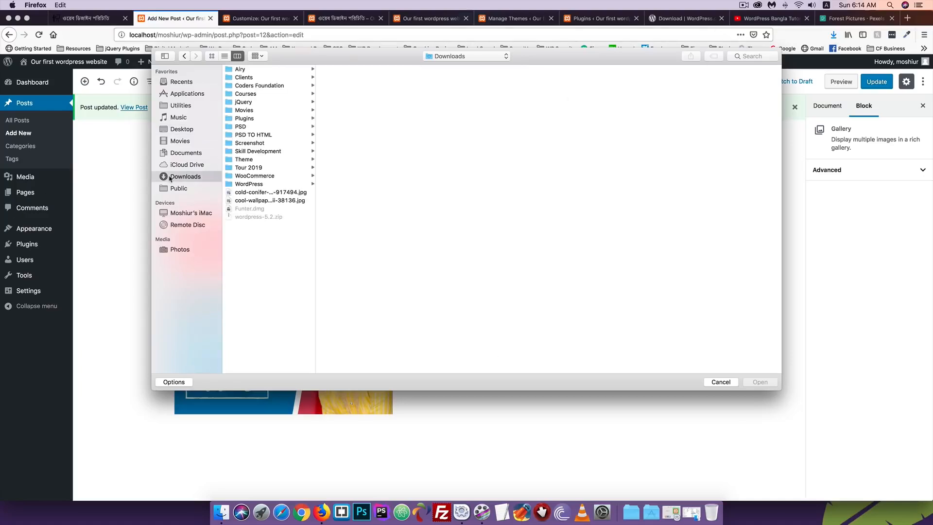
left_click(252, 192)
left_click(249, 201, "shift")
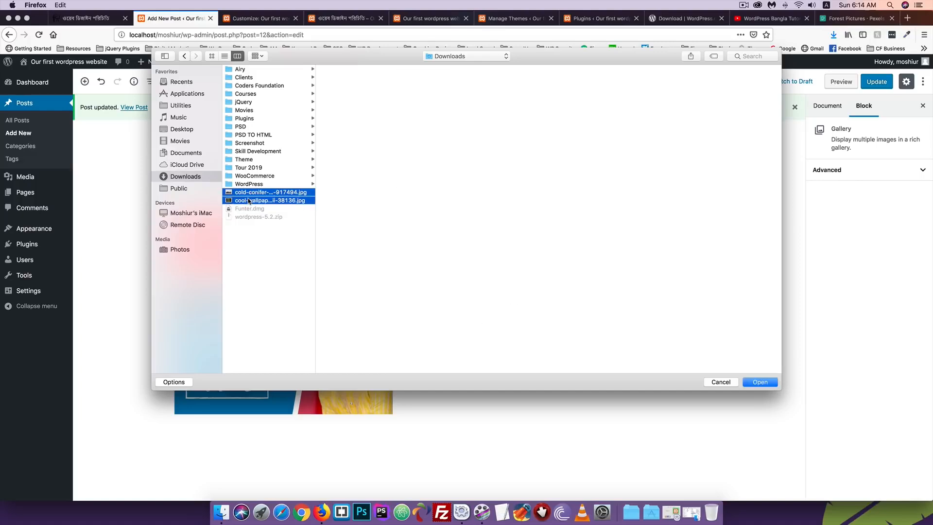
left_click(759, 383)
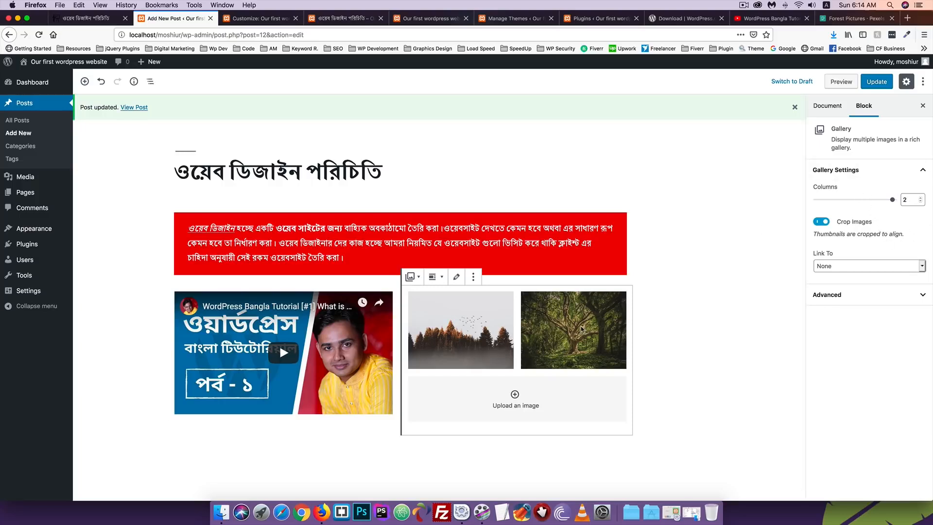
Set the gallery to 1 column and update the post
left_click(912, 200)
left_click(887, 212)
left_click(894, 200)
left_click(922, 201)
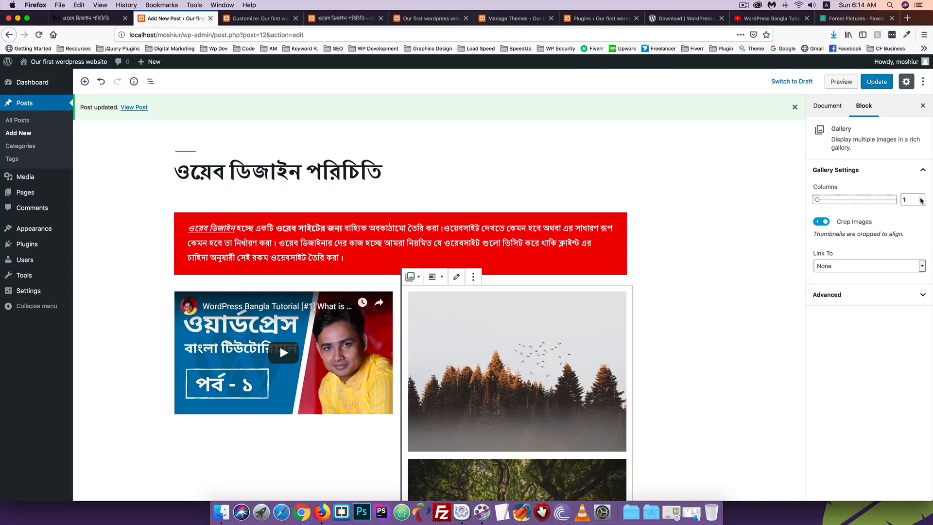
left_click(921, 198)
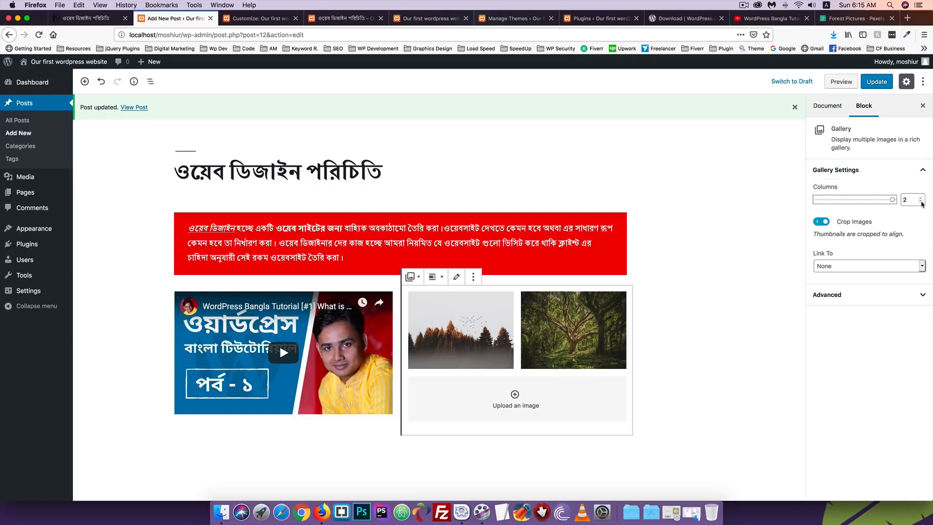
left_click(920, 202)
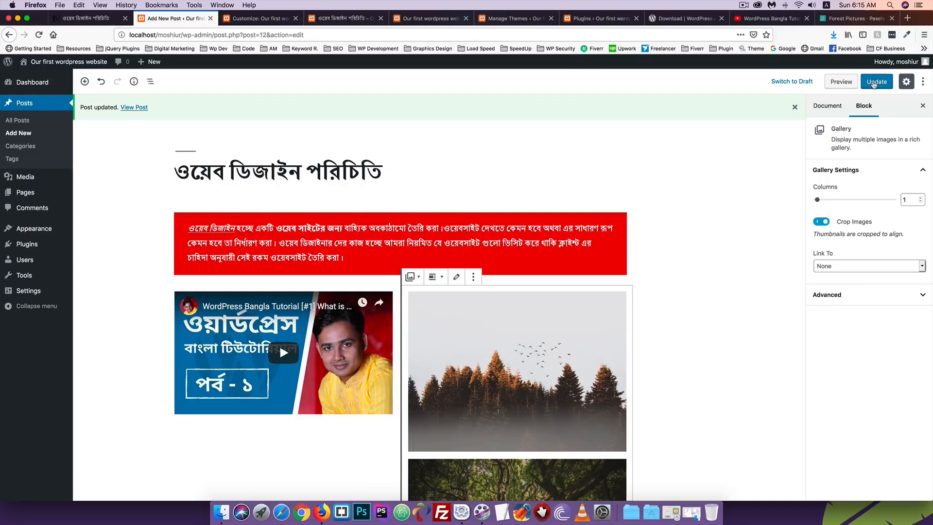
left_click(873, 83)
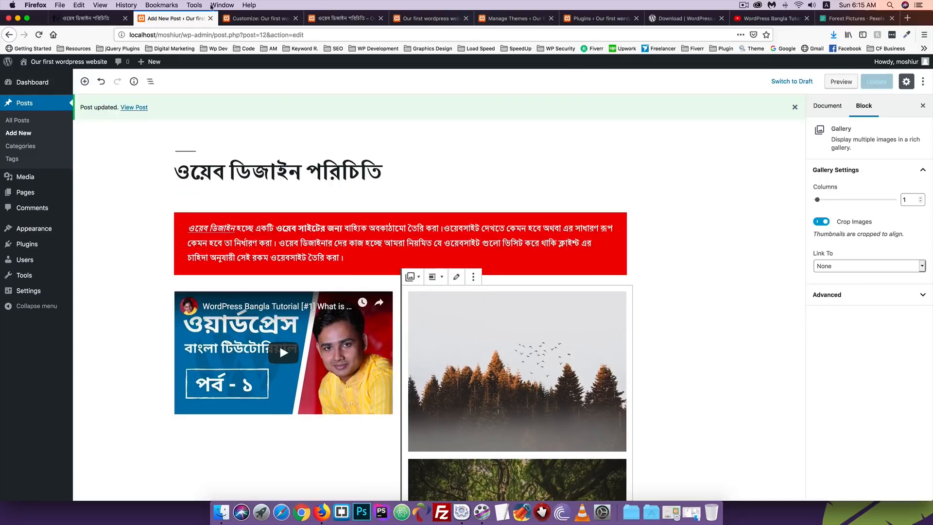
Reload the published post to view the single-column gallery, then return to the editor
left_click(342, 18)
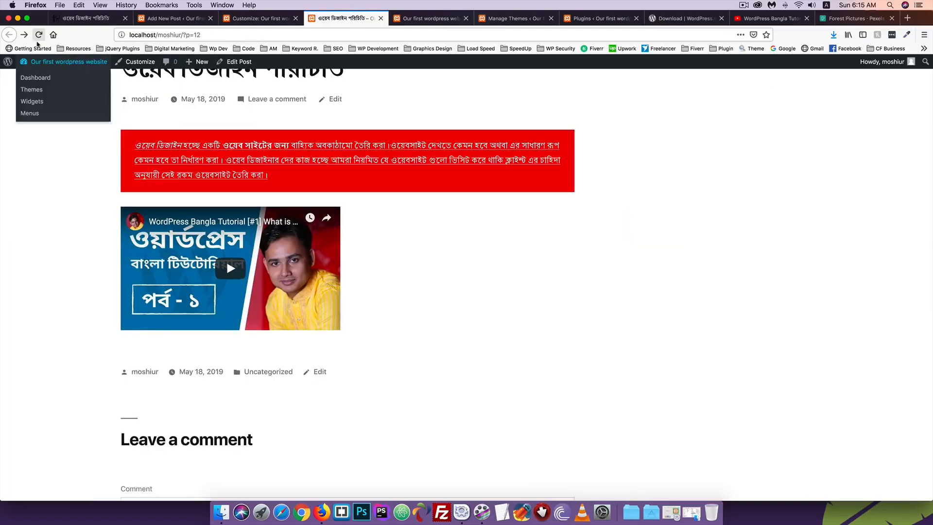
left_click(39, 35)
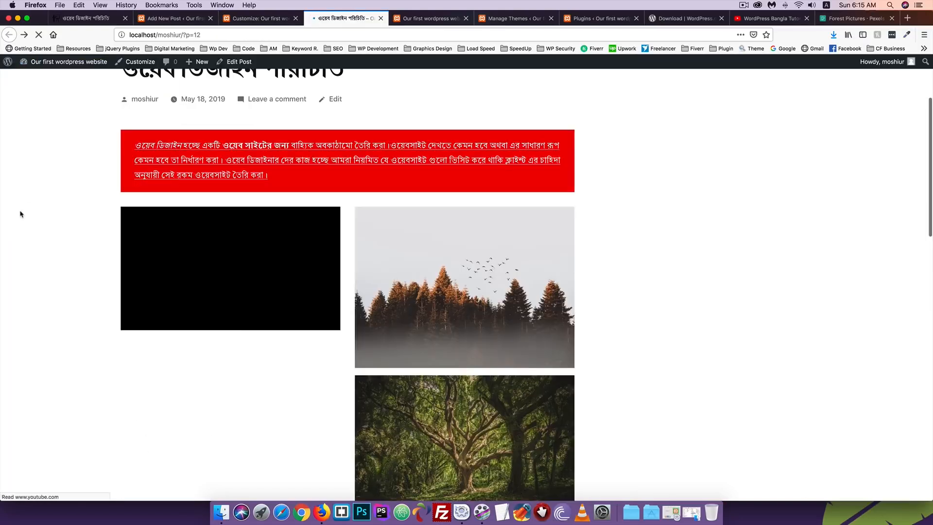
scroll(246, 271, "down", 5)
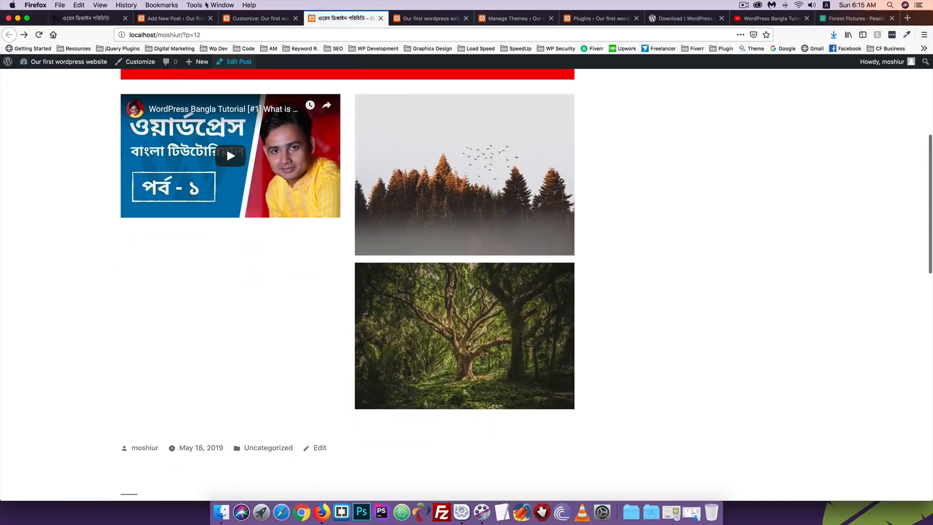
left_click(175, 18)
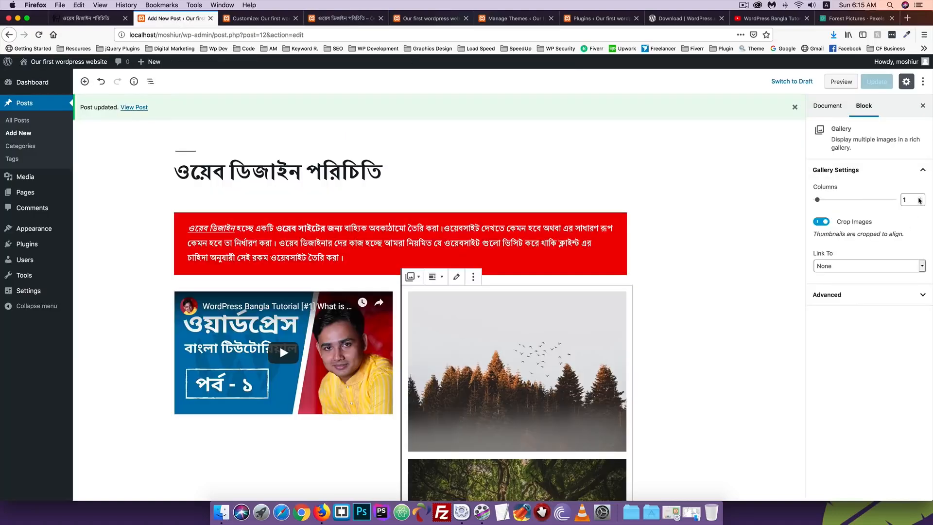
Switch the gallery to 2 columns, update the post, and recheck the live page
left_click(918, 198)
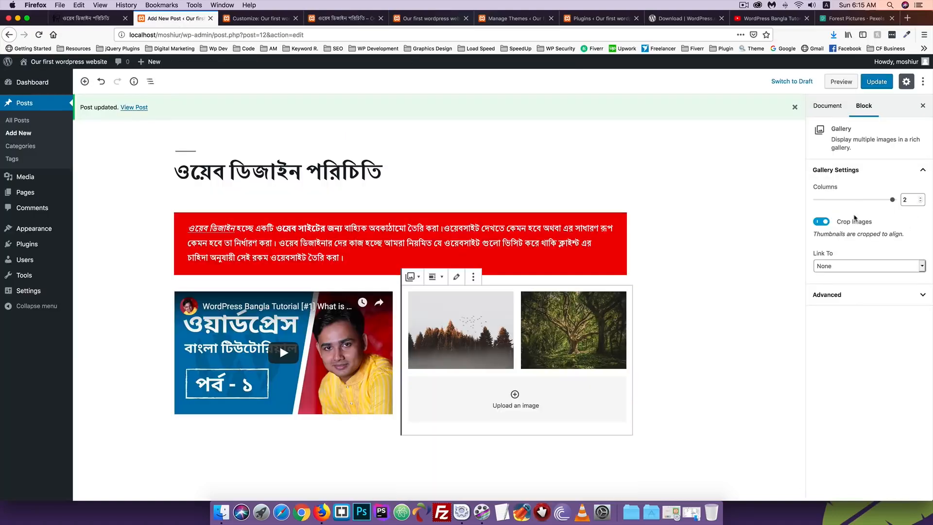
left_click(878, 83)
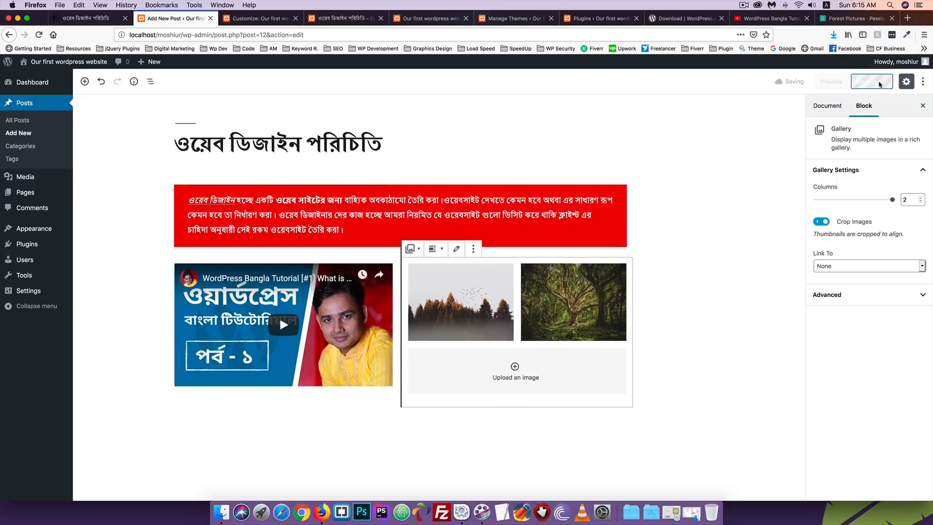
left_click(342, 18)
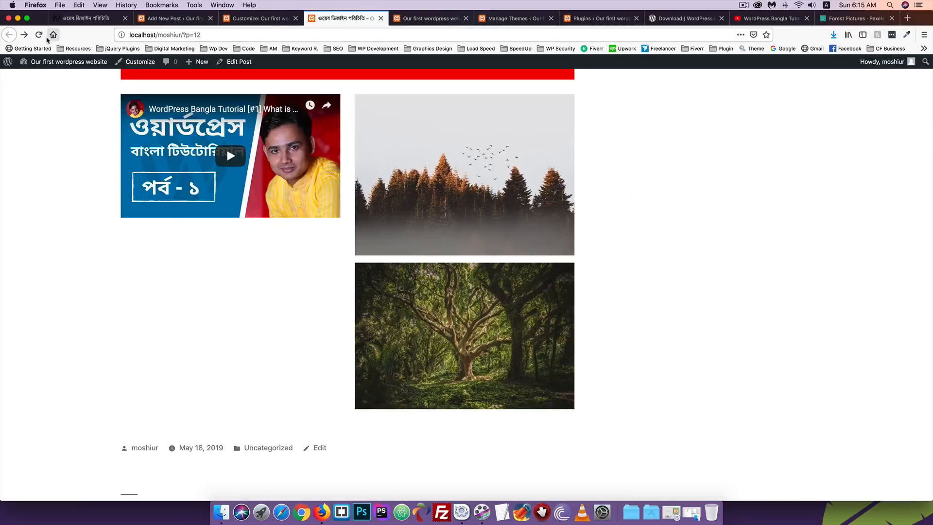
left_click(39, 35)
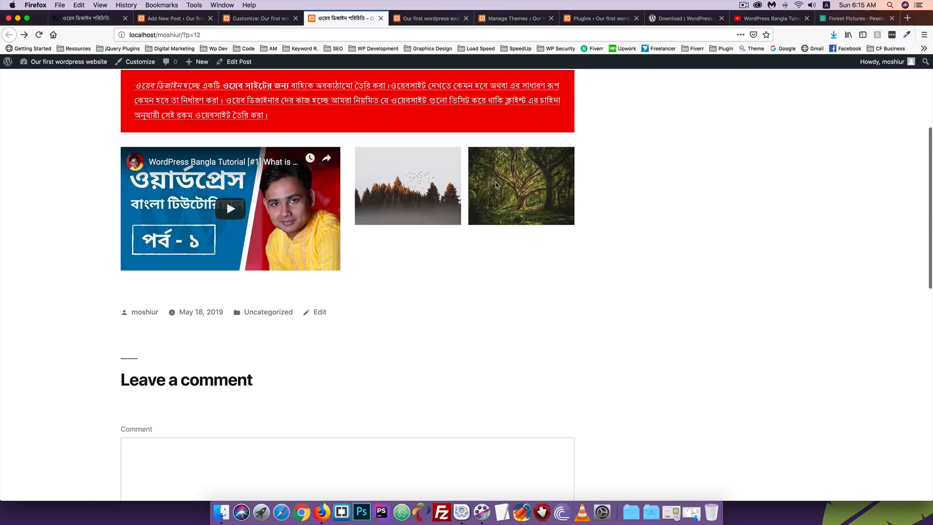
left_click(175, 18)
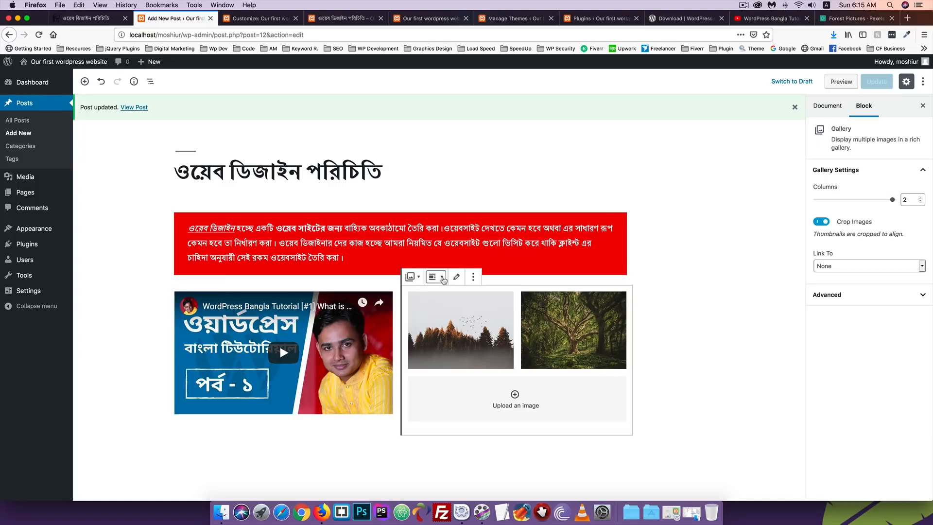
Try full-width alignment on the gallery, then set it to Align center
left_click(442, 277)
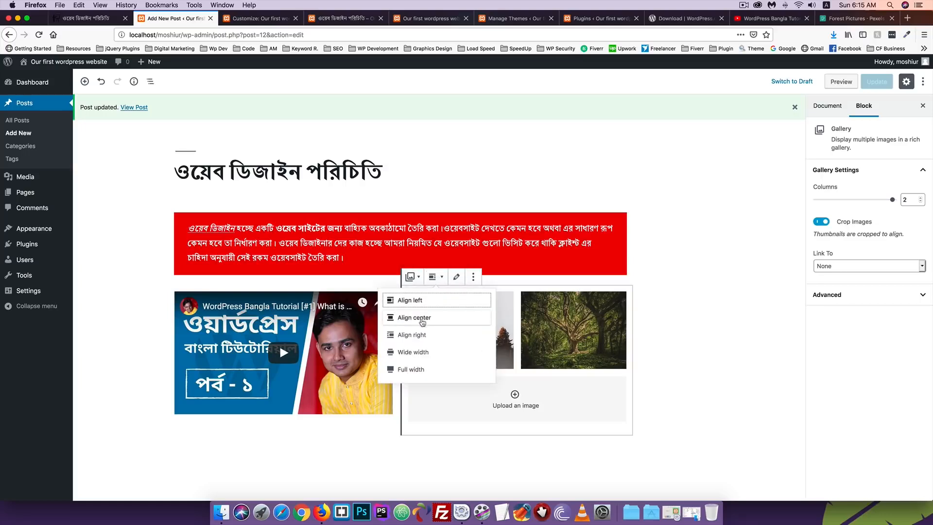
left_click(409, 369)
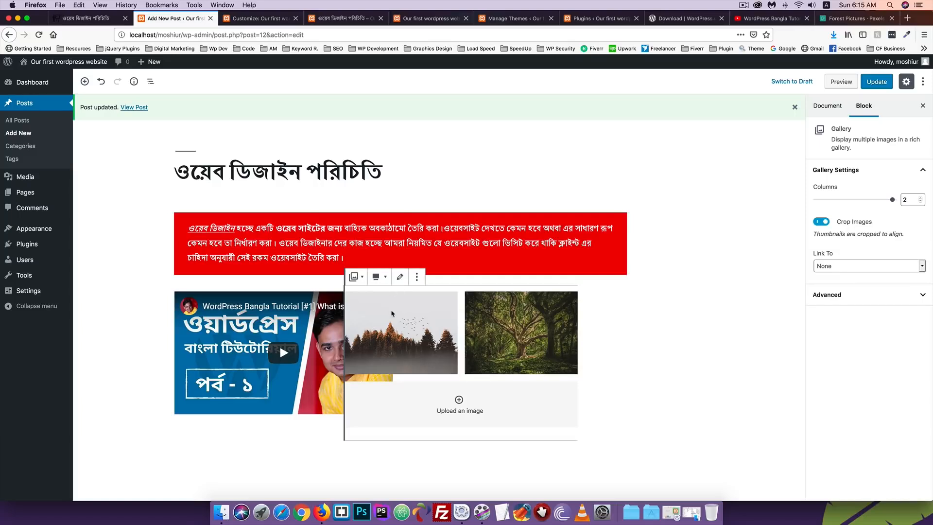
left_click(415, 277)
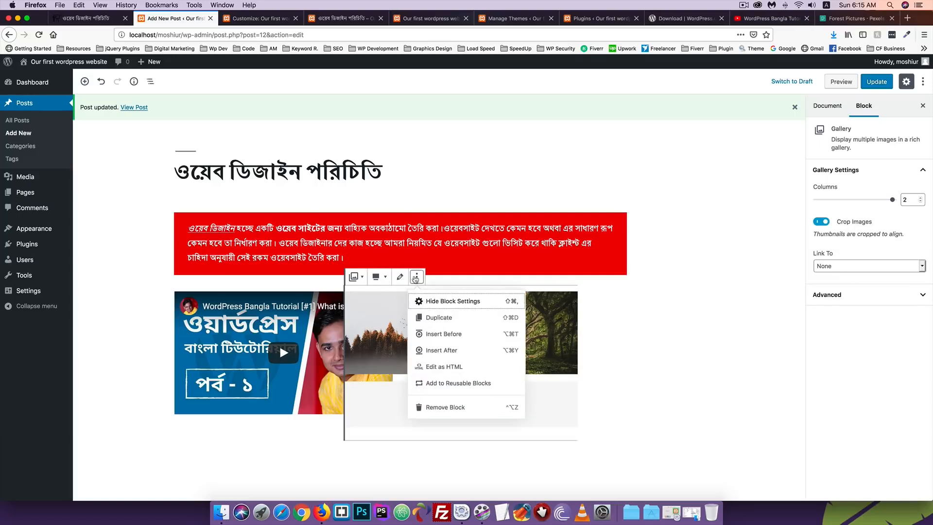
left_click(378, 277)
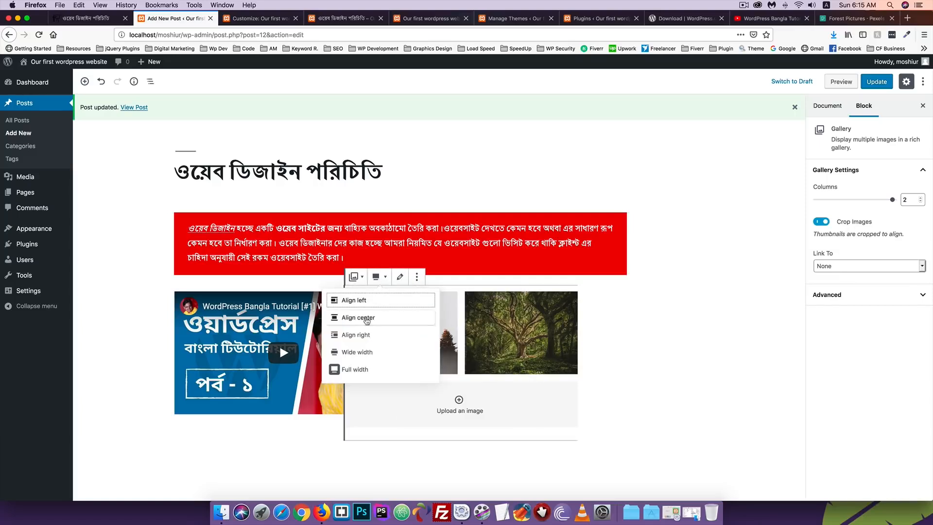
left_click(385, 314)
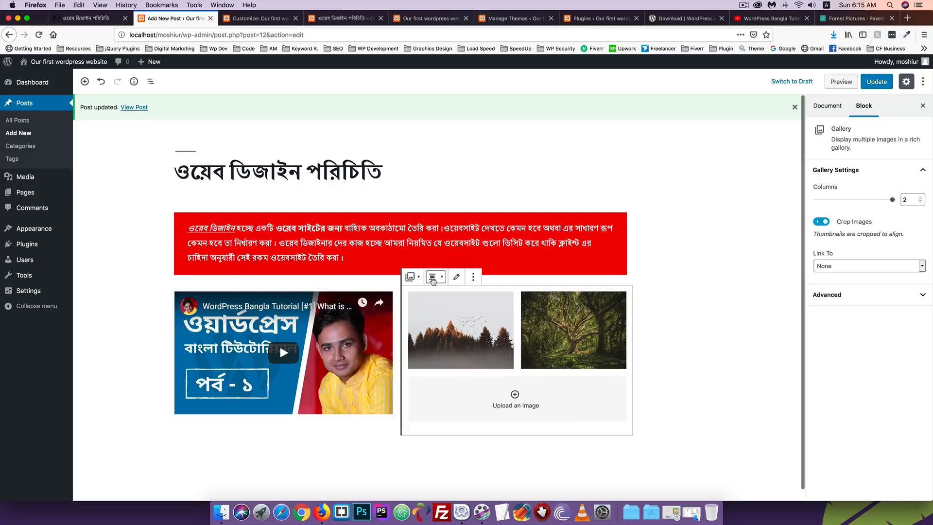
left_click(433, 277)
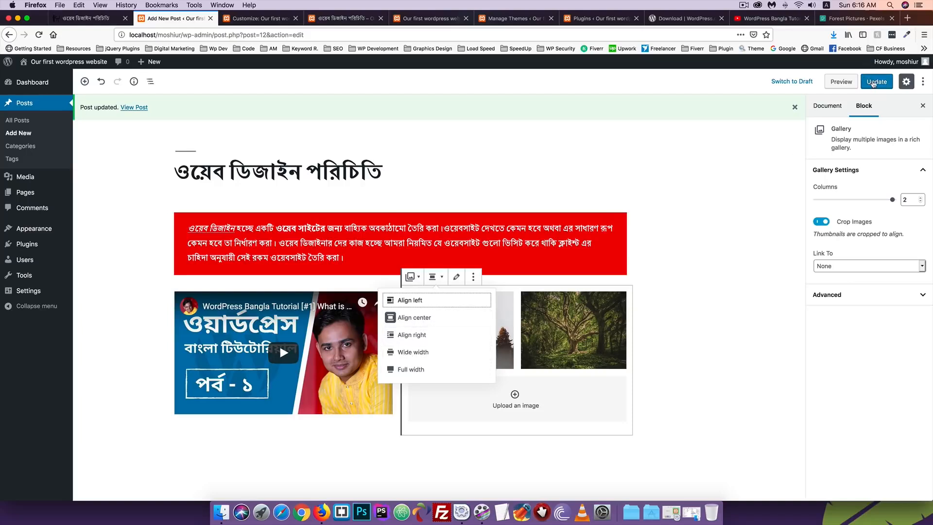
Open the gallery's extra options and Edit gallery view, then close it unchanged
left_click(473, 277)
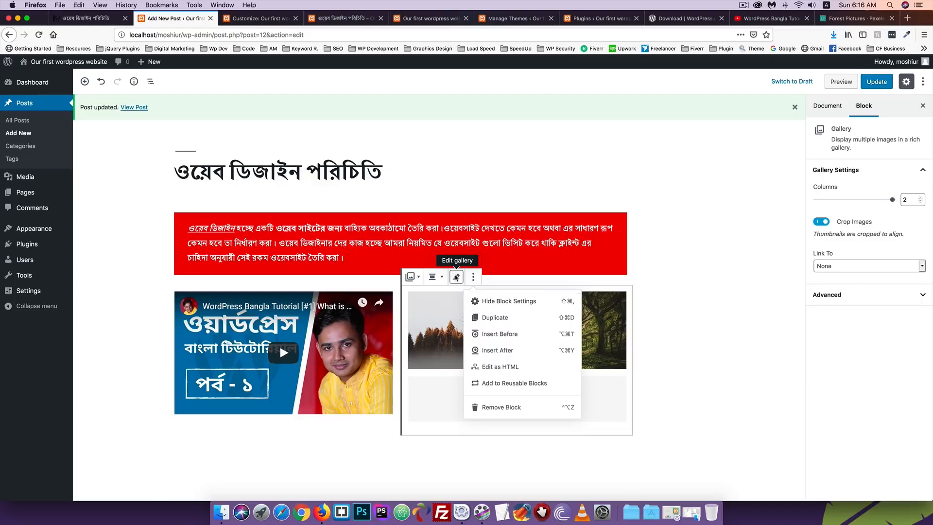
left_click(457, 277)
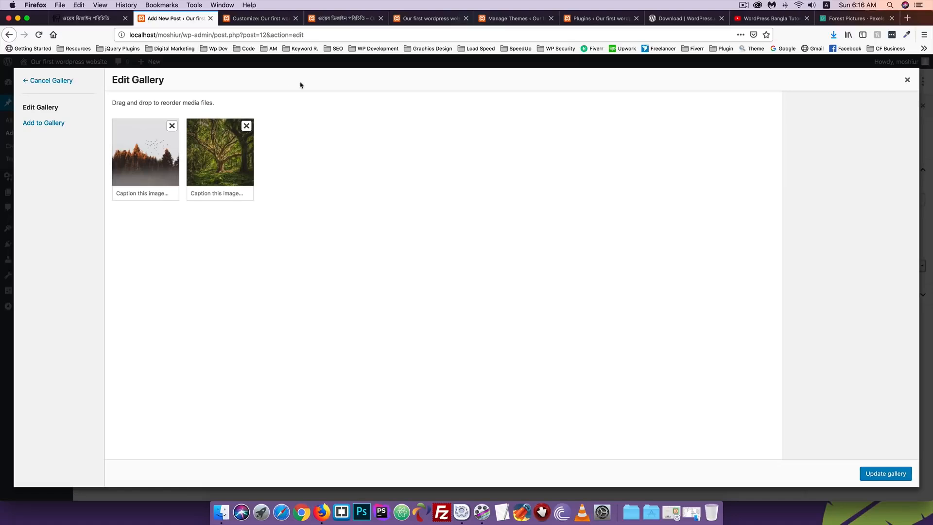
left_click(907, 79)
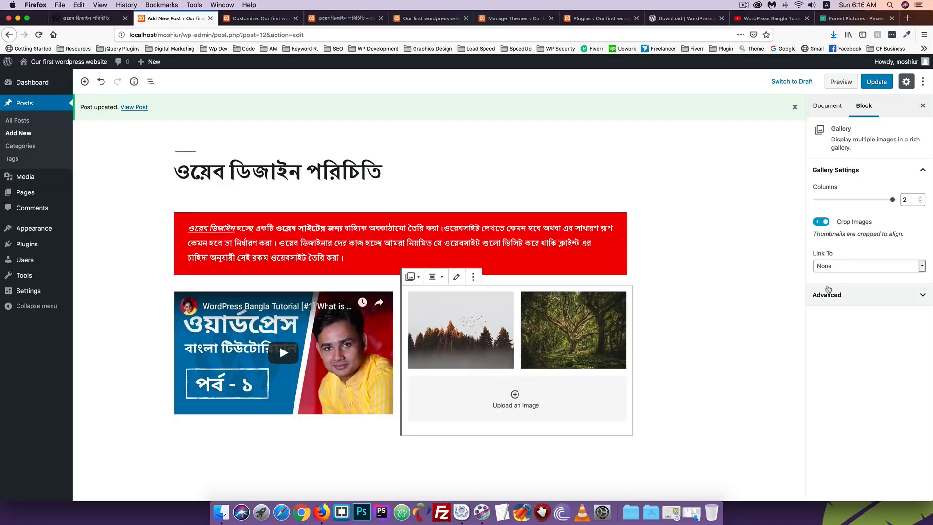
scroll(496, 371, "down", 1)
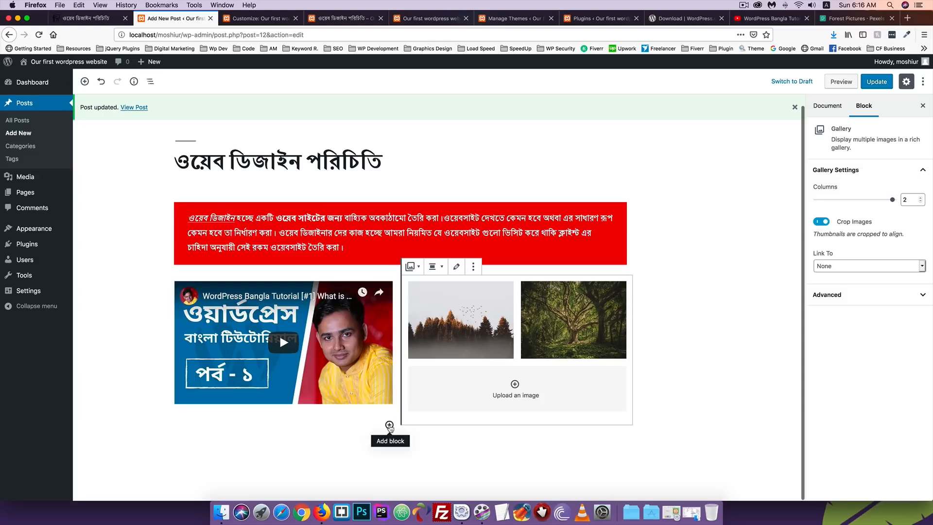
Insert a Classic block from the Formatting category beneath the YouTube video in the left column
left_click(390, 427)
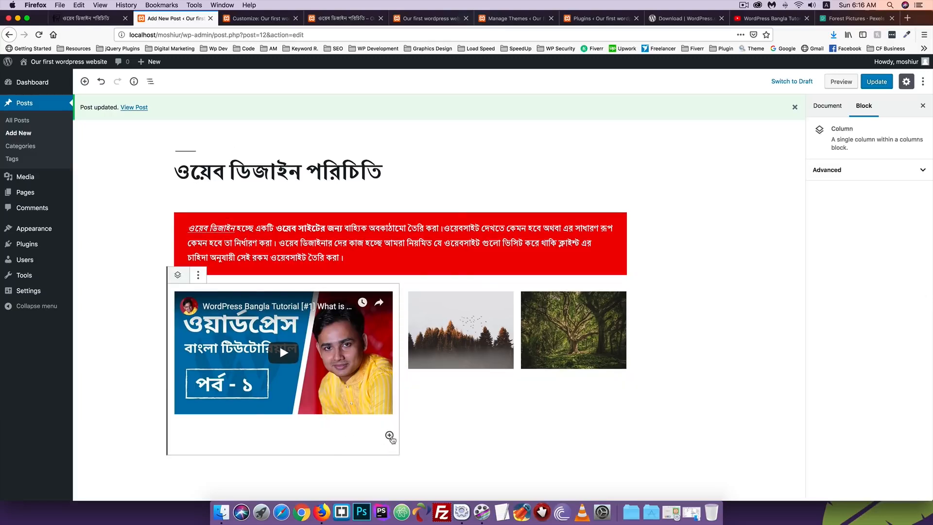
left_click(390, 435)
scroll(467, 373, "down", 3)
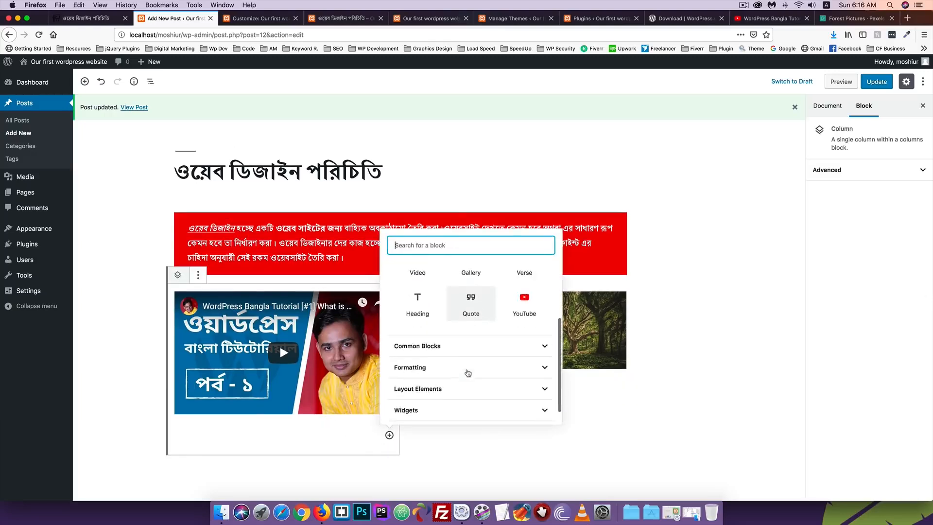
scroll(467, 372, "down", 1)
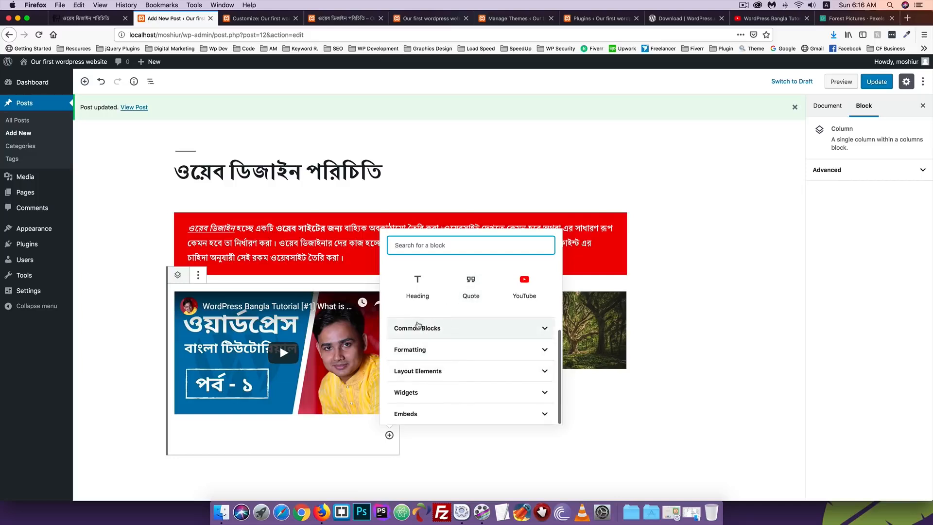
scroll(418, 325, "up", 3)
scroll(425, 335, "down", 3)
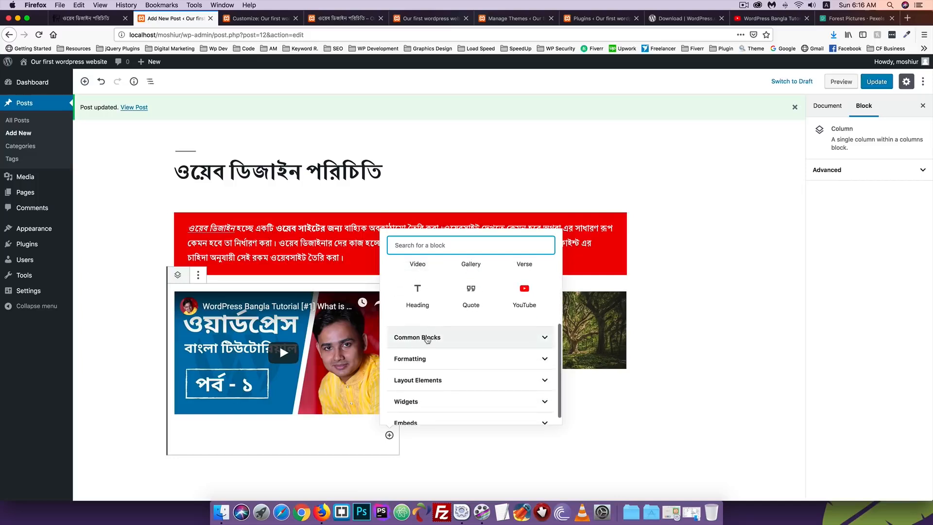
left_click(427, 338)
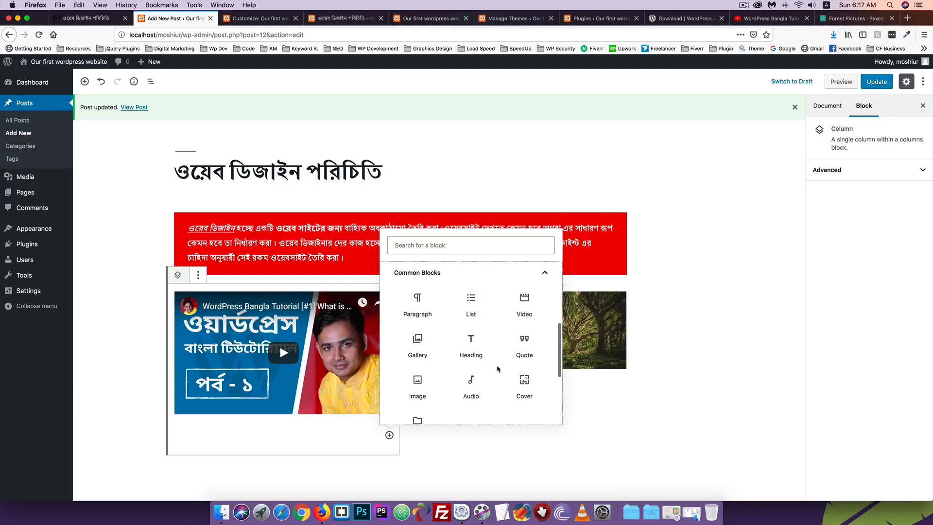
scroll(497, 369, "down", 1)
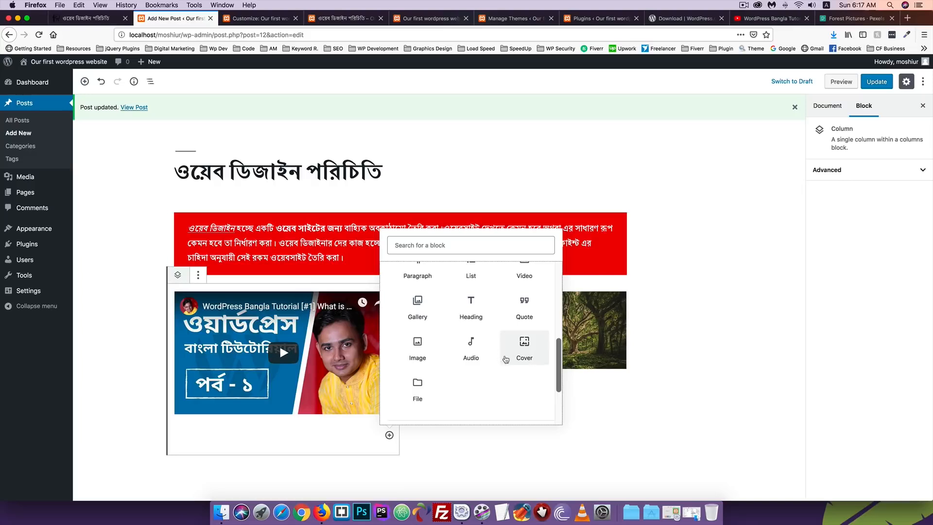
scroll(505, 359, "down", 2)
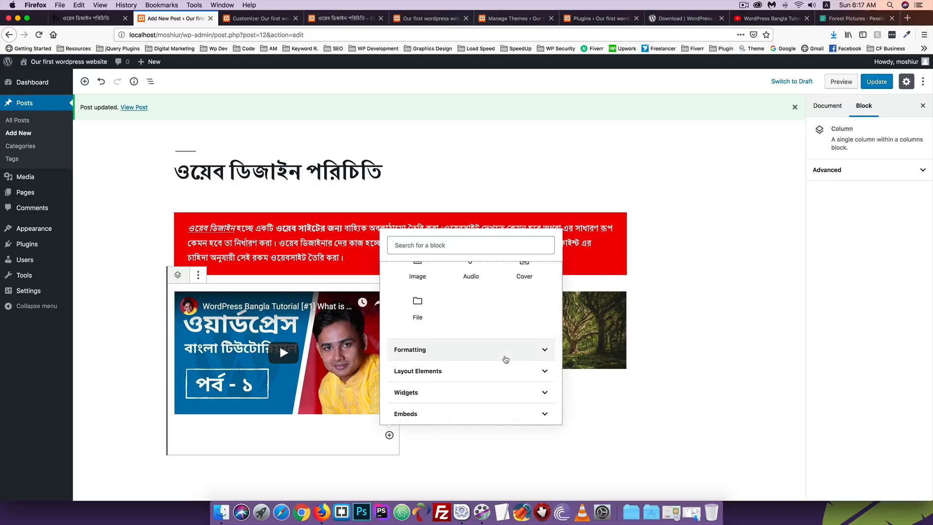
left_click(436, 350)
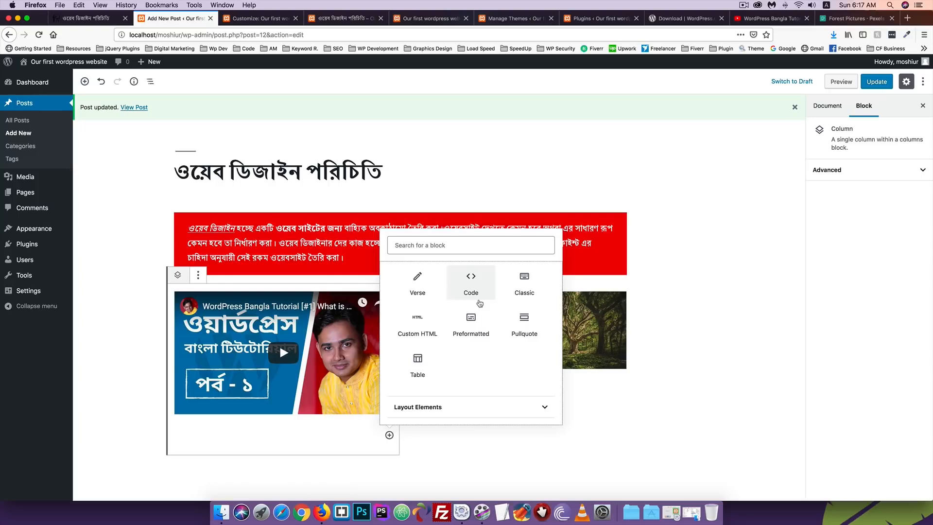
scroll(471, 316, "down", 2)
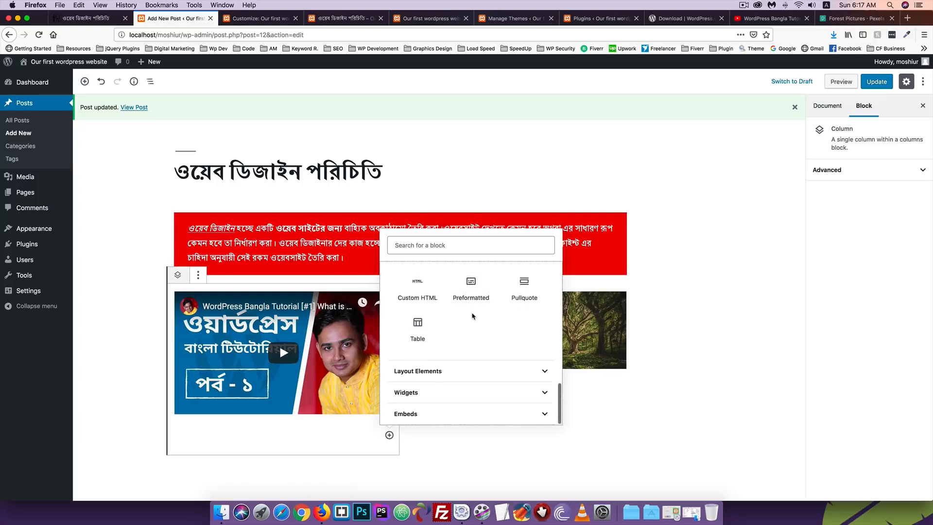
scroll(471, 315, "up", 2)
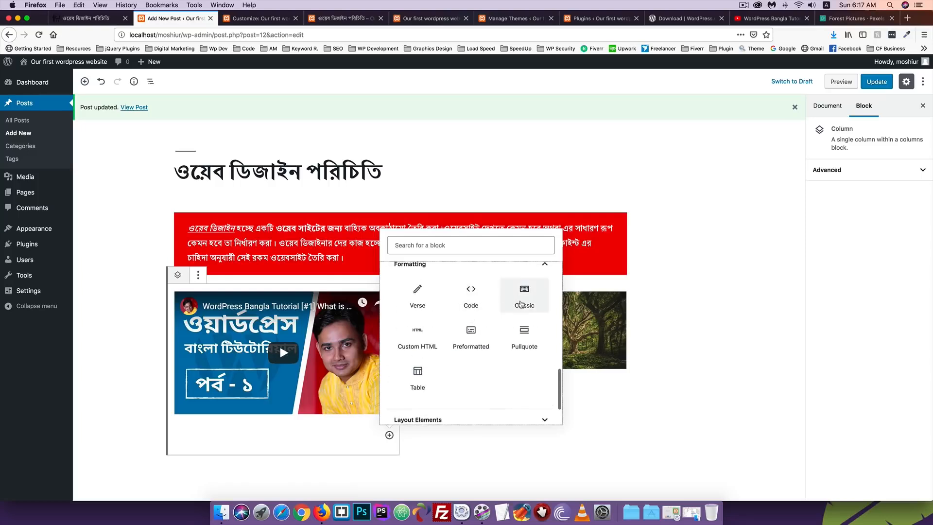
left_click(523, 300)
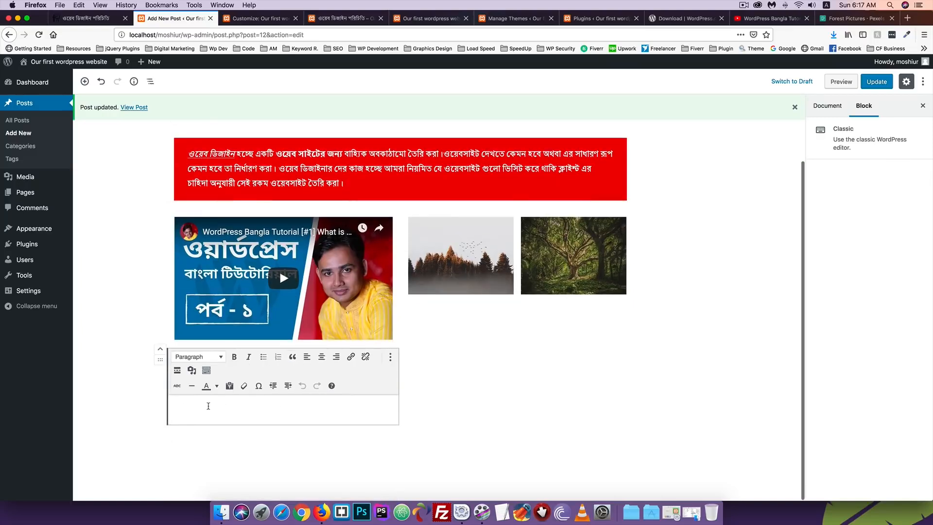
Type 'Hello' into the Classic block and make the word bold
type("Hello")
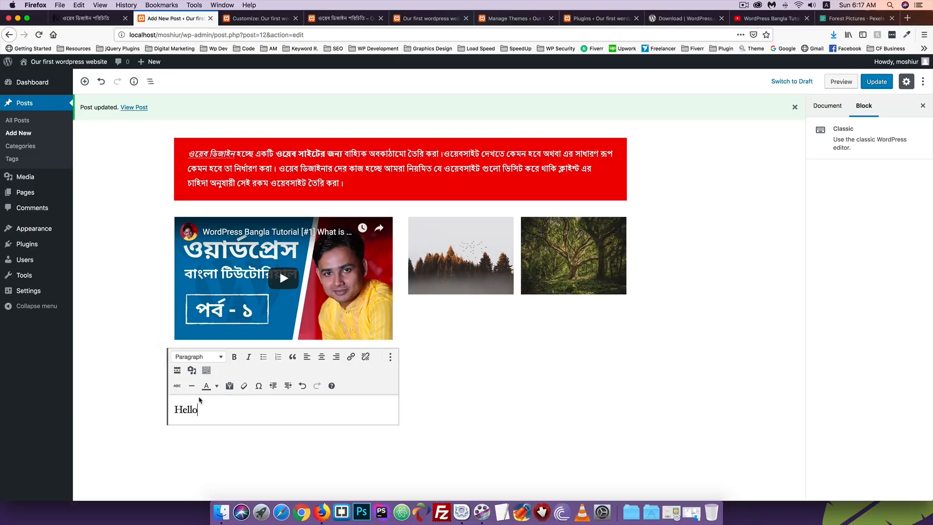
left_click_drag(208, 406, 161, 407)
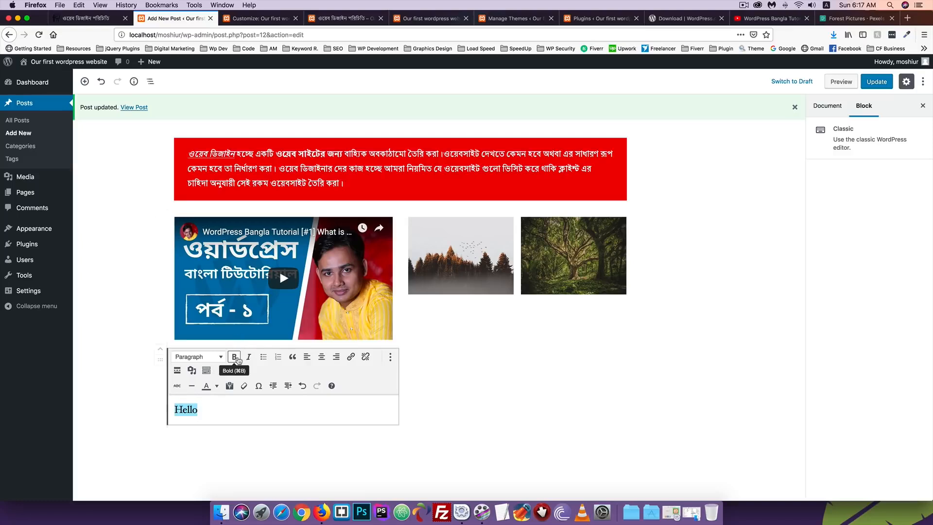
left_click(237, 359)
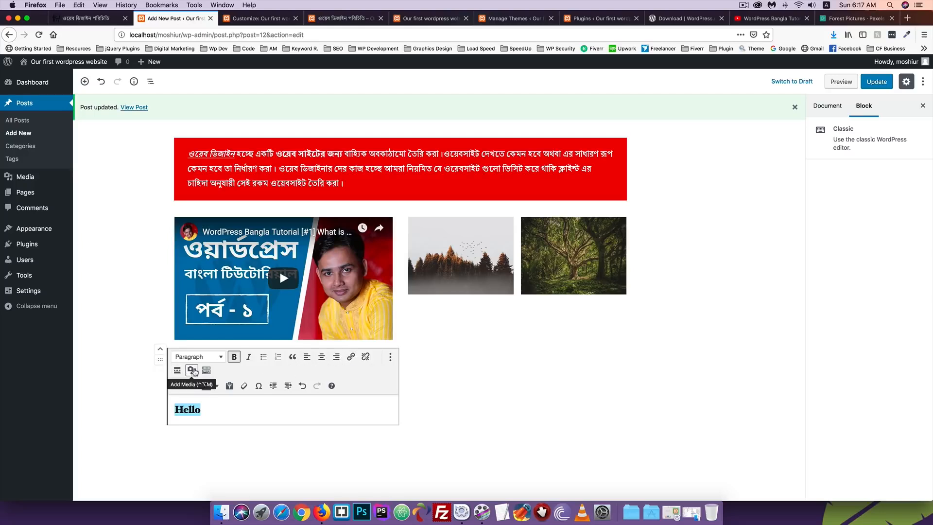
left_click(203, 410)
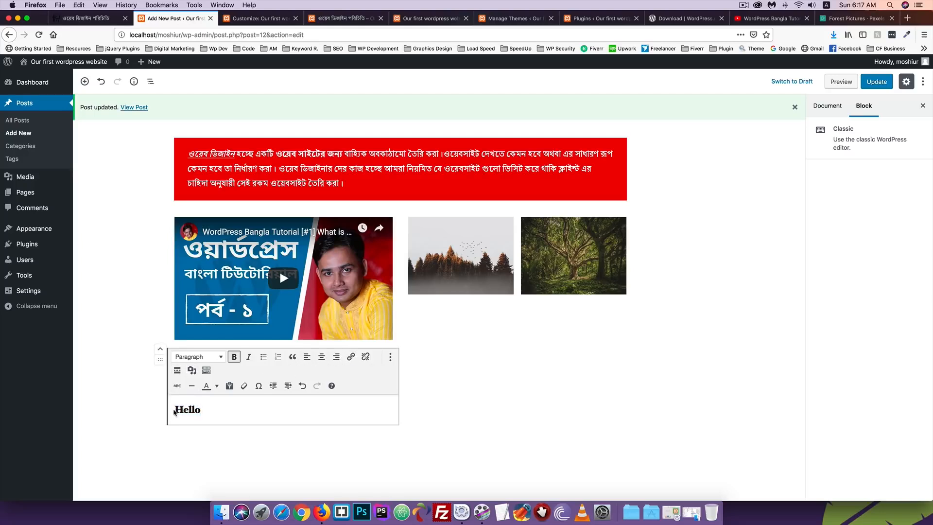
left_click(192, 370)
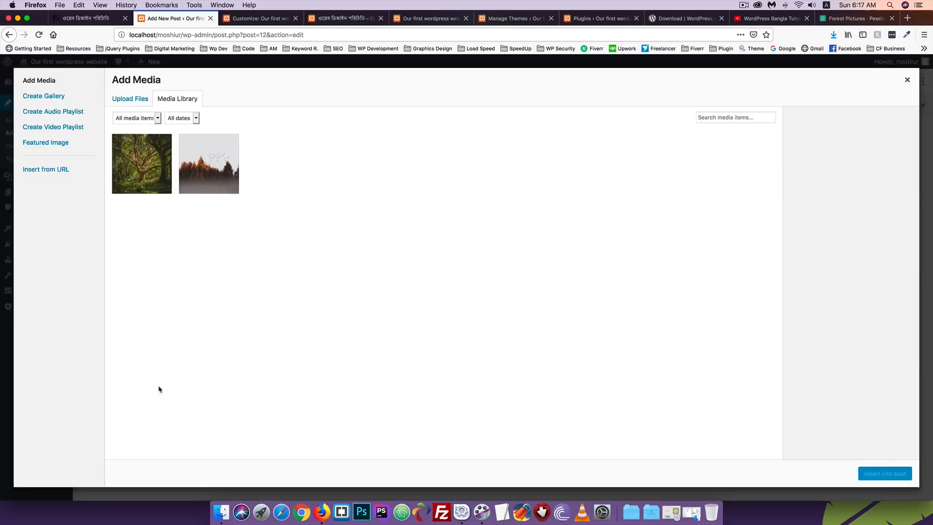
left_click(142, 164)
left_click(890, 474)
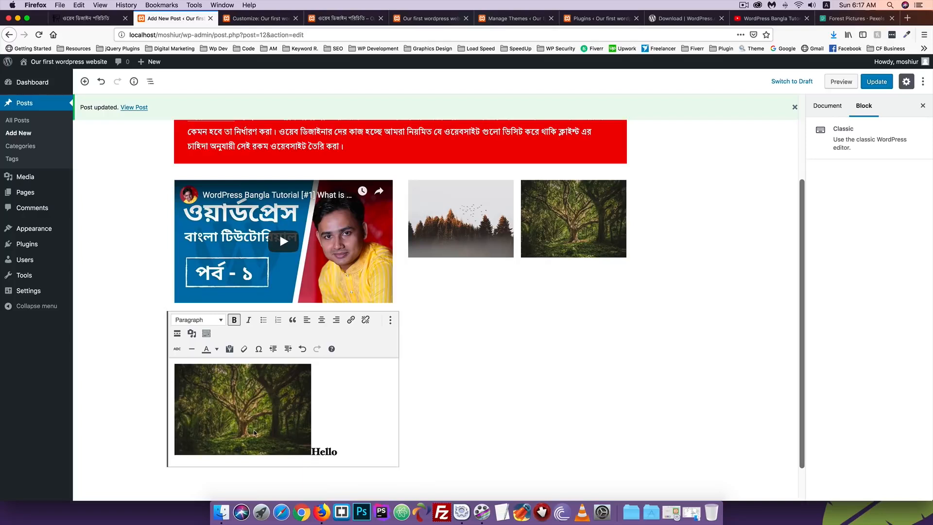
left_click(248, 380)
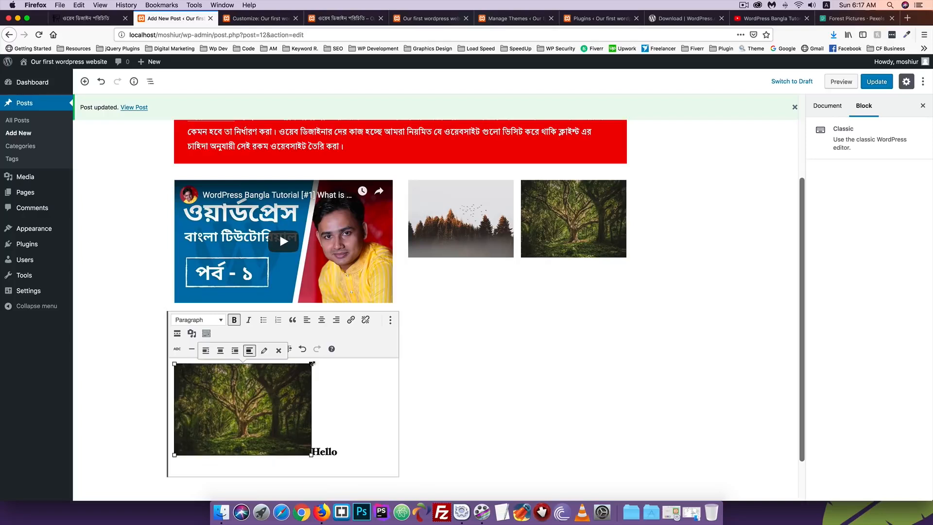
left_click_drag(311, 364, 346, 362)
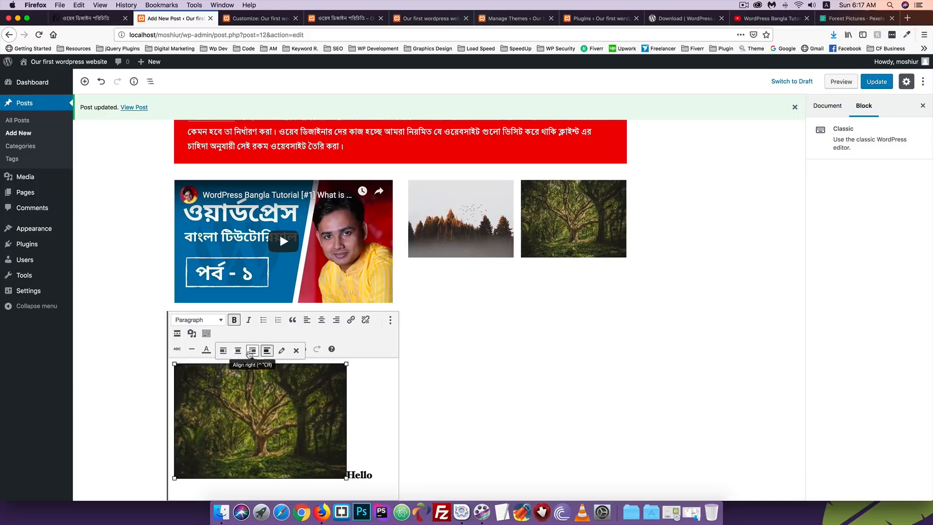
left_click(296, 350)
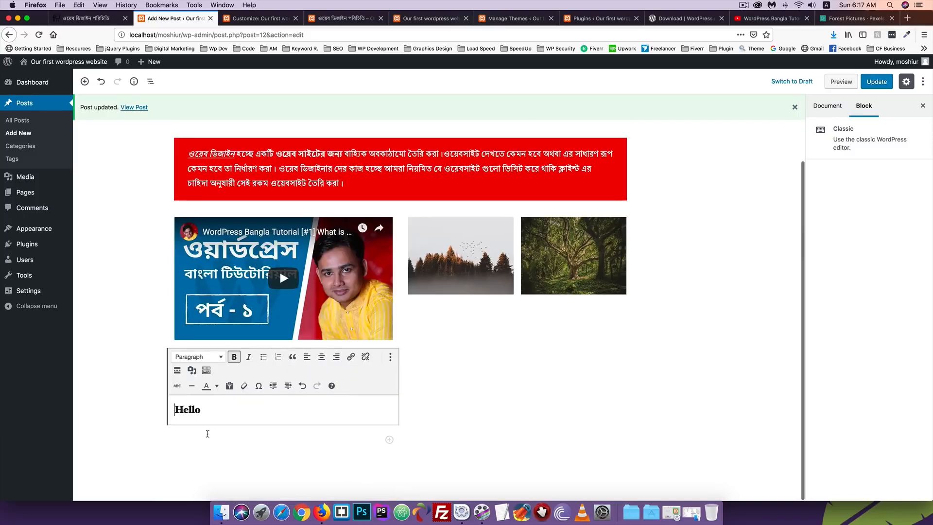
Strike through 'Hello' and insert a horizontal line on a new line below it
left_click_drag(211, 410, 153, 409)
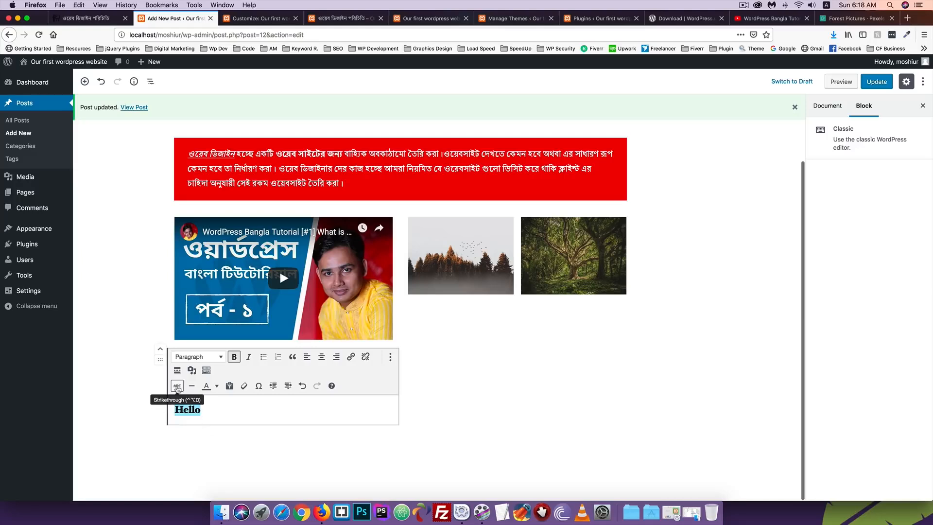
left_click(177, 387)
left_click(209, 412)
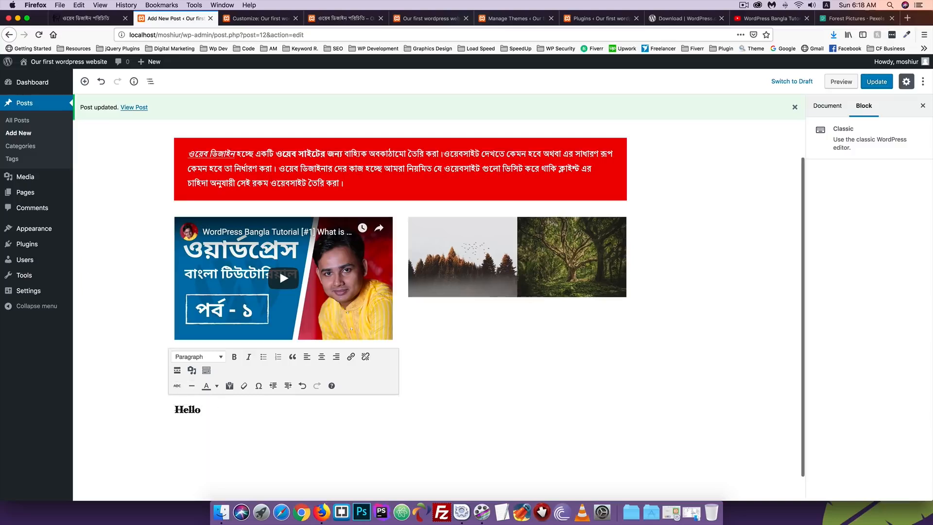
key("Return")
left_click(191, 386)
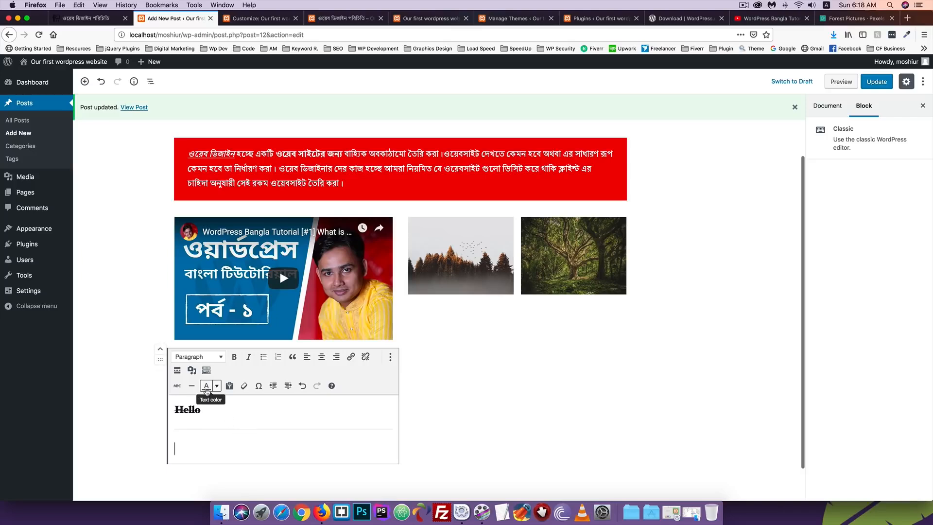
Colour 'Hello' yellow, then set its text colour back to black
double_click(204, 410)
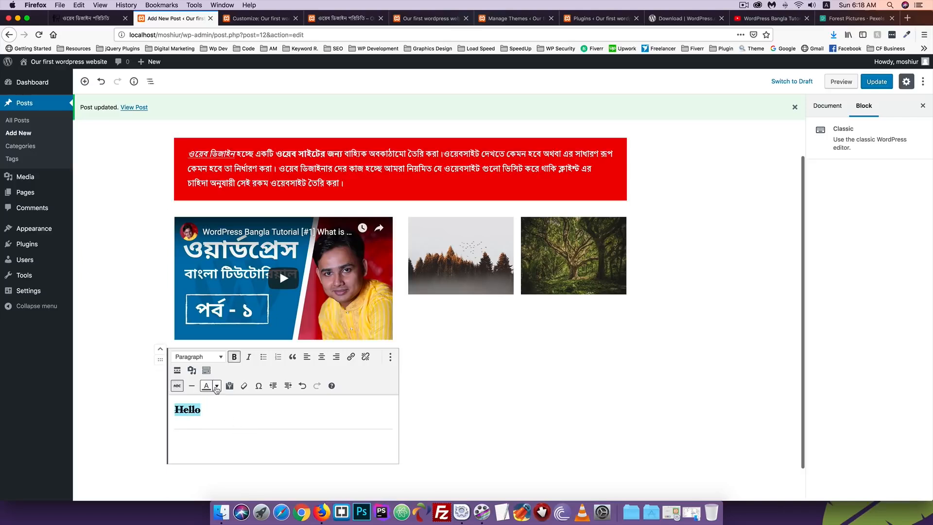
left_click(216, 386)
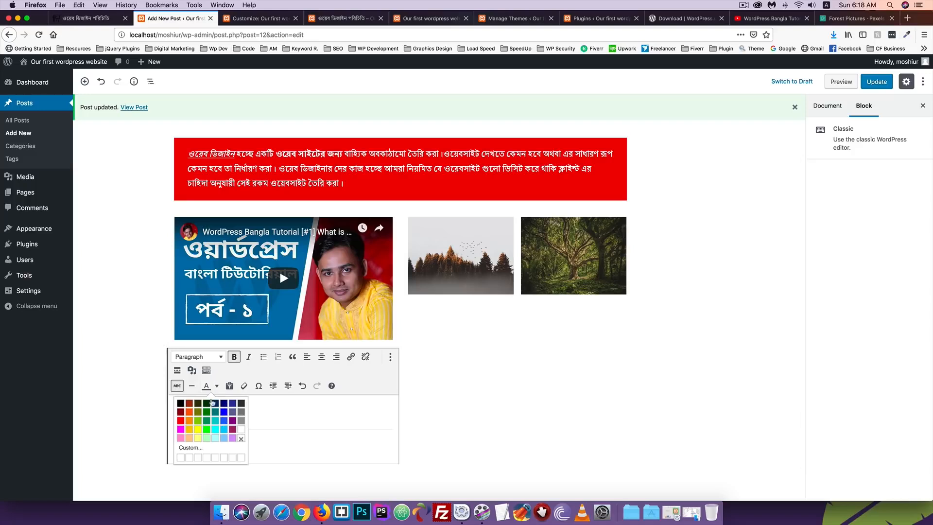
left_click(198, 430)
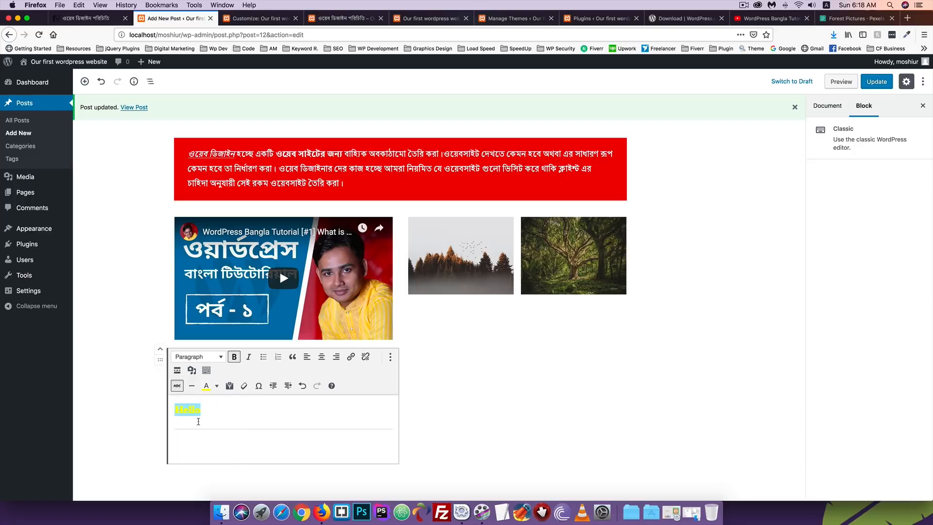
left_click(209, 411)
left_click_drag(207, 411, 140, 412)
left_click(217, 386)
left_click(184, 404)
left_click(189, 435)
Clear all formatting from 'Hello', leaving it as plain text
left_click_drag(209, 409, 155, 409)
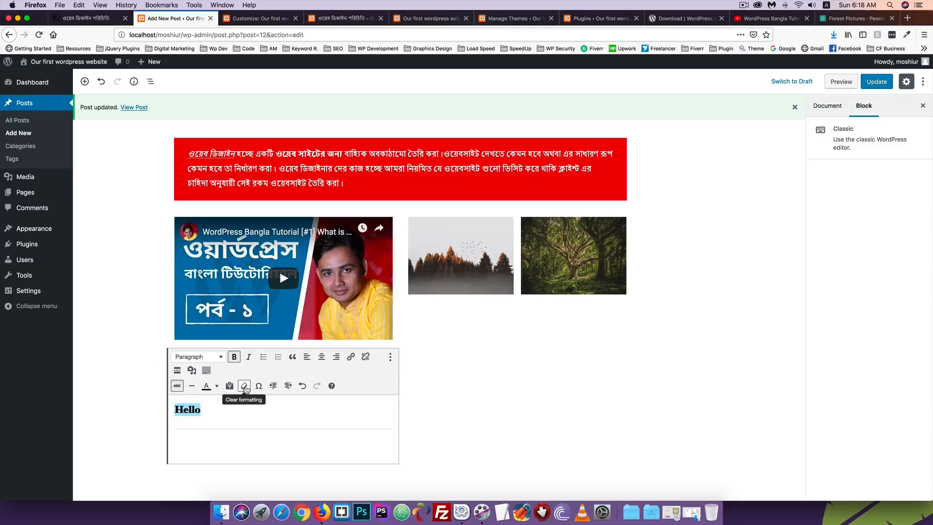
left_click(245, 387)
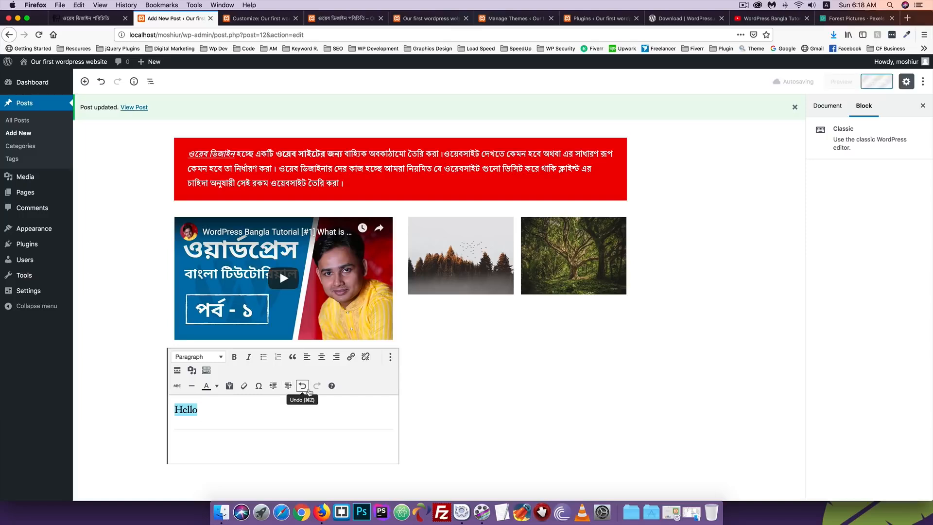
left_click(179, 408)
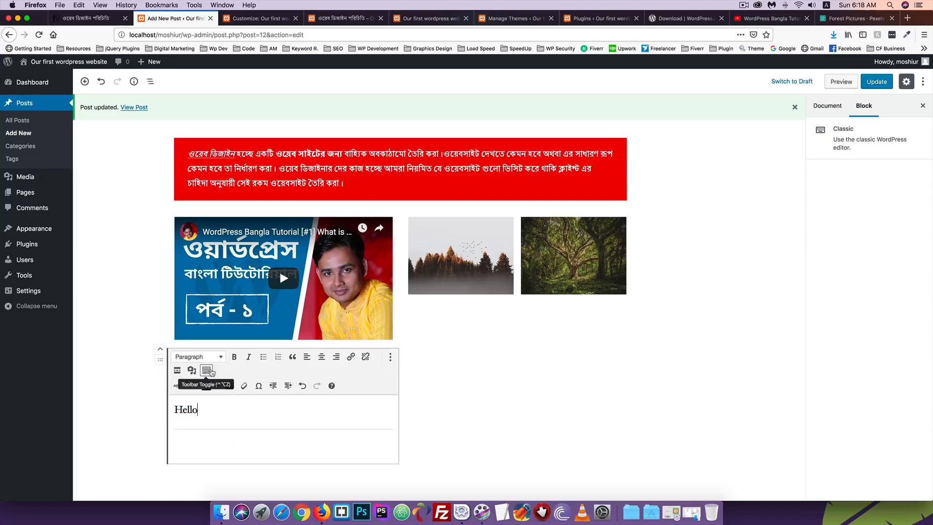
Add an empty block directly below the image gallery
left_click(164, 382)
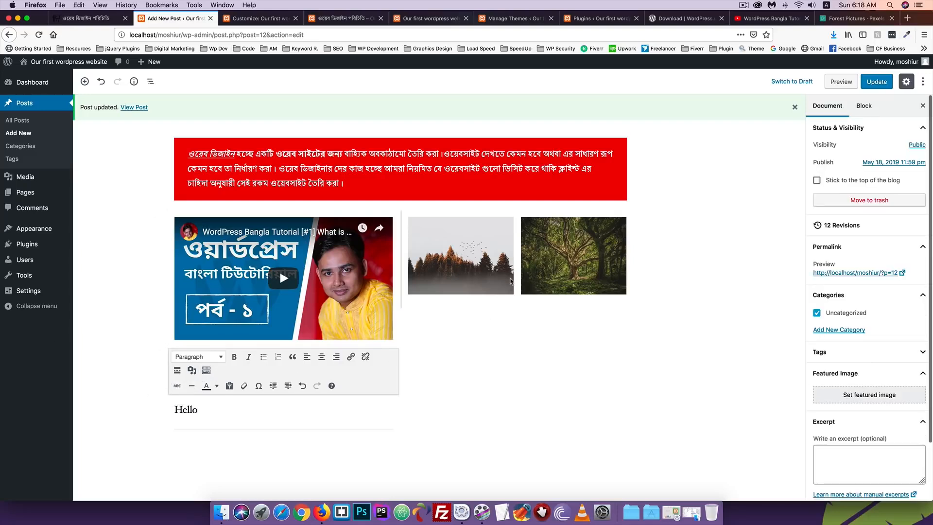
left_click(546, 281)
left_click(545, 278)
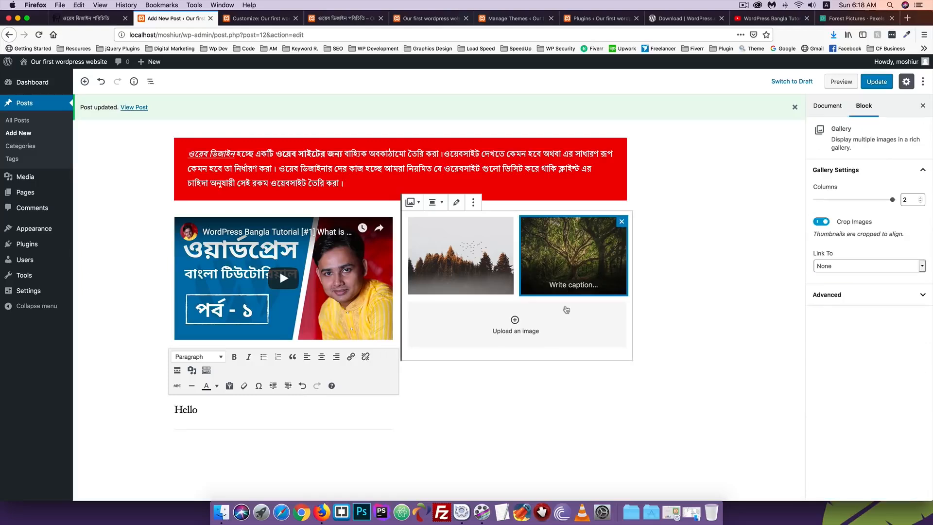
left_click(614, 369)
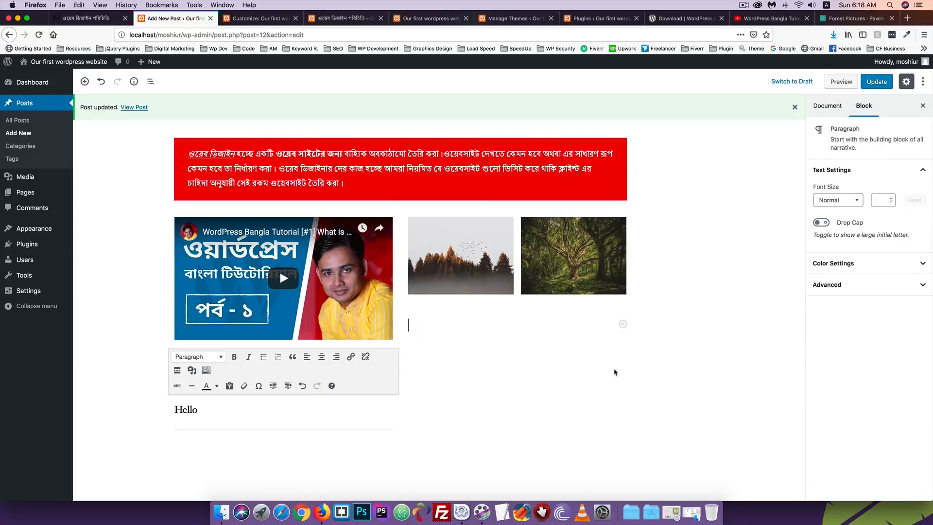
Browse the block library down to the Layout Elements category and expand it
left_click(624, 324)
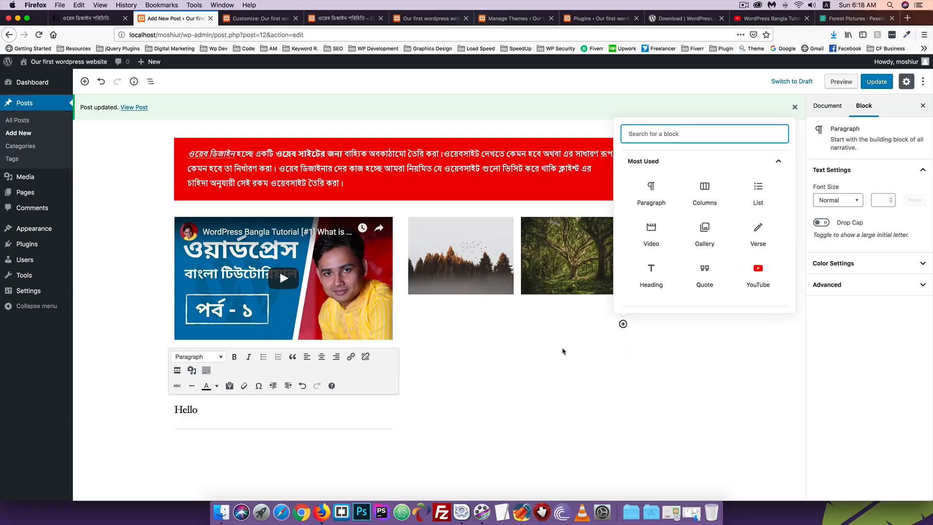
scroll(679, 237, "down", 5)
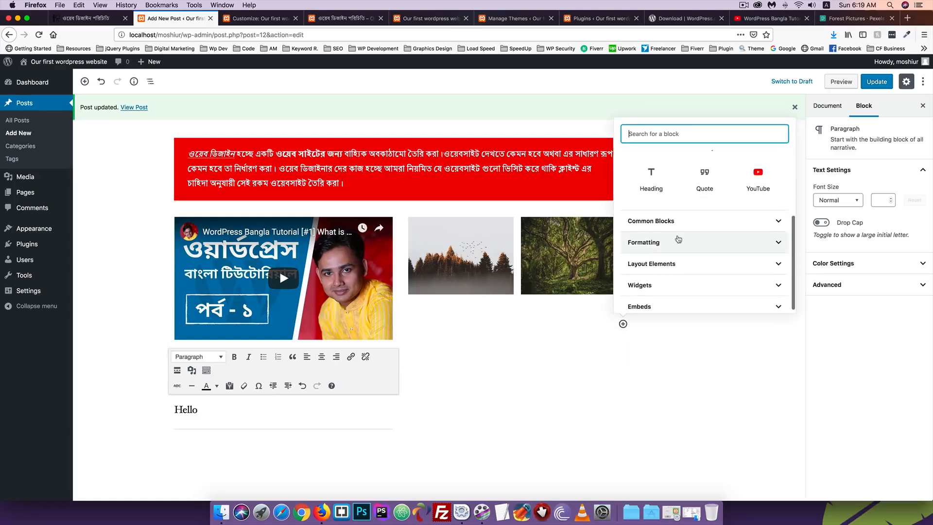
left_click(657, 217)
scroll(651, 228, "down", 5)
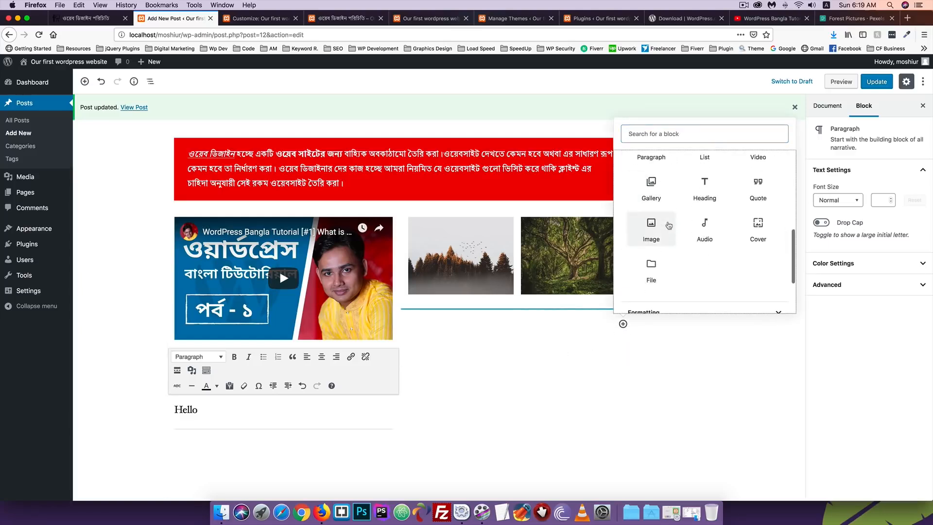
left_click(646, 243)
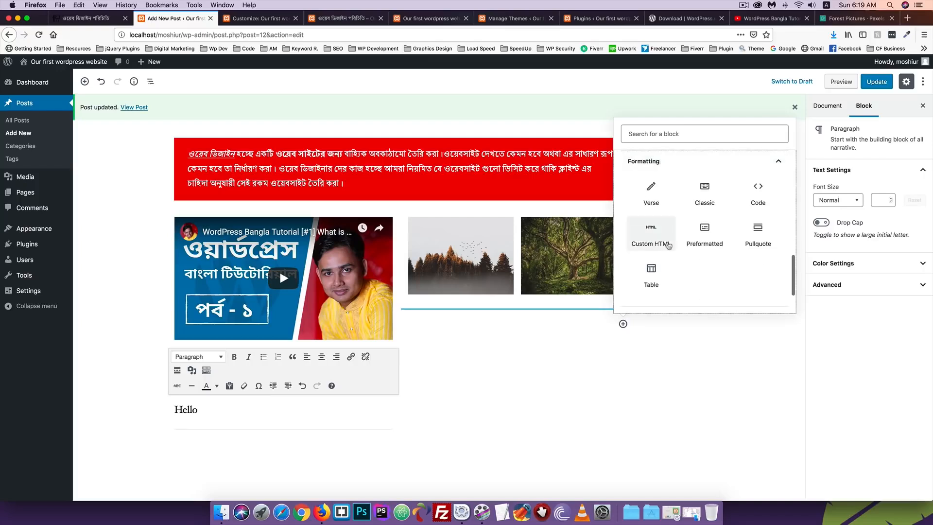
scroll(666, 243, "down", 3)
scroll(669, 245, "down", 1)
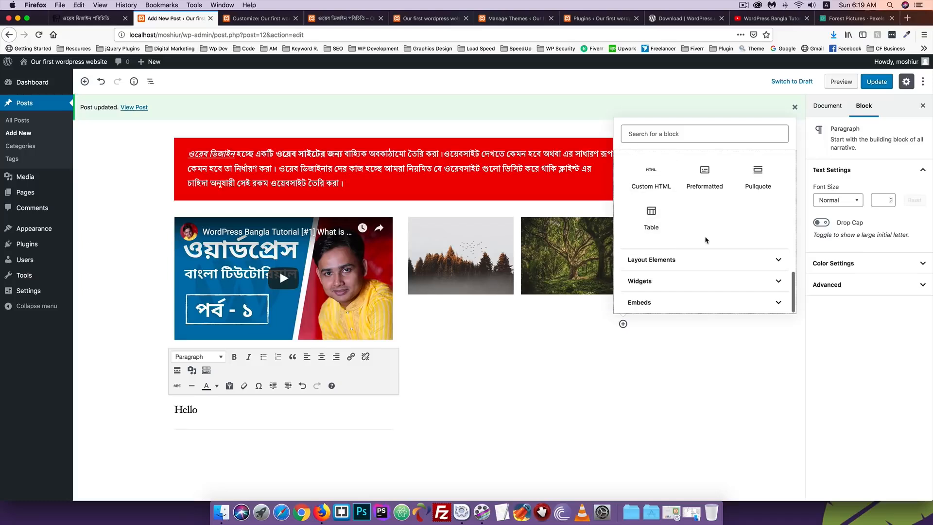
left_click(675, 261)
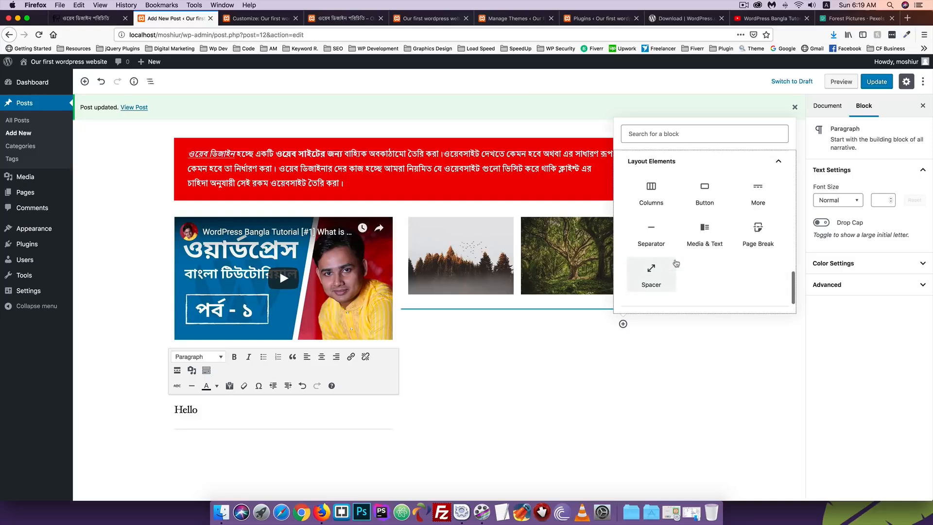
Insert a Button block below the gallery labelled 'Learn More'
left_click(708, 195)
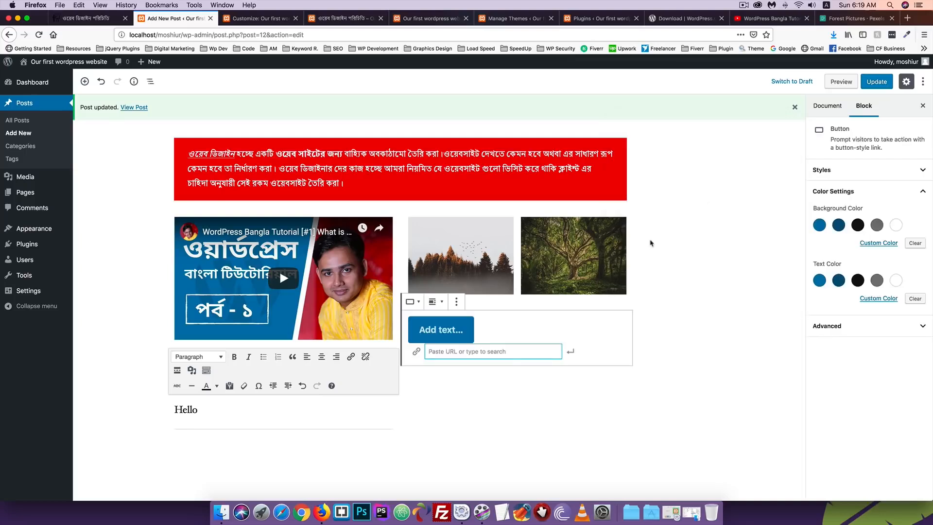
left_click(448, 330)
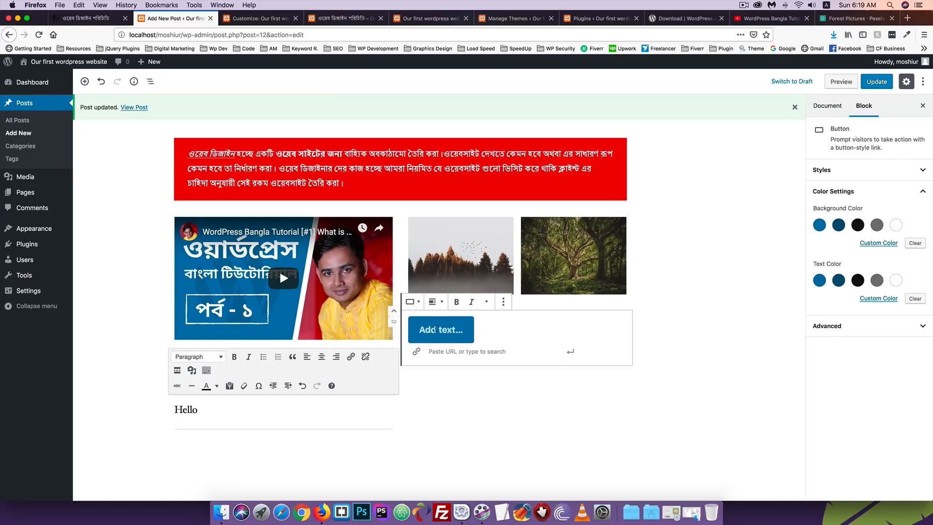
type("L")
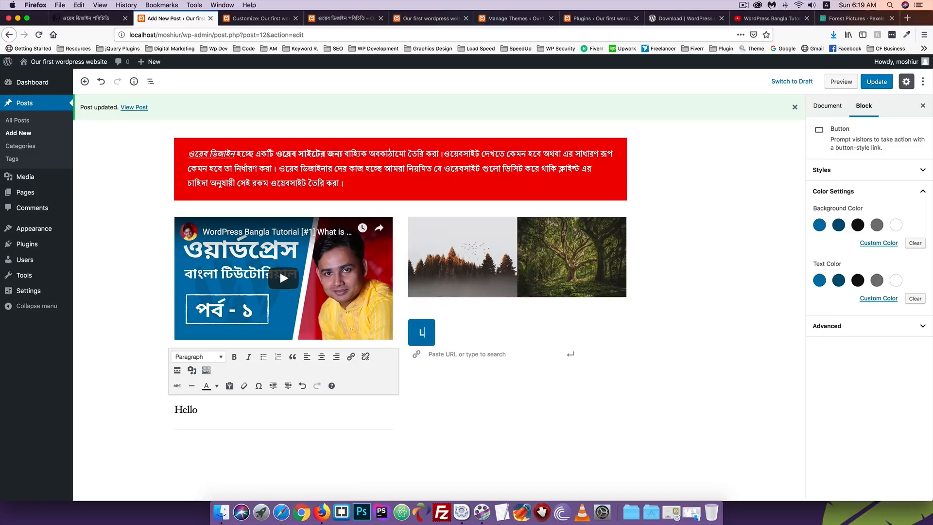
type("earn More")
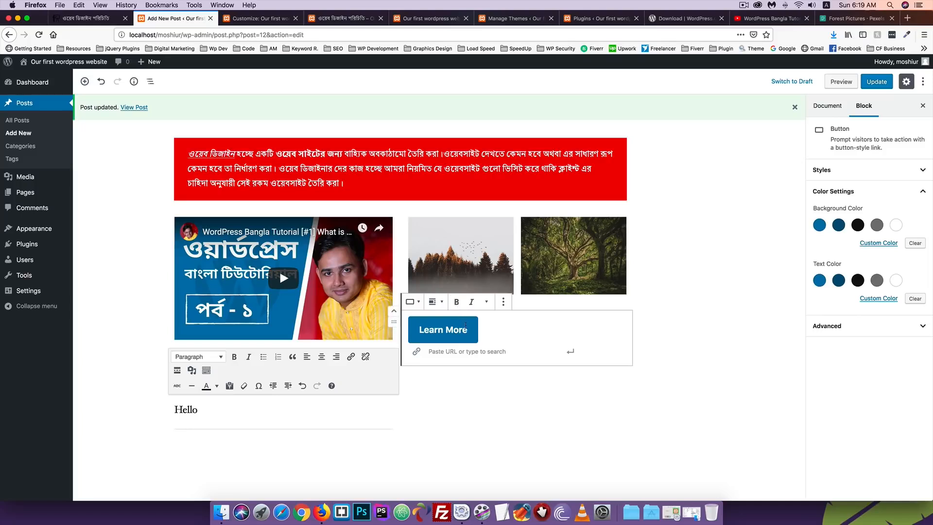
left_click_drag(467, 329, 416, 329)
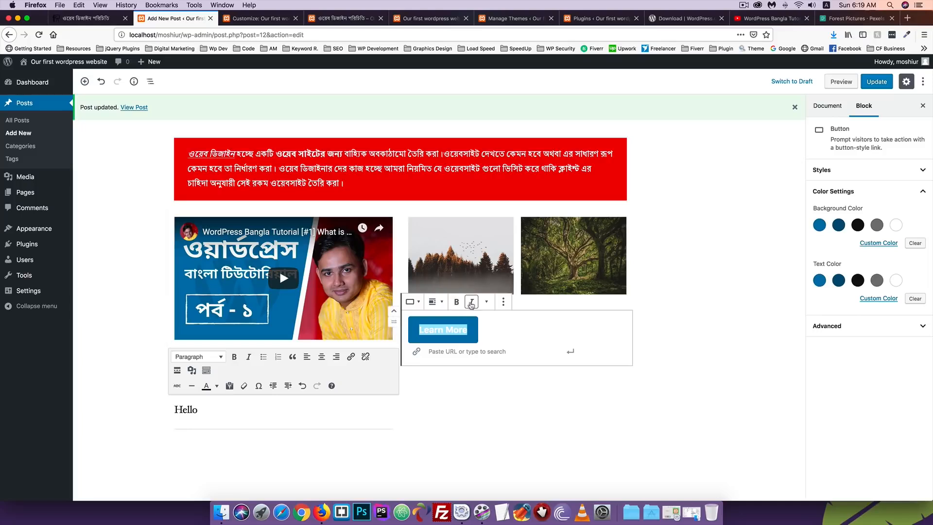
Give the Learn More button the Squared style and centre alignment
left_click(413, 302)
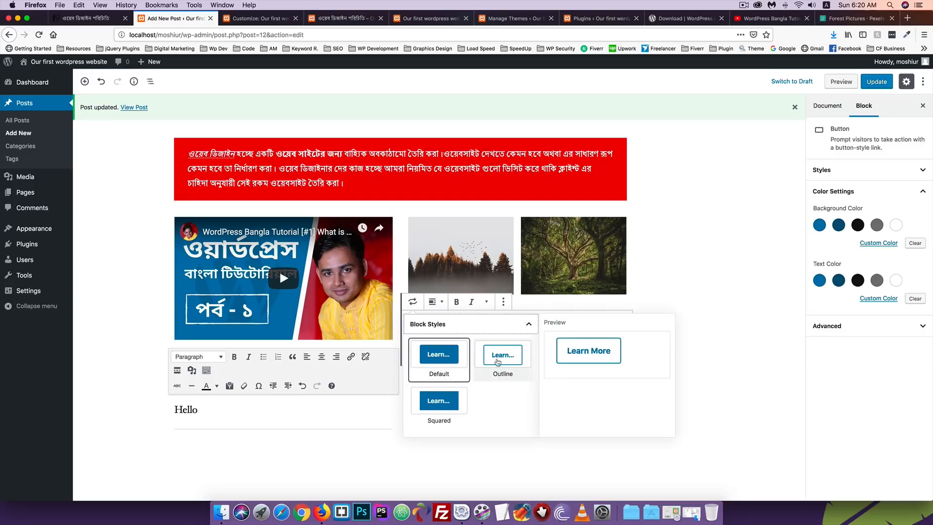
left_click(442, 400)
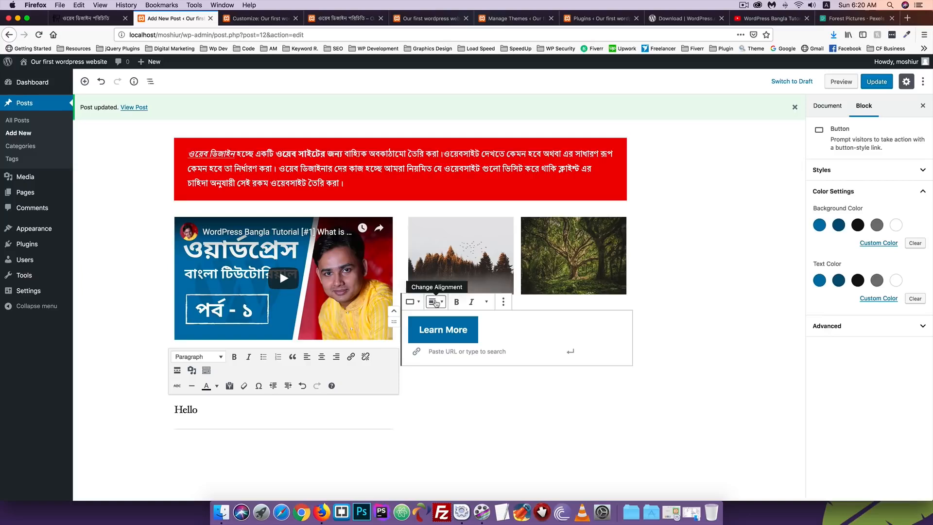
left_click(445, 305)
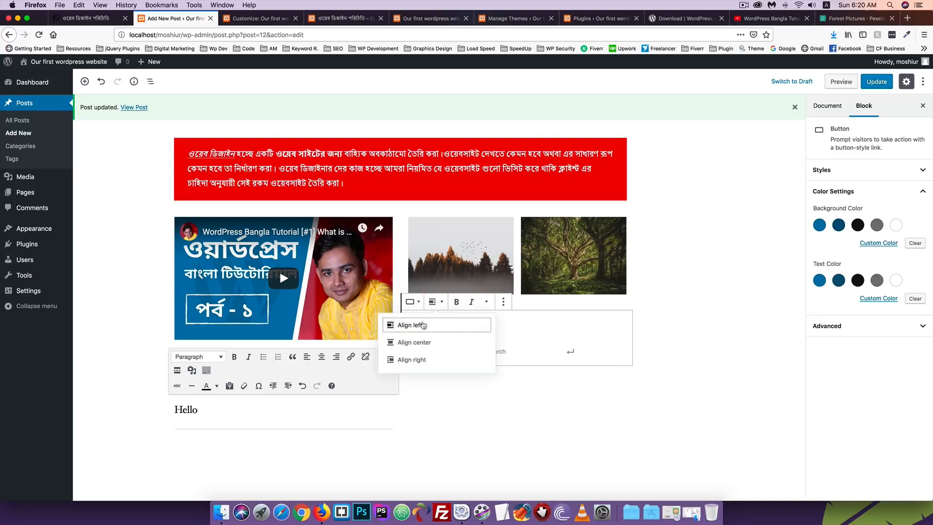
left_click(422, 342)
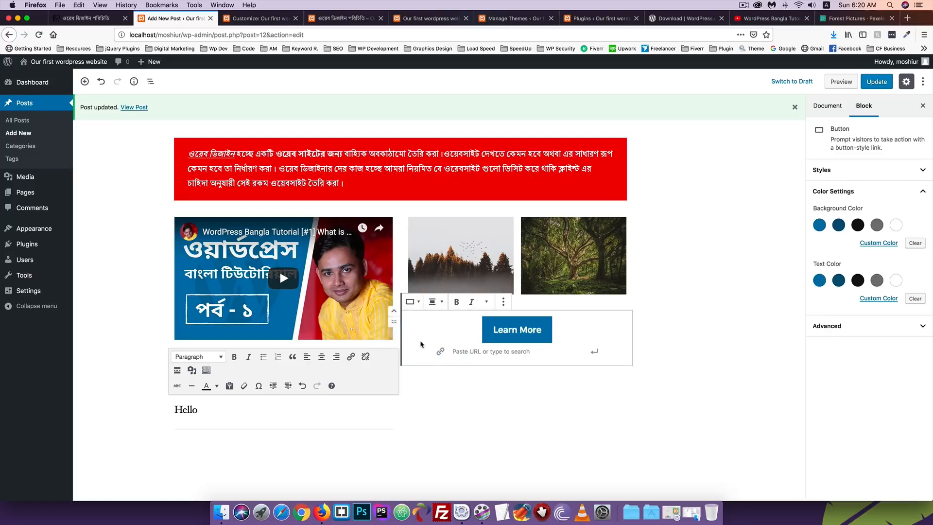
left_click(503, 302)
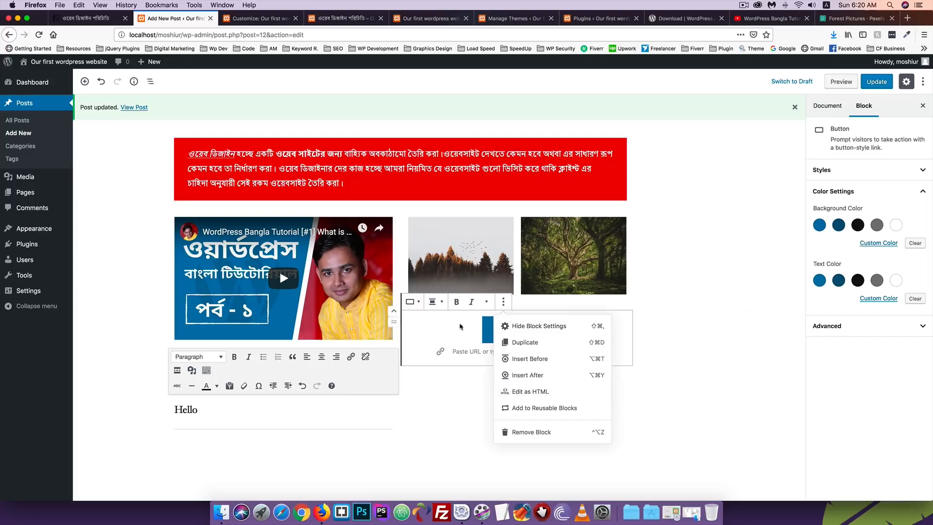
View the button as HTML, remove an extra space in its class, then return to visual editing
left_click(477, 330)
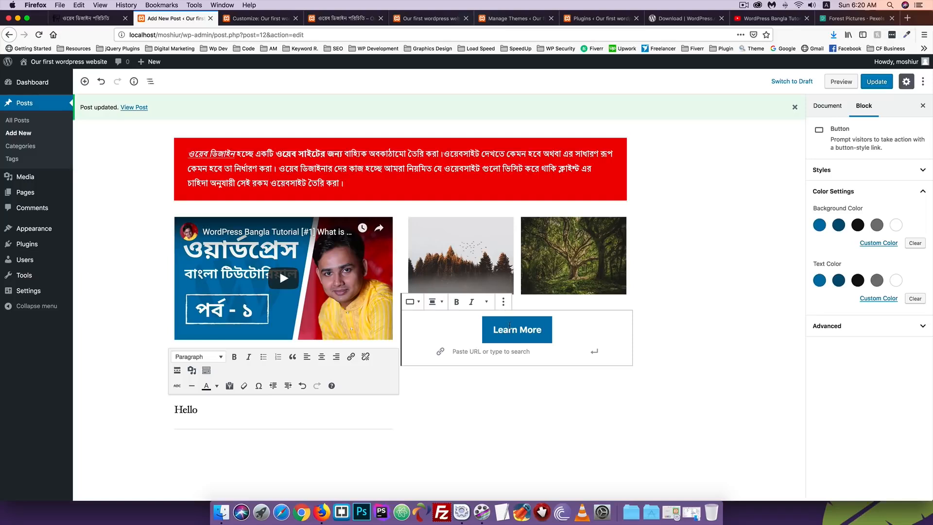
left_click(504, 302)
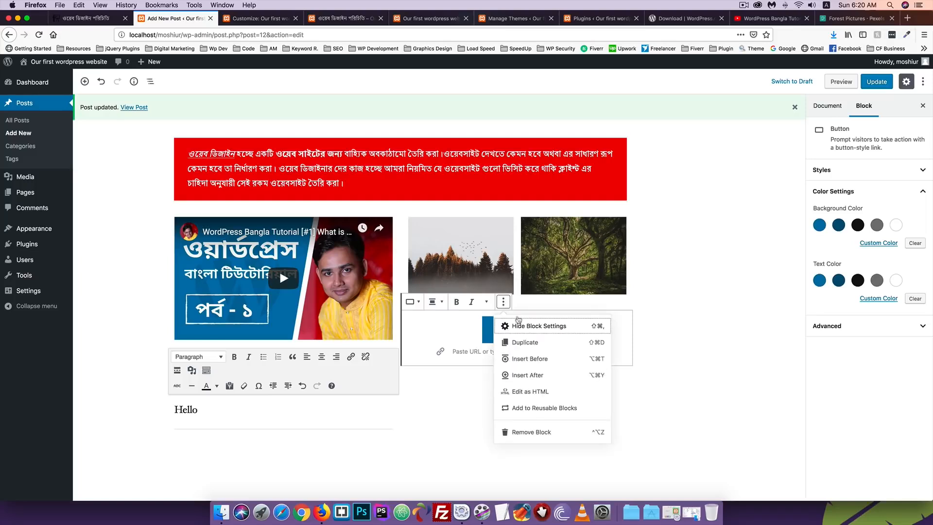
left_click(523, 395)
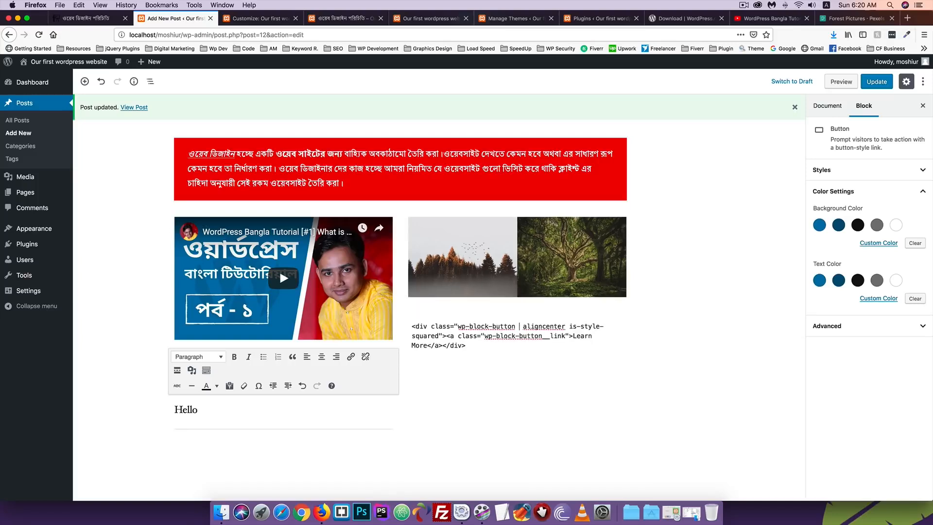
key("BackSpace")
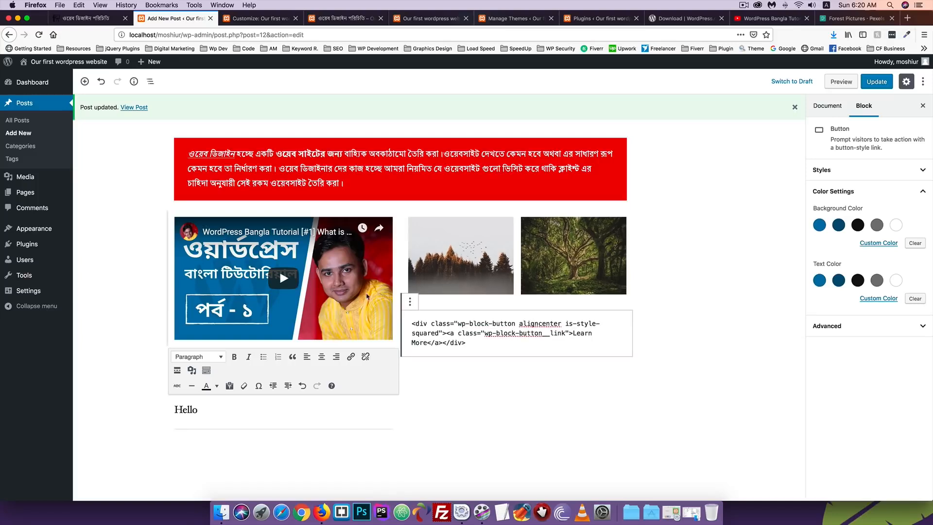
left_click(410, 302)
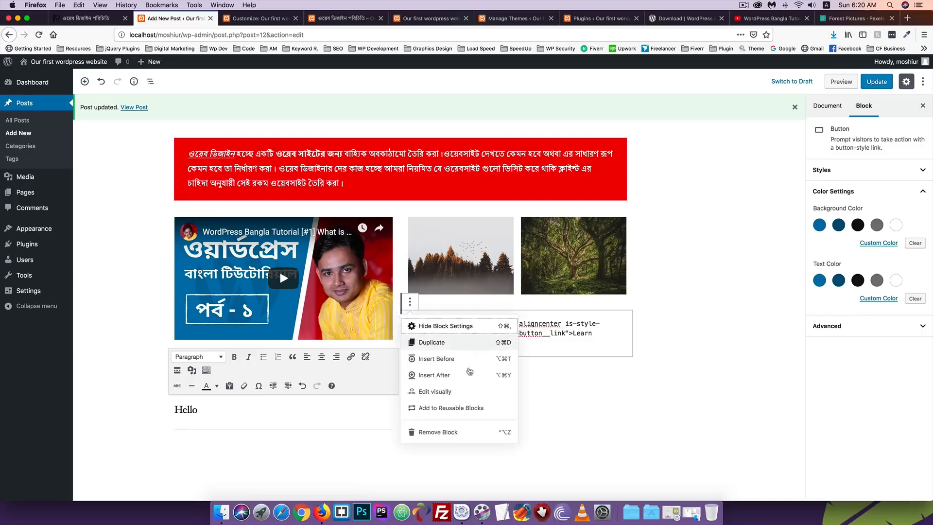
left_click(436, 393)
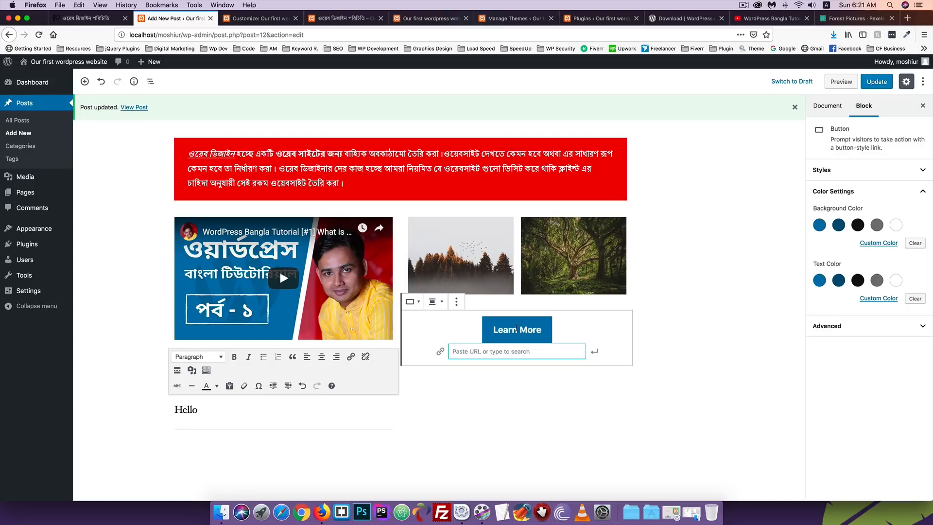
type("https")
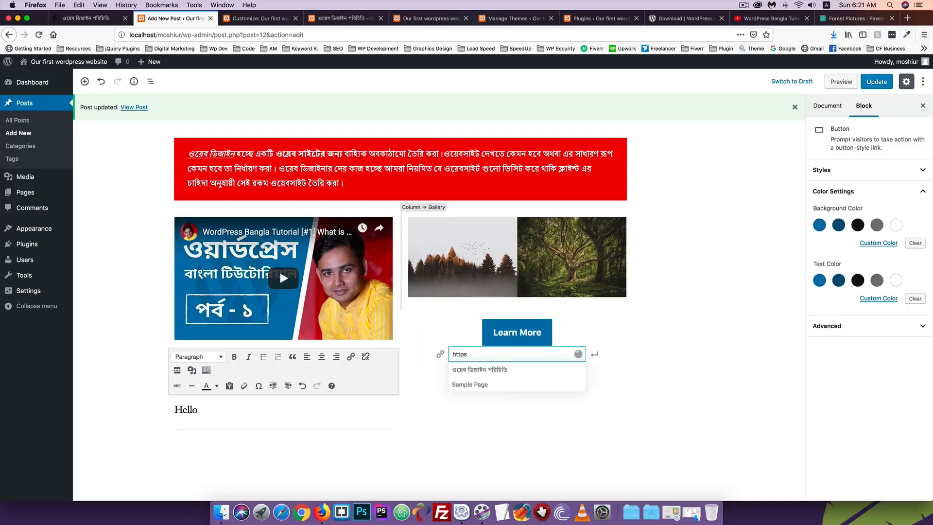
type(":")
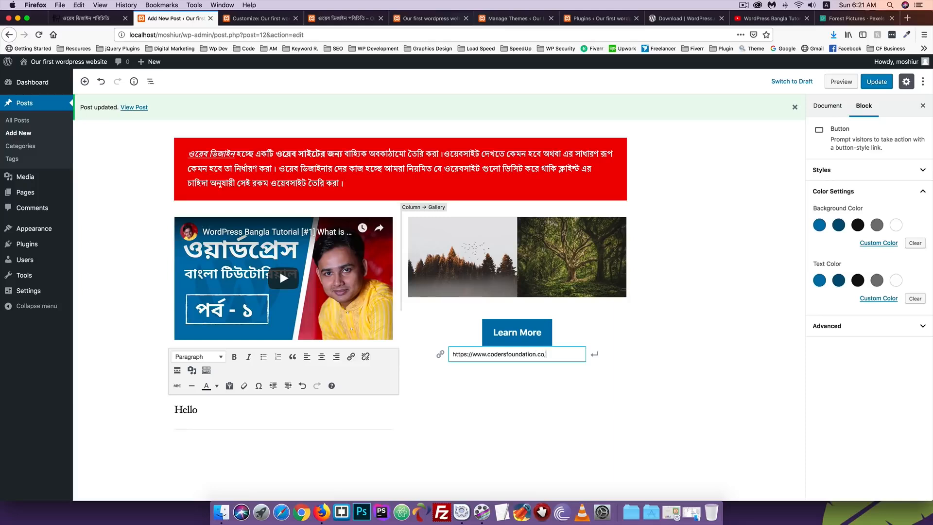
type("/")
left_click(595, 352)
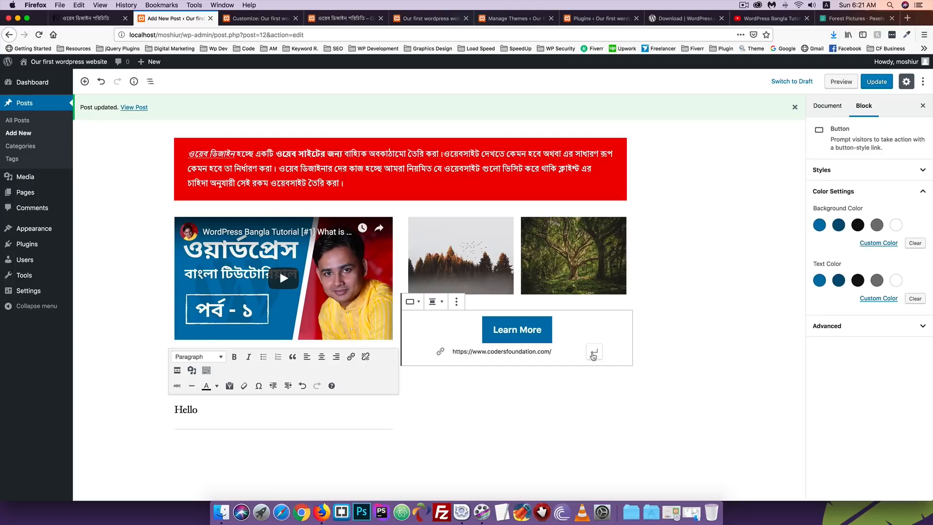
left_click(877, 83)
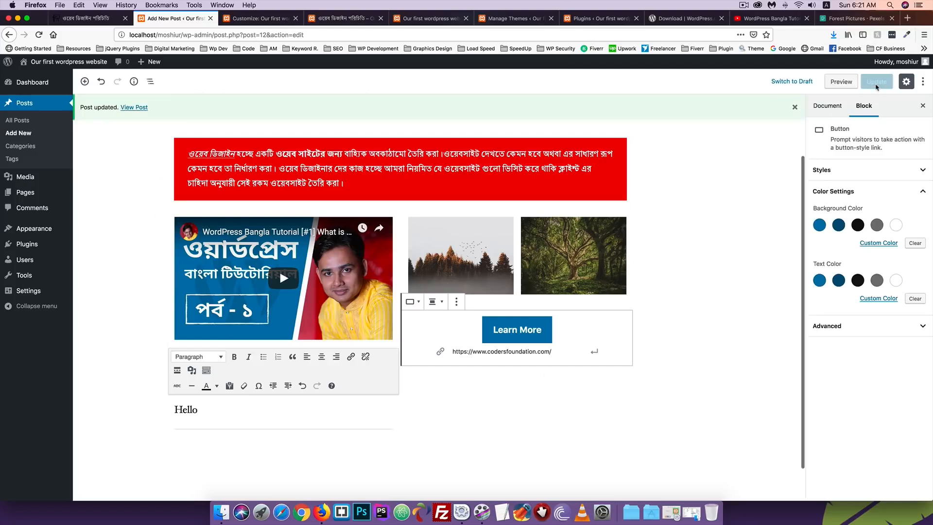
Reload the live post, test the Learn More link, then return to the editor
left_click(336, 18)
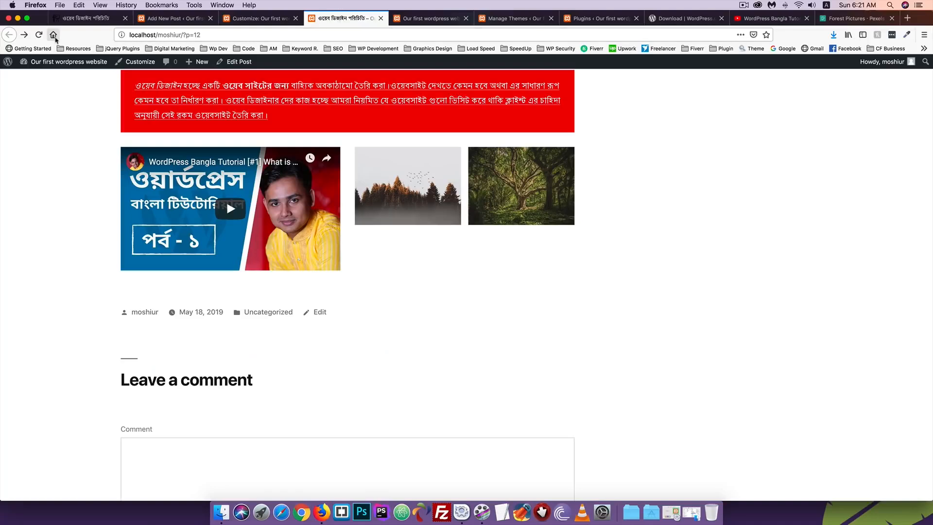
left_click(39, 34)
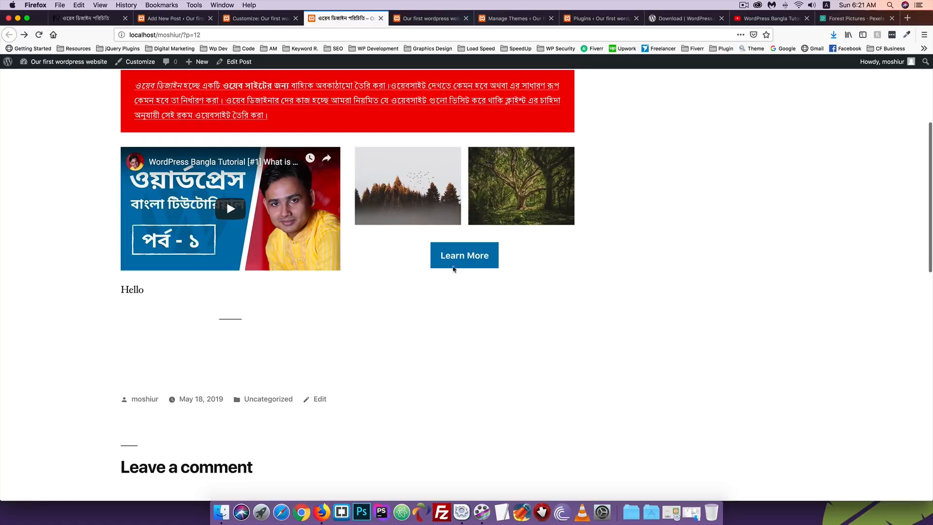
left_click(455, 262)
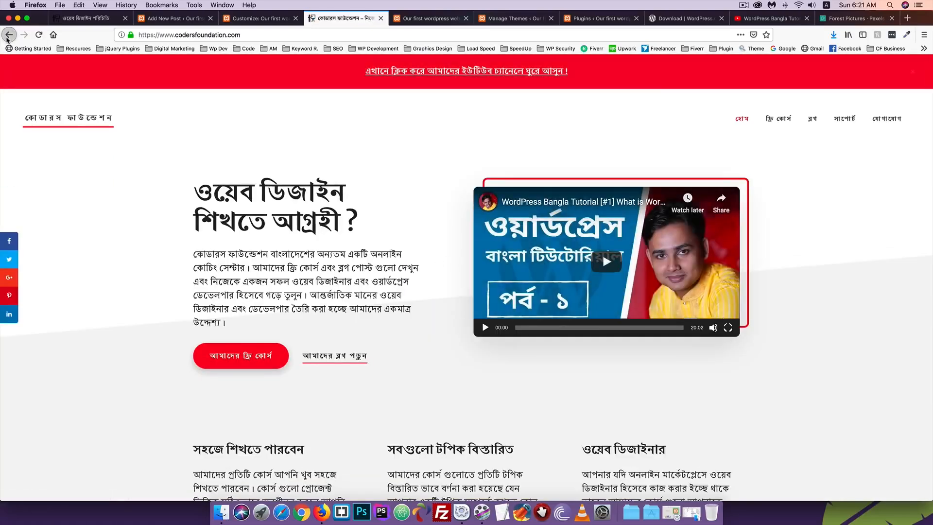
left_click(10, 36)
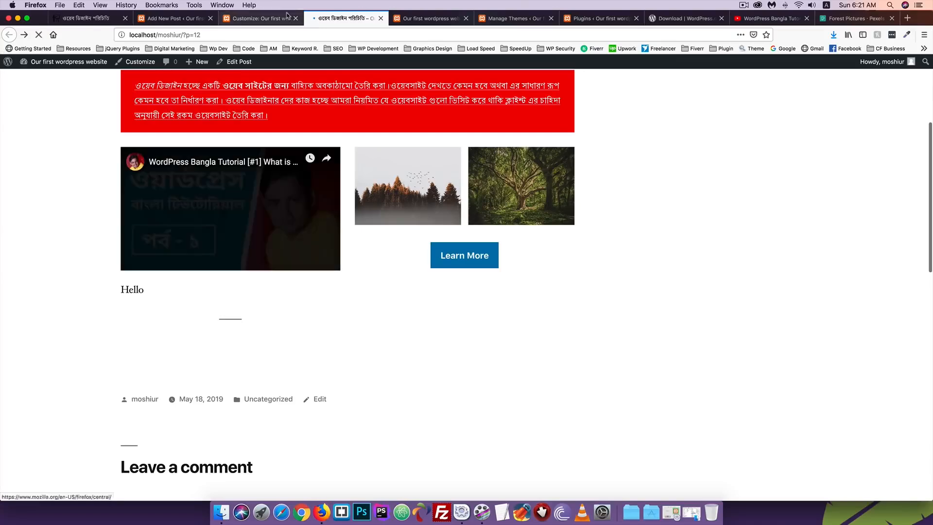
left_click(175, 18)
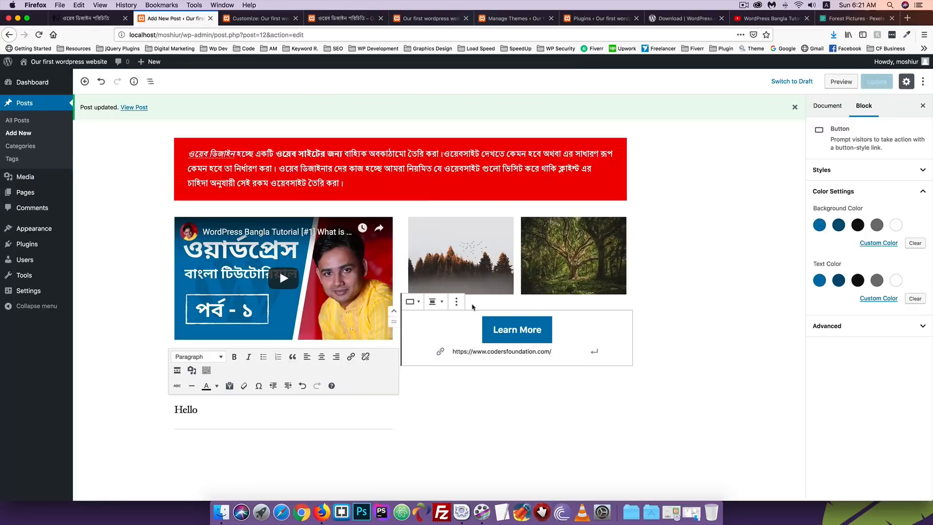
Give the Learn More button a black background and white text
left_click(457, 302)
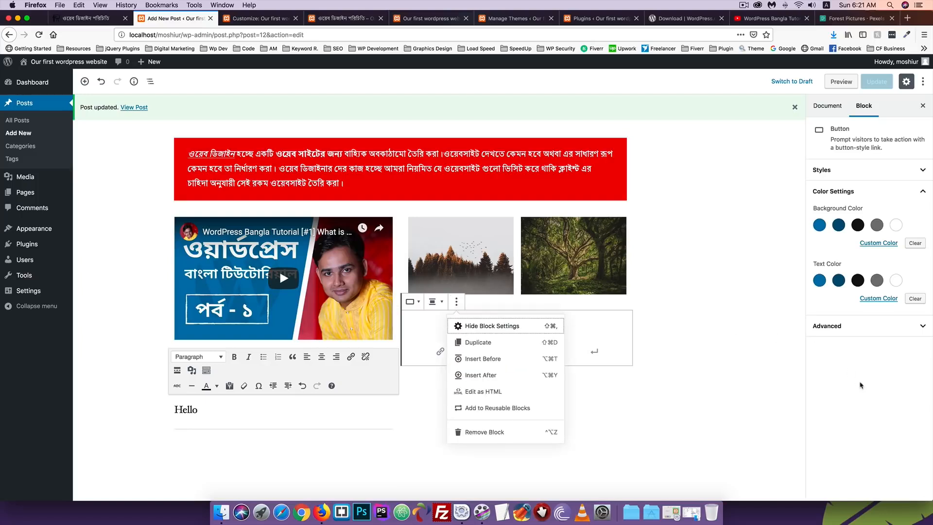
left_click(685, 351)
left_click(502, 329)
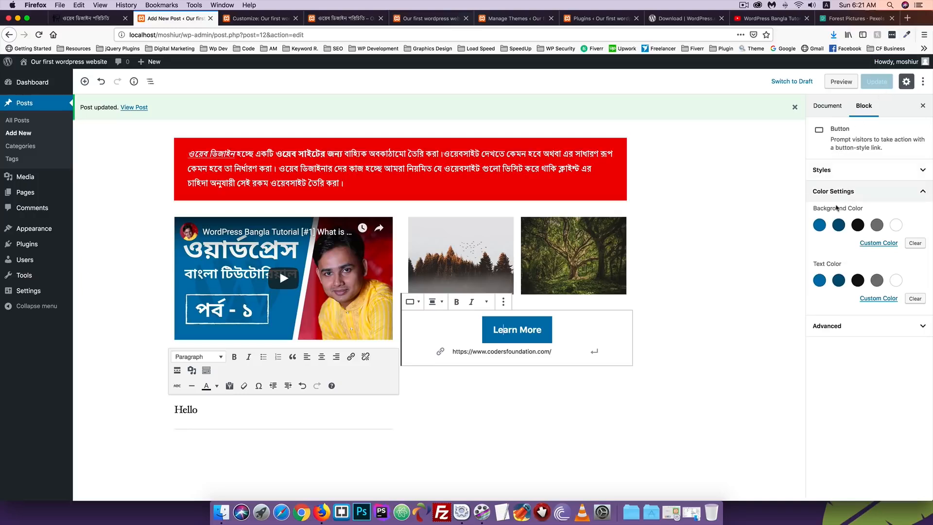
left_click(858, 226)
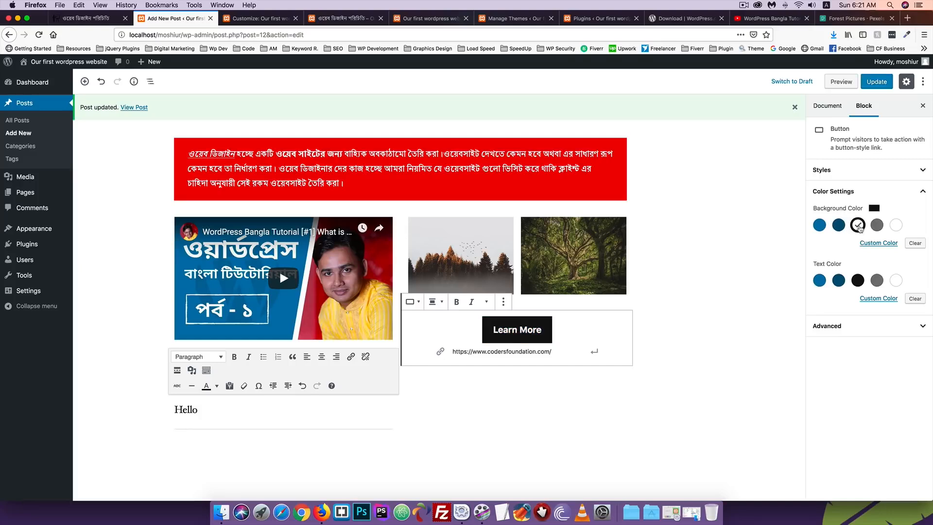
left_click(838, 280)
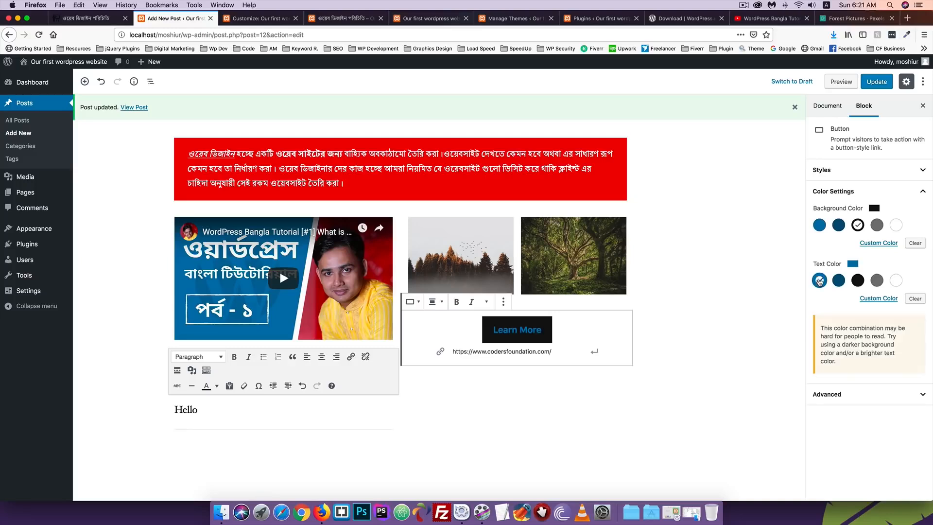
left_click(855, 282)
left_click(896, 282)
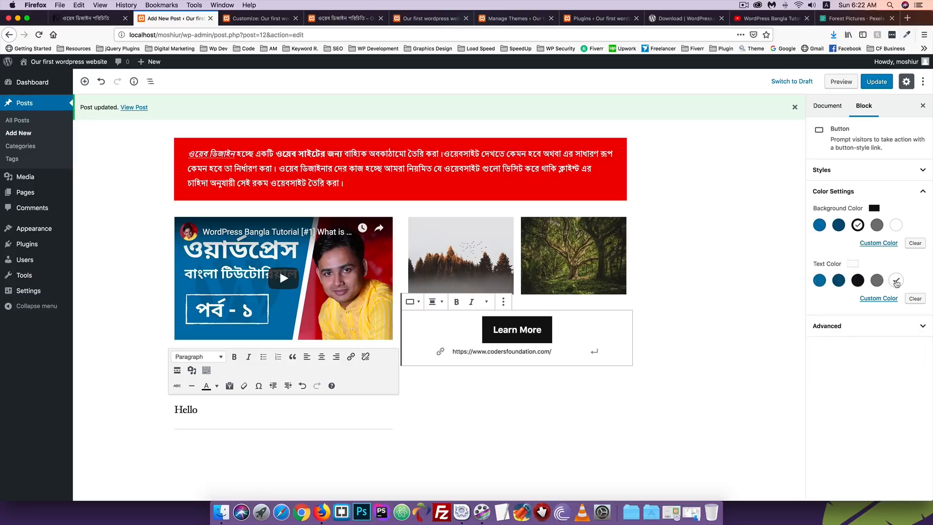
Review the button's Advanced CSS class field, then show the post's Document settings
left_click(827, 326)
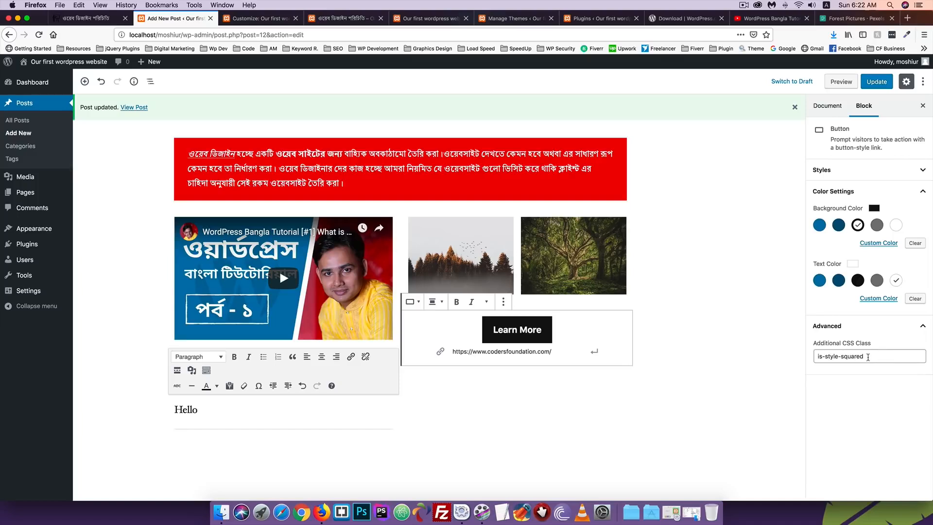
left_click_drag(868, 357, 786, 355)
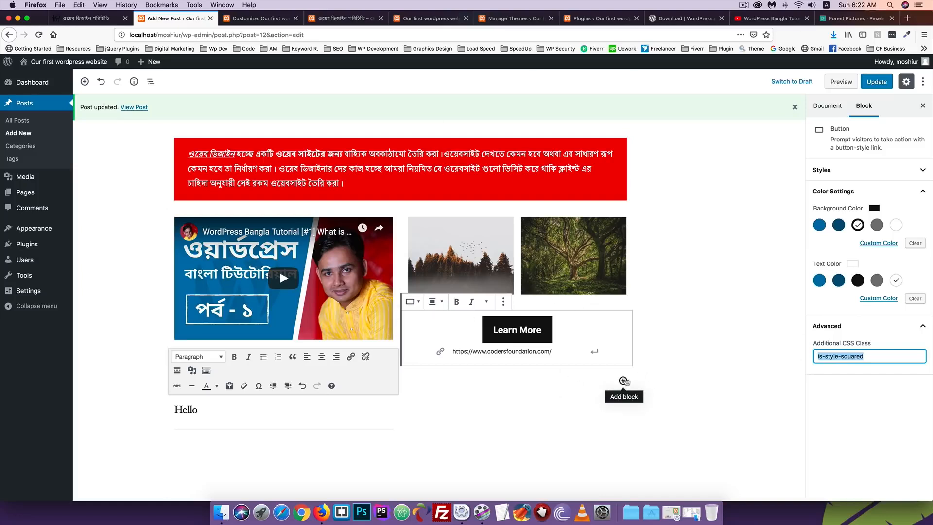
left_click(209, 413)
left_click(134, 223)
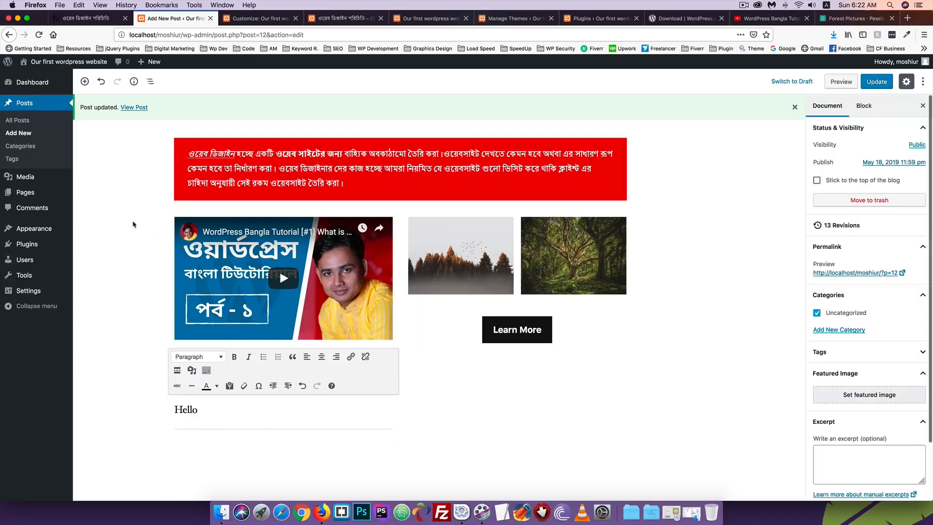
Add a Separator block from Layout Elements below the Hello text
scroll(452, 352, "up", 3)
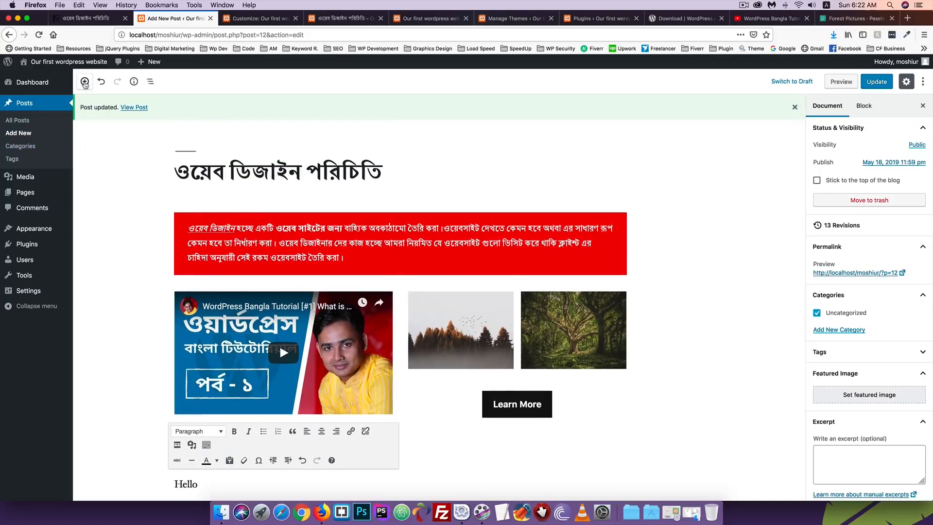
left_click(85, 82)
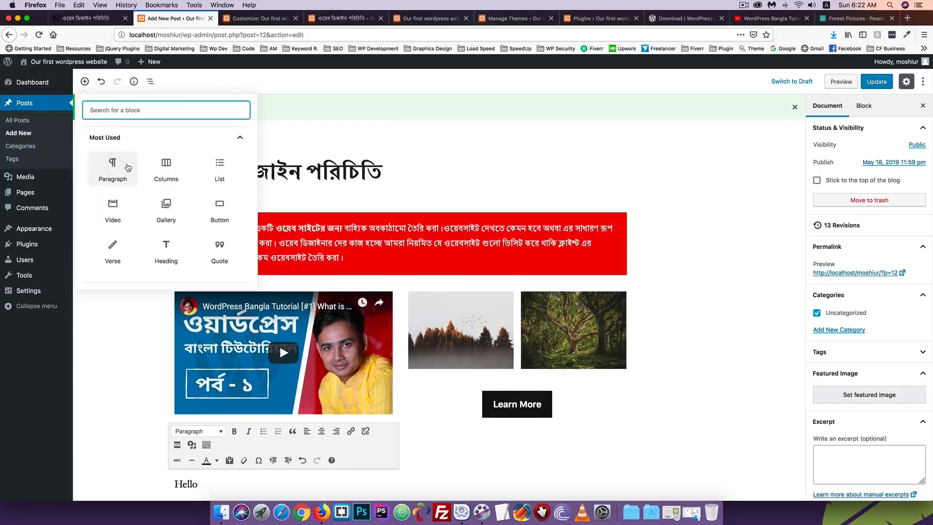
scroll(125, 167, "down", 3)
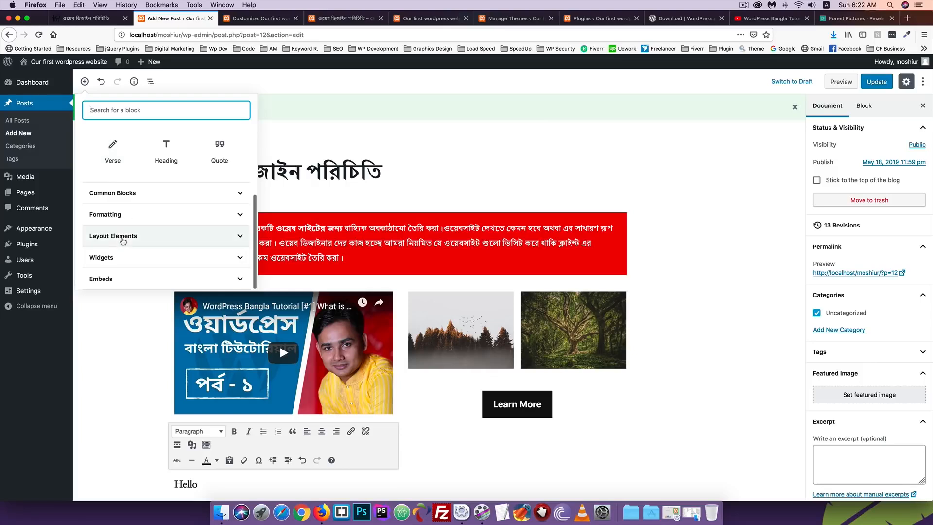
left_click(124, 237)
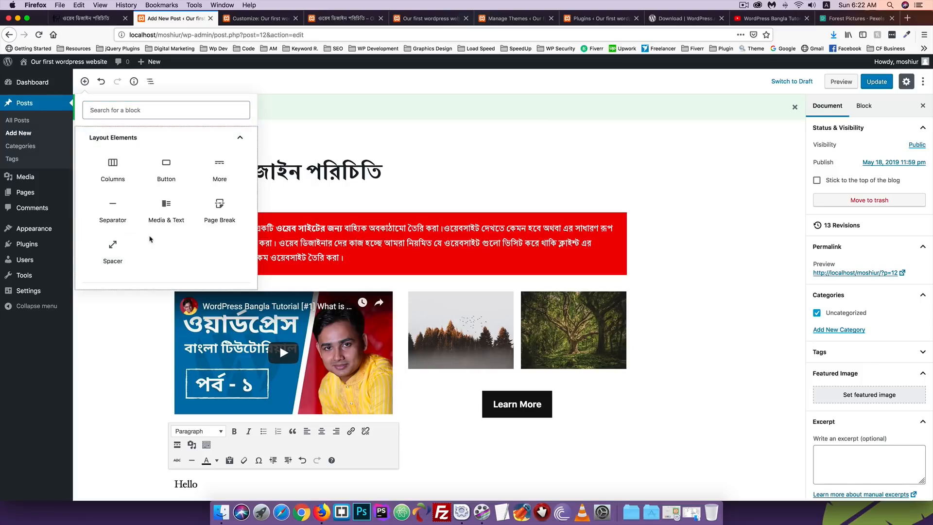
scroll(163, 229, "down", 1)
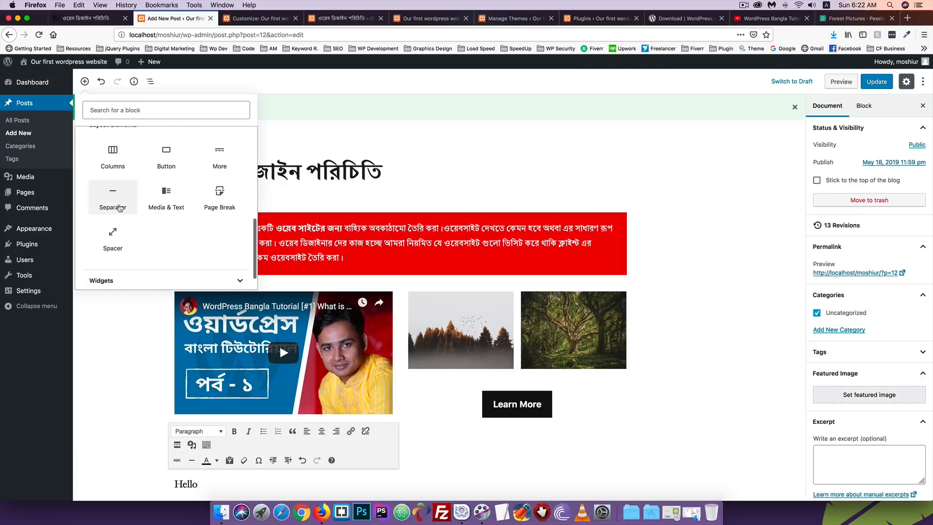
left_click(117, 204)
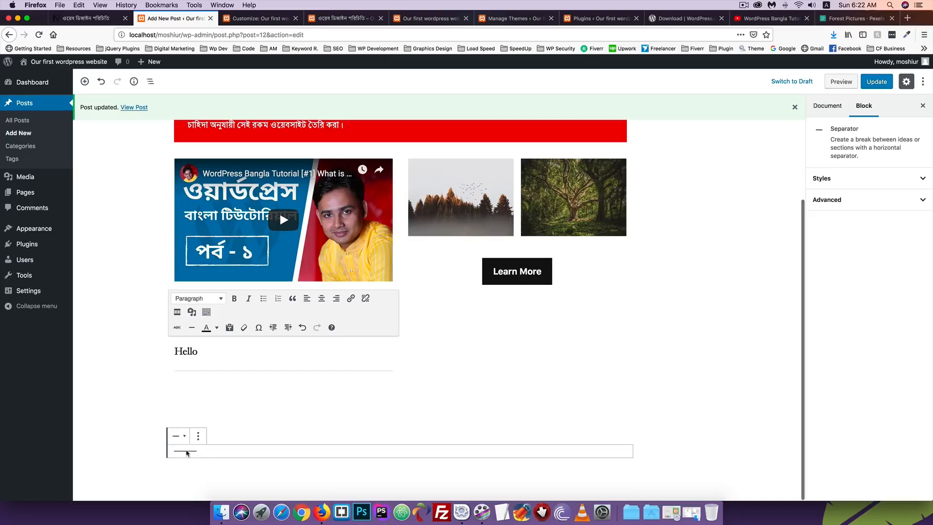
Remove the Classic block containing 'Hello'
left_click(236, 373)
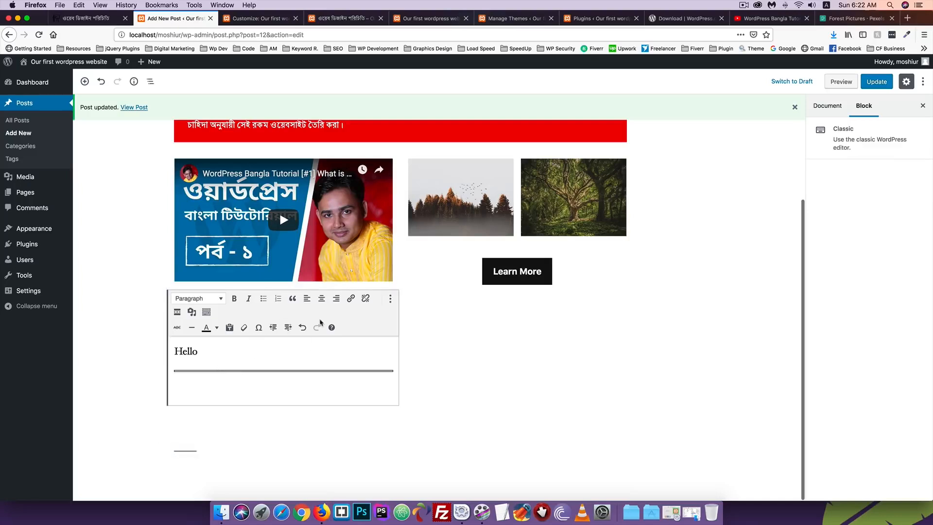
left_click(390, 299)
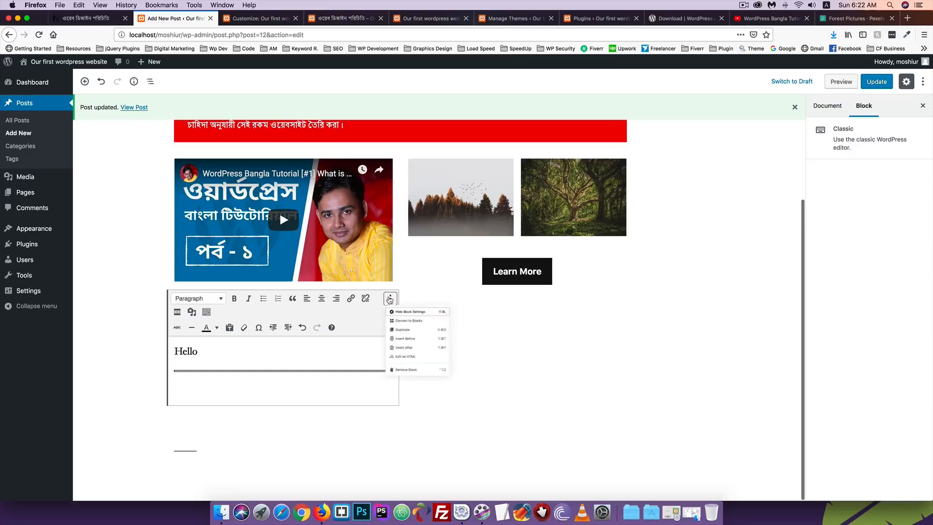
left_click(414, 427)
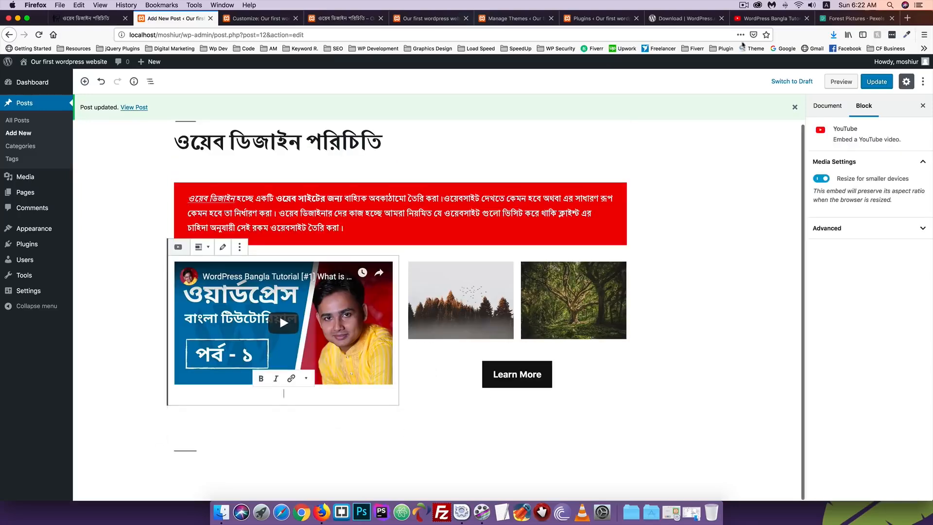
Update the post, check the reloaded live page, and return to the editor
left_click(876, 81)
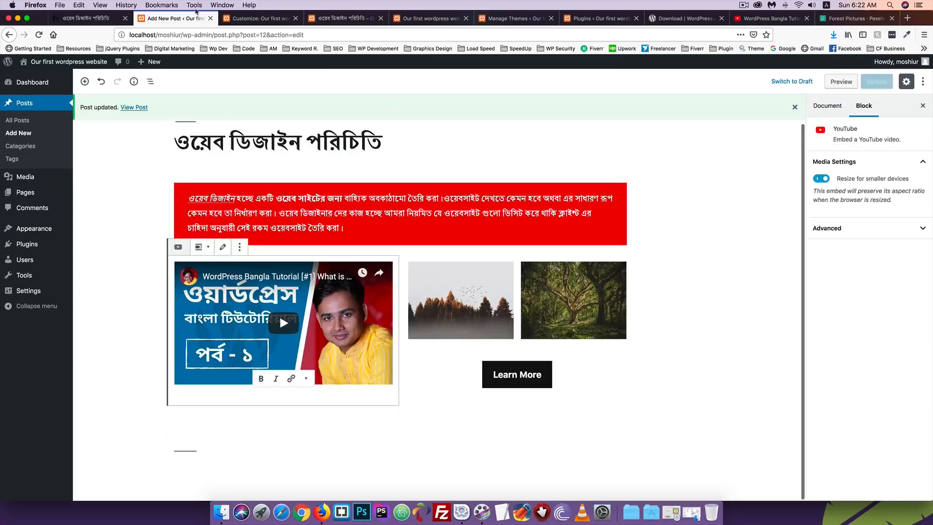
left_click(340, 18)
left_click(39, 34)
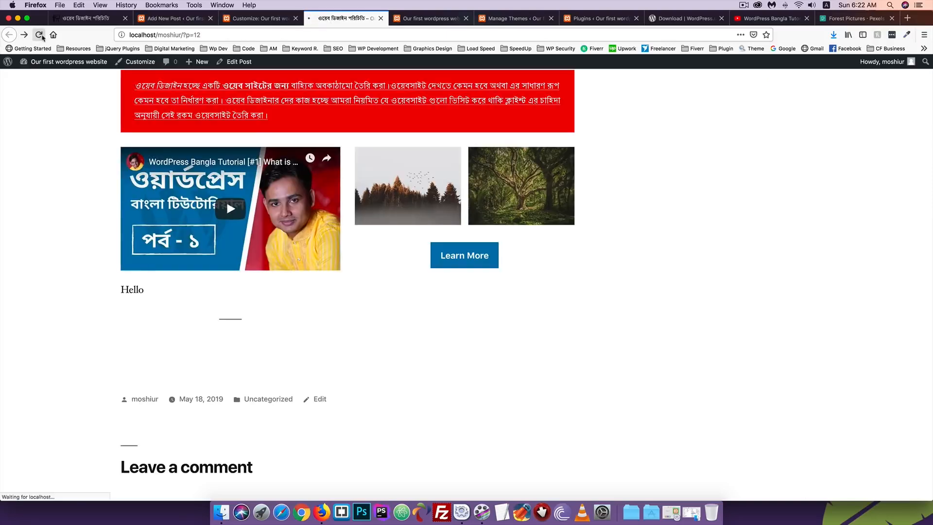
scroll(40, 148, "down", 2)
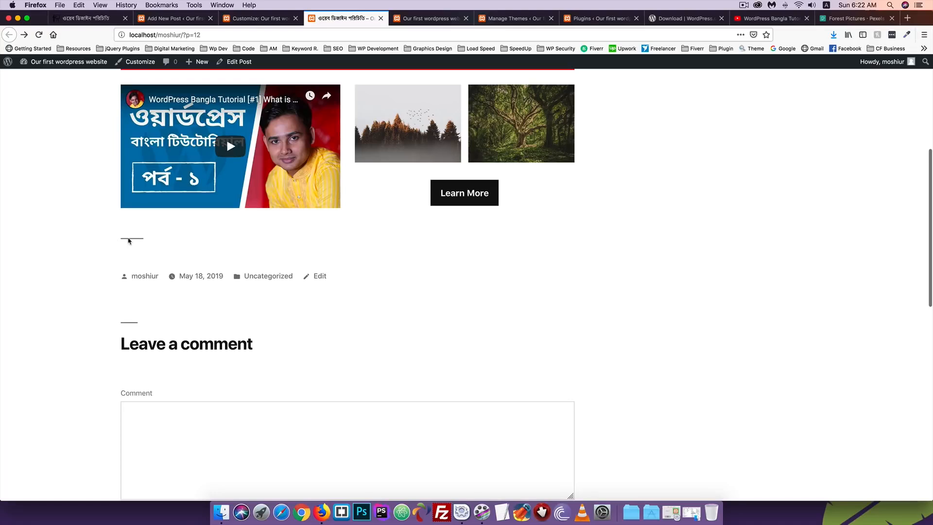
left_click(175, 18)
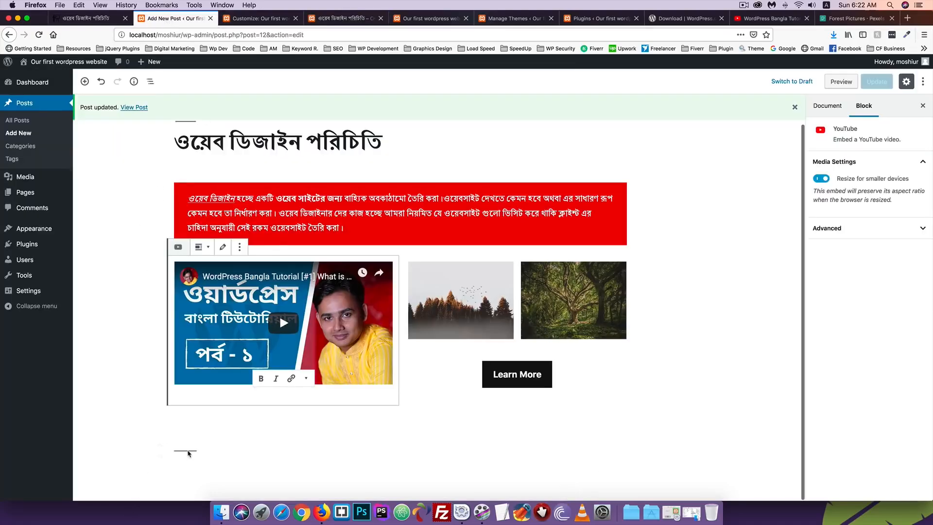
Switch the separator under the video and images to the Wide Line style
left_click(188, 453)
key("shift+Up")
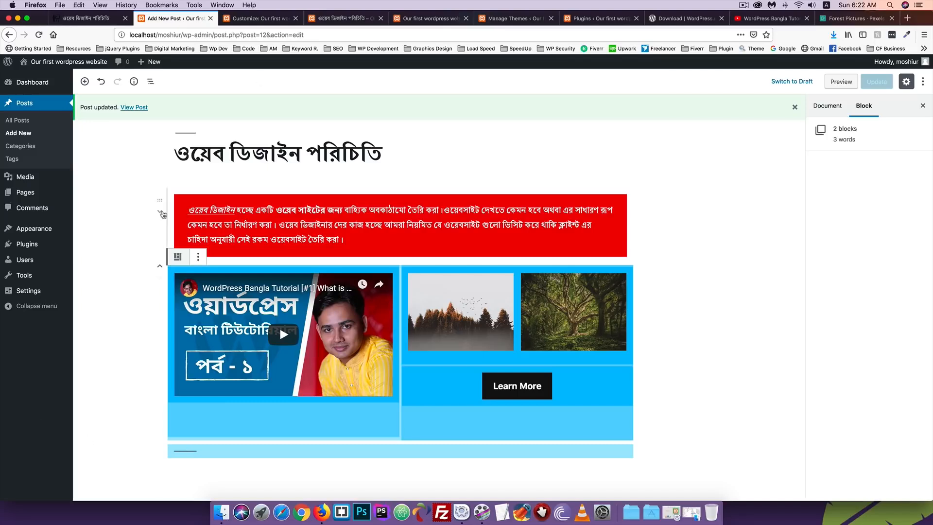
left_click(121, 246)
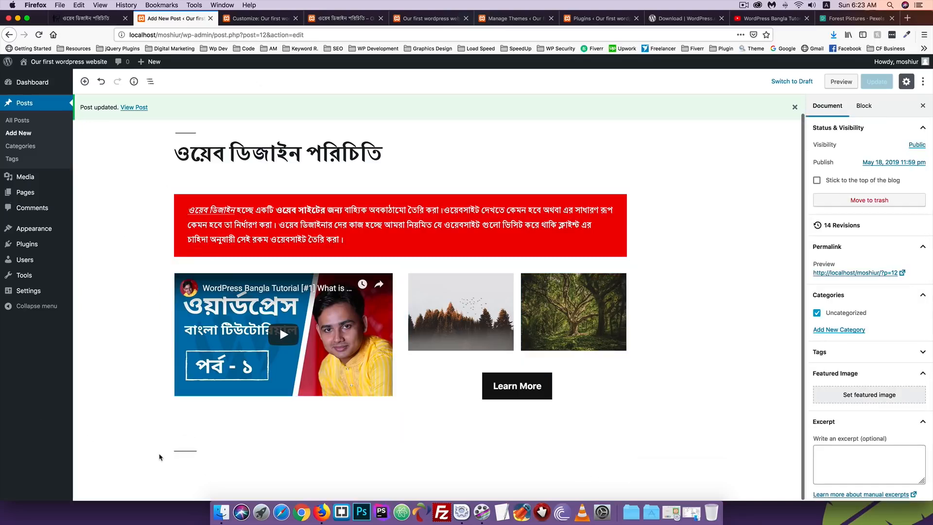
left_click(179, 452)
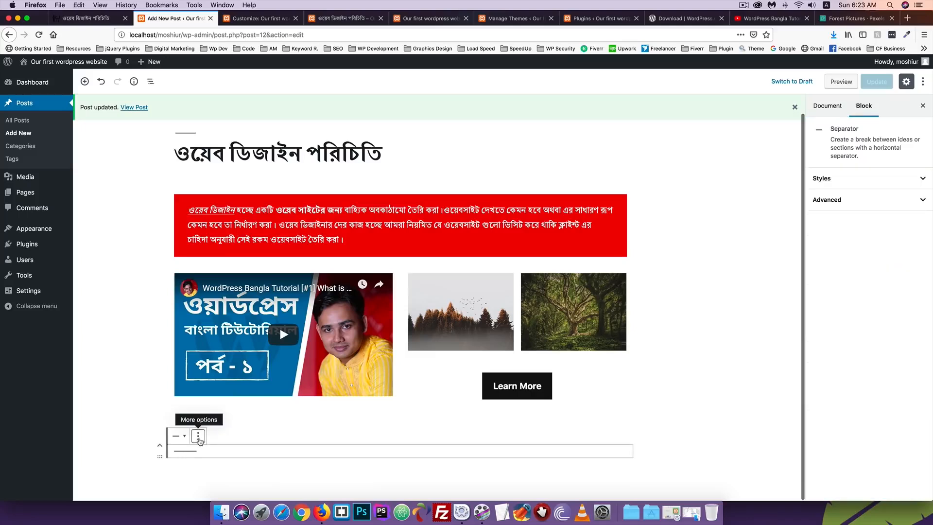
left_click(184, 437)
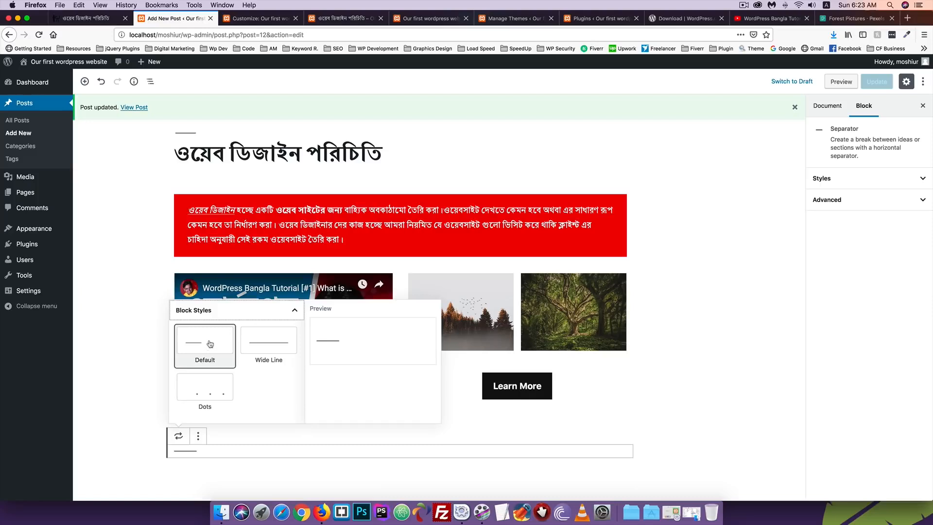
left_click(267, 354)
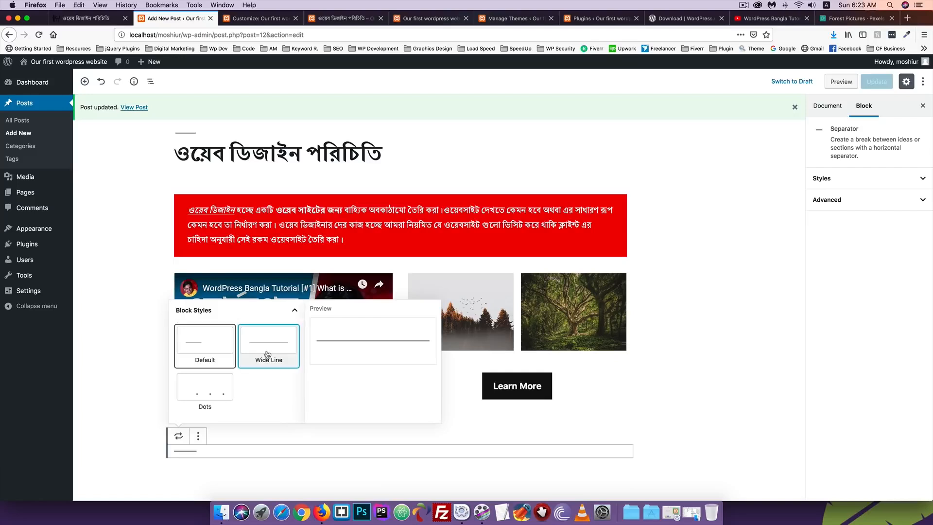
Update the post and reload the live page to confirm the wide separator
left_click(876, 82)
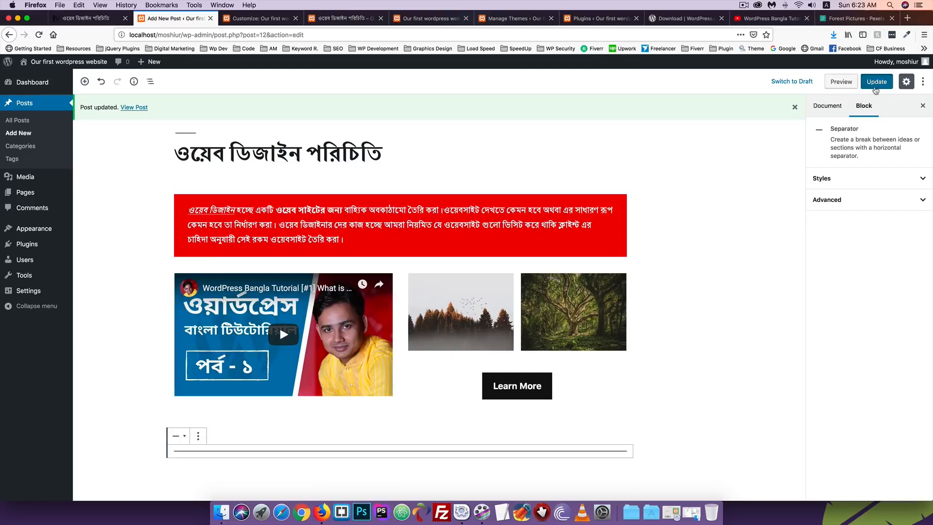
left_click(258, 18)
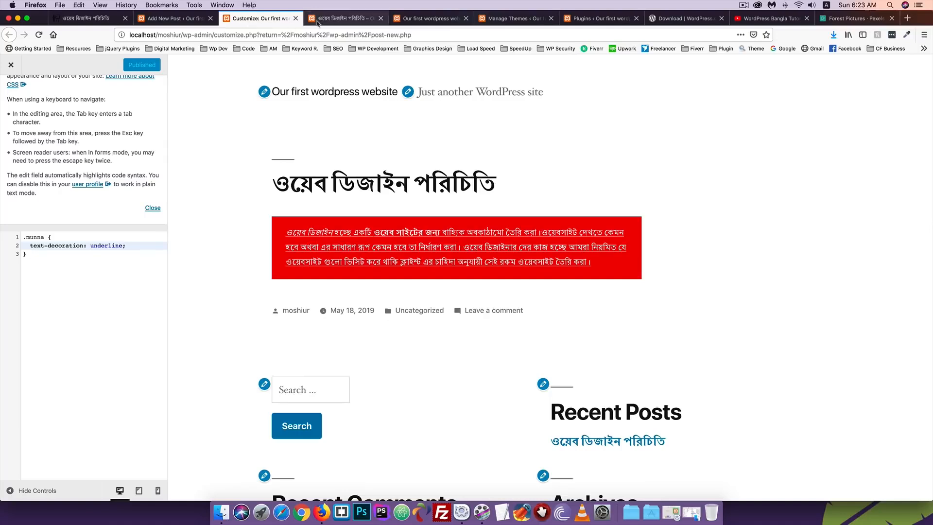
left_click(342, 18)
left_click(38, 35)
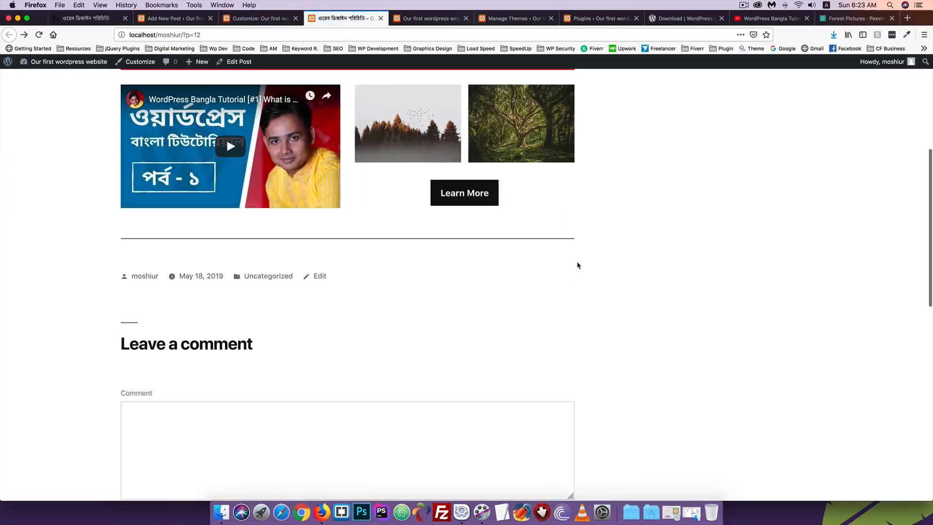
scroll(577, 251, "up", 2)
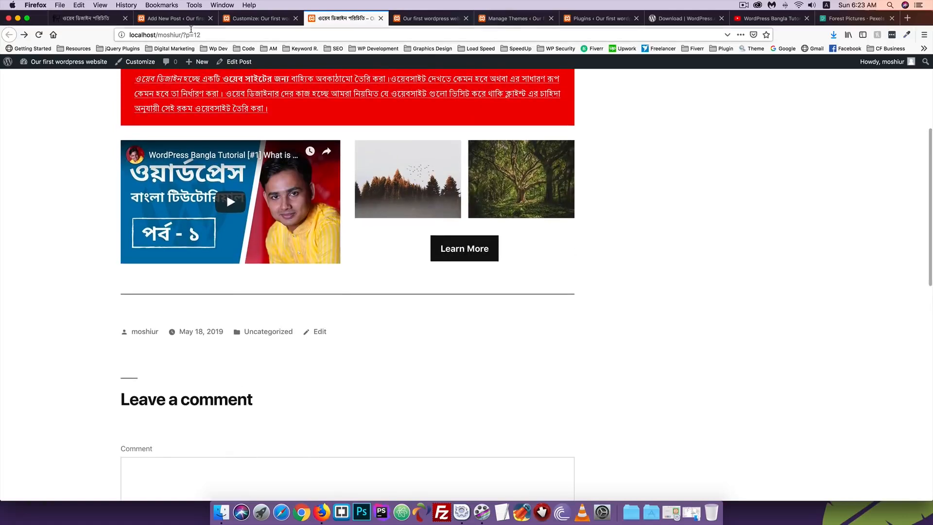
left_click(179, 19)
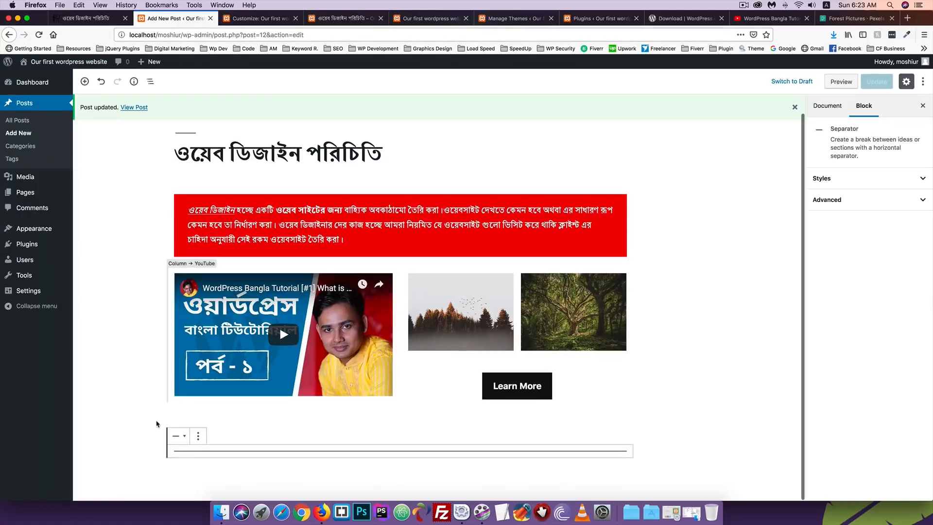
Try the Dots separator style, revert to Wide Line, and update the post
left_click(198, 438)
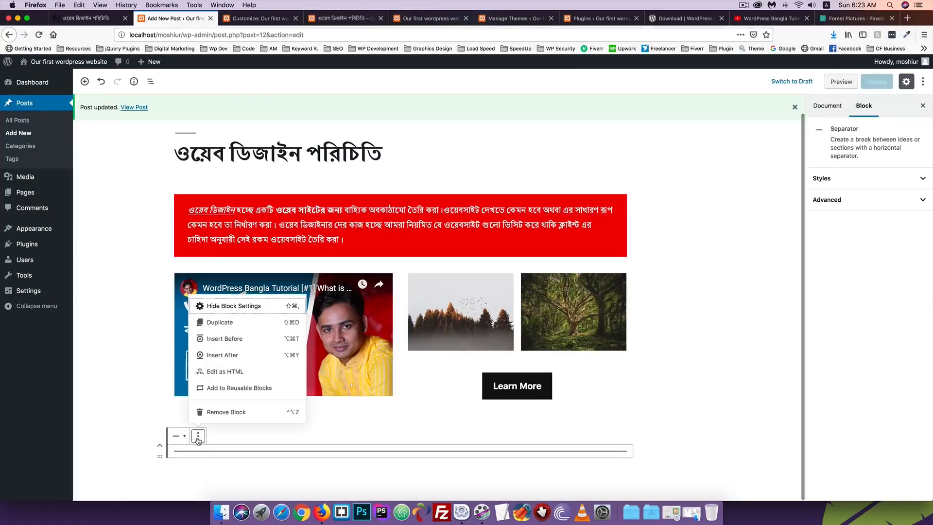
left_click(178, 436)
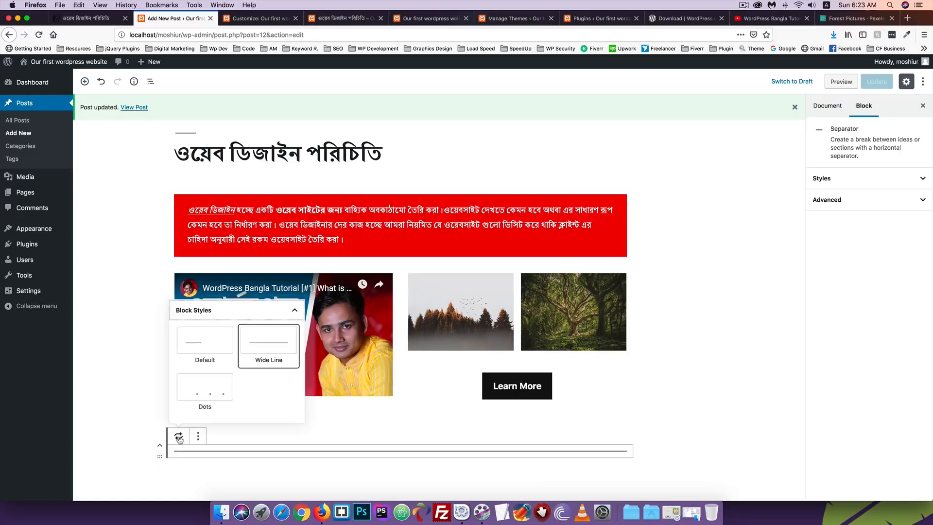
left_click(204, 398)
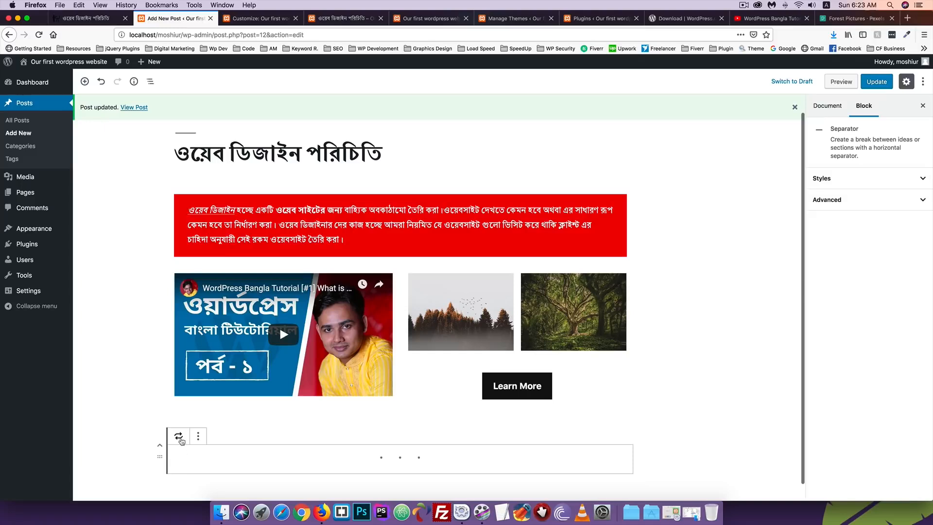
left_click(181, 436)
left_click(268, 342)
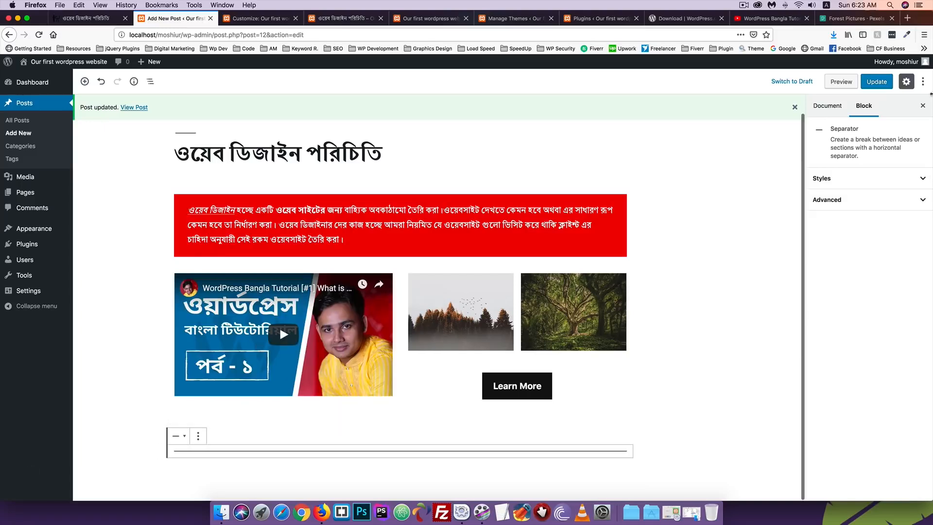
left_click(868, 84)
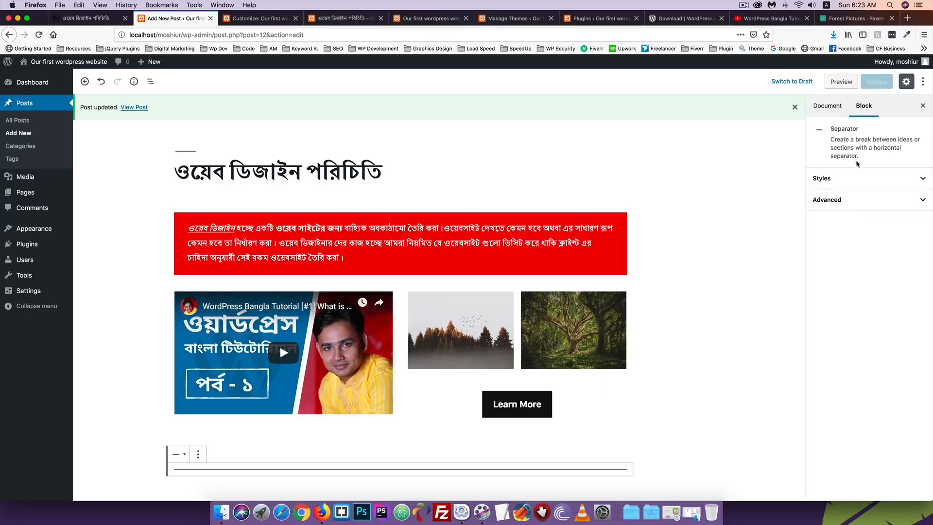
Review the separator's Styles and Advanced settings, then bring up the block inserter
left_click(842, 178)
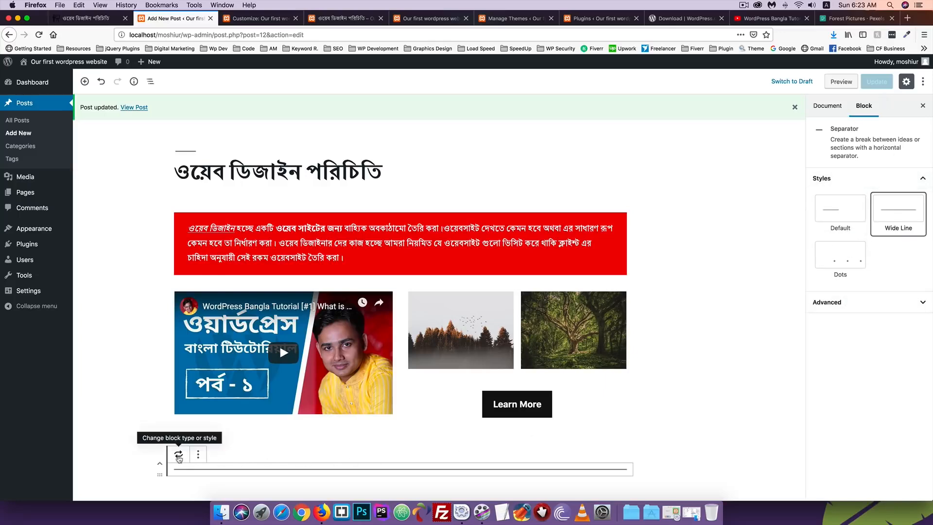
left_click(855, 303)
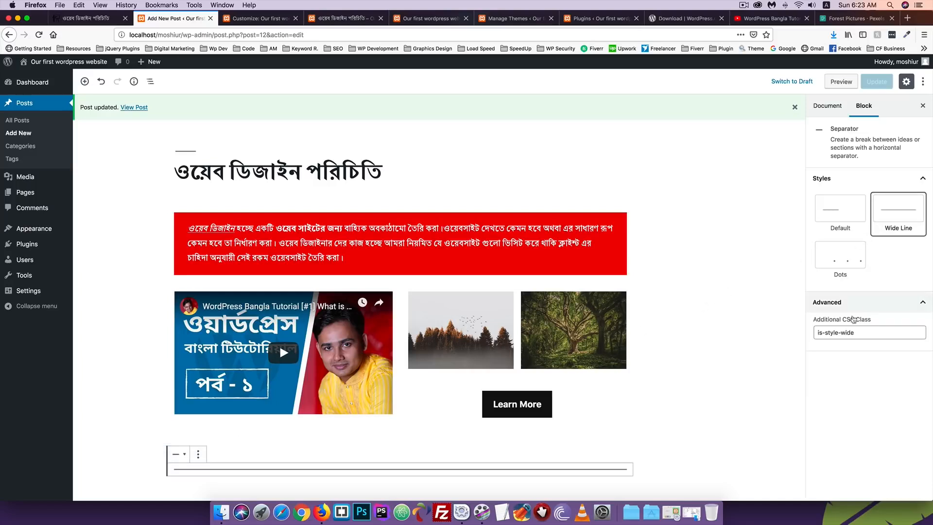
left_click(857, 304)
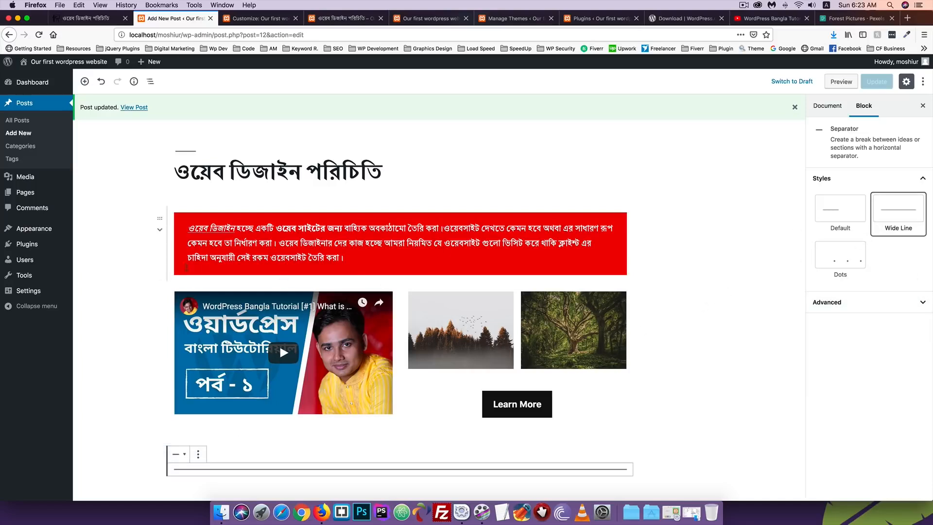
scroll(389, 291, "down", 1)
left_click(83, 83)
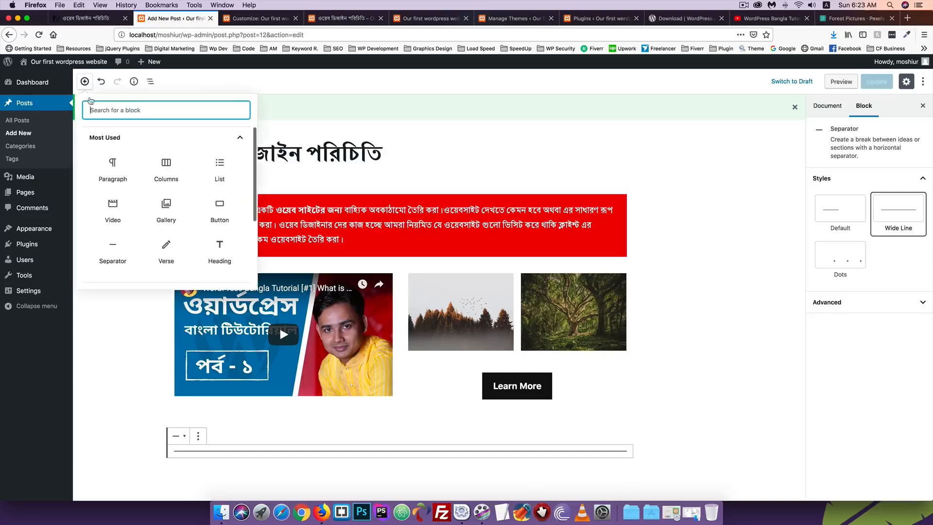
Insert a Layout Elements Spacer, move it up twice under the red paragraph, and update
scroll(174, 218, "down", 2)
scroll(175, 218, "down", 1)
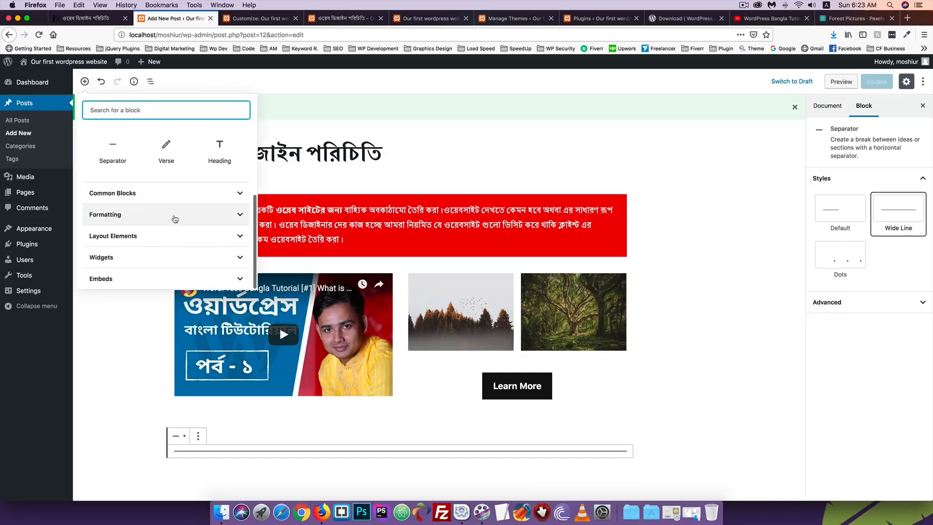
left_click(136, 236)
scroll(172, 238, "down", 1)
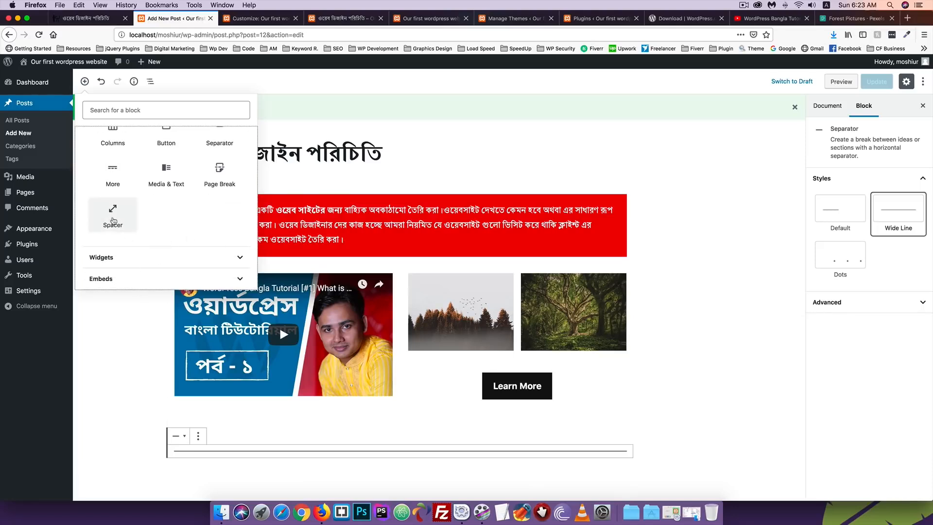
left_click(113, 221)
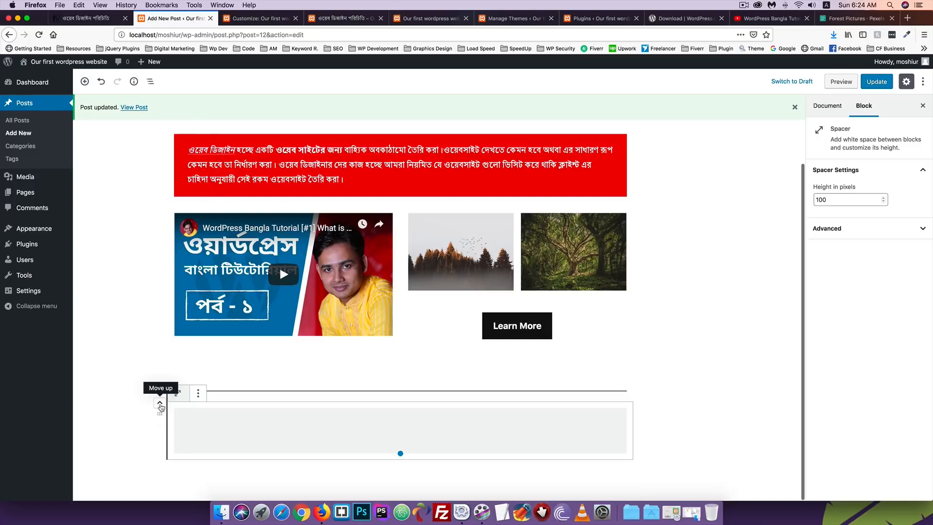
left_click(160, 402)
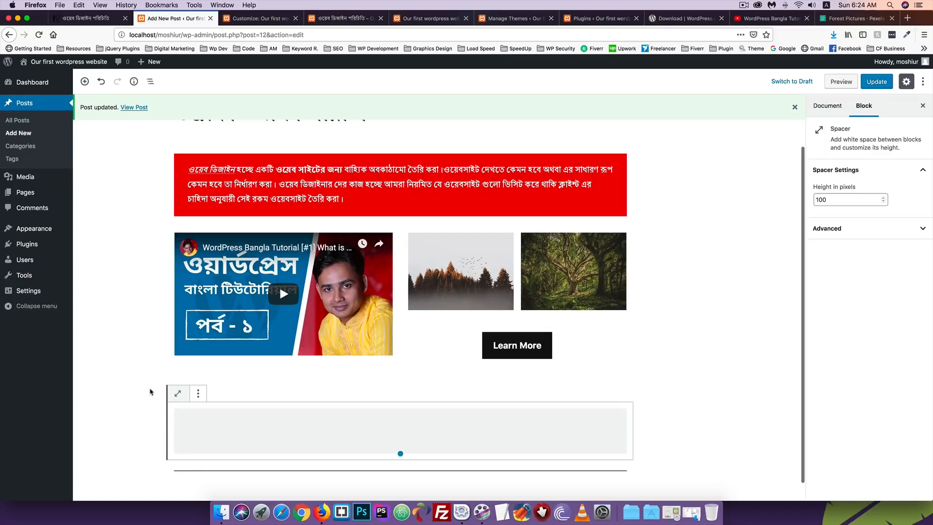
left_click(160, 402)
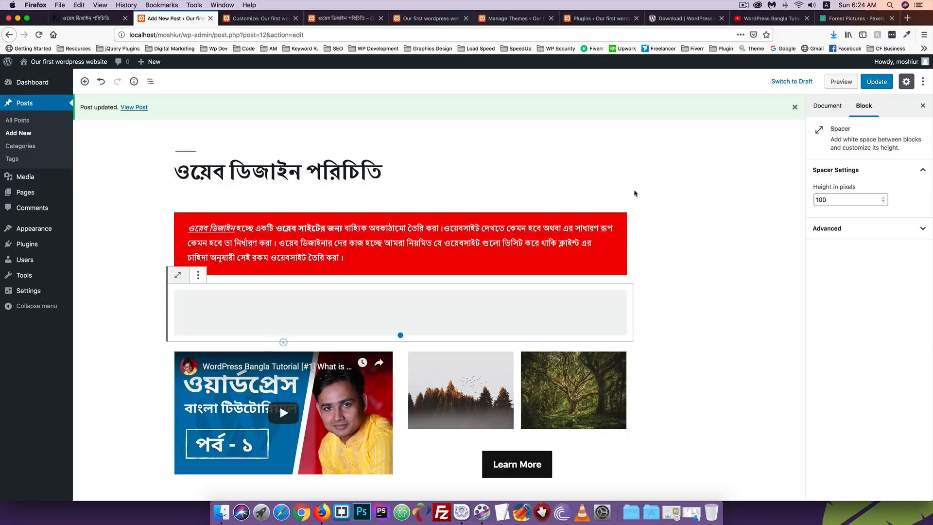
left_click(873, 86)
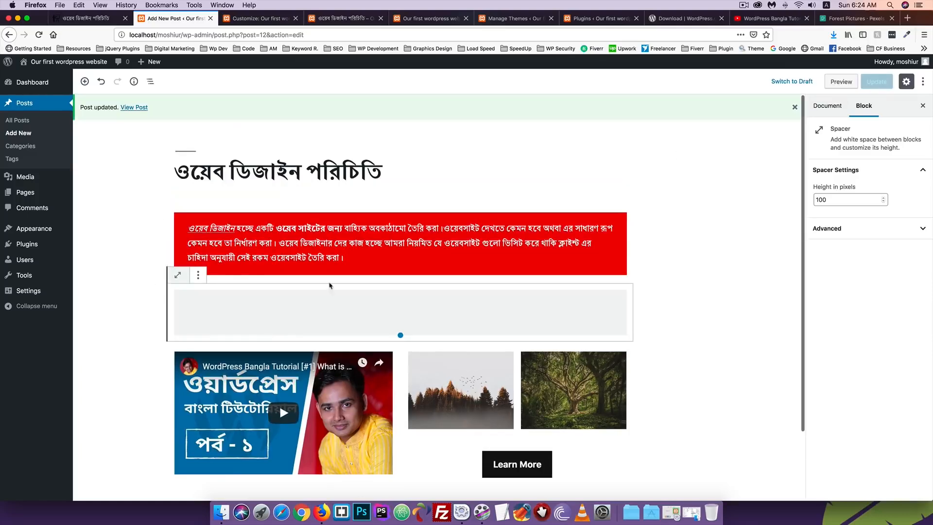
Reload the live post to see the new 100-pixel spacer
left_click(342, 18)
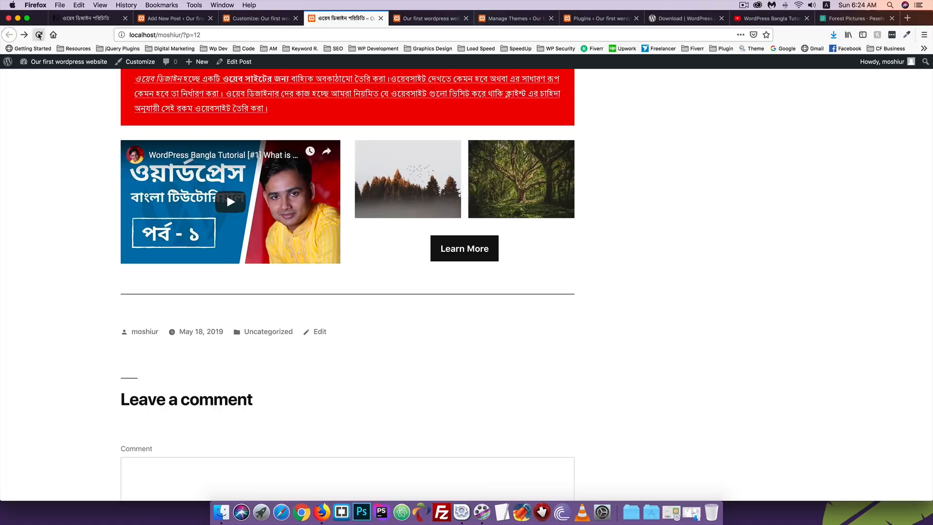
scroll(145, 199, "up", 2)
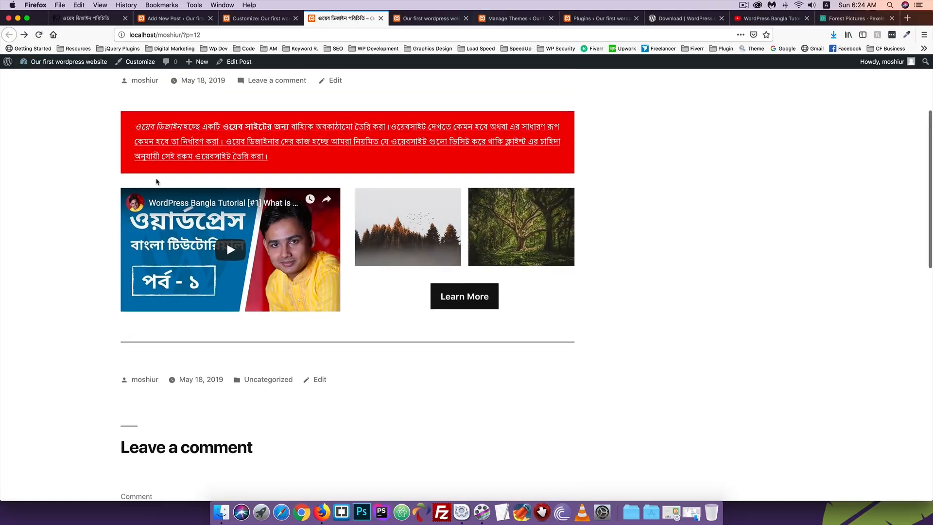
left_click(38, 35)
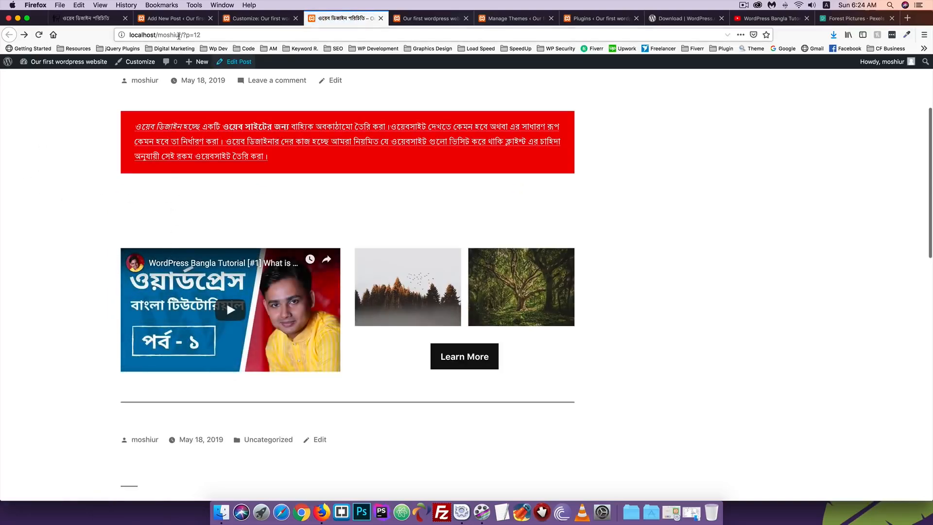
Reduce the spacer height to 50 pixels, update, recheck the live post, and expand Advanced settings
left_click(176, 19)
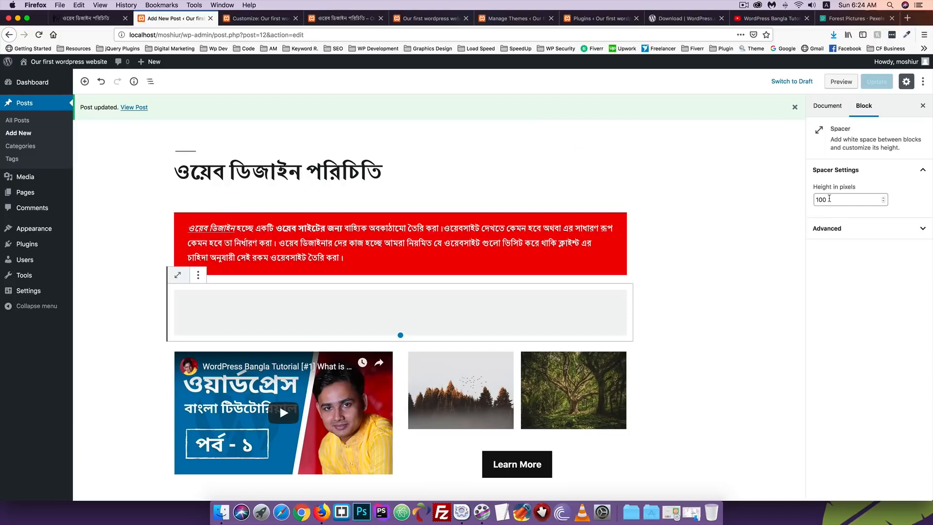
double_click(829, 199)
type("5")
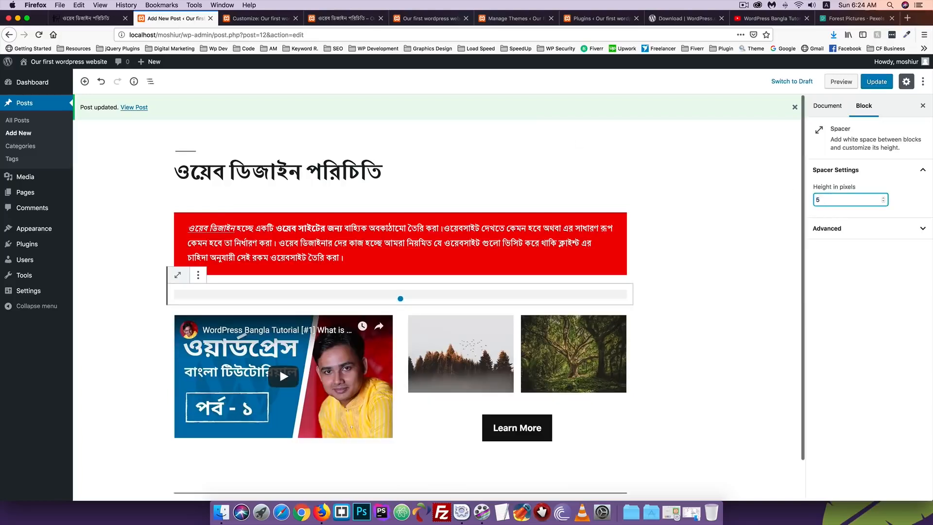
type("0")
left_click(877, 82)
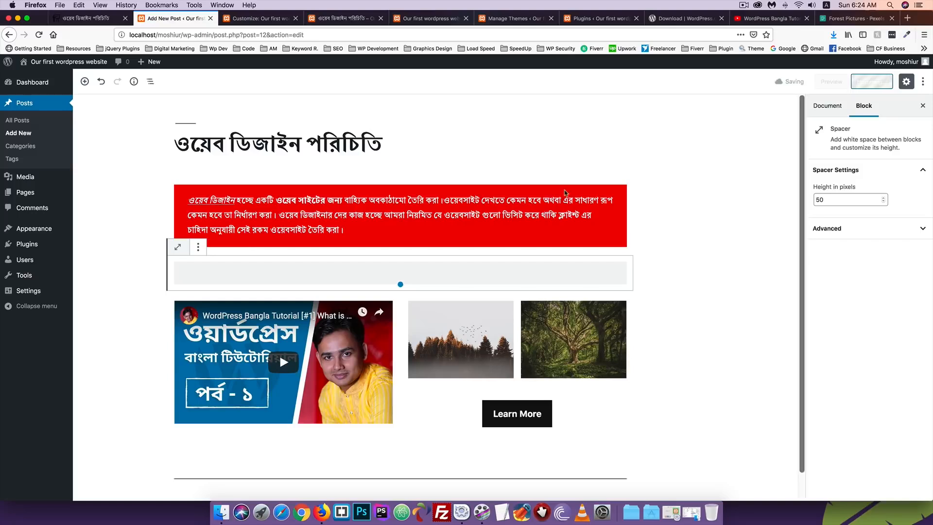
left_click(369, 19)
left_click(39, 35)
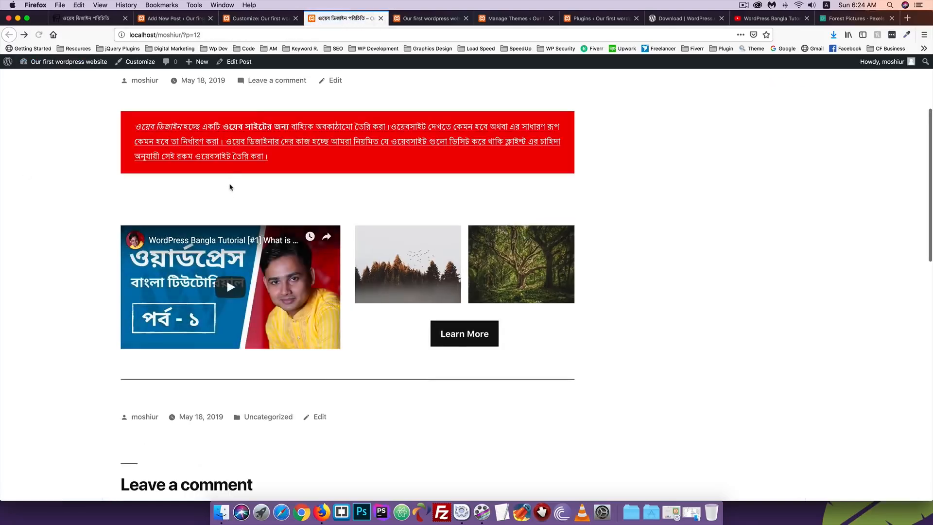
left_click(194, 19)
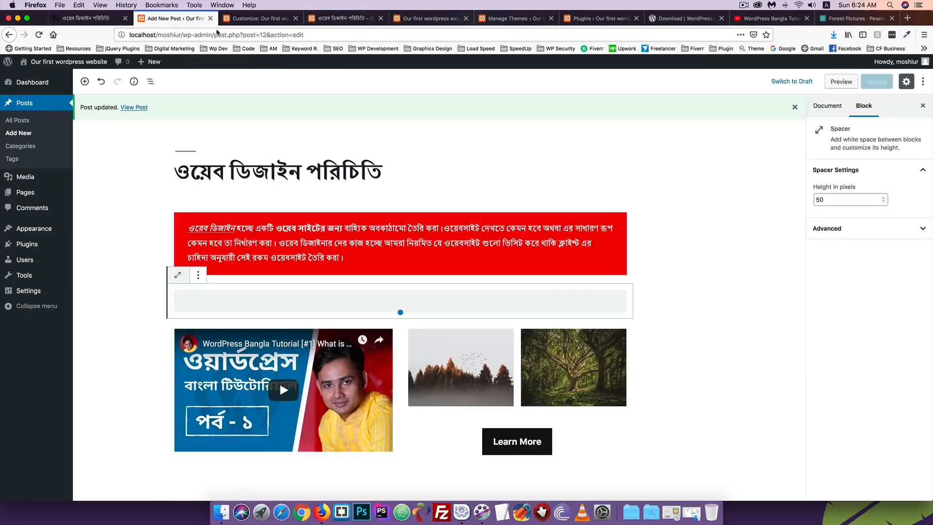
left_click(839, 233)
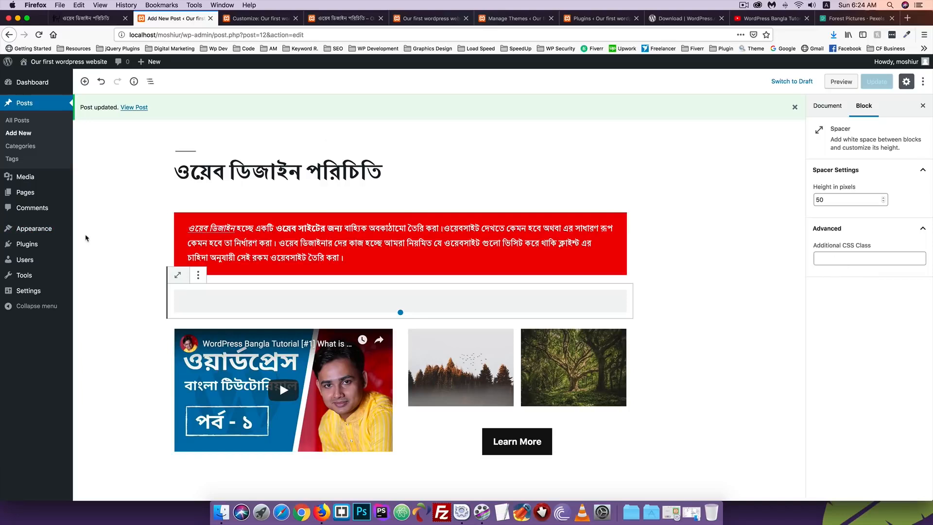
Change the post's visibility from Public to Private and confirm publishing it privately
left_click(339, 148)
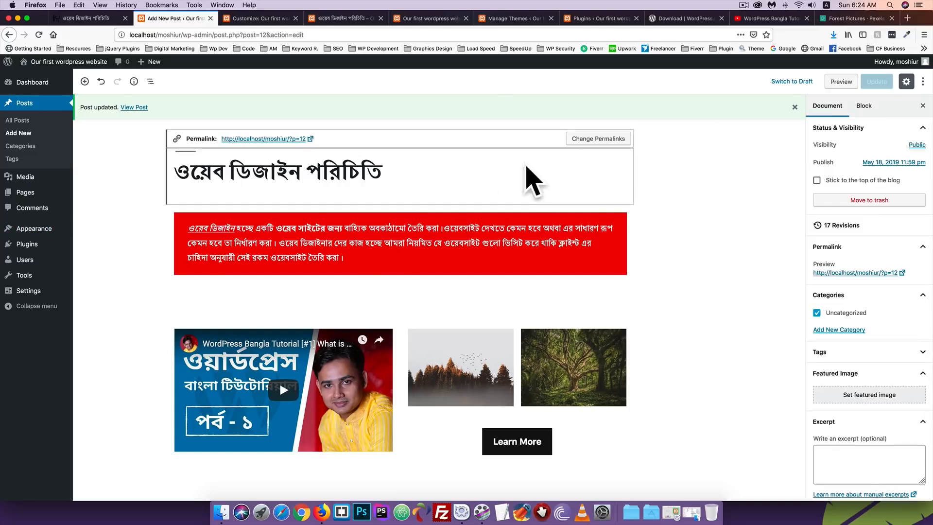
left_click(826, 109)
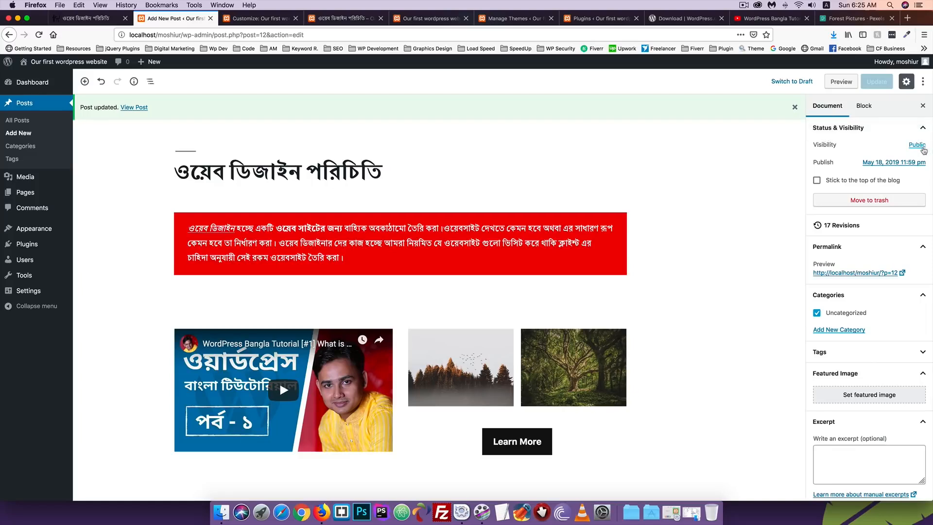
left_click(917, 146)
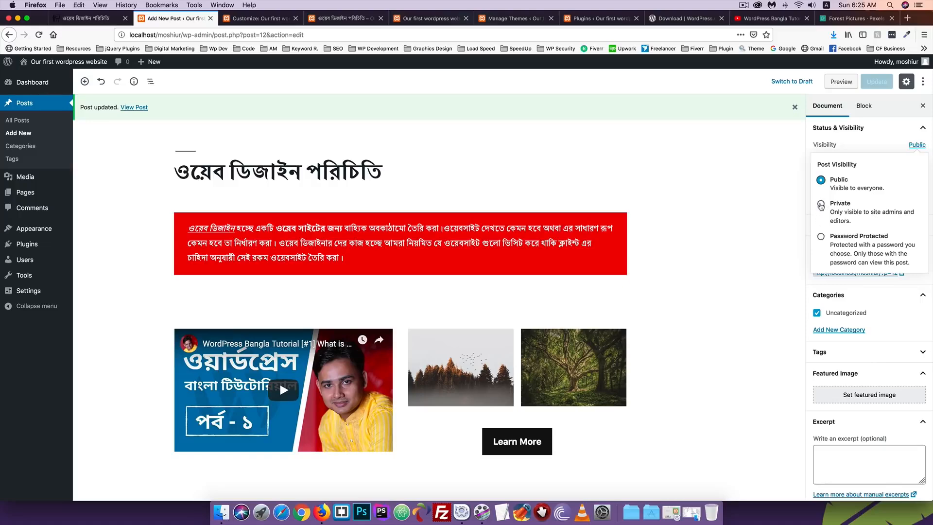
left_click(820, 204)
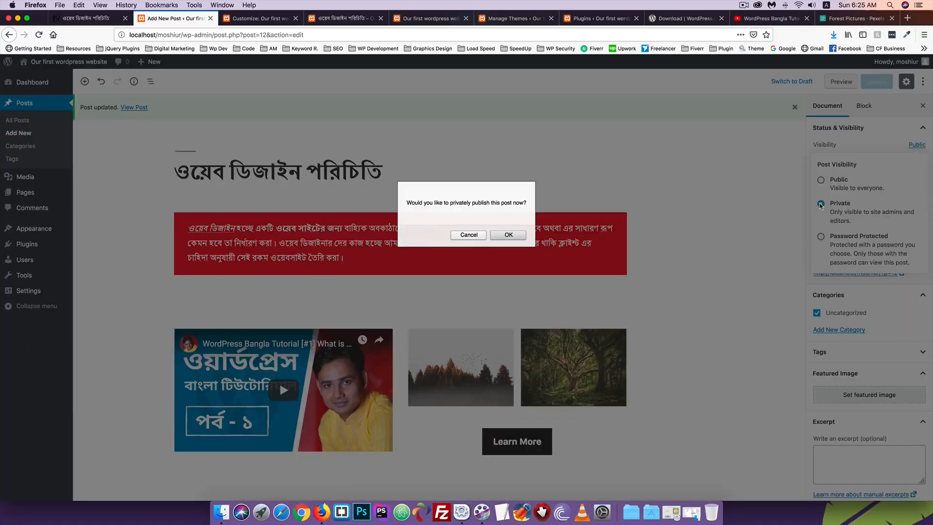
left_click(508, 235)
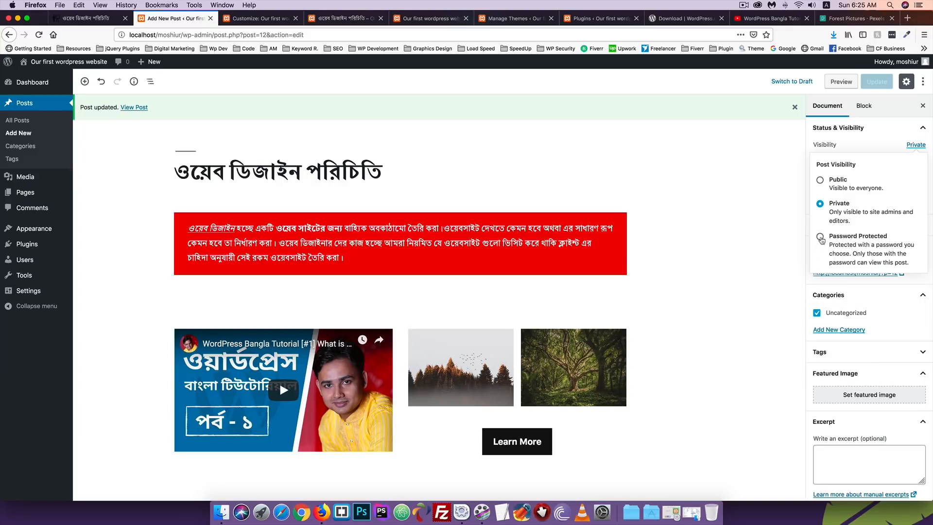
Set the post to Password Protected with a password and update it
left_click(821, 238)
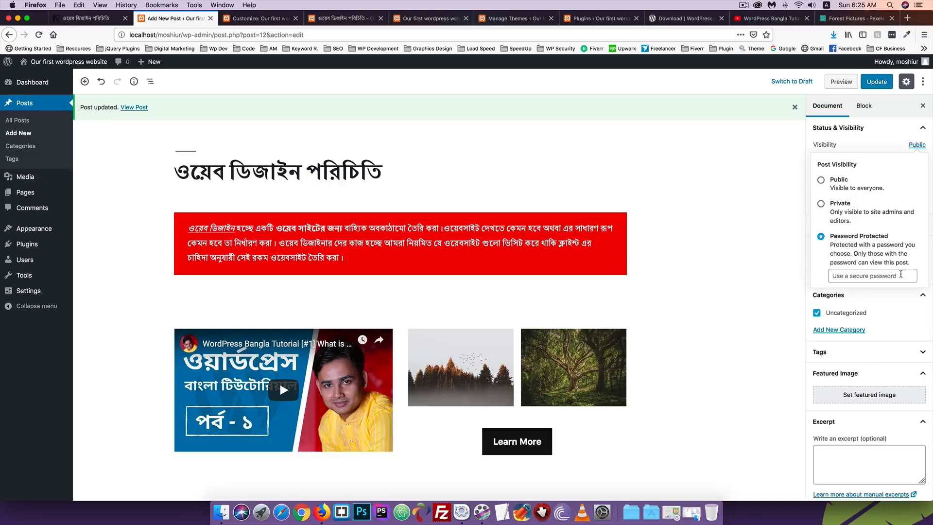
left_click(871, 275)
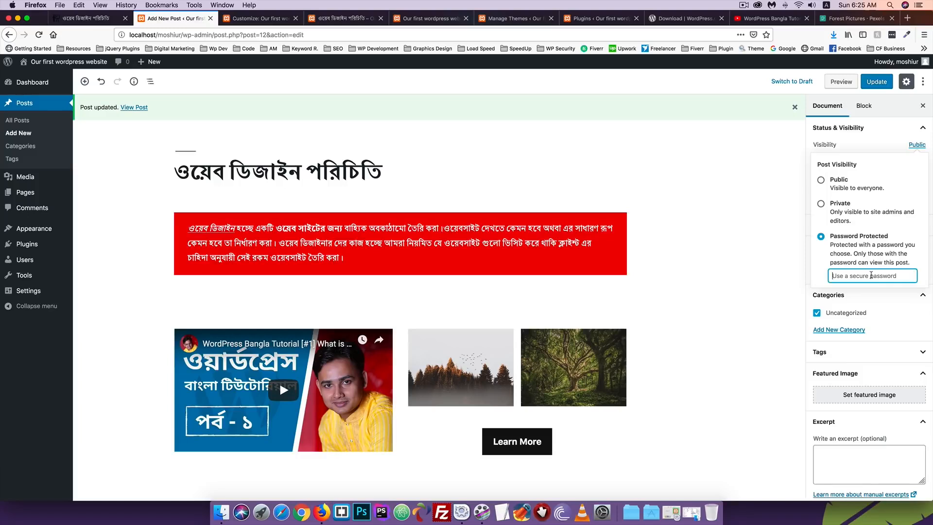
type("1234")
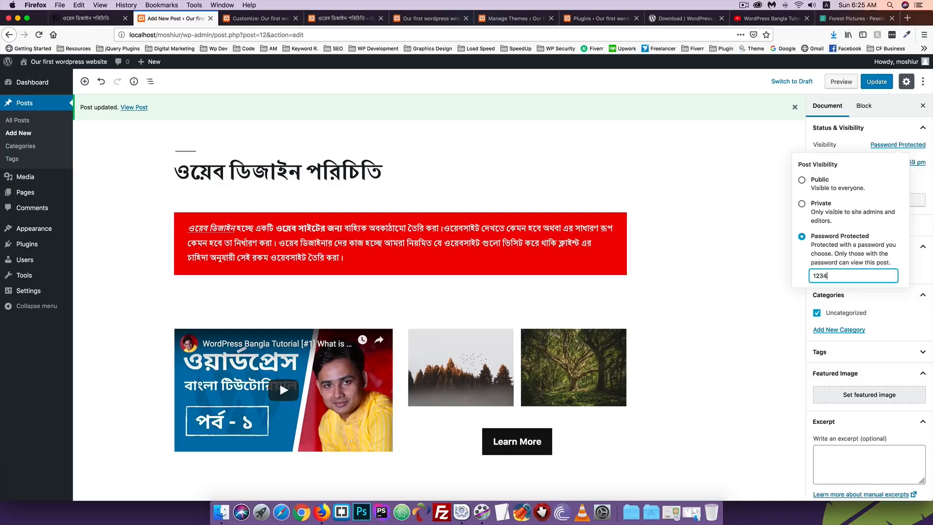
type("5")
left_click(871, 82)
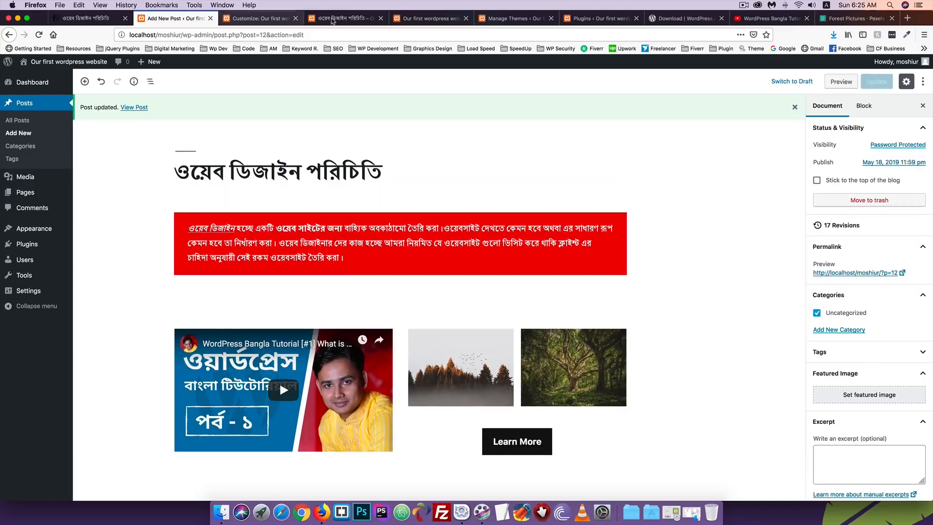
Reload the live post, enter the password to unlock its content, and return to the editor
left_click(345, 18)
left_click(40, 37)
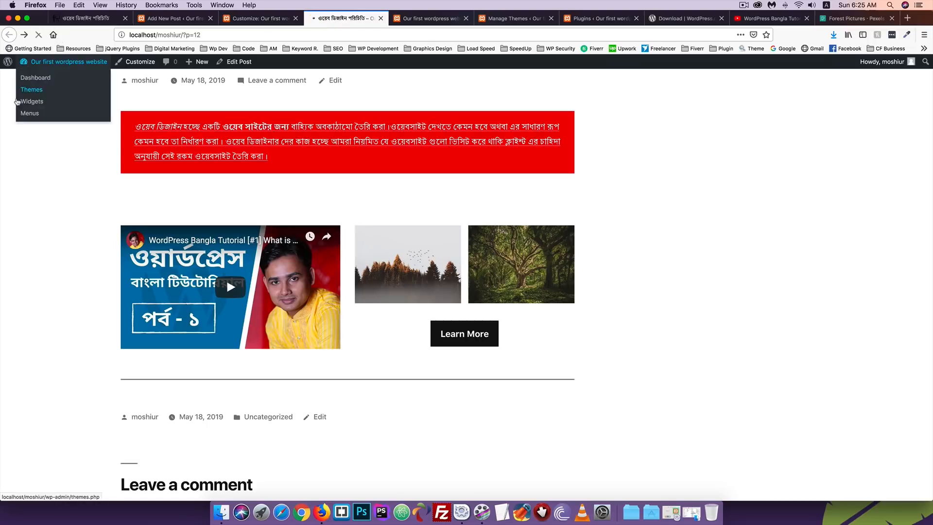
scroll(151, 238, "up", 1)
scroll(151, 238, "up", 2)
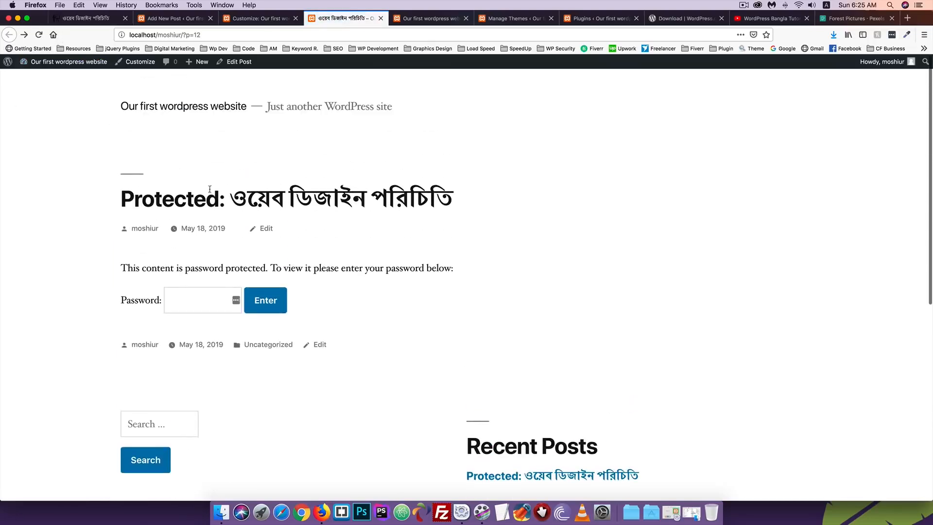
left_click_drag(225, 197, 108, 203)
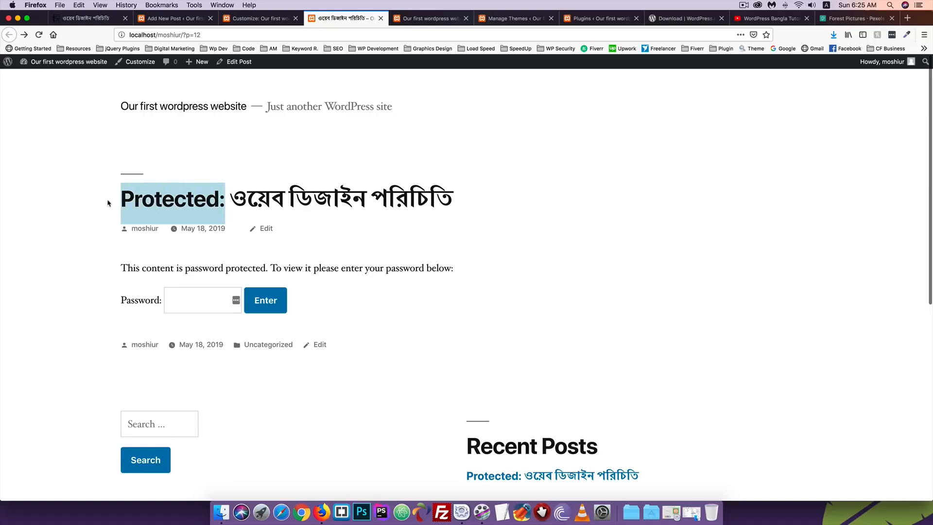
left_click(185, 301)
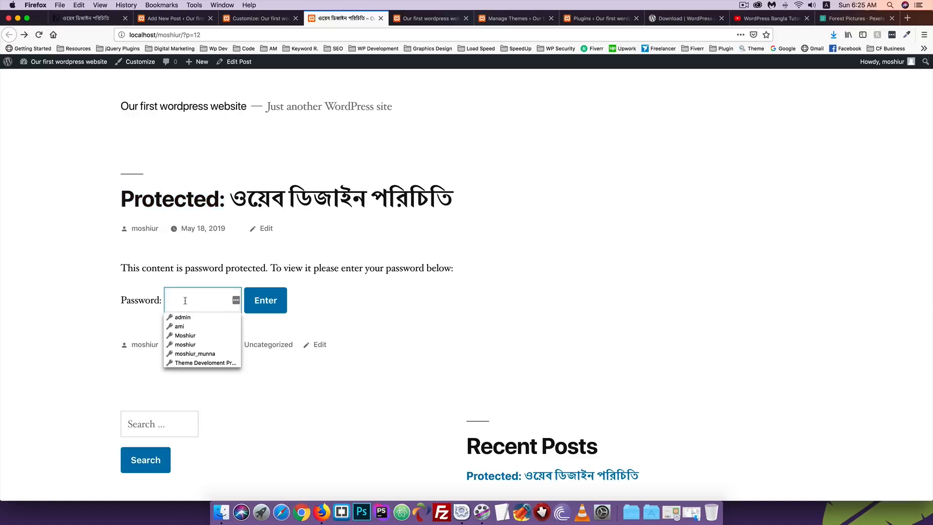
type("•••••")
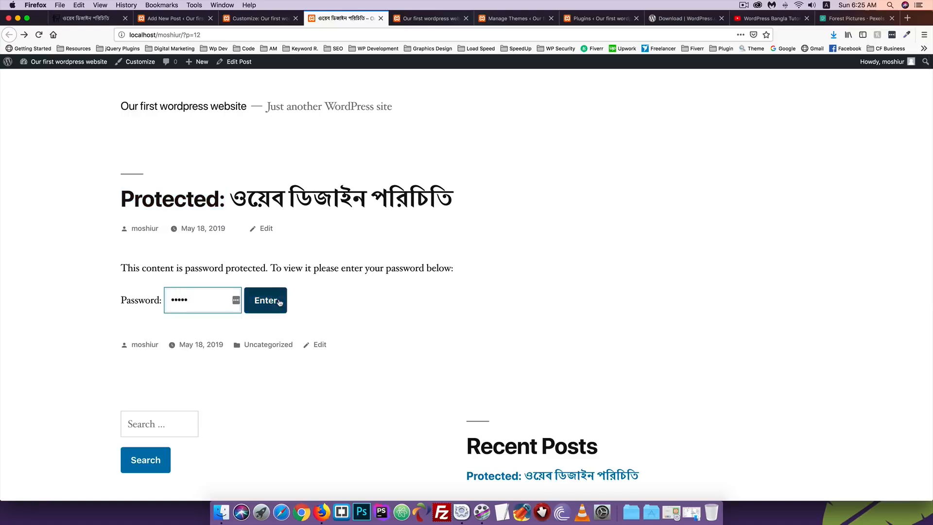
left_click(278, 303)
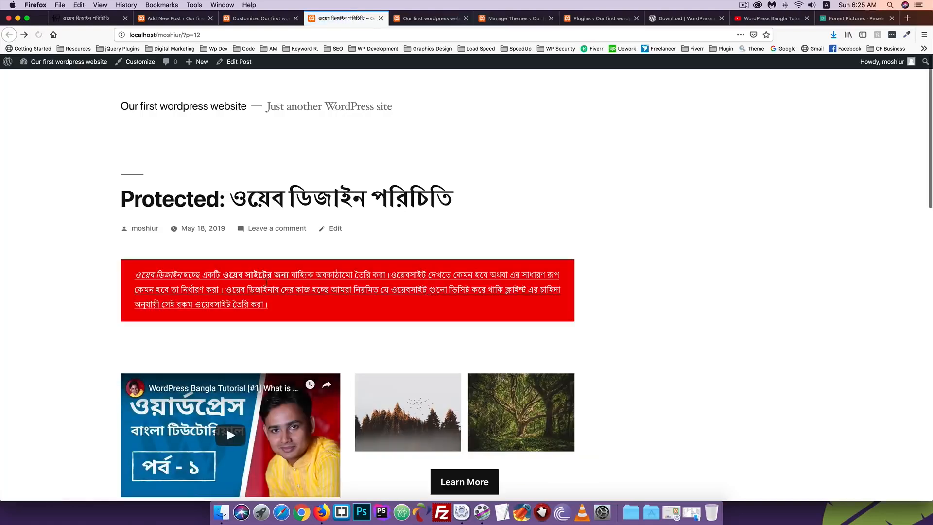
scroll(267, 282, "down", 5)
scroll(268, 285, "up", 5)
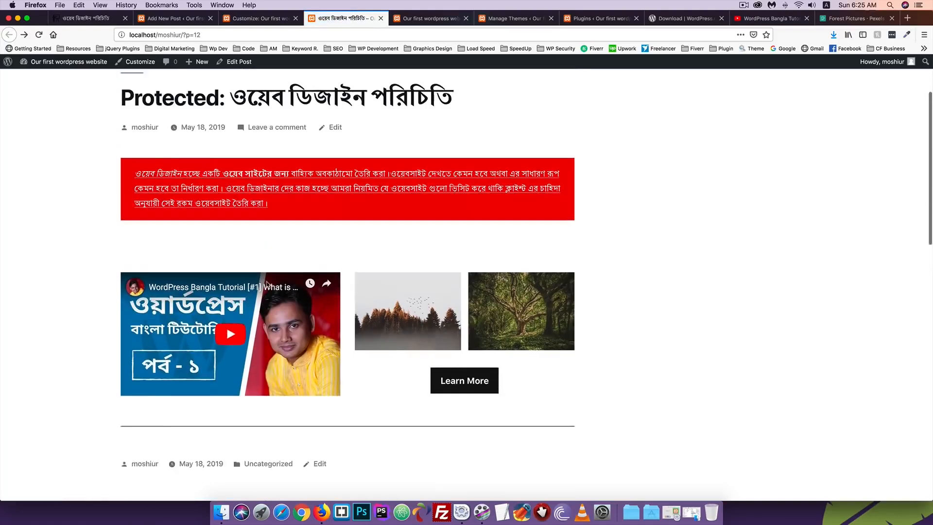
left_click(160, 18)
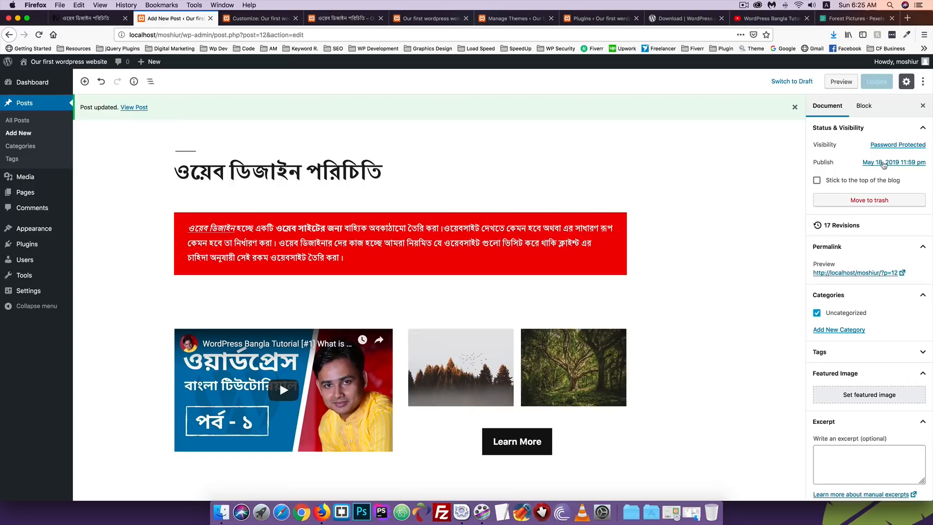
Restore Public visibility, update the post, and show its May 18, 2019 publish date settings
left_click(886, 146)
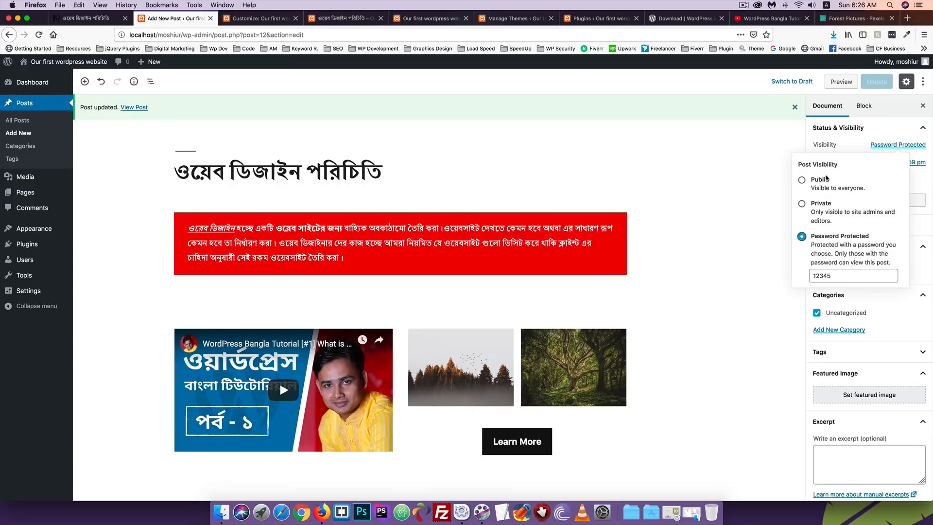
left_click(802, 180)
left_click(884, 87)
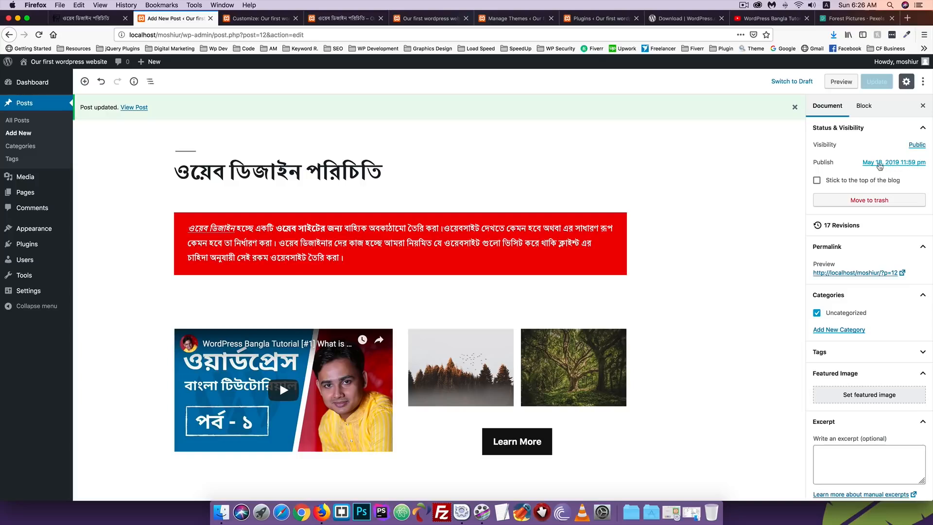
left_click(879, 165)
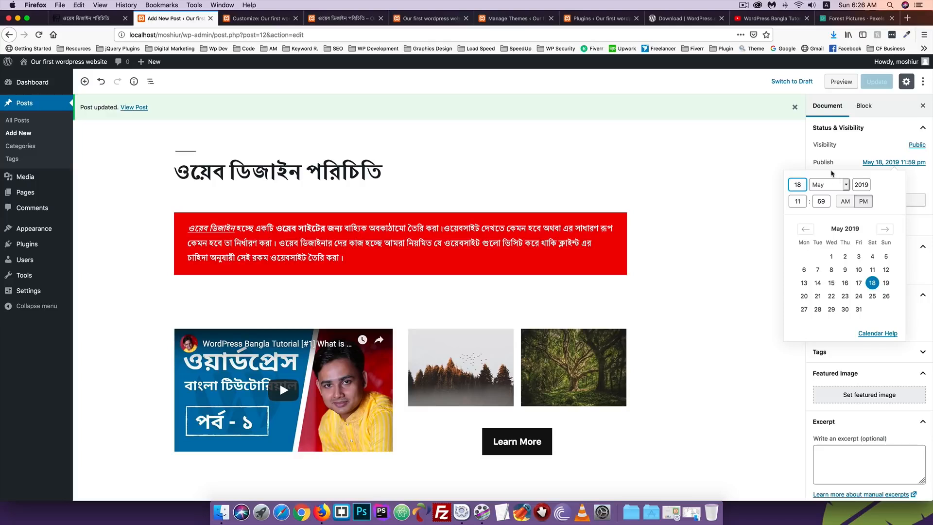
Change the publish month to April (April 18, 2019), update, and reload the live post
key("Tab")
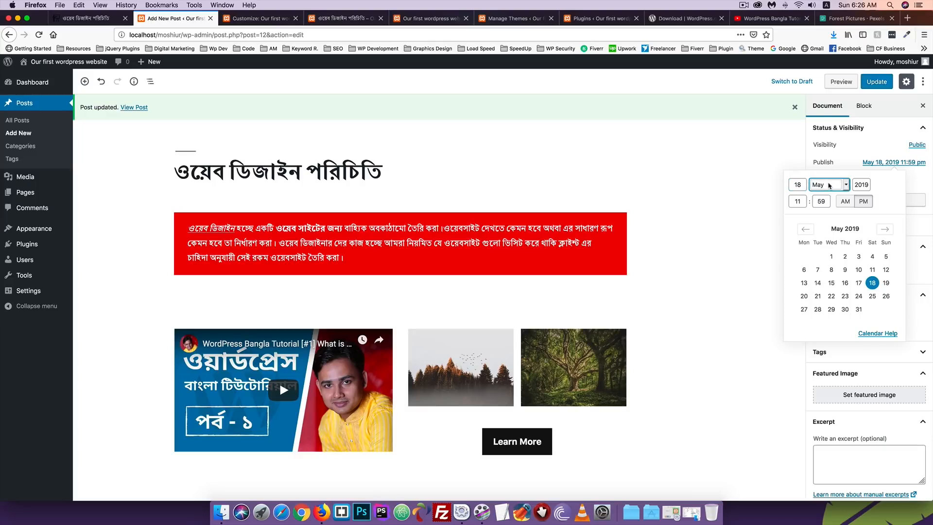
left_click(829, 185)
left_click(828, 176)
left_click(873, 151)
left_click(877, 83)
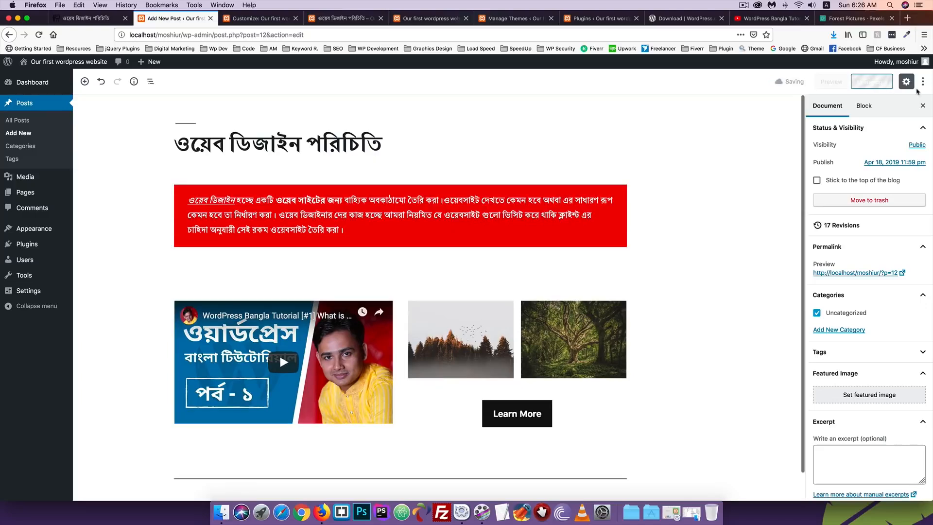
left_click(311, 18)
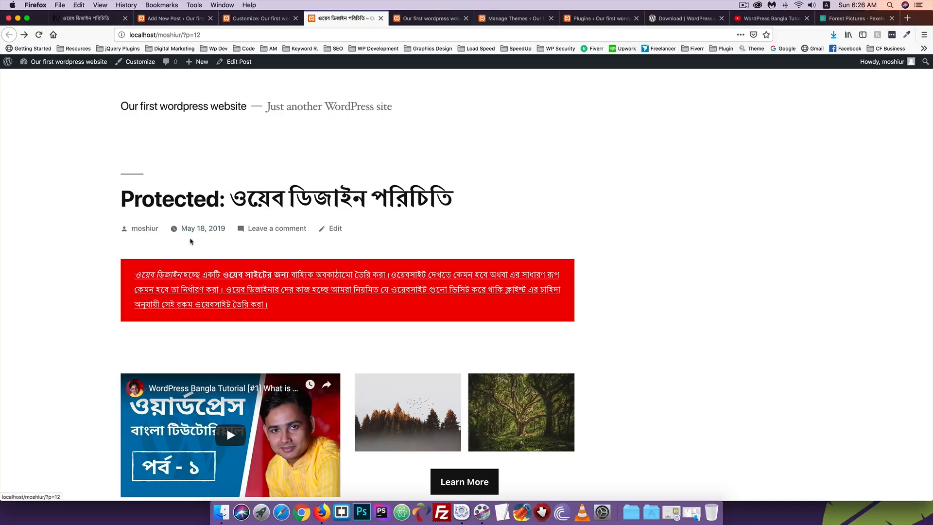
key("super+r")
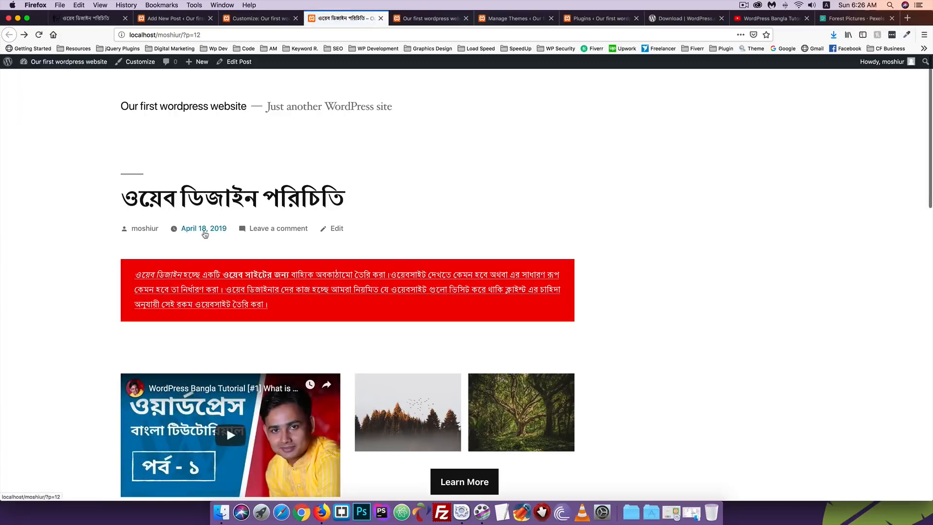
left_click(168, 20)
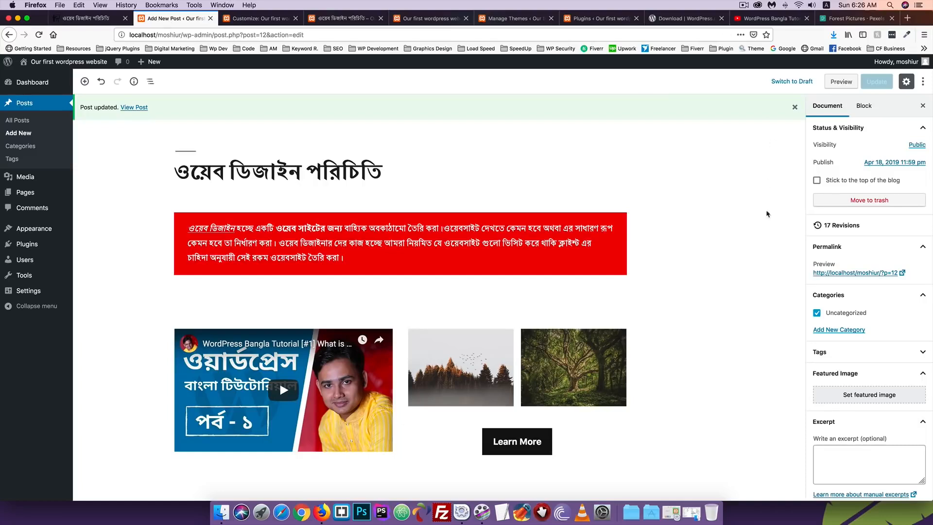
Check the publish date picker, then scroll through the live post dated April 18, 2019
left_click(884, 163)
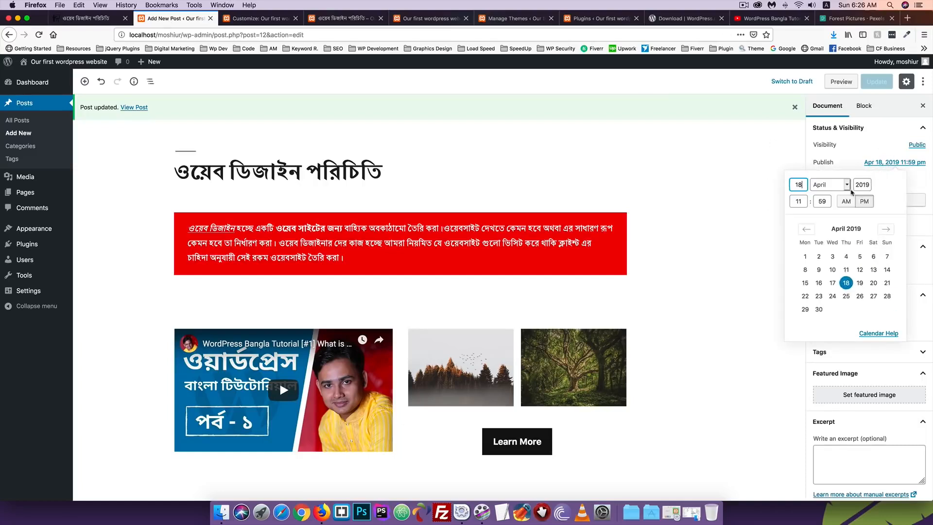
left_click(880, 159)
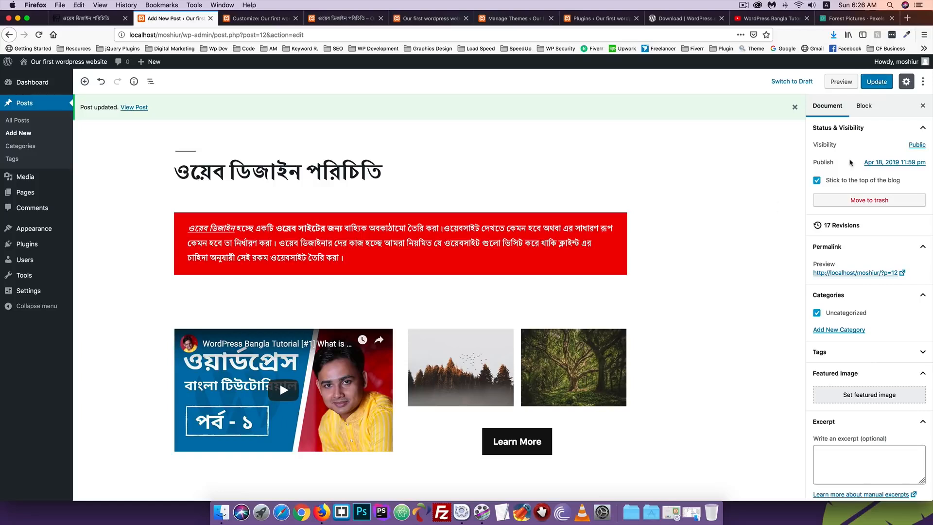
left_click(316, 19)
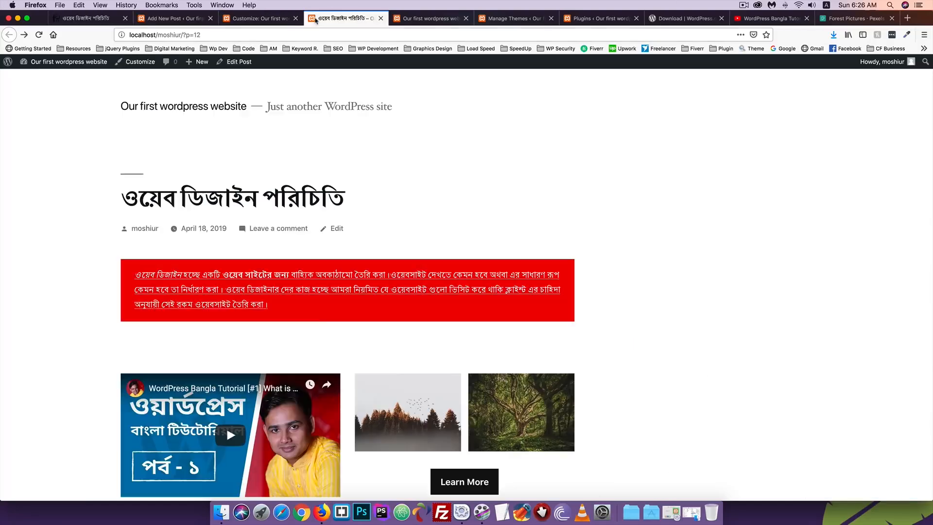
scroll(217, 183, "down", 3)
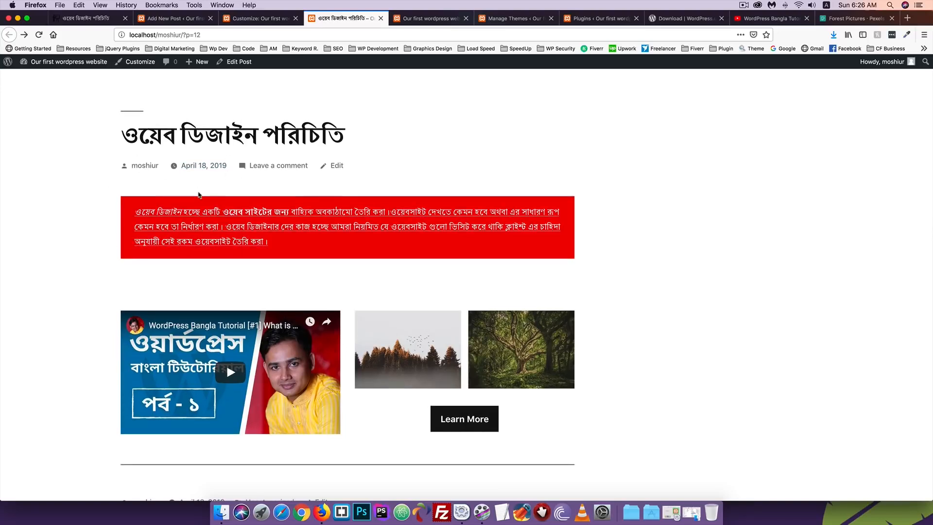
scroll(199, 195, "up", 3)
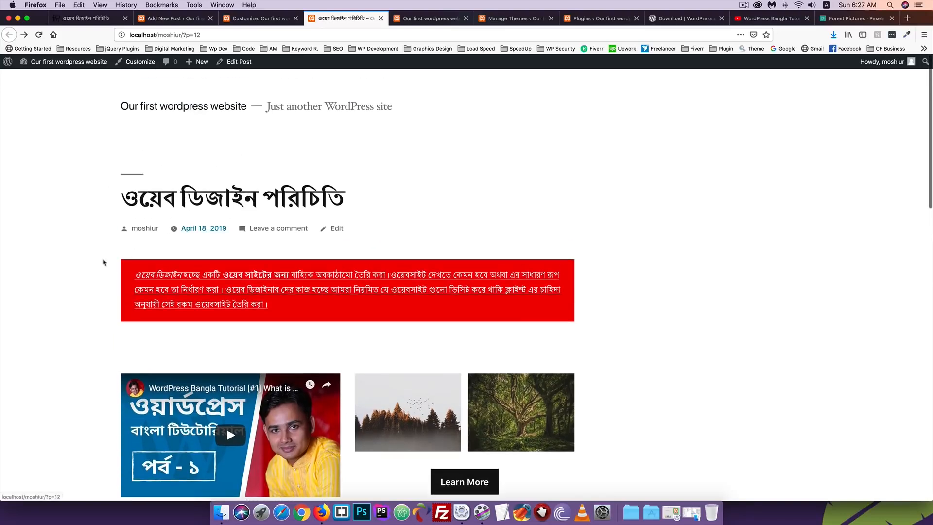
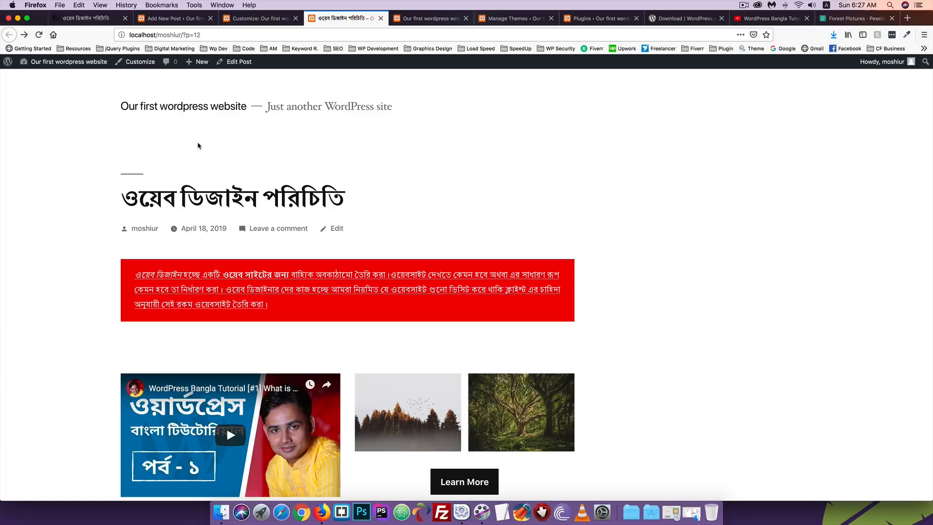
Update the Bengali web-design post from its editor to save the latest changes
scroll(189, 247, "down", 3)
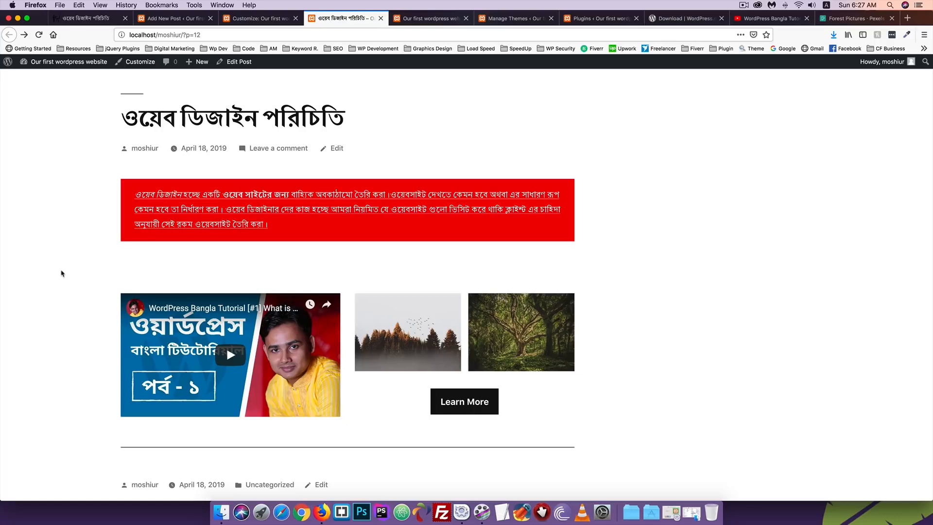
scroll(61, 273, "up", 3)
left_click(261, 18)
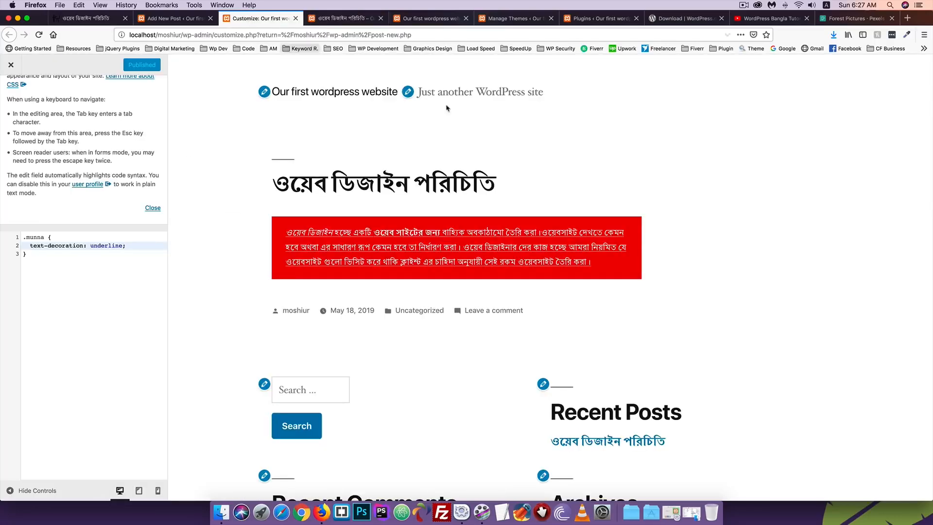
left_click(171, 19)
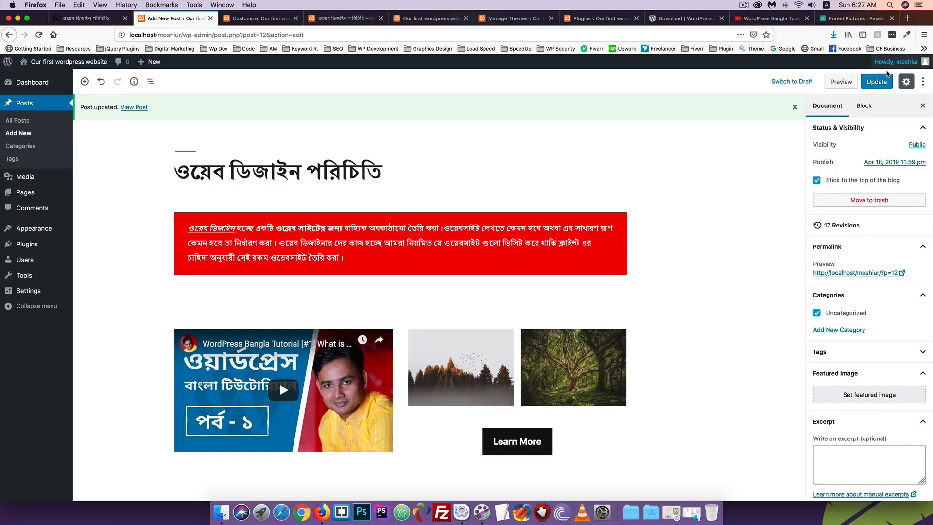
left_click(880, 82)
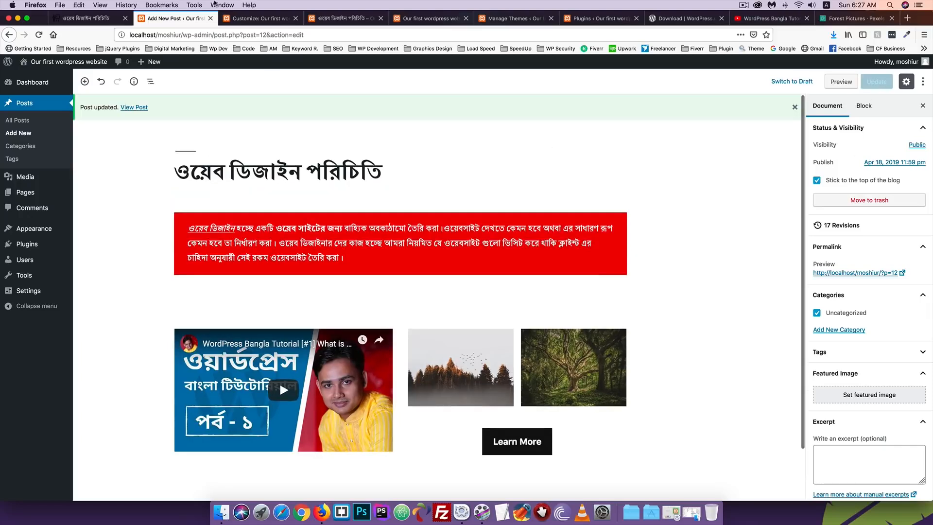
Reload the live web-design post and scroll through the refreshed page
left_click(244, 18)
left_click(343, 18)
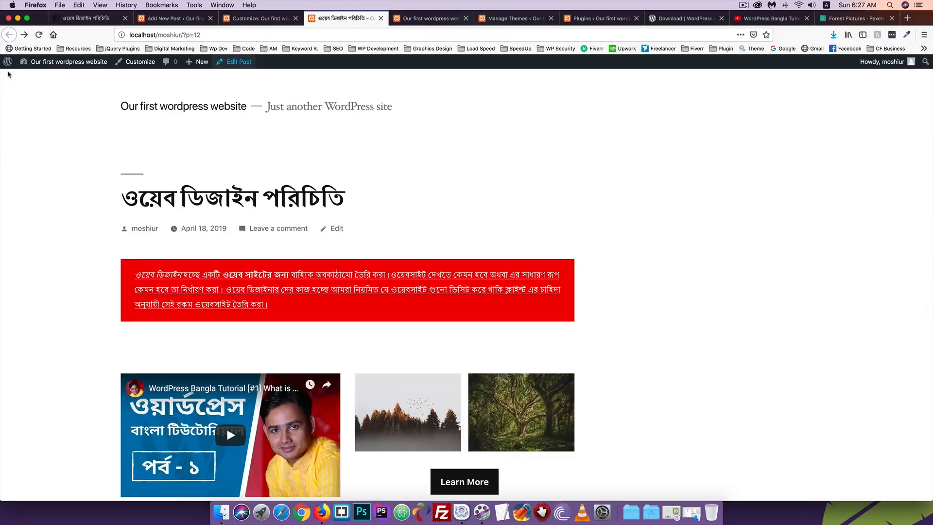
left_click(39, 35)
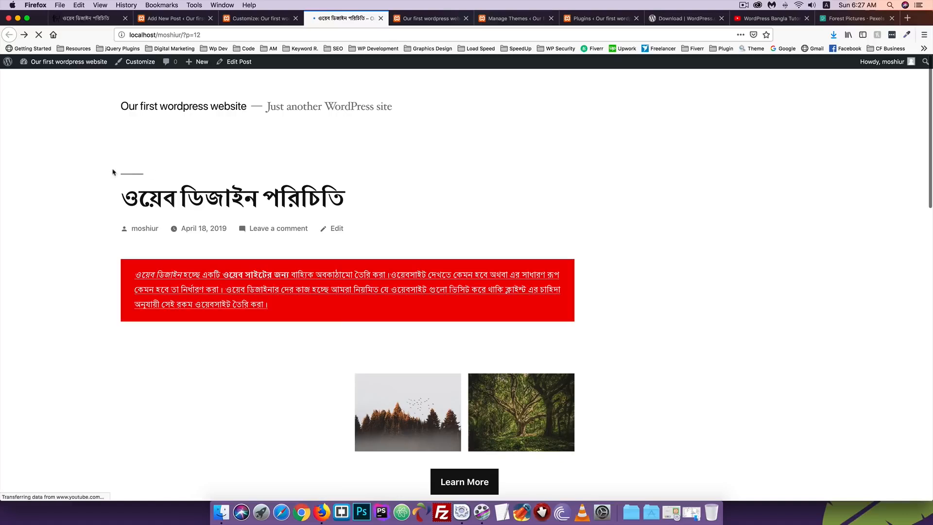
scroll(113, 172, "down", 3)
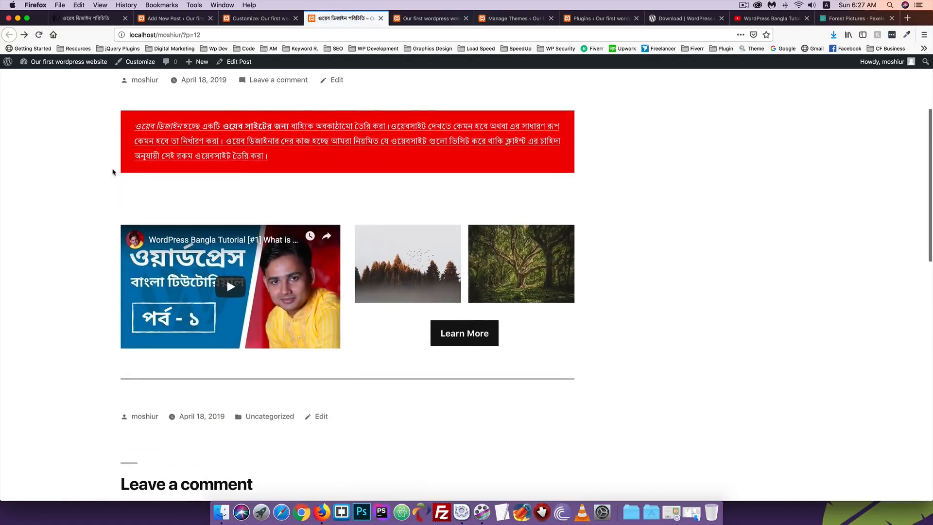
scroll(112, 172, "down", 2)
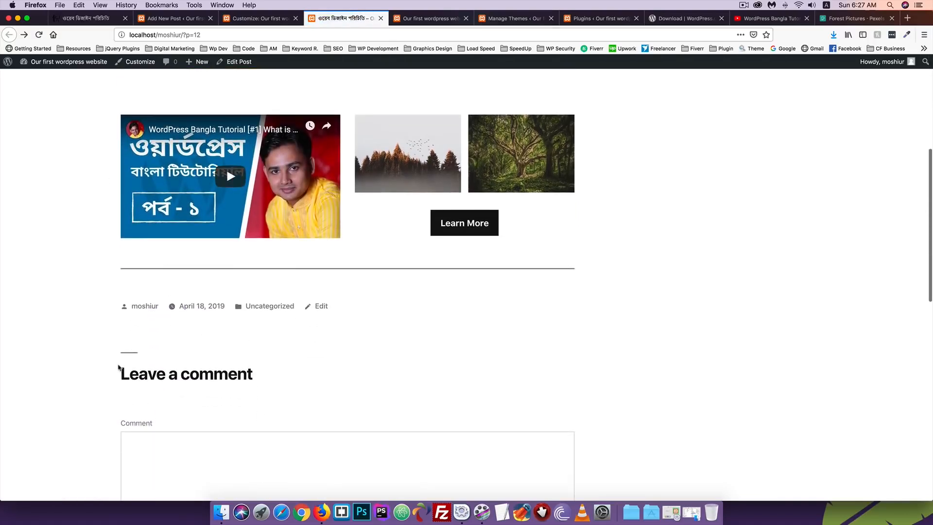
scroll(118, 367, "up", 5)
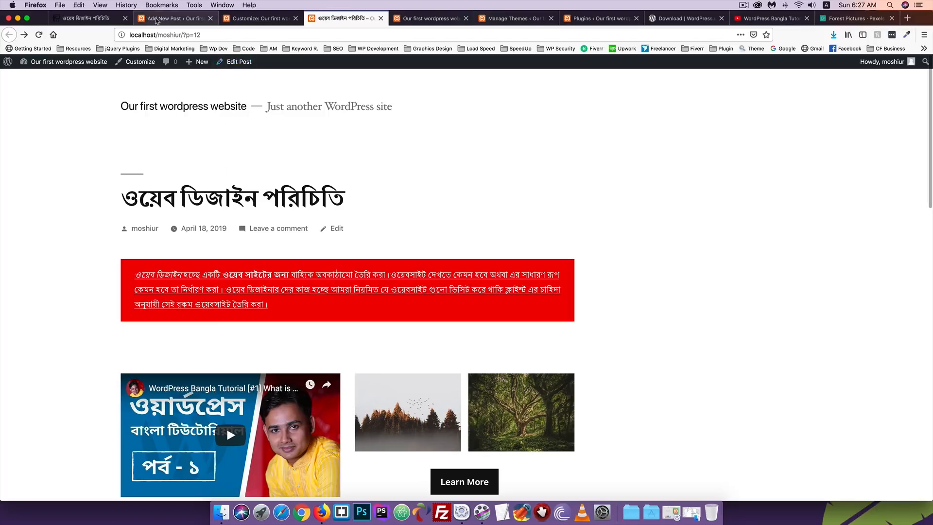
Back in the editor, open the All Posts list in a new tab
left_click(156, 20)
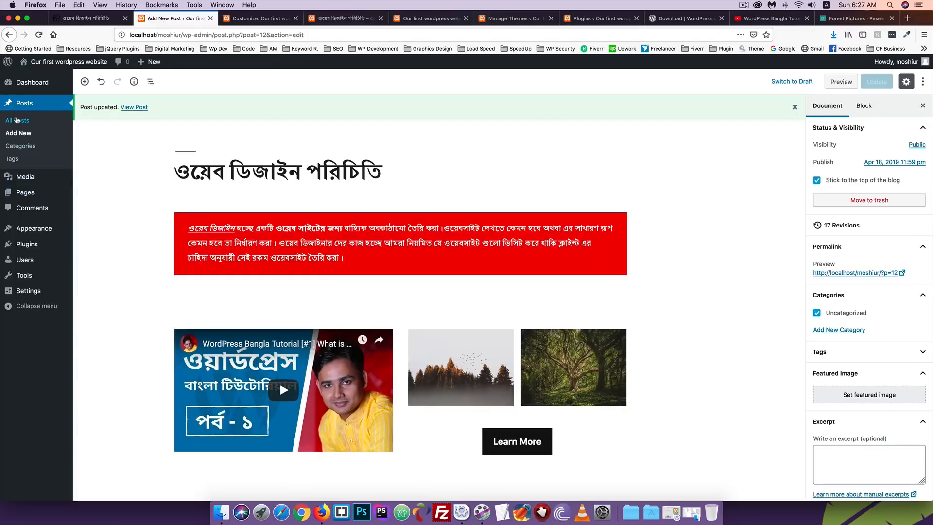
right_click(17, 120)
left_click(34, 121)
Publish a new post titled 'Test'
left_click_drag(243, 19, 139, 22)
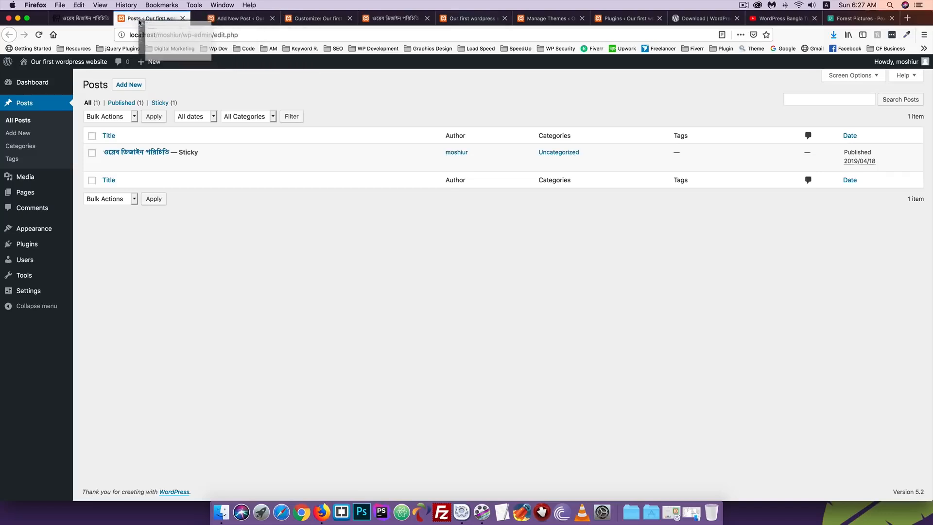
left_click(129, 84)
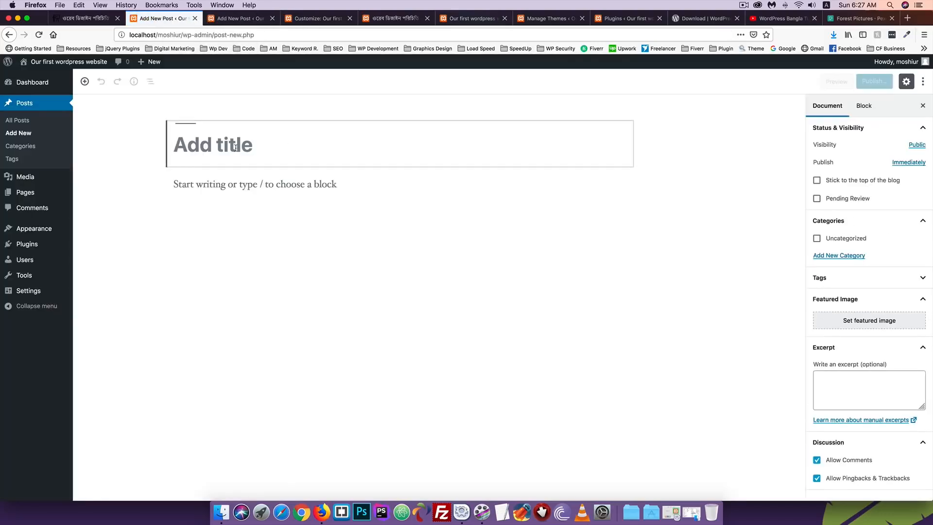
type("Test")
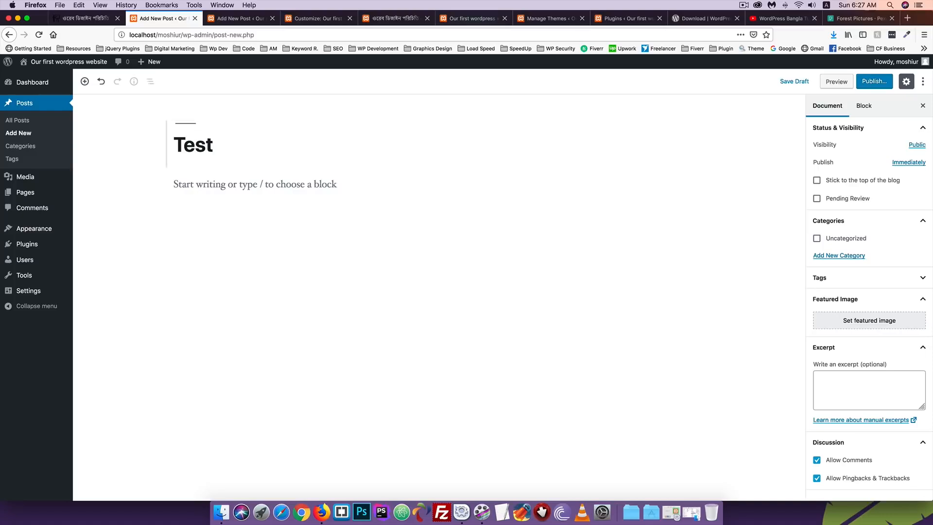
left_click(874, 82)
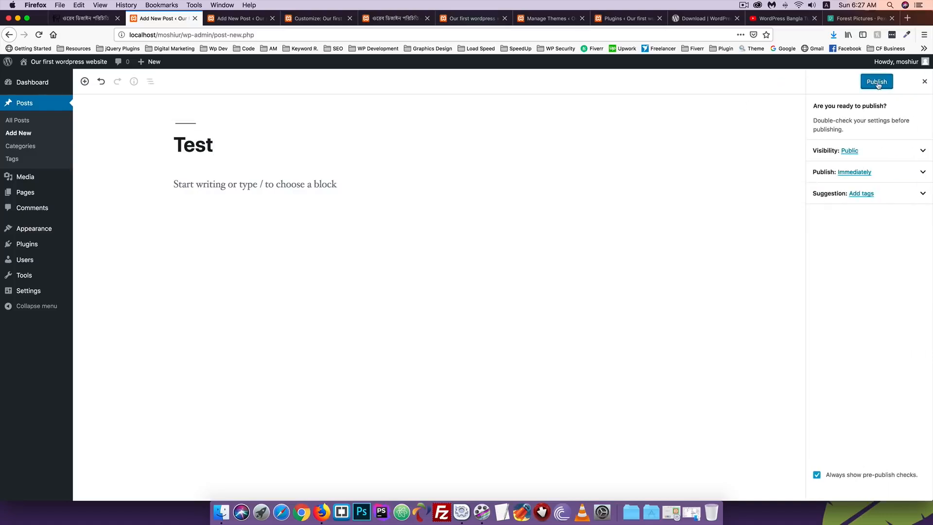
left_click(870, 83)
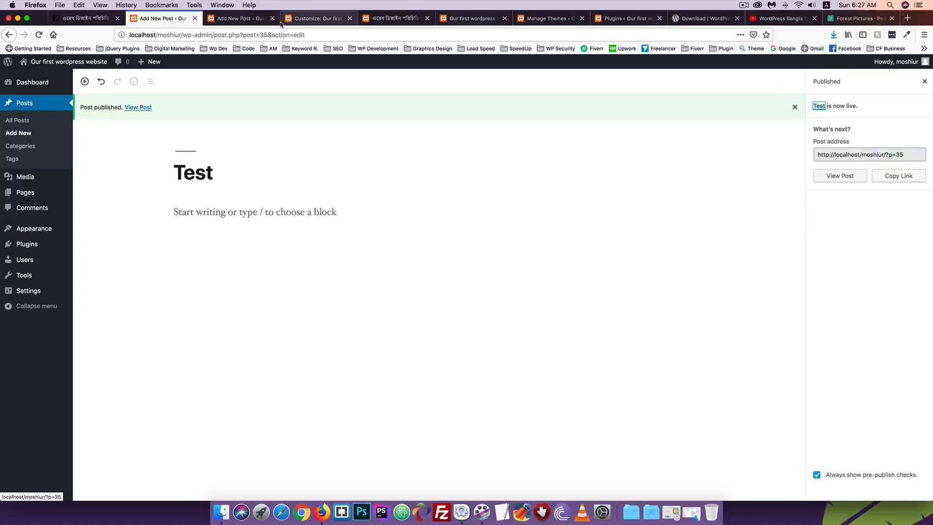
Reload the live web-design post to confirm Test is listed as its next post
left_click(380, 20)
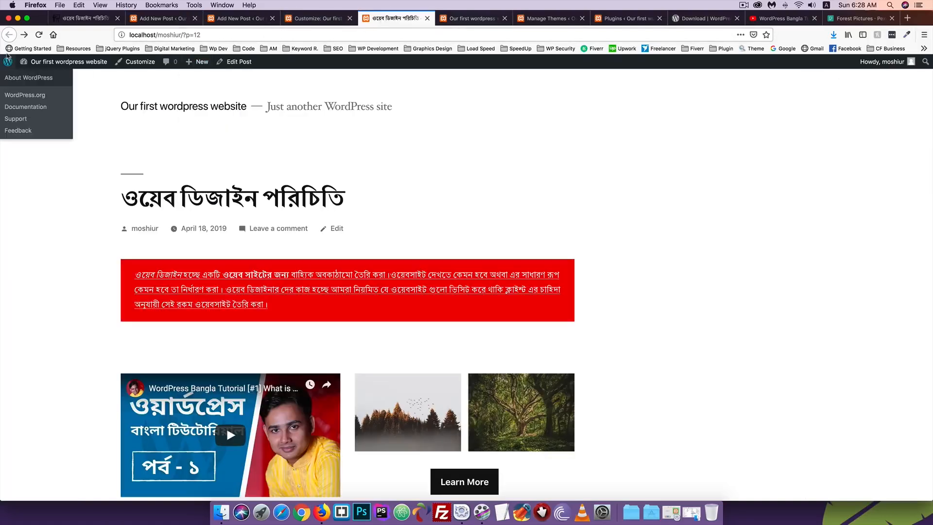
left_click(39, 34)
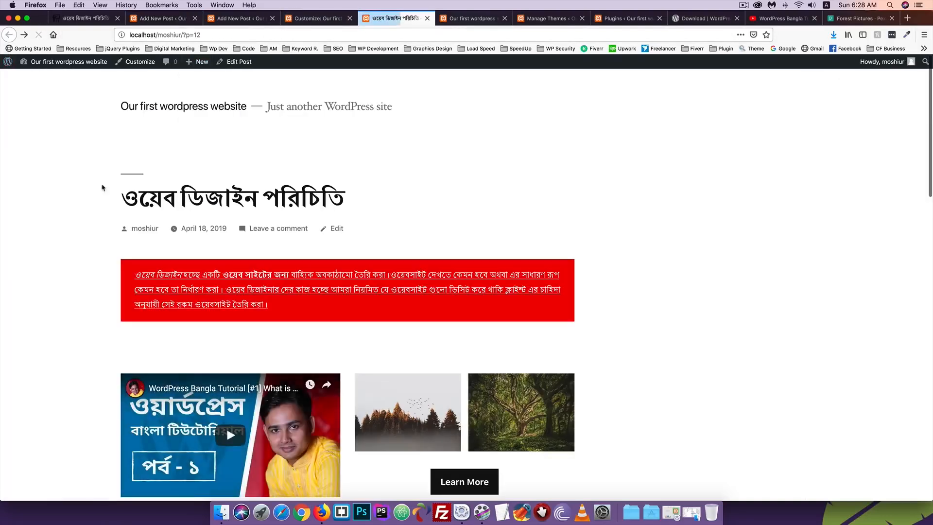
scroll(271, 193, "down", 10)
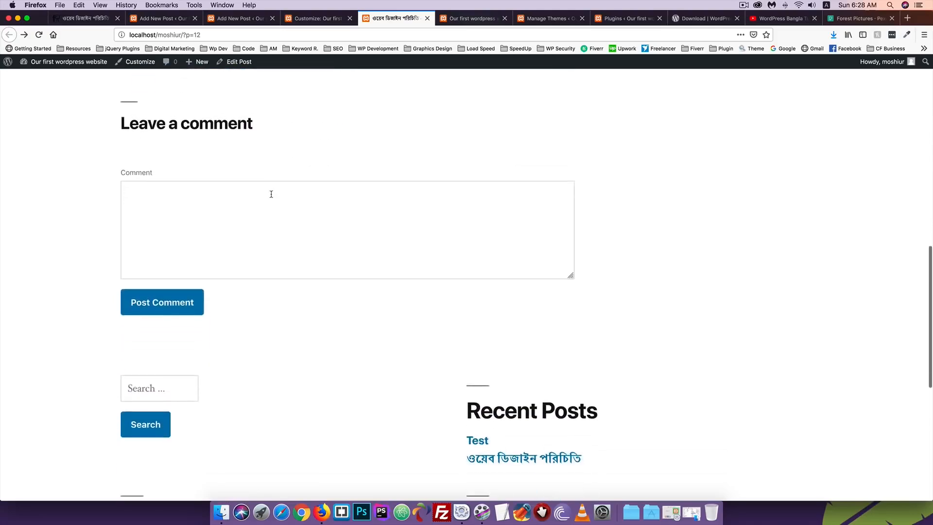
scroll(271, 193, "up", 3)
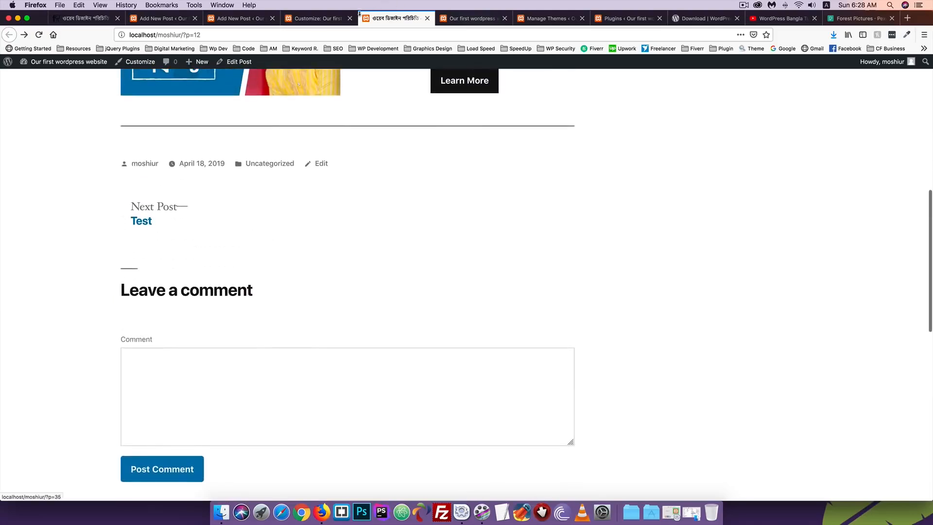
left_click(257, 19)
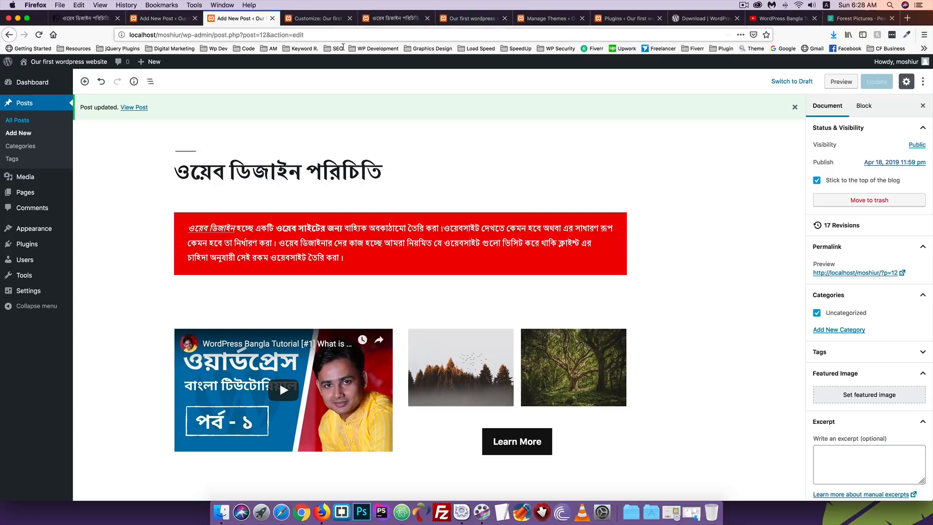
Untick 'Stick to the top of the blog', update the post, and reload its live page
left_click(816, 180)
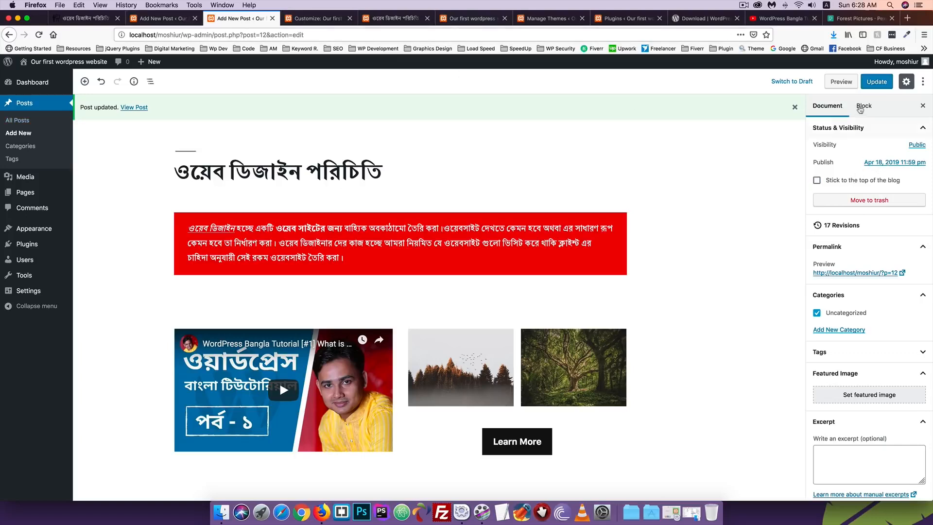
left_click(872, 83)
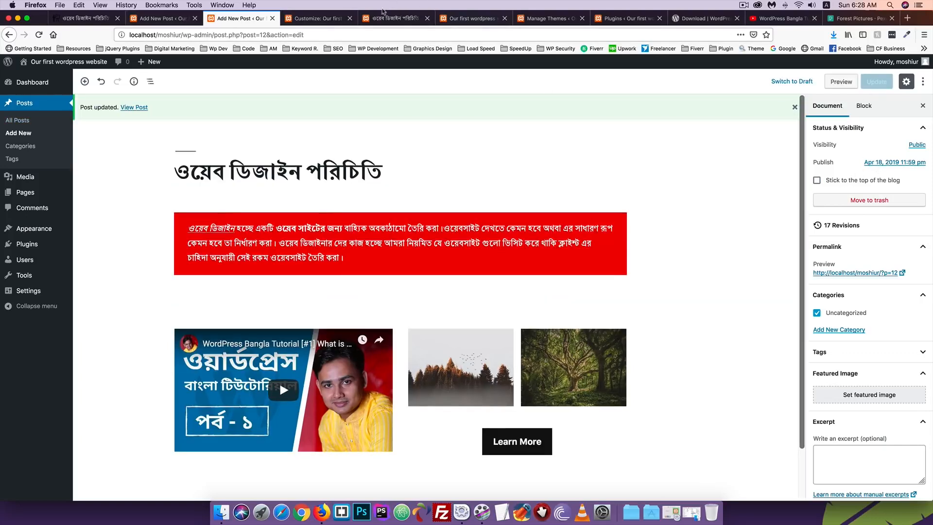
left_click(393, 18)
left_click(39, 34)
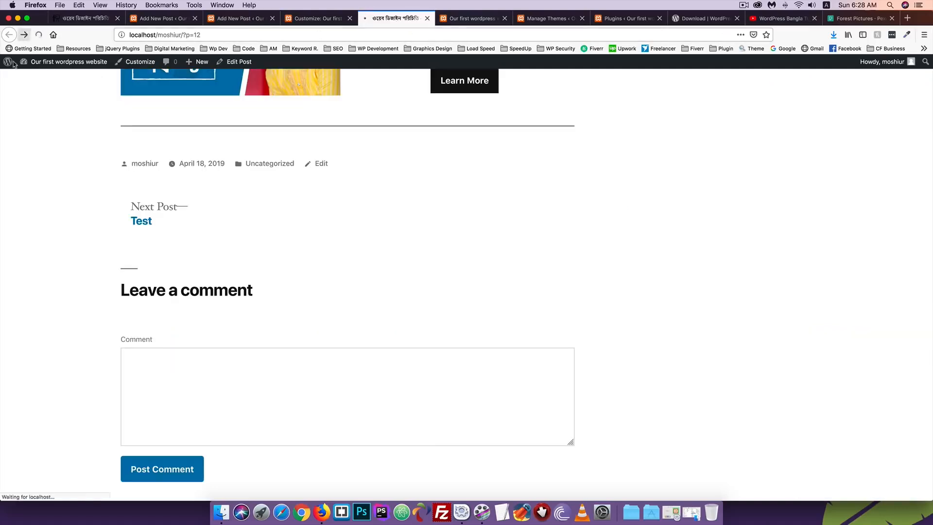
scroll(52, 231, "up", 8)
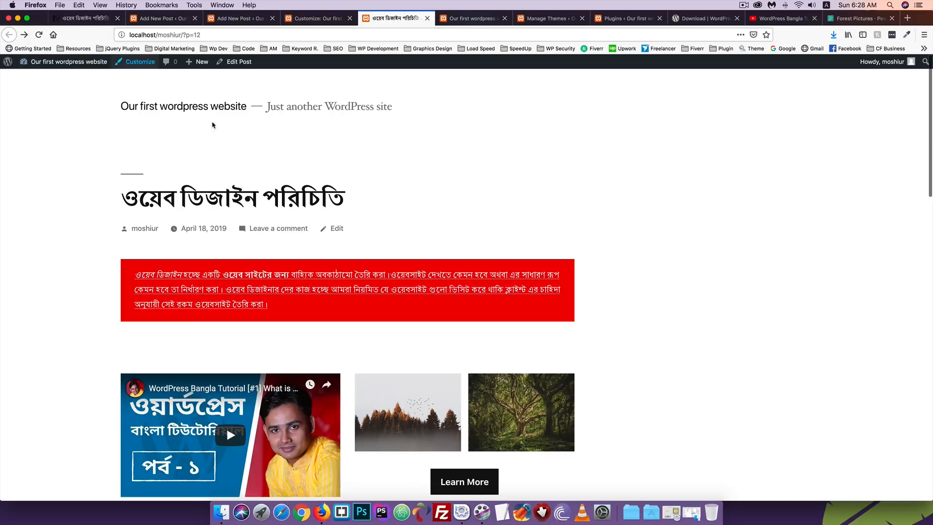
left_click(144, 18)
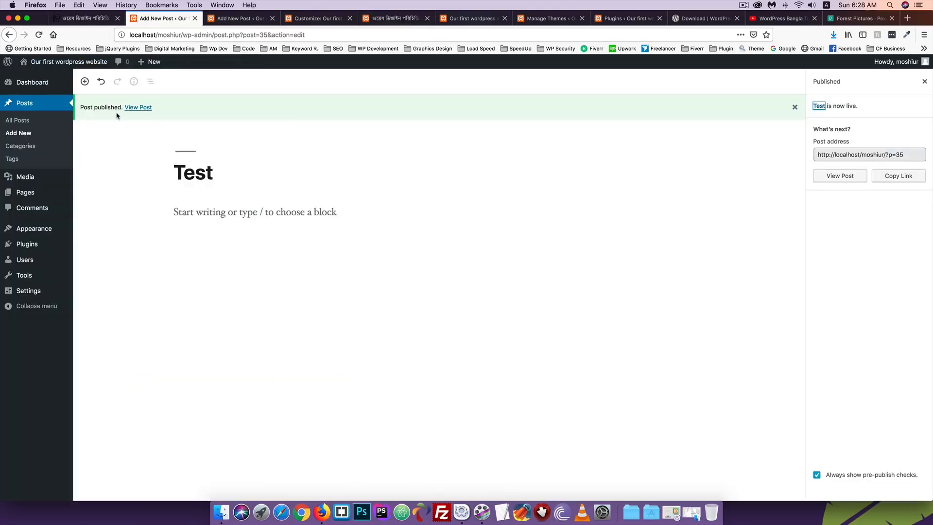
Publish another new post titled 'Test 2'
left_click(19, 134)
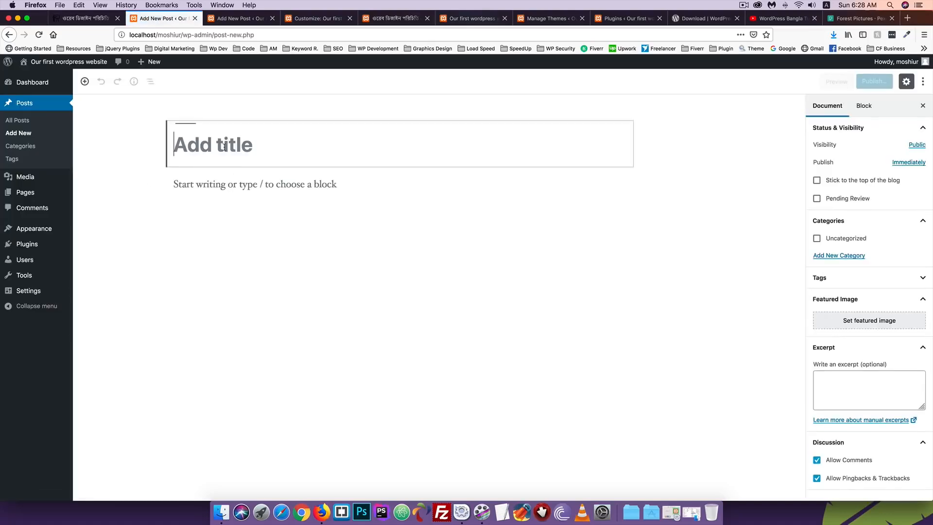
type("Test")
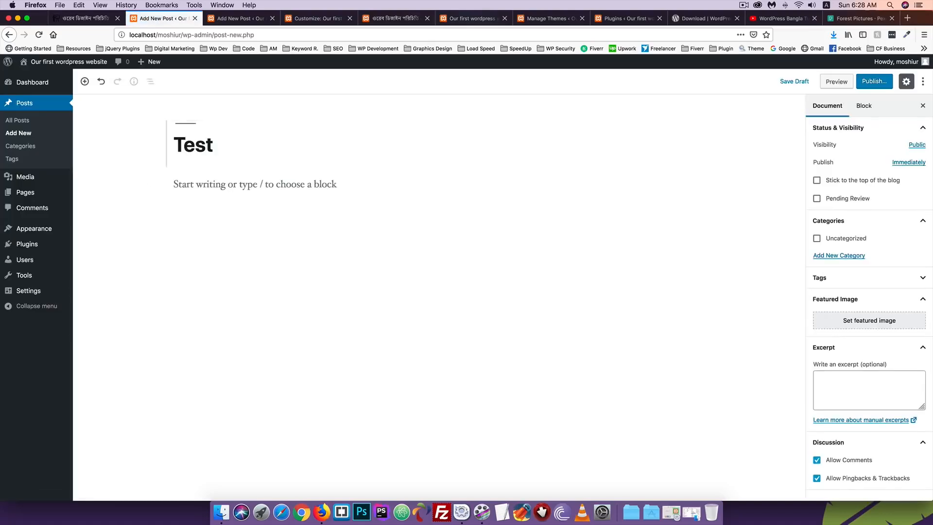
type(" 2")
left_click(877, 82)
left_click(879, 83)
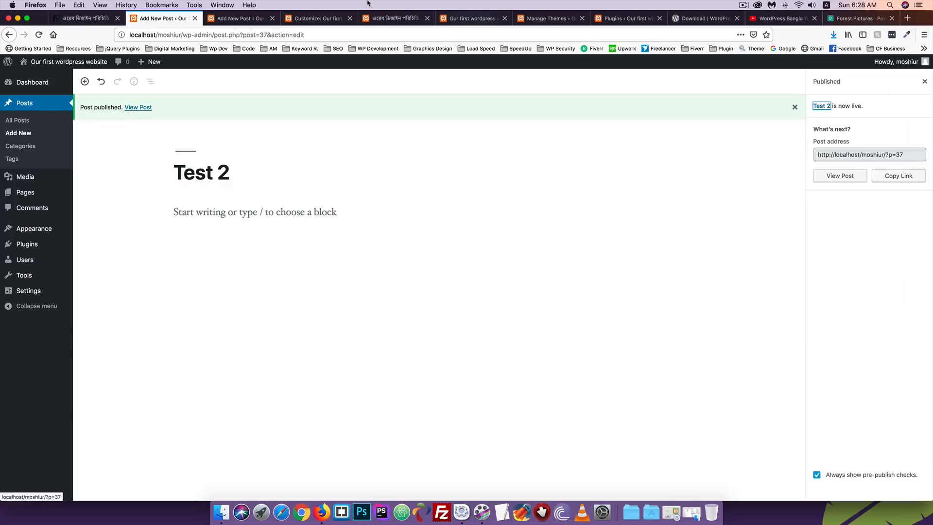
Reload the live web-design post page and scroll through it
left_click(384, 19)
left_click(39, 35)
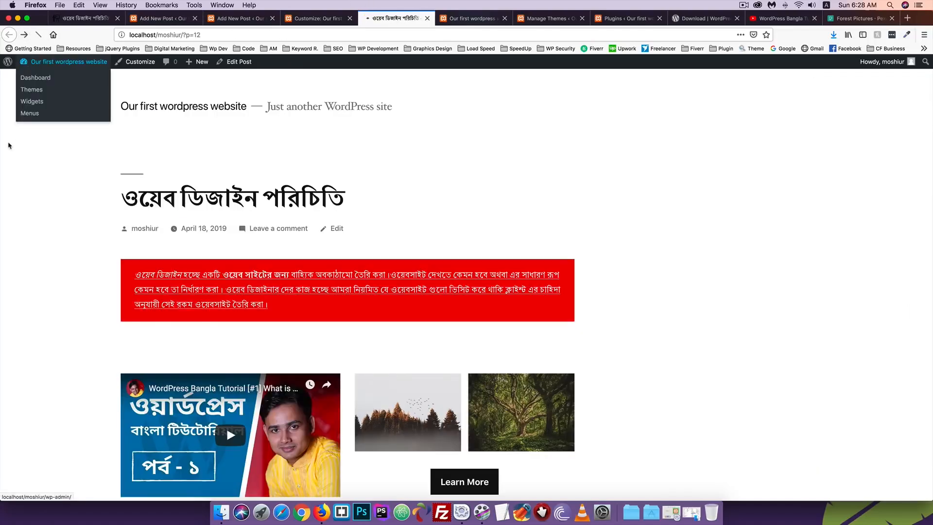
scroll(8, 146, "down", 6)
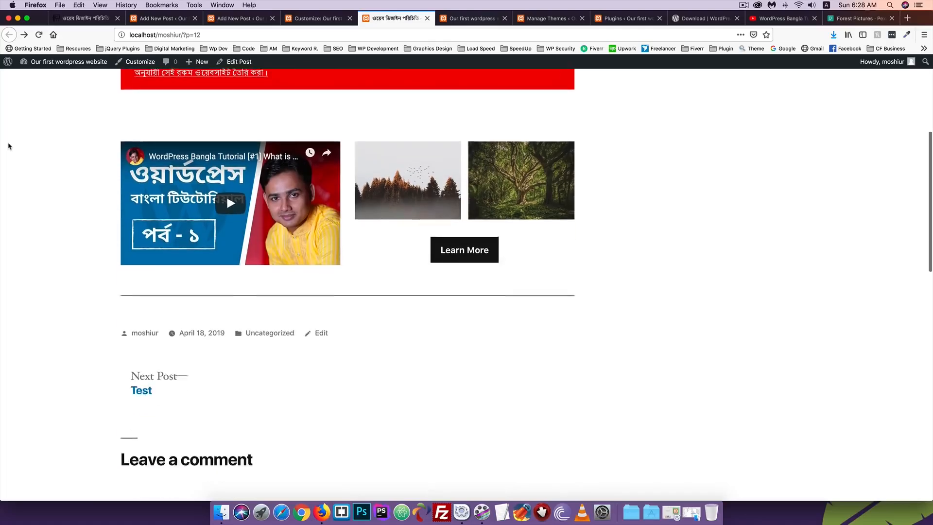
scroll(8, 146, "up", 8)
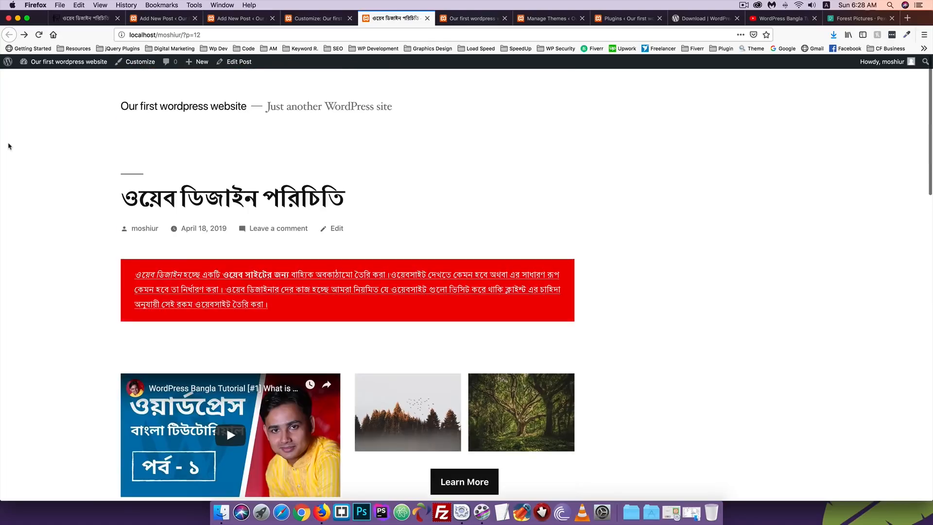
Open the Bengali web-design post's own page on the live site
left_click(146, 22)
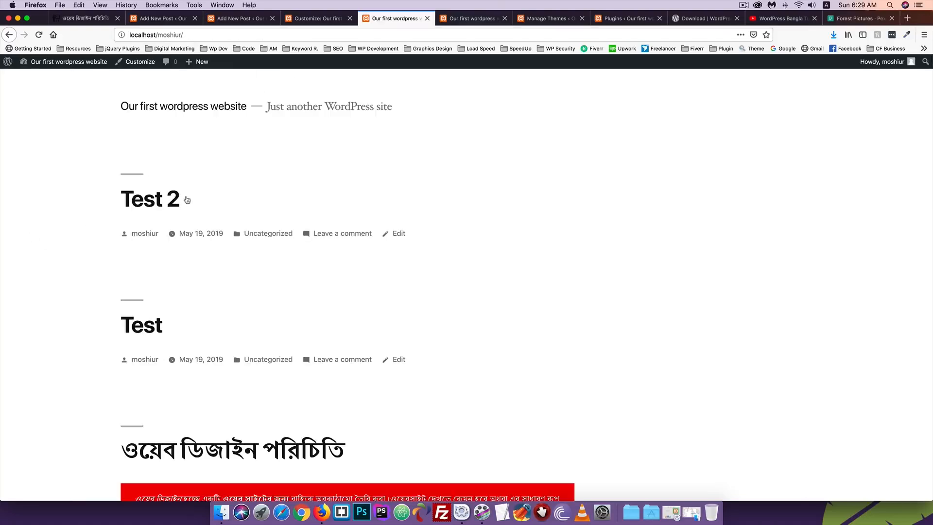
scroll(174, 235, "down", 4)
left_click(248, 248)
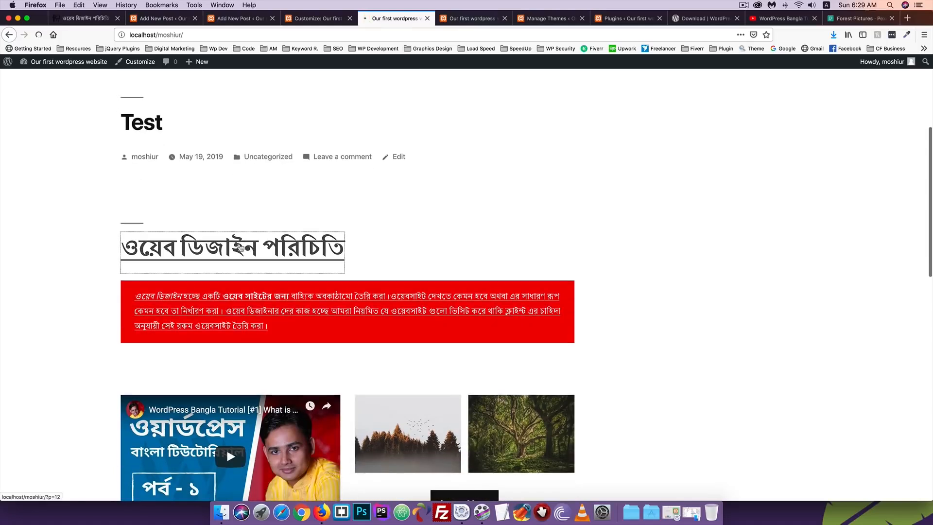
scroll(282, 205, "down", 8)
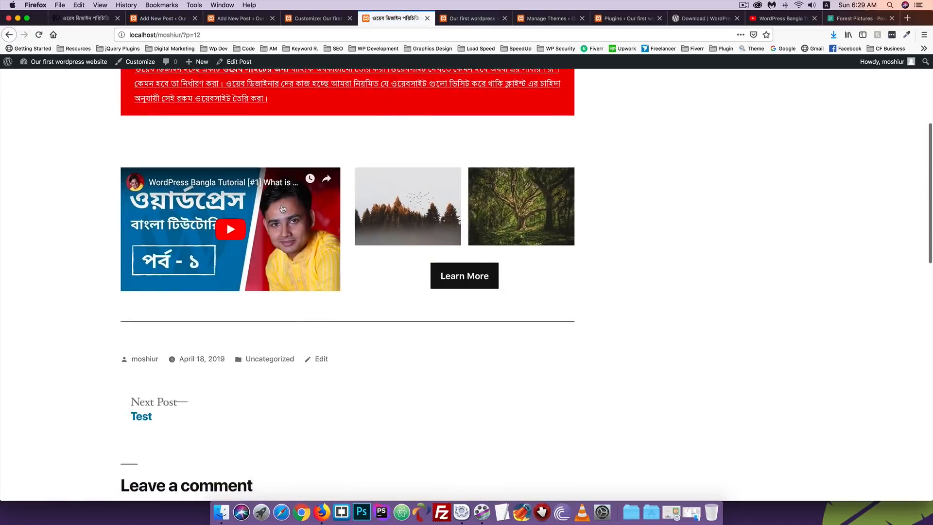
scroll(282, 206, "up", 8)
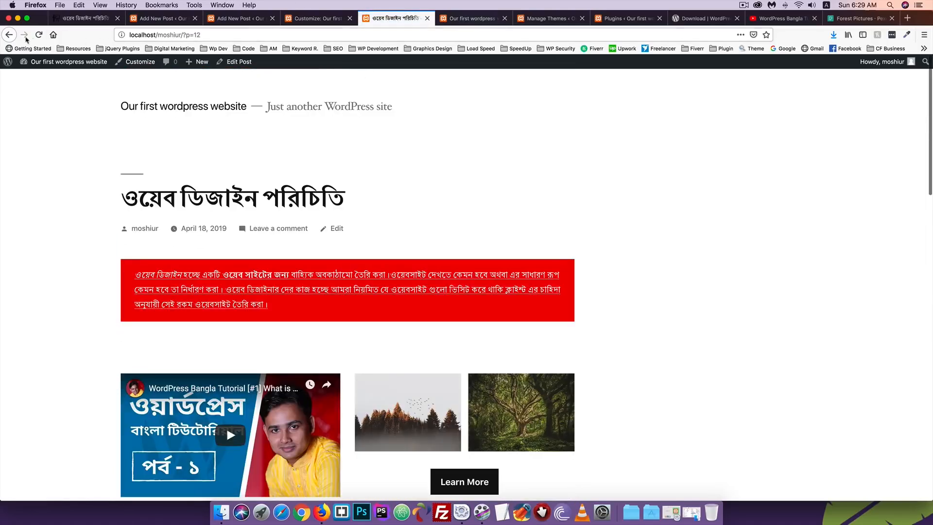
Remove ?p=12 from the address to load the home page listing Test 2, Test, then the Bengali post
left_click_drag(182, 35, 279, 34)
key("BackSpace")
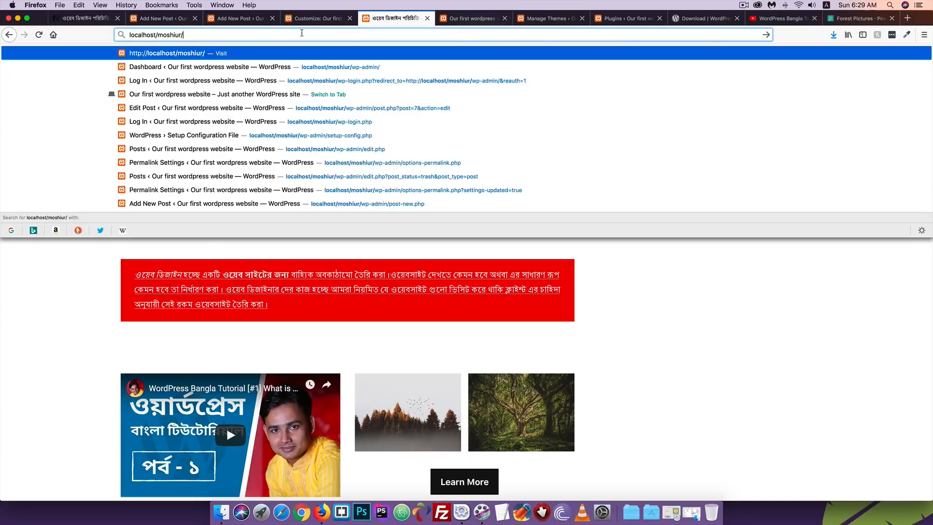
key("Return")
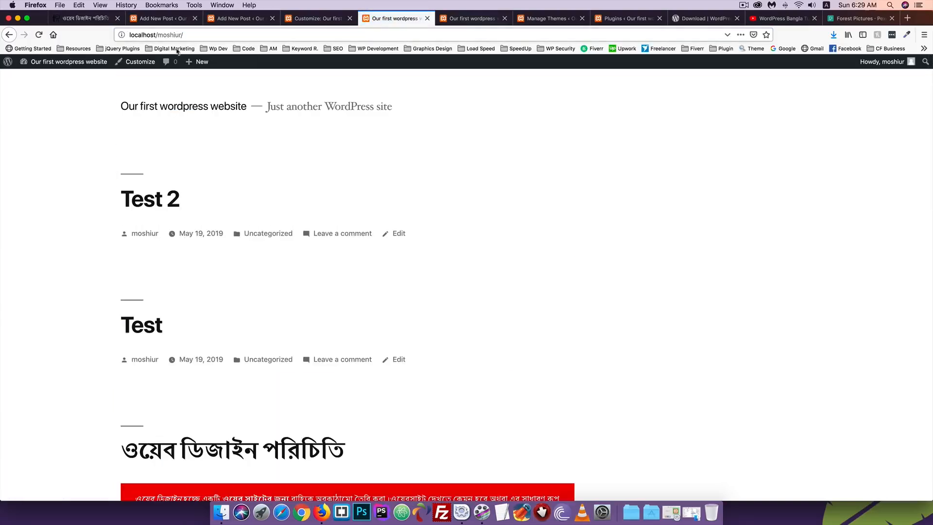
scroll(83, 206, "down", 2)
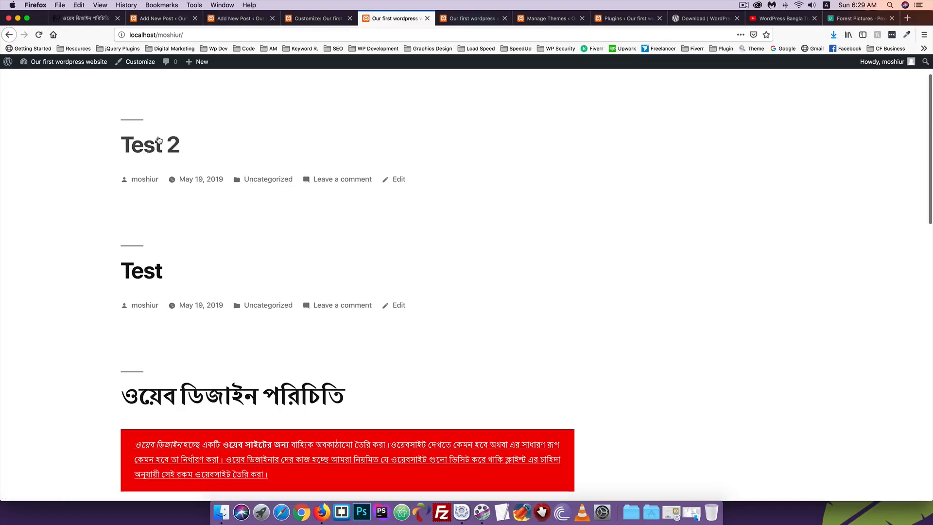
scroll(150, 326, "down", 3)
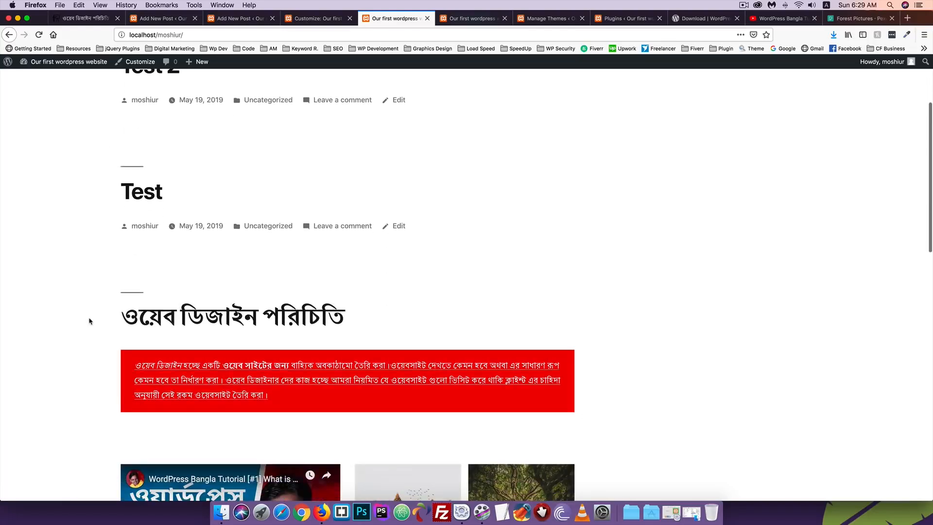
left_click_drag(91, 320, 355, 317)
scroll(87, 294, "up", 4)
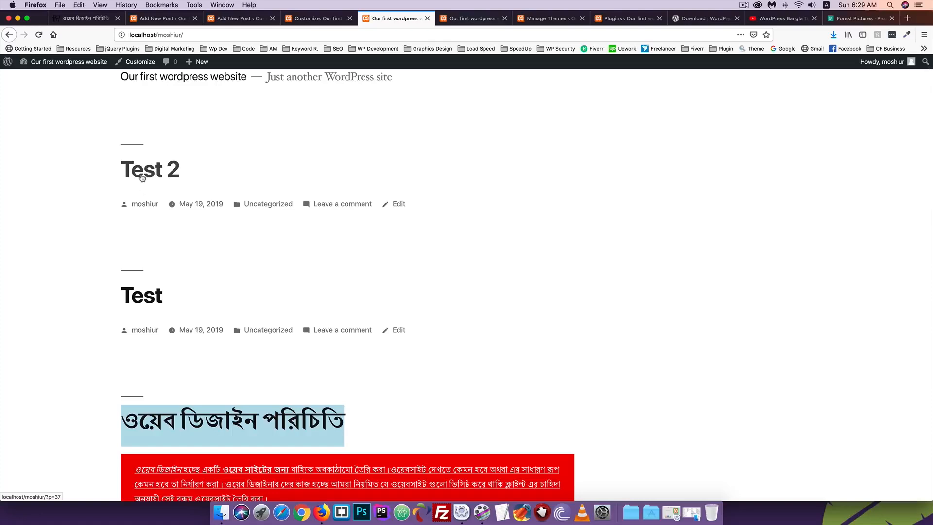
scroll(62, 211, "down", 3)
left_click(47, 225)
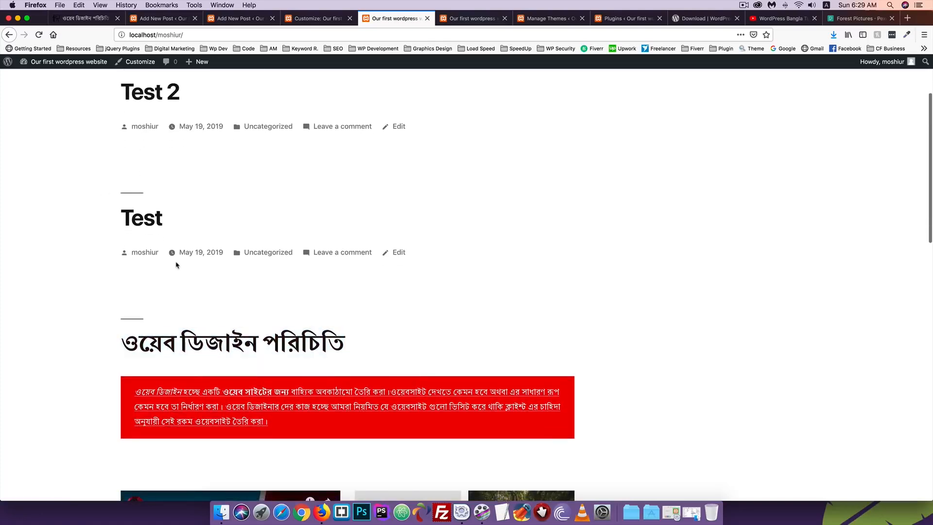
scroll(171, 146, "up", 2)
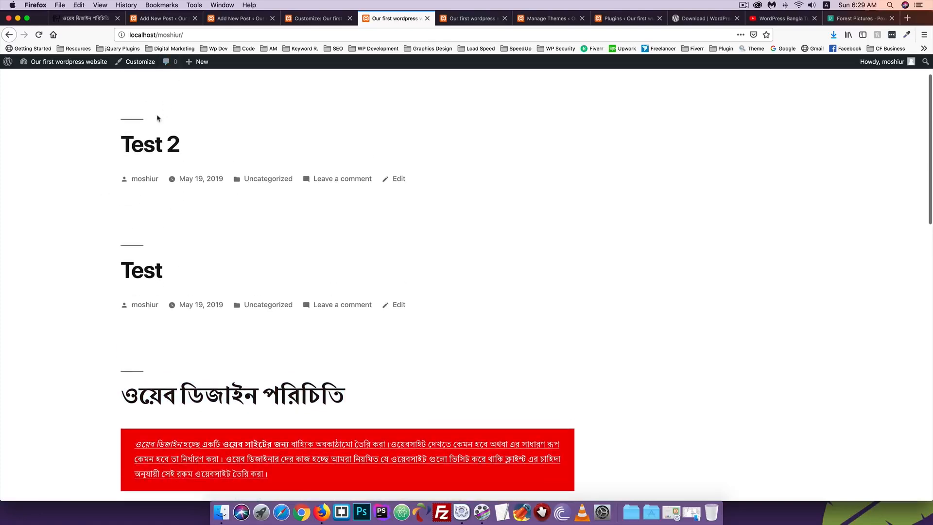
scroll(151, 131, "down", 3)
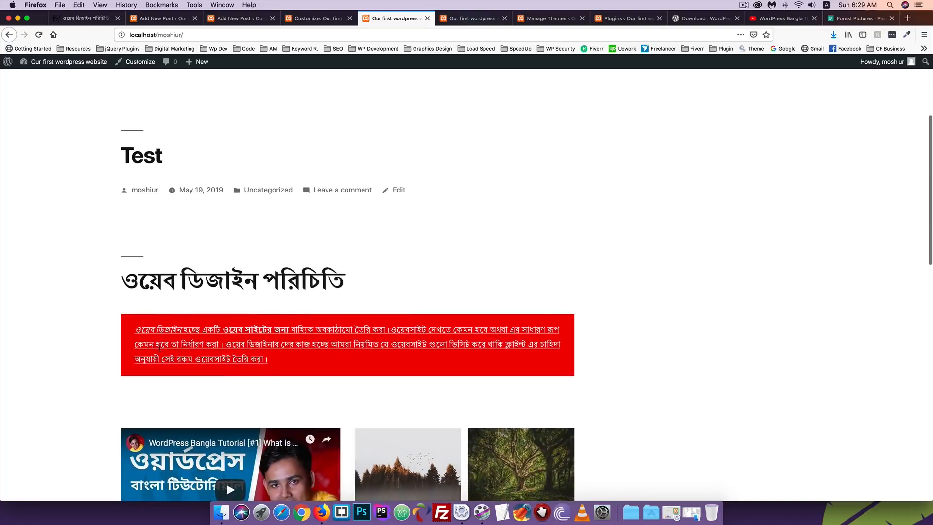
scroll(109, 326, "up", 3)
scroll(109, 326, "up", 2)
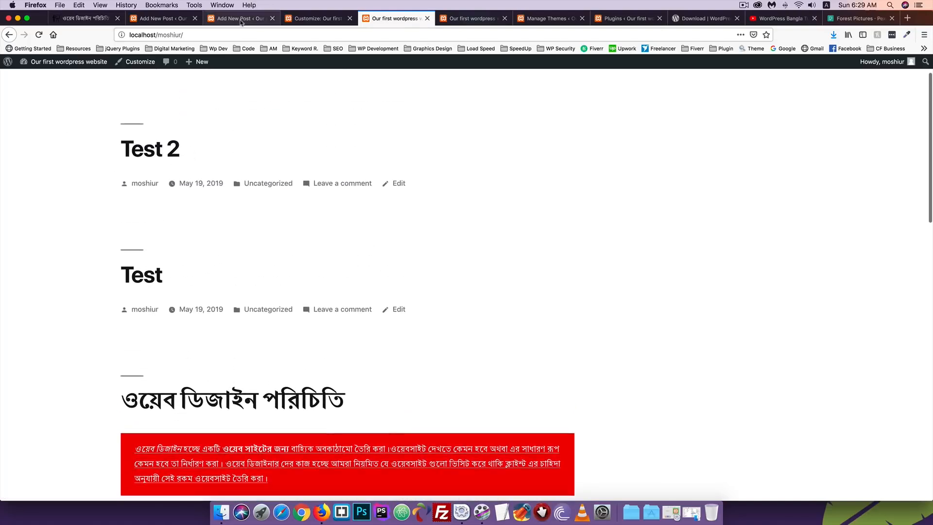
left_click(168, 18)
Tick 'Stick to the top of the blog' on the Bengali post and update it
left_click(242, 19)
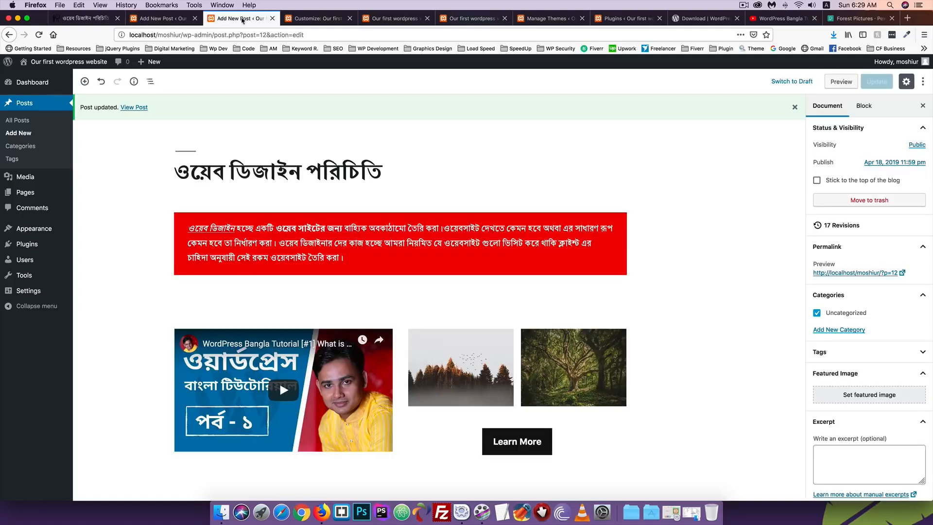
left_click(826, 180)
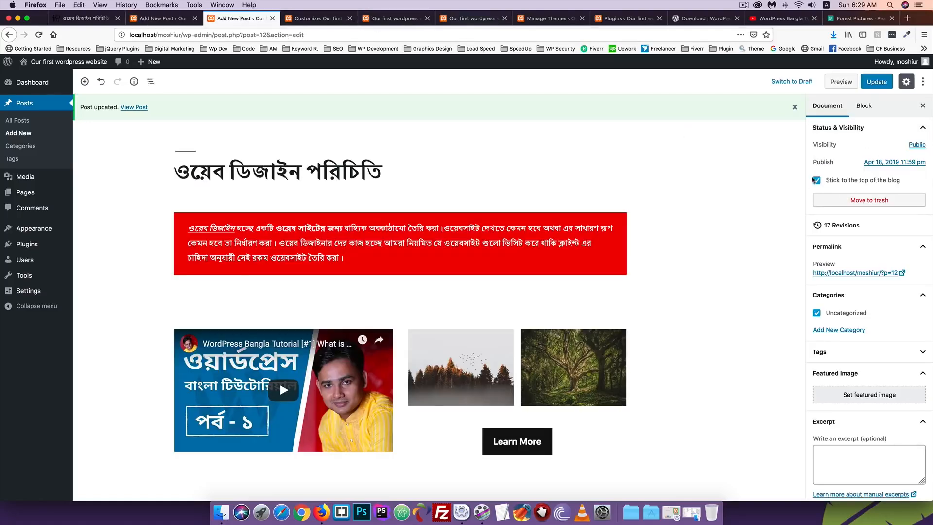
left_click(875, 82)
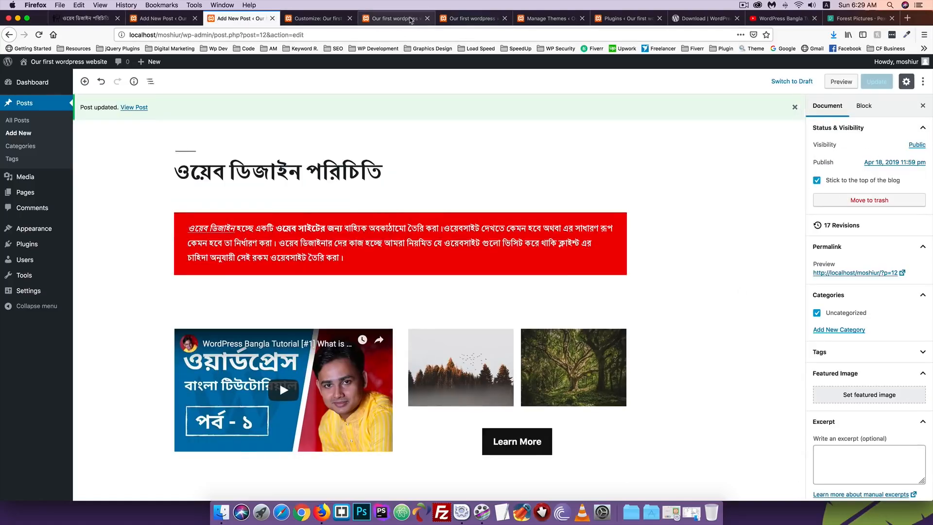
Reload the front page to see the post leading as Featured, then return to its editor
left_click(395, 18)
left_click(39, 36)
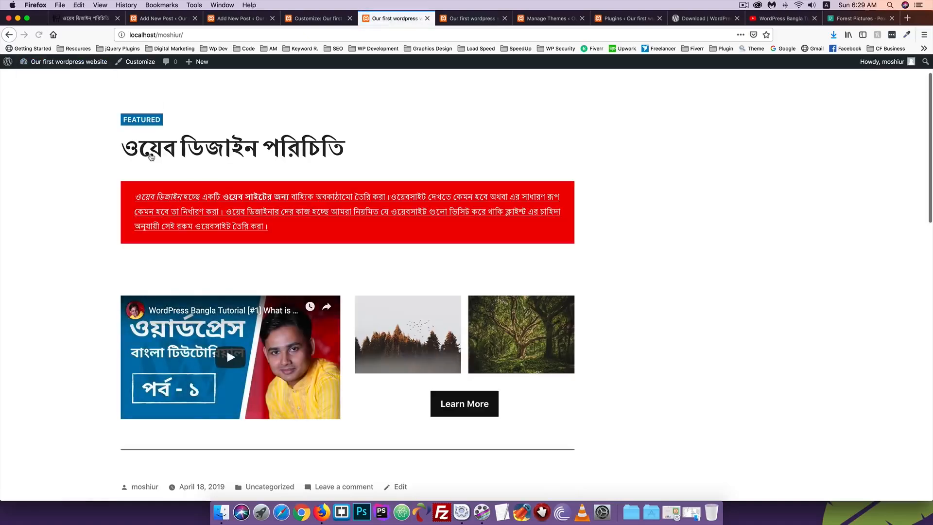
scroll(227, 348, "down", 10)
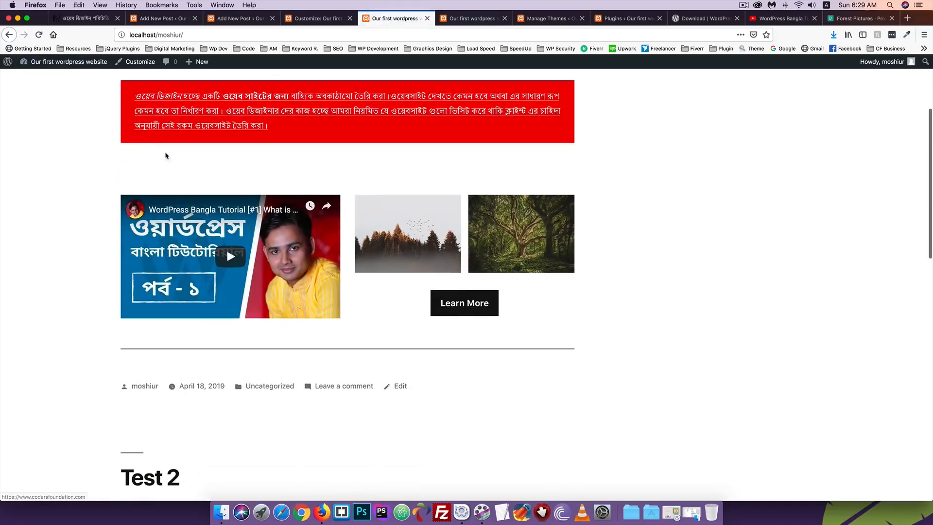
scroll(166, 156, "up", 12)
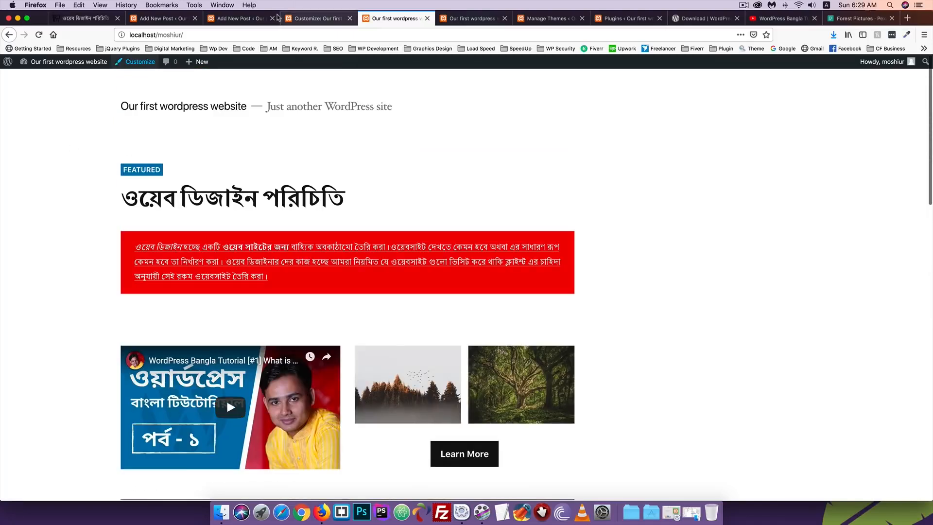
left_click(299, 20)
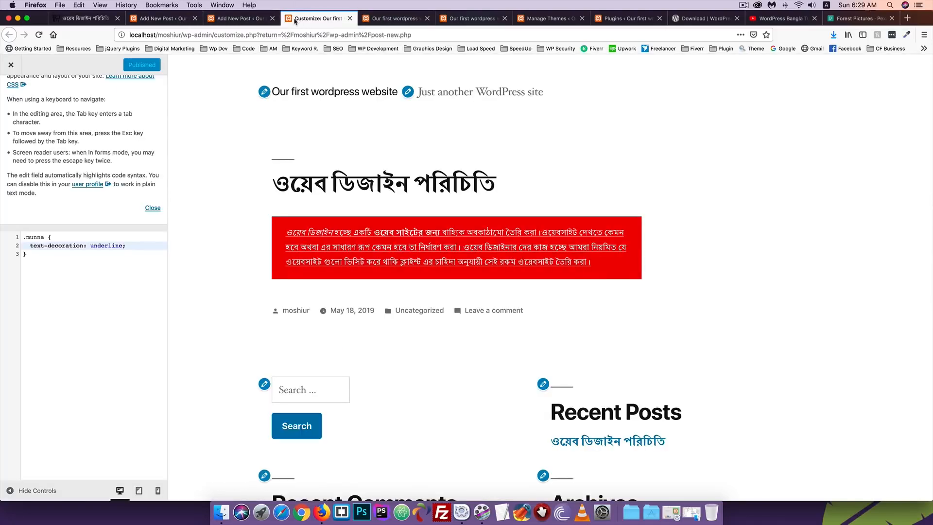
left_click(164, 20)
left_click(242, 19)
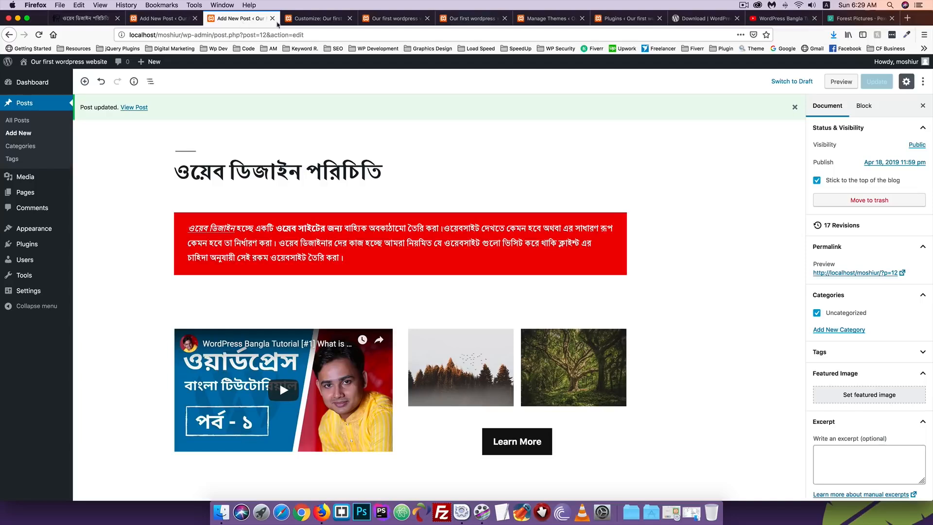
scroll(737, 177, "down", 2)
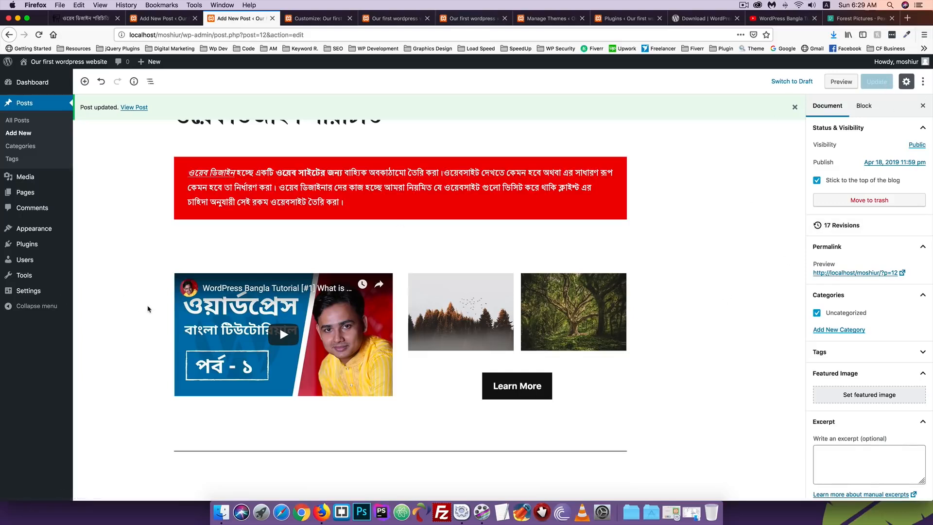
scroll(147, 310, "up", 3)
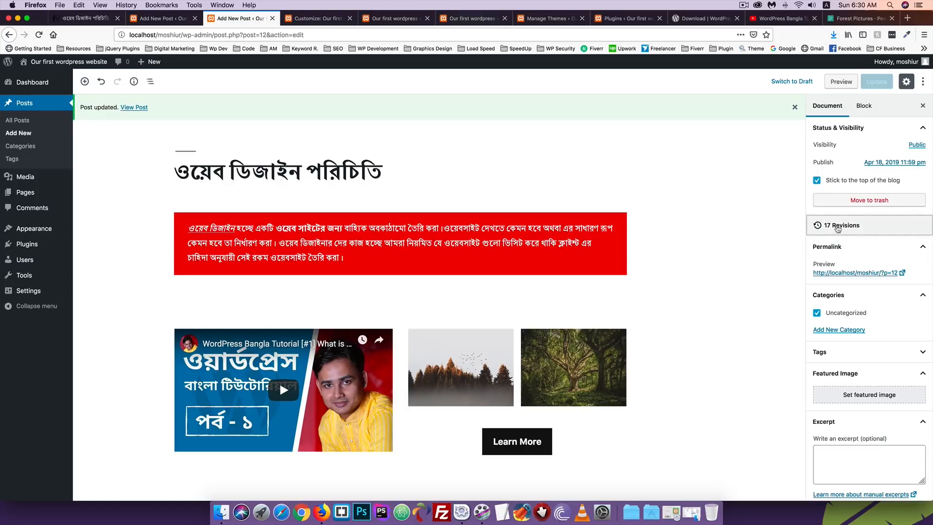
left_click(837, 226)
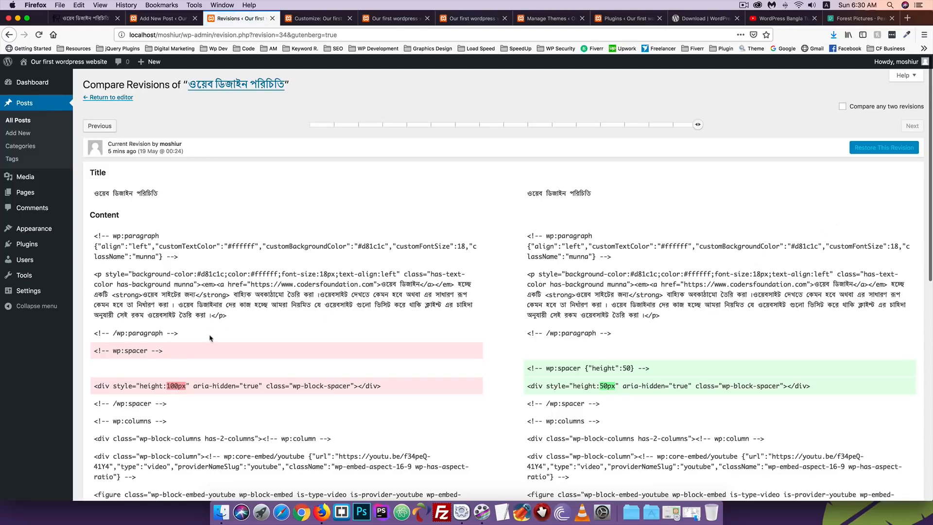
scroll(210, 338, "down", 3)
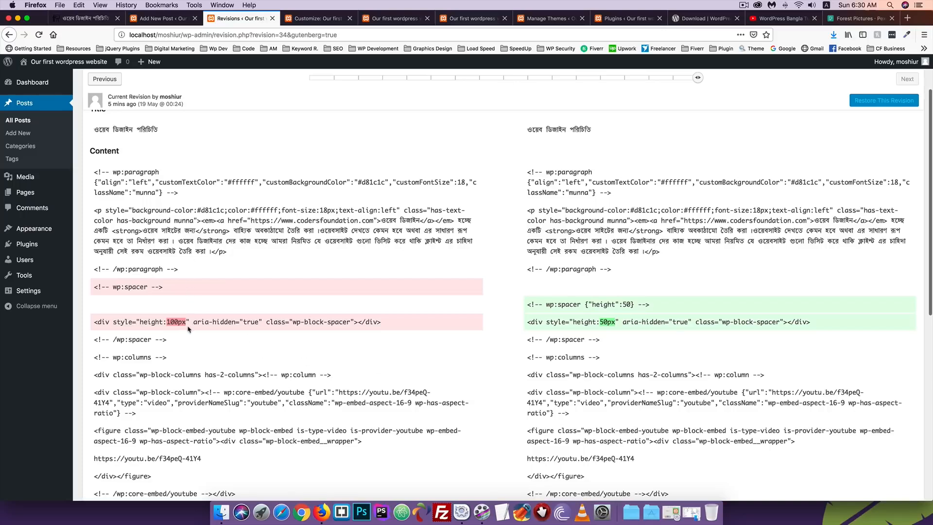
scroll(202, 325, "up", 3)
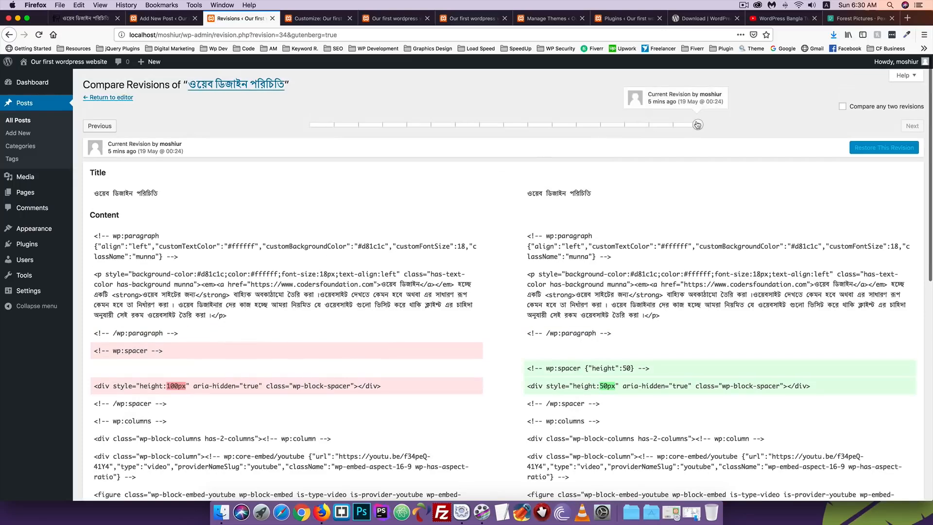
mouse_move(698, 126)
left_mouse_down()
mouse_move(629, 126)
mouse_move(703, 126)
left_mouse_up()
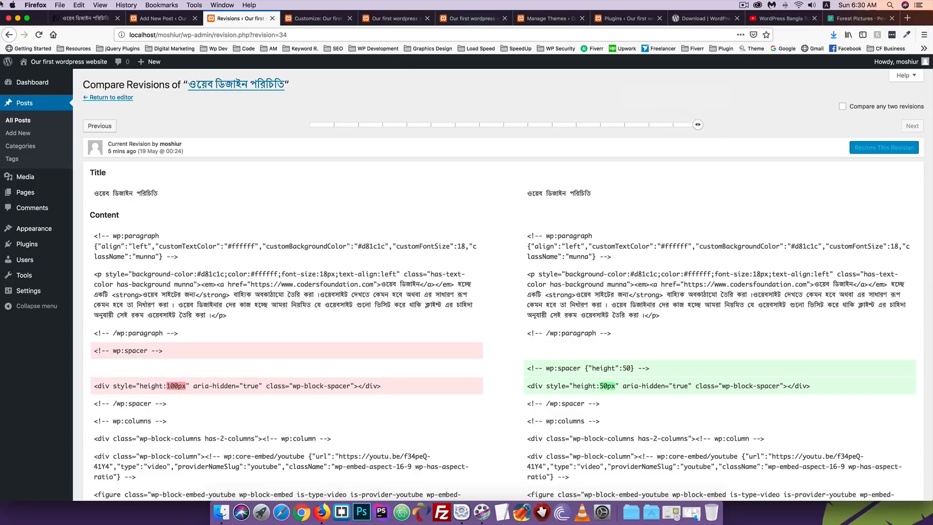
left_click(325, 17)
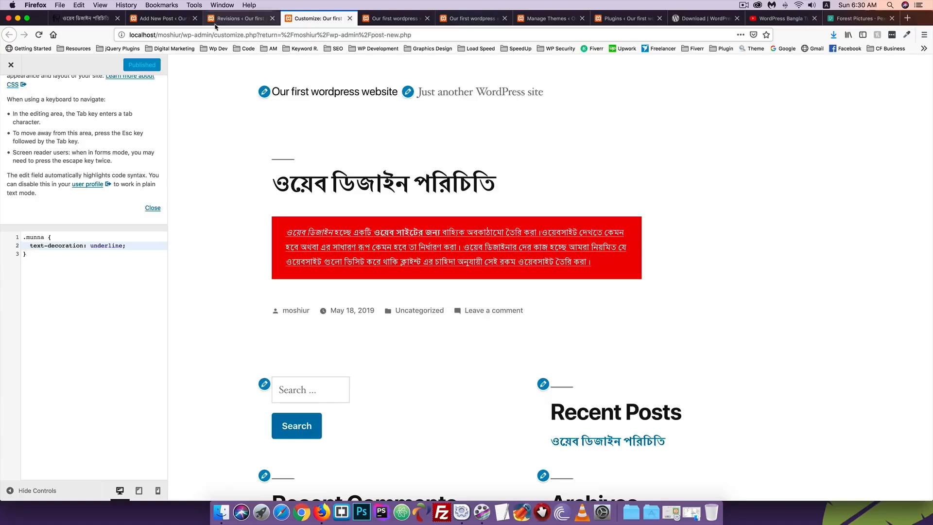
left_click(227, 22)
left_click(9, 36)
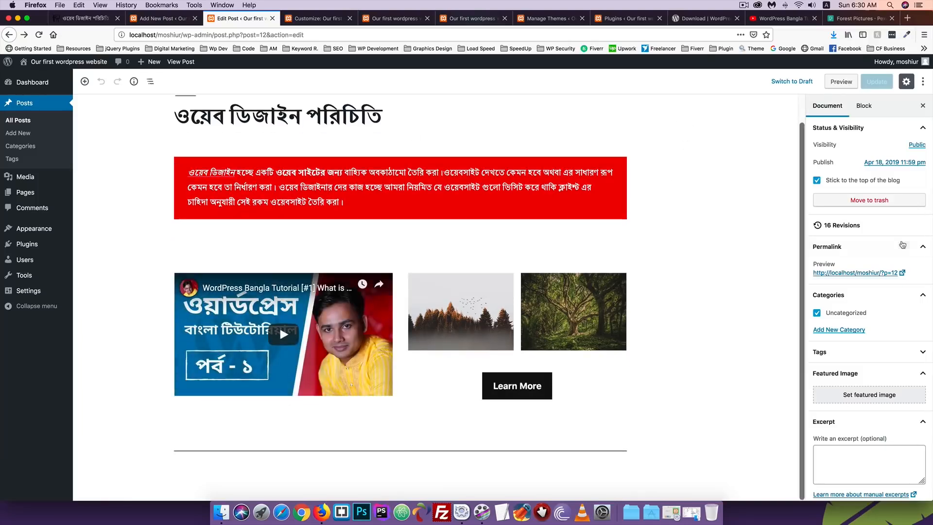
Open the Bengali web-design post from the live front page
scroll(902, 245, "down", 3)
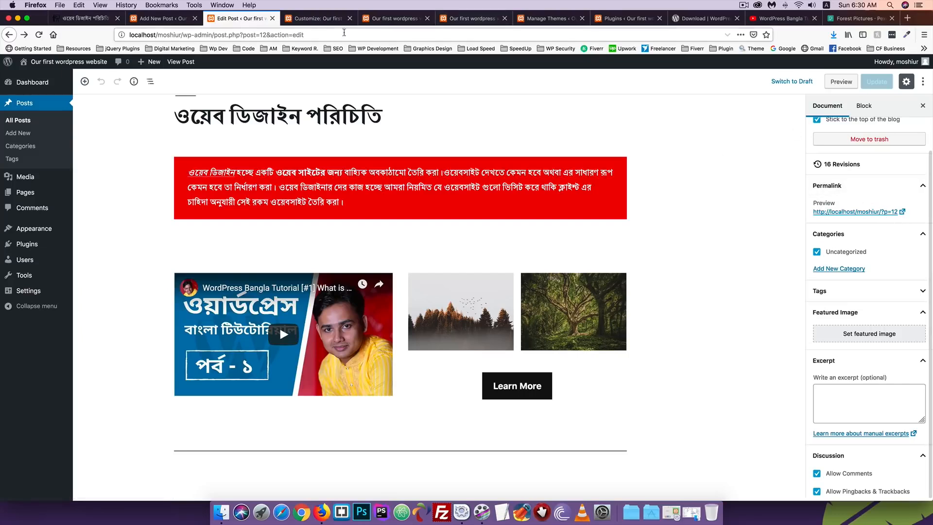
left_click(383, 20)
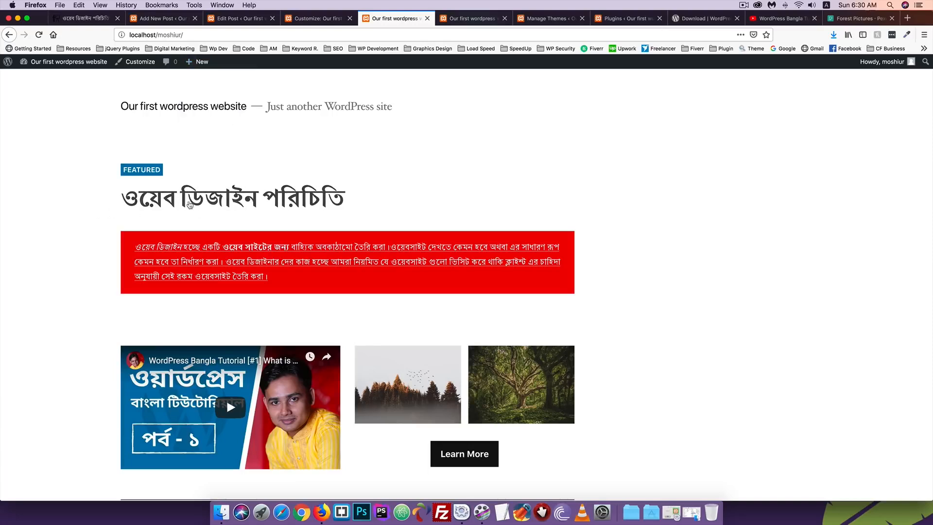
left_click(195, 204)
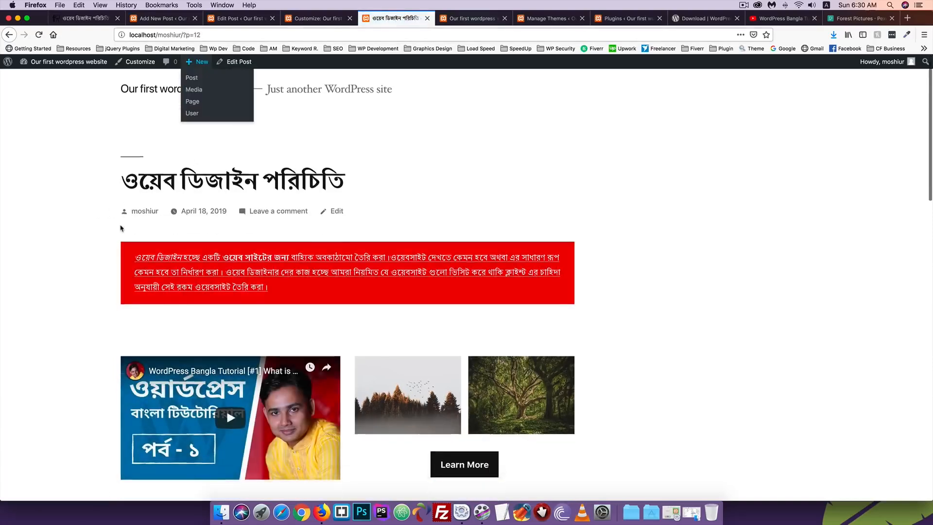
scroll(139, 350, "down", 10)
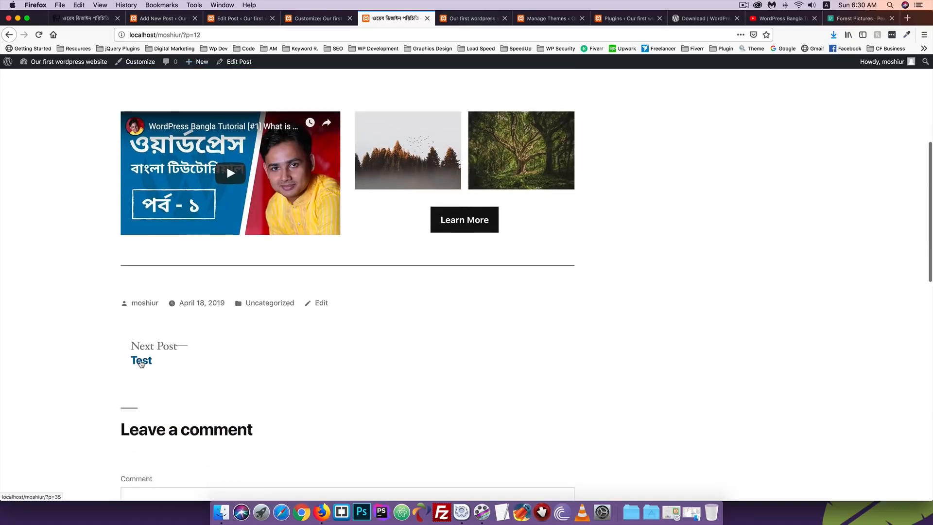
Follow the Next Post link to Test, go back, and return to the Test 2 editor
left_click(139, 367)
mouse_move(186, 55)
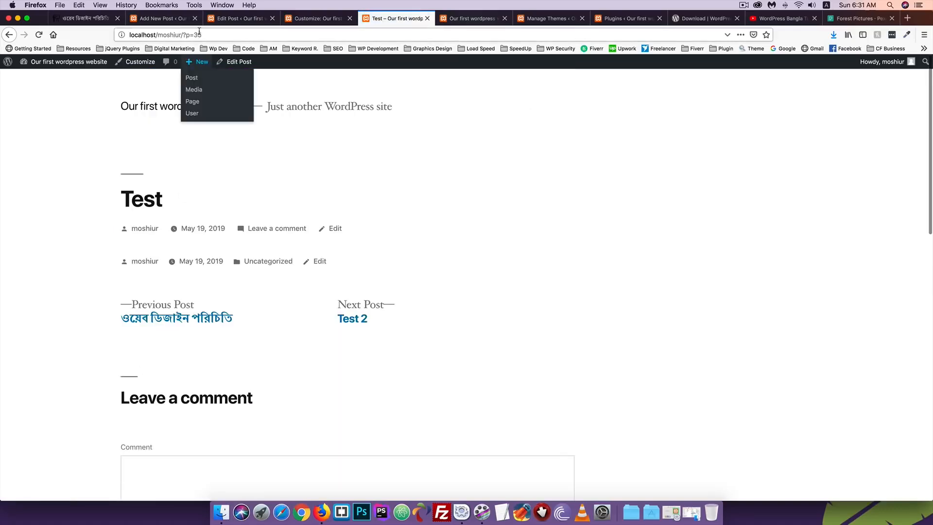
left_click(8, 37)
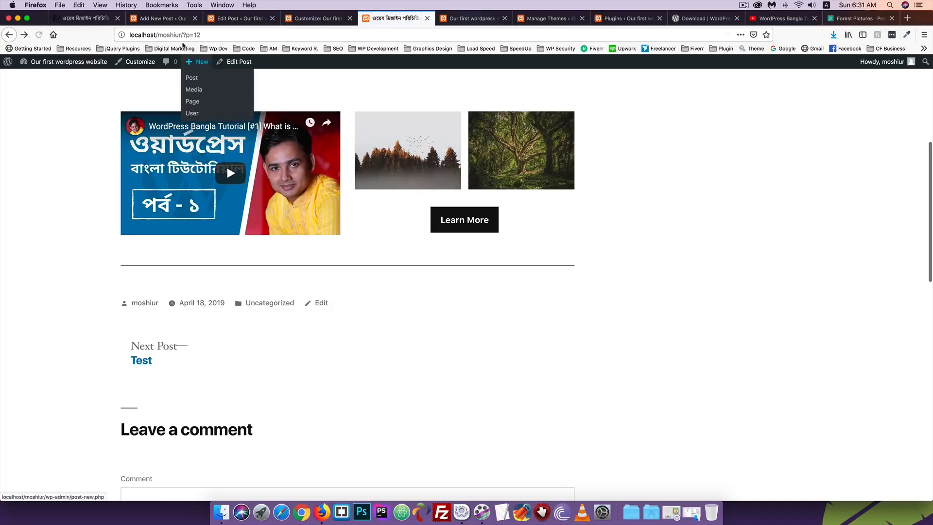
scroll(135, 151, "up", 5)
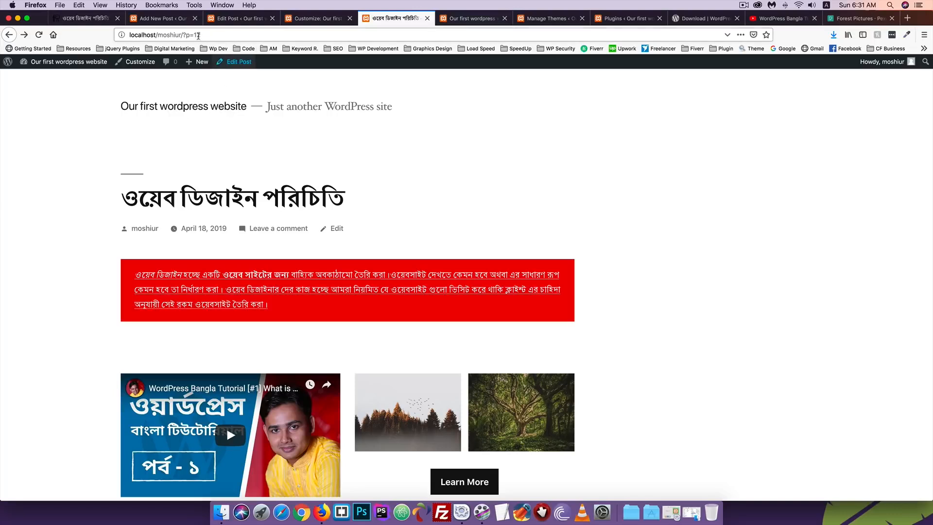
left_click(163, 18)
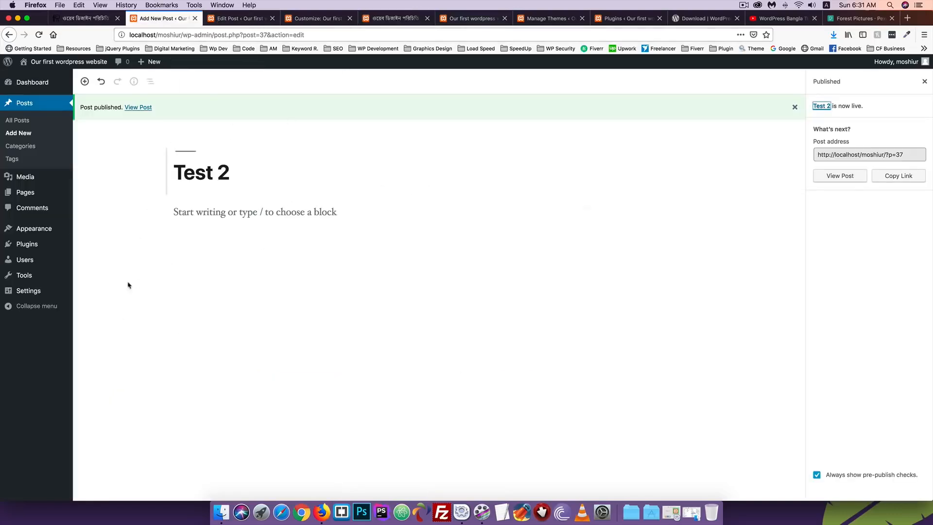
Open Permalink Settings in a new tab and save the Post name structure
mouse_move(26, 294)
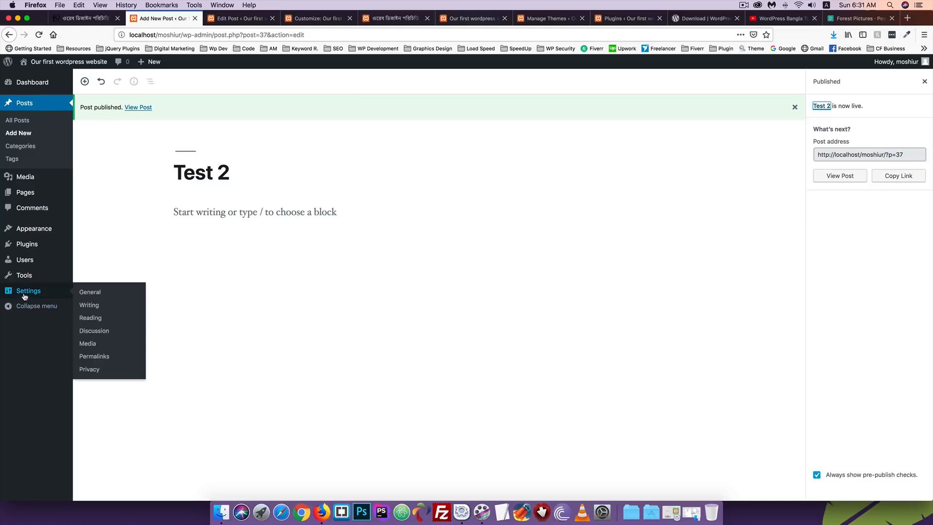
right_click(90, 359)
left_click(117, 361)
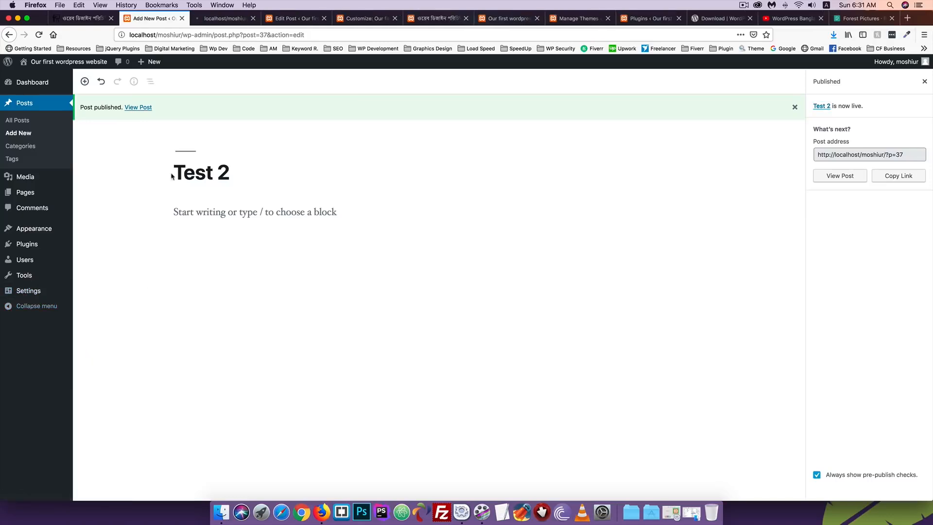
left_click(207, 18)
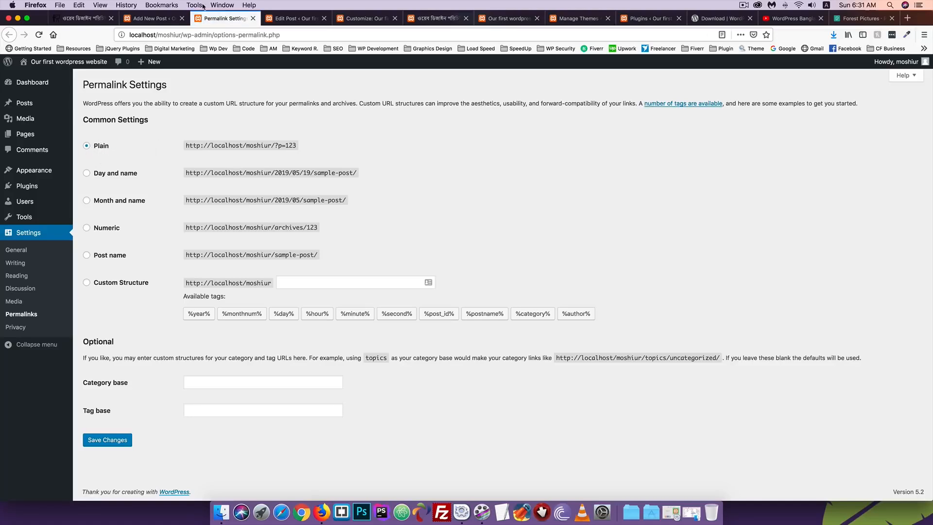
left_click(112, 257)
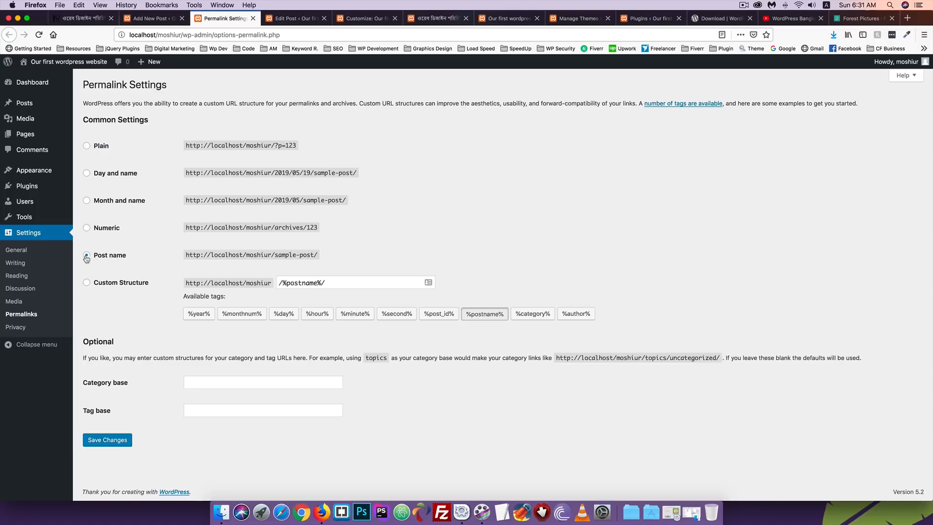
left_click(107, 440)
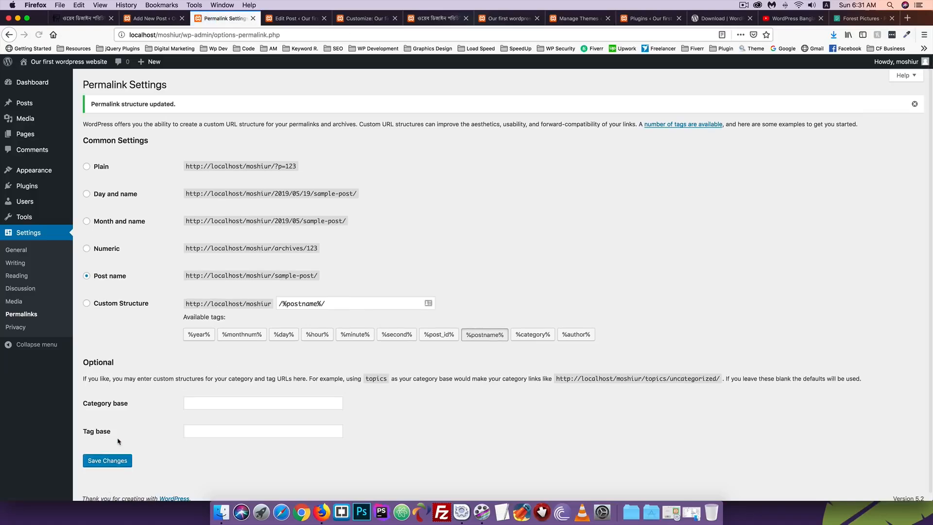
left_click(503, 19)
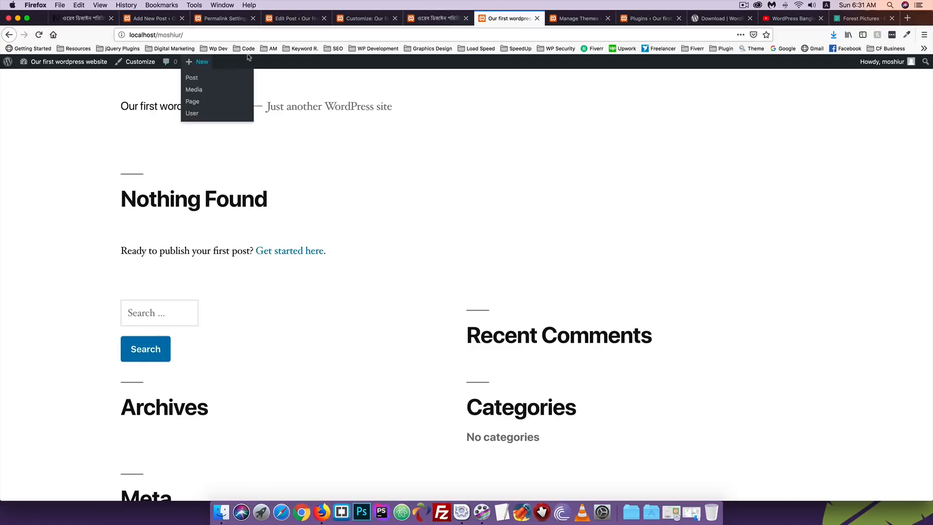
Strip ?p=12 from the address and reopen the Bengali post at its post-name URL
left_click(455, 21)
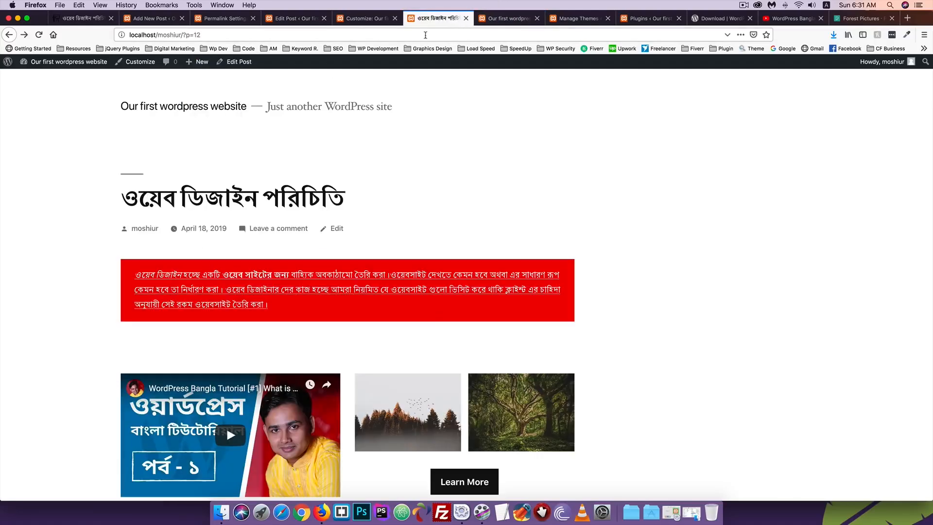
left_click_drag(185, 33, 263, 33)
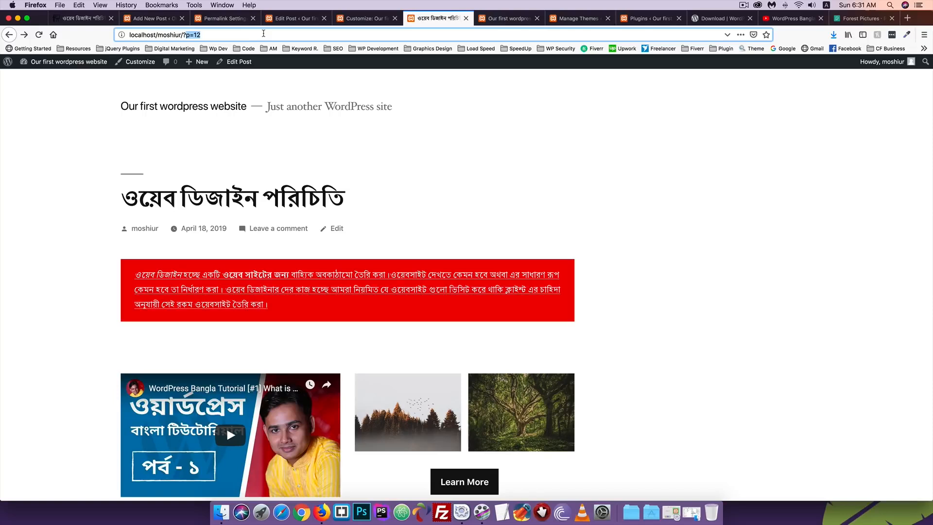
key("BackSpace")
key("BackSpace")
key("Return")
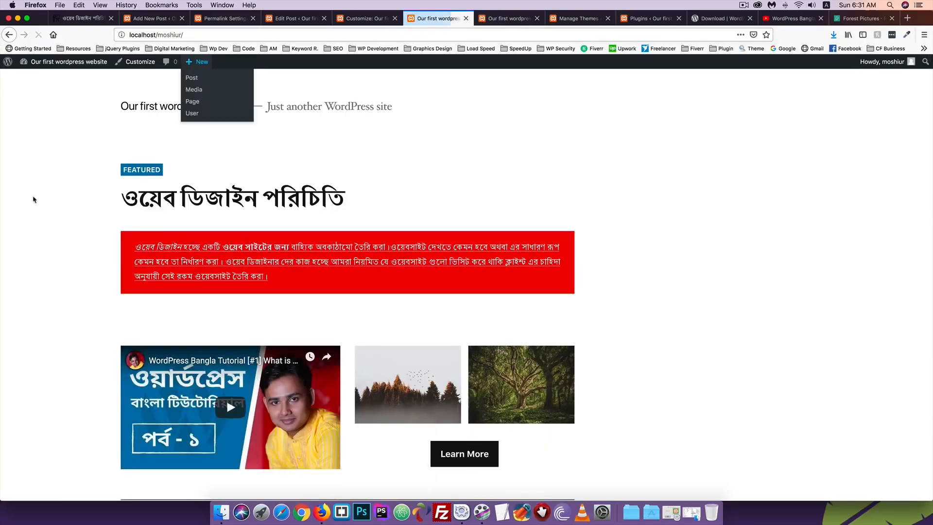
left_click(197, 191)
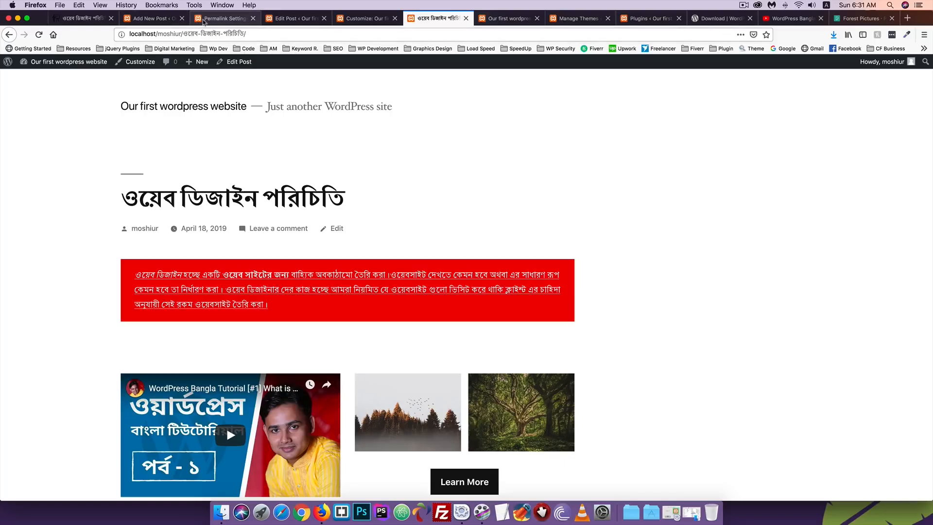
Review the Permalink Settings page, then return to the post and the customizer
left_click(200, 21)
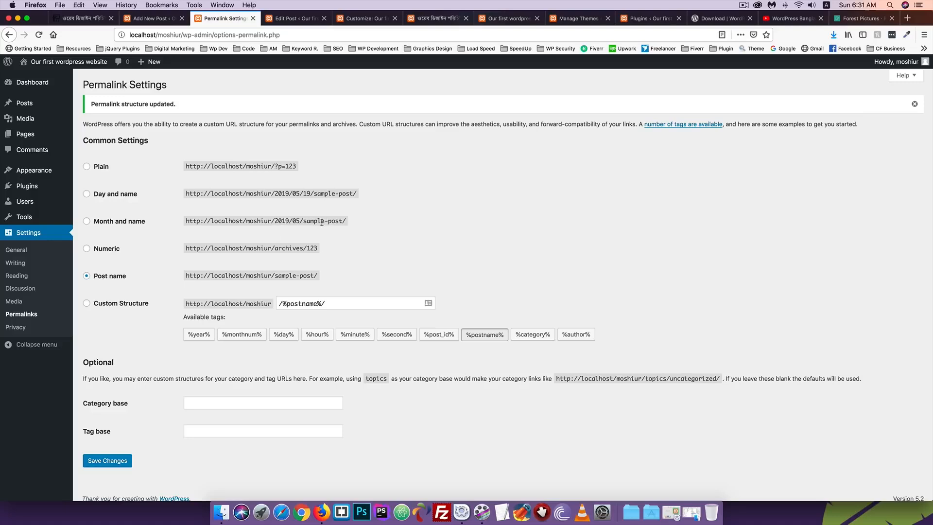
scroll(226, 267, "down", 1)
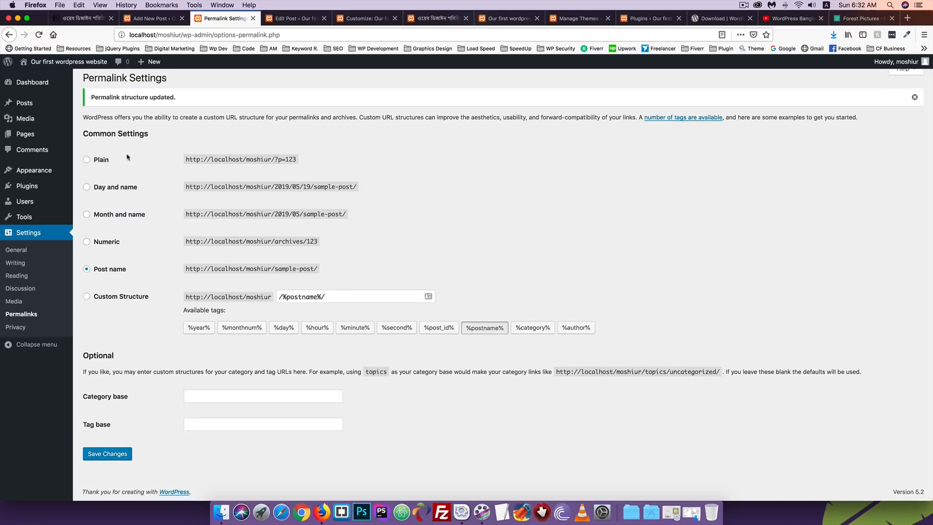
scroll(129, 261, "up", 1)
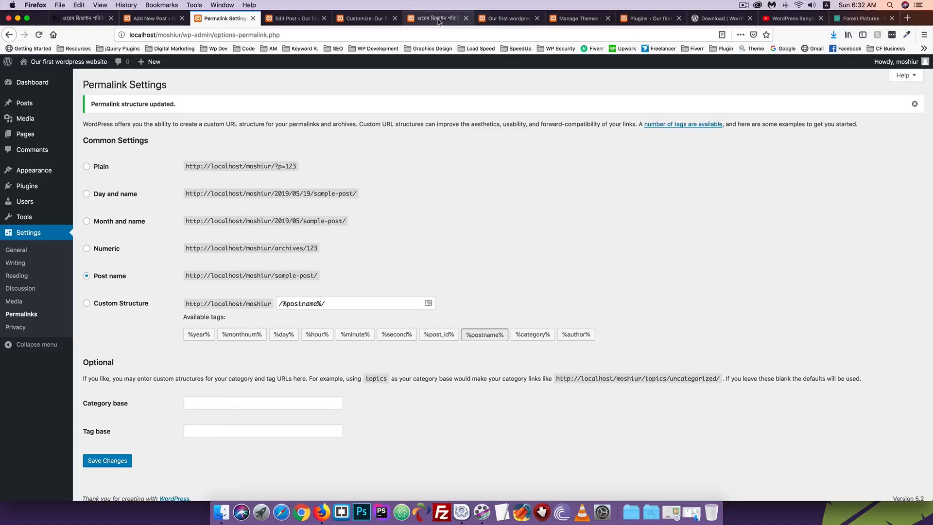
left_click(440, 21)
left_click(353, 22)
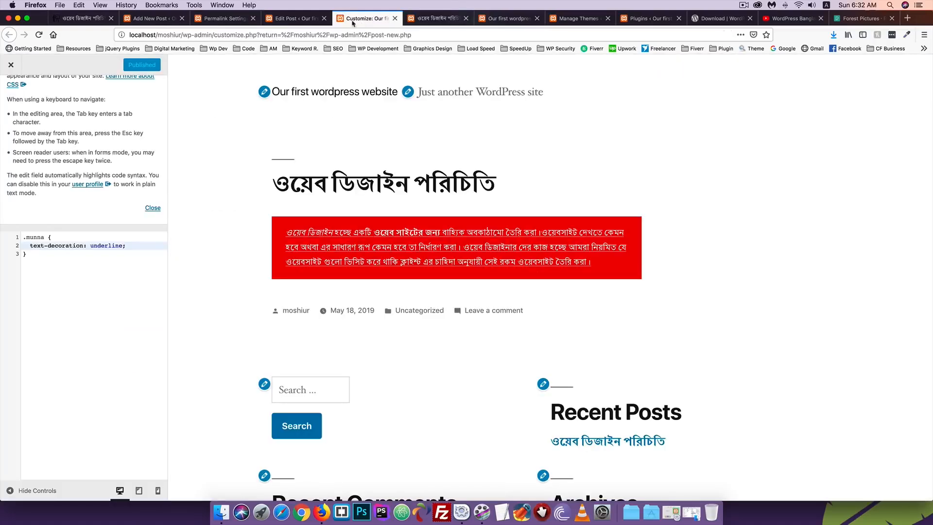
File the Bengali post under a new 'Web Design' category and update it
left_click(294, 19)
scroll(861, 265, "down", 1)
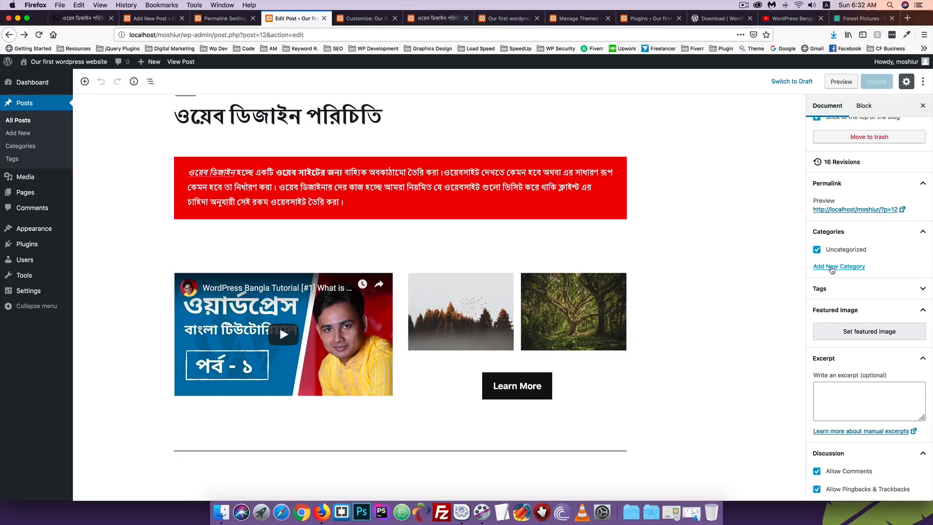
left_click(843, 267)
left_click(849, 296)
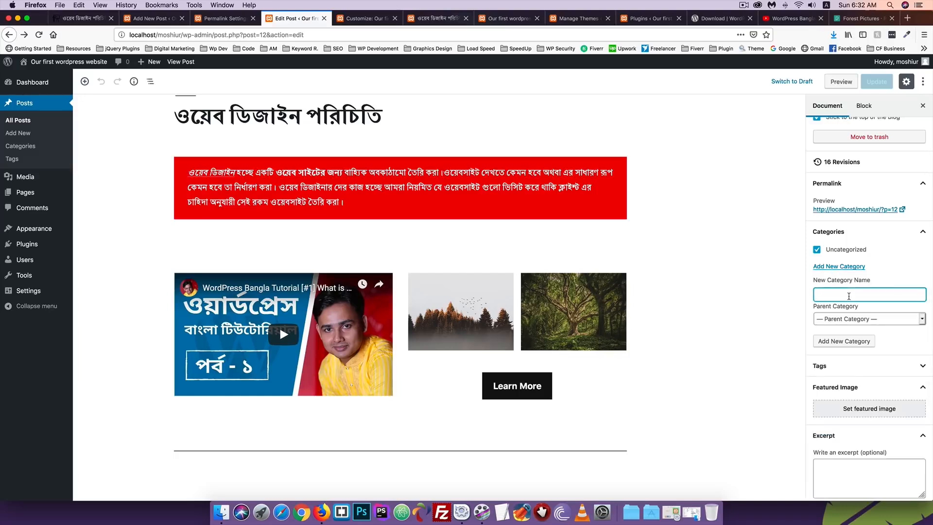
type("Web Design")
left_click(845, 340)
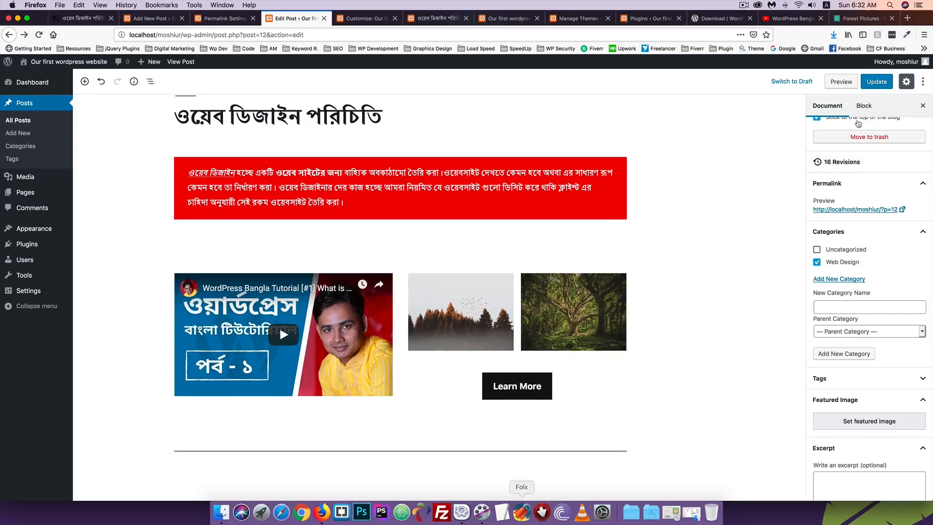
left_click(877, 82)
Reload the live post and open its Web Design category archive
left_click(437, 18)
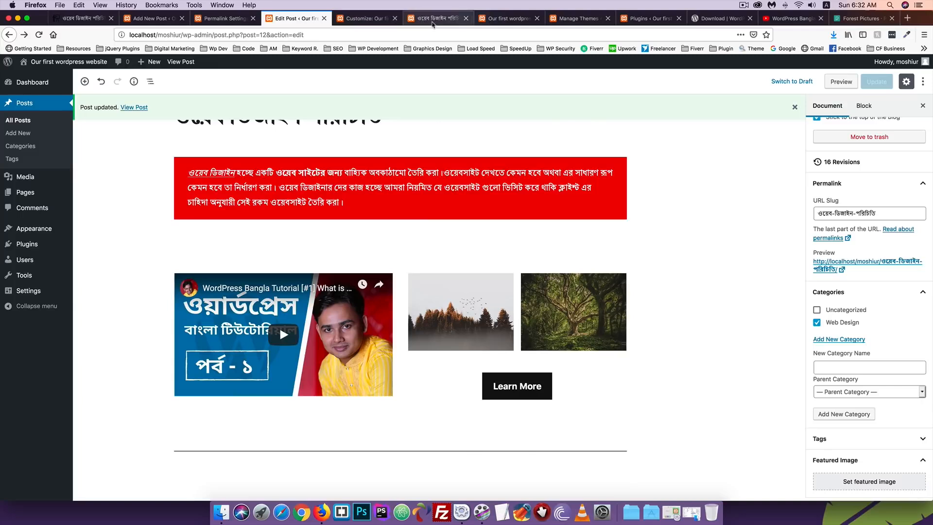
left_click(39, 35)
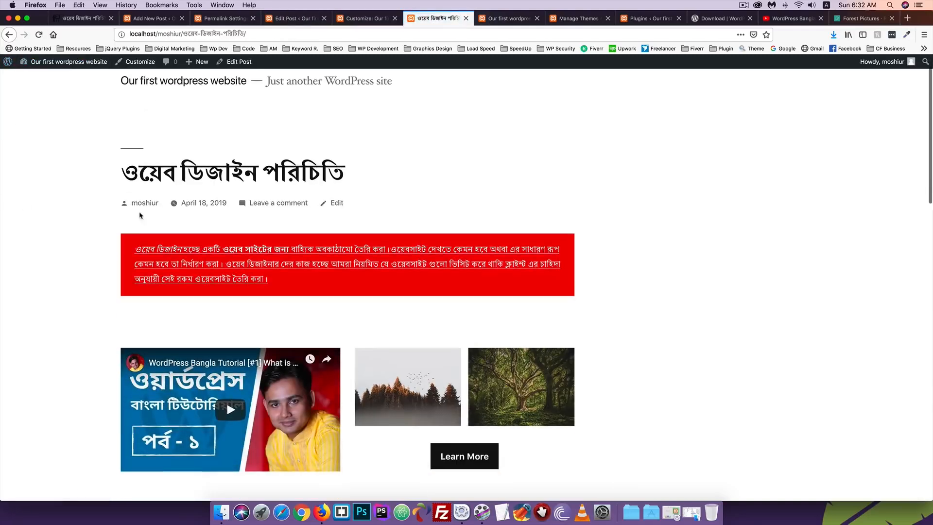
scroll(140, 212, "down", 5)
scroll(139, 216, "down", 1)
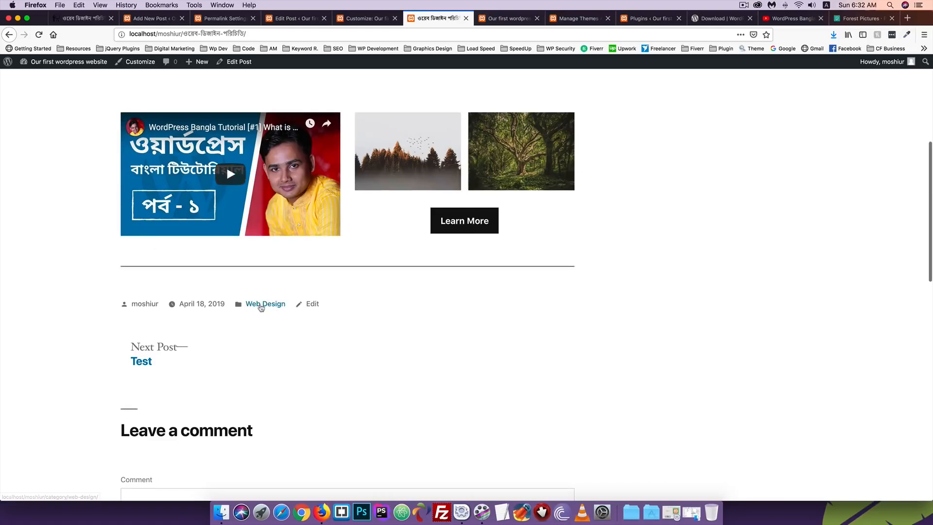
left_click(261, 305)
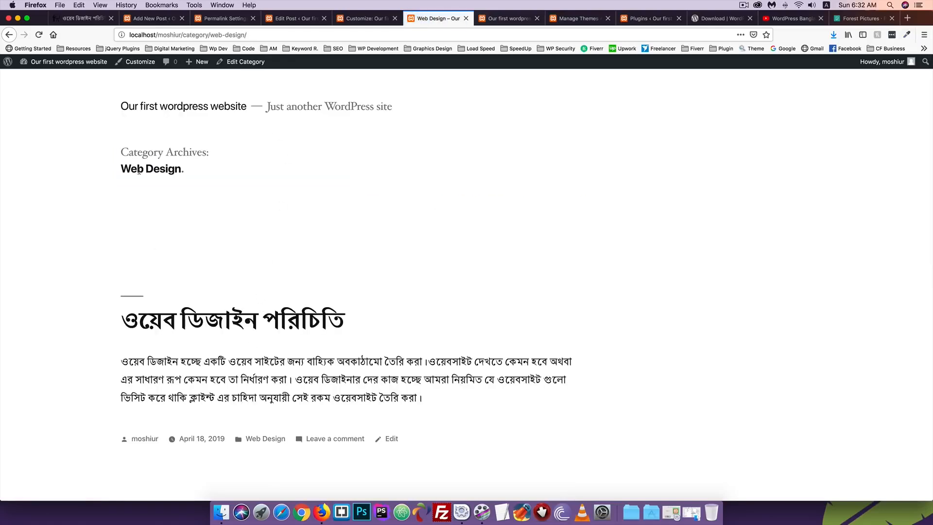
scroll(129, 169, "down", 5)
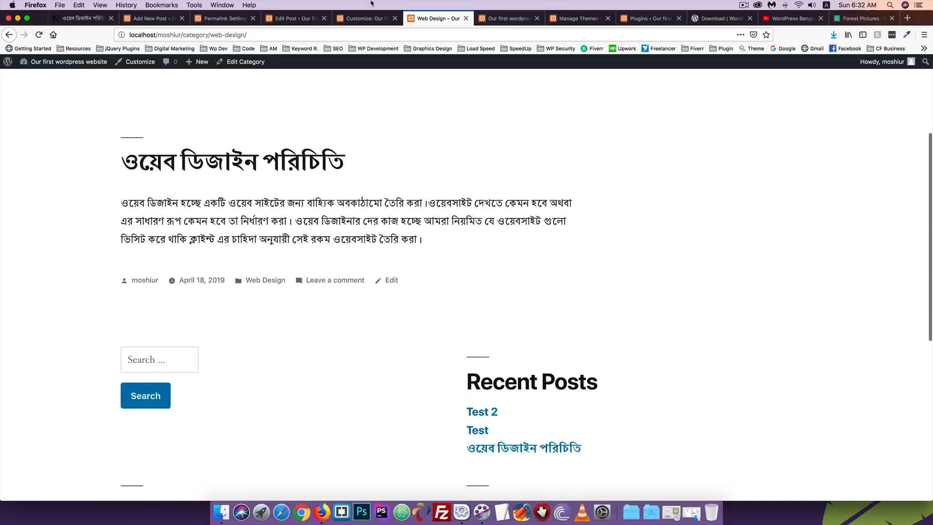
Open the Categories admin page in a new tab from the post editor
left_click(357, 20)
left_click(294, 19)
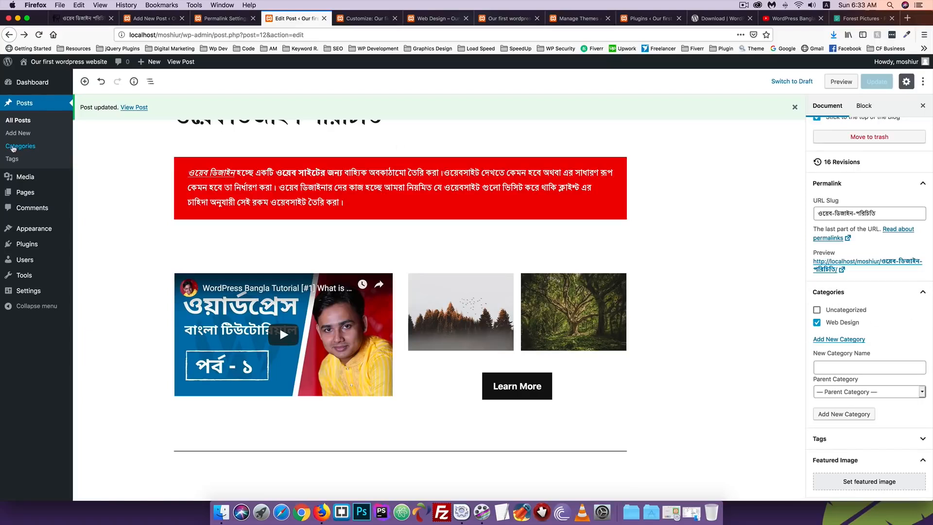
right_click(21, 147)
left_click(54, 149)
left_click(340, 18)
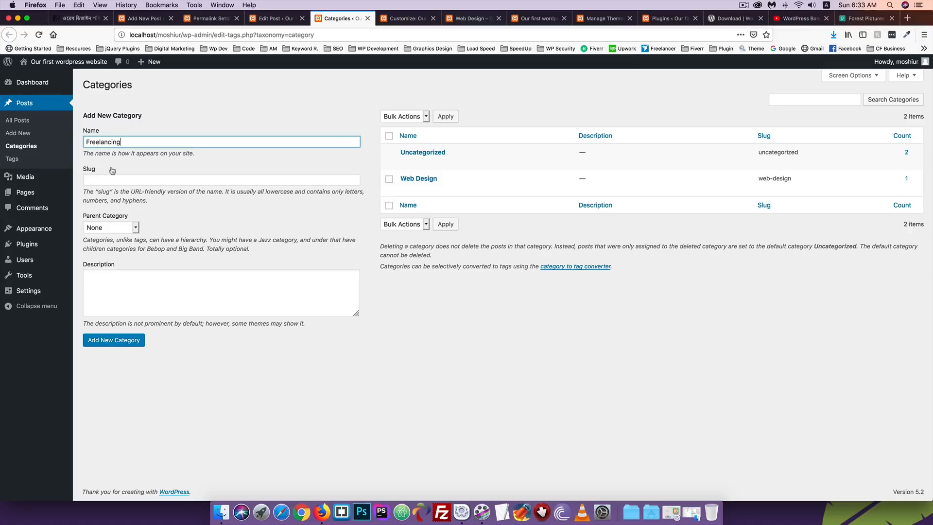
Check the web-design slug on the Web Design category page and the permalink settings
left_click(103, 180)
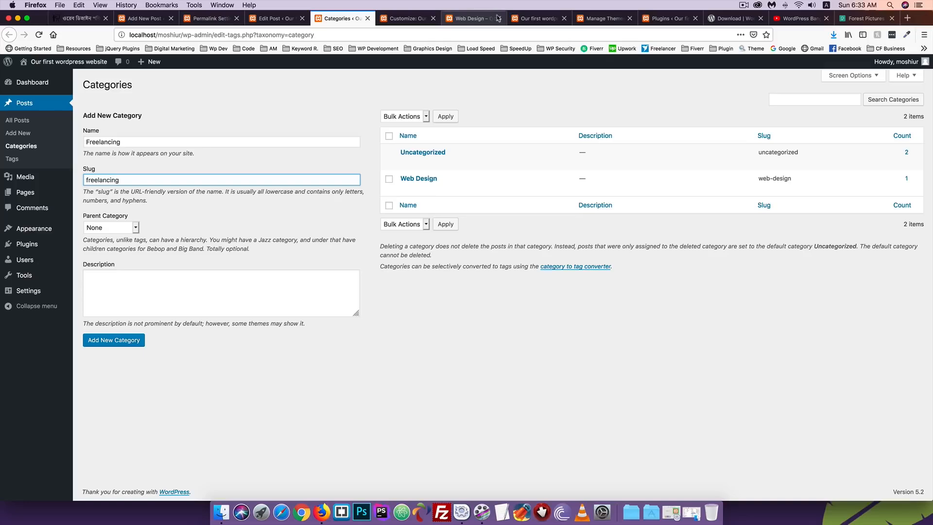
left_click(535, 18)
left_click(481, 19)
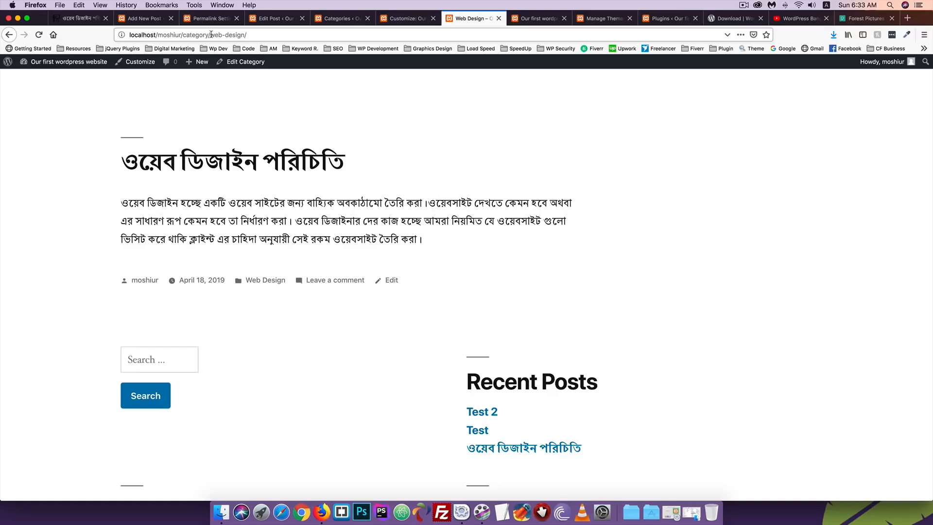
left_click_drag(212, 34, 244, 35)
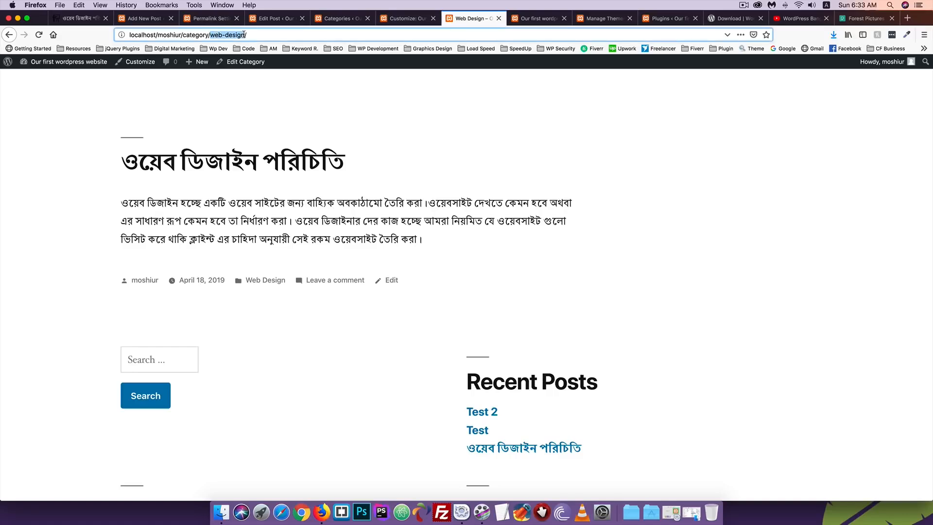
left_click(233, 21)
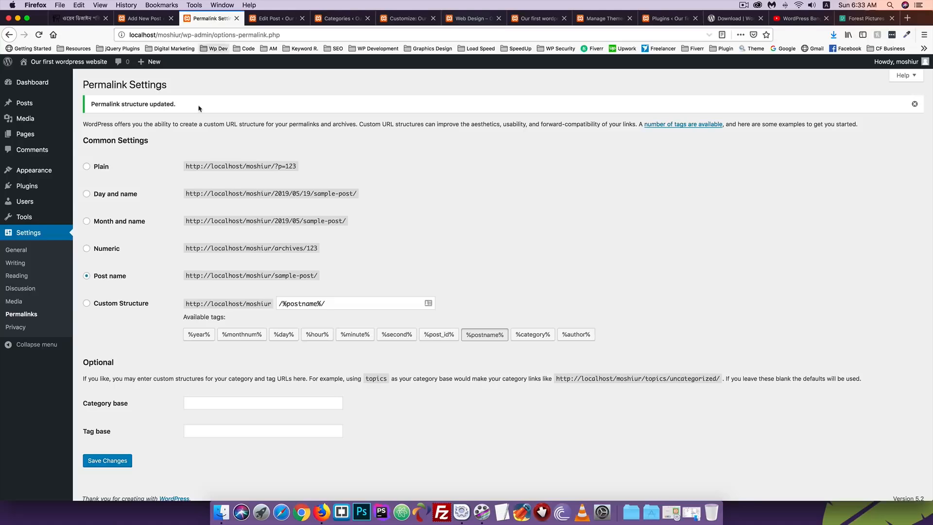
left_click(267, 19)
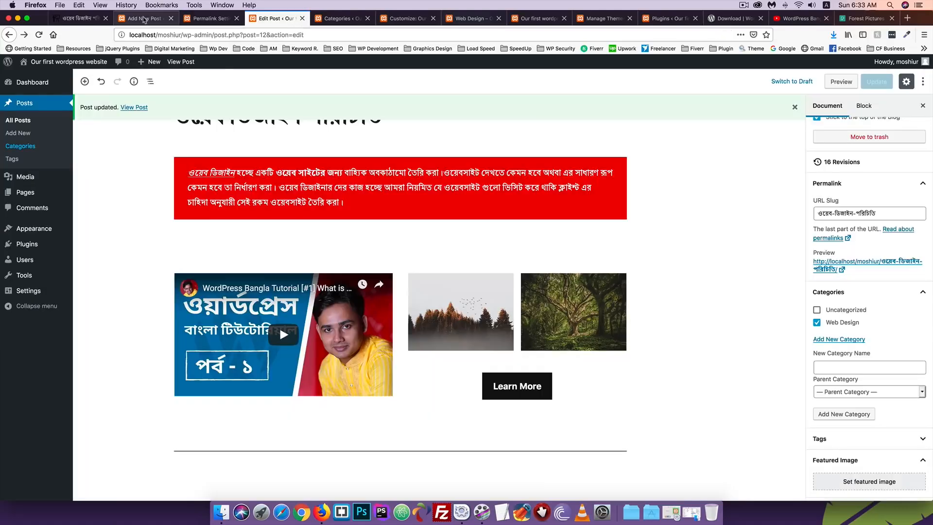
Add a new Freelancing category and go back to the post editor
left_click(213, 21)
left_click(340, 18)
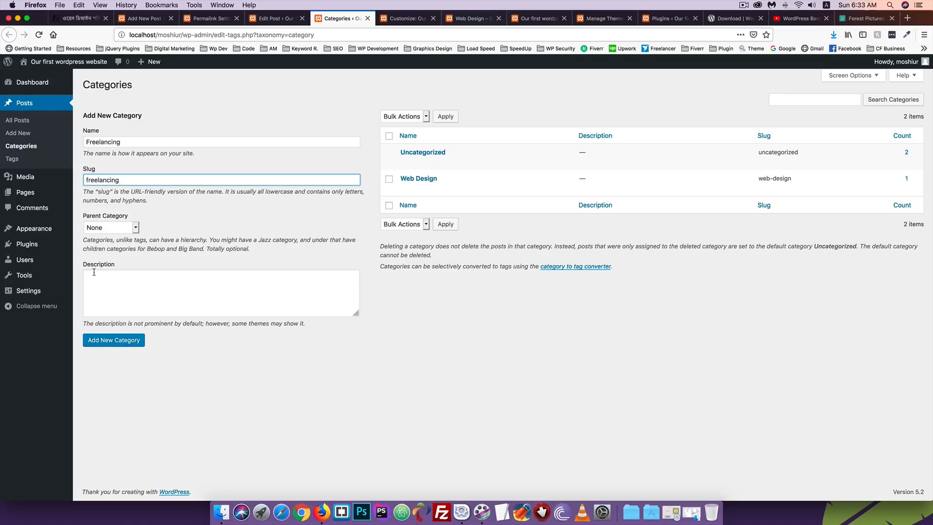
left_click(115, 343)
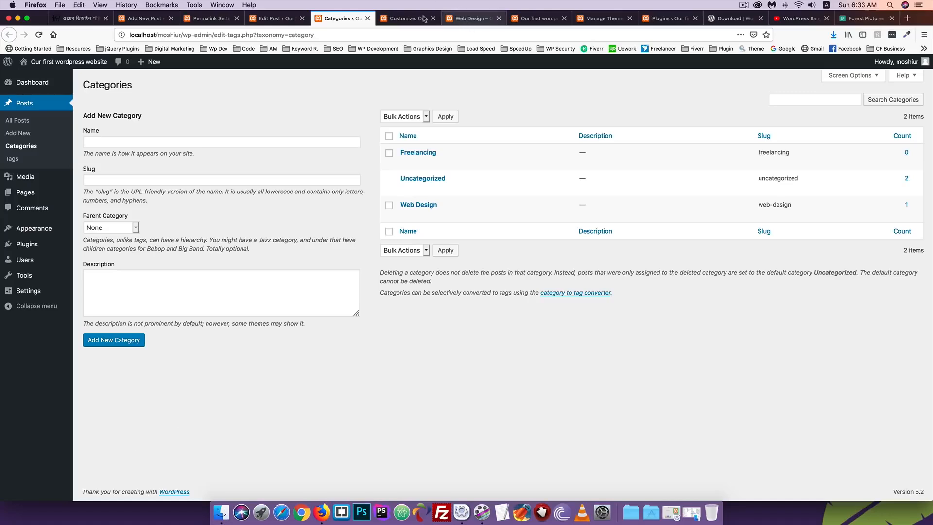
left_click(279, 19)
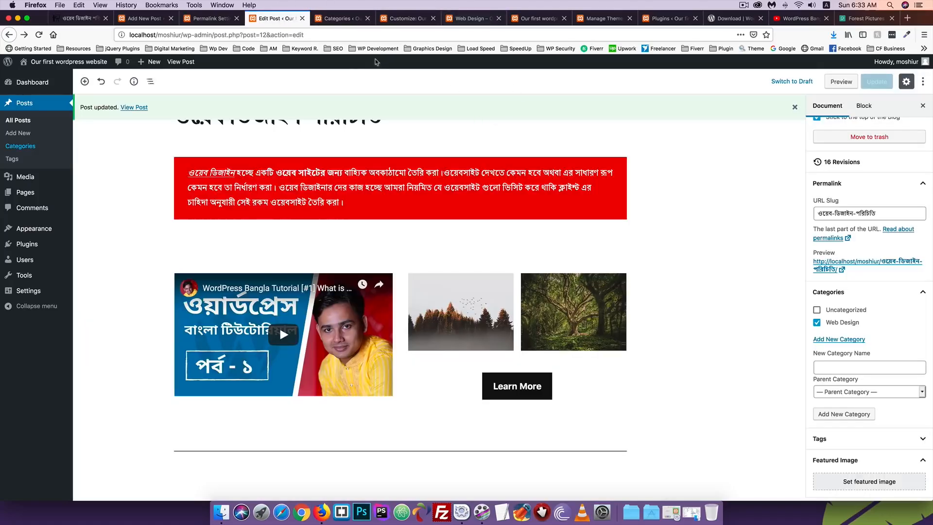
Reload the post editor and tick the new Freelancing category on the post
left_click(373, 35)
key("Return")
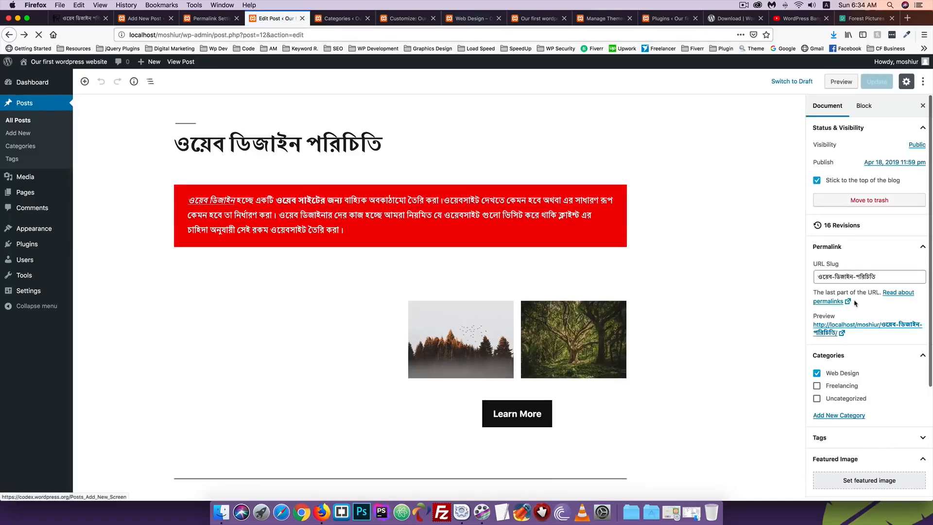
scroll(840, 321, "down", 3)
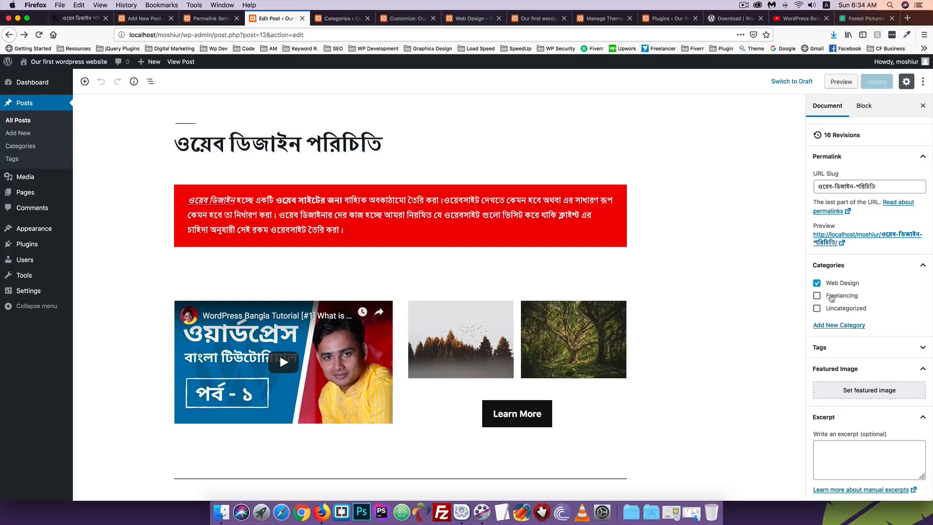
left_click(831, 297)
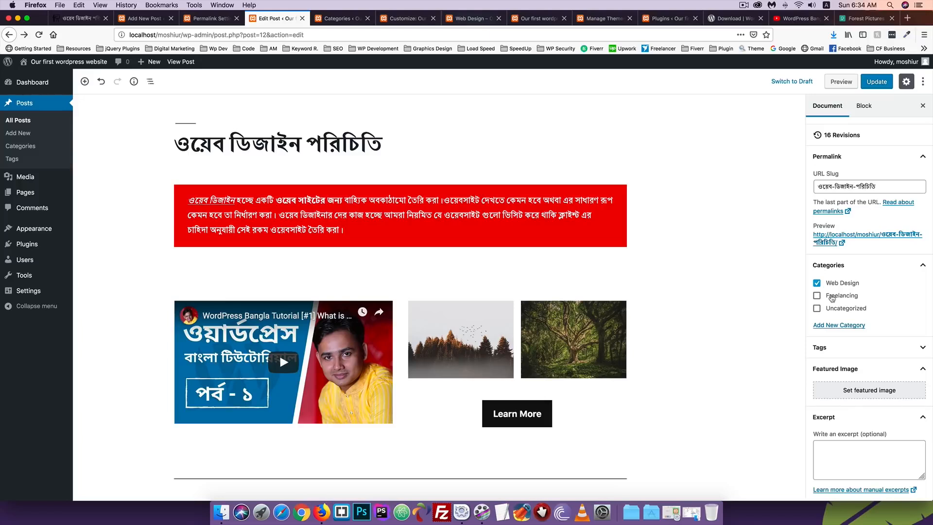
Add ওয়েব ডিজাইন, copied from the title, as a tag and update the post
scroll(840, 342, "down", 1)
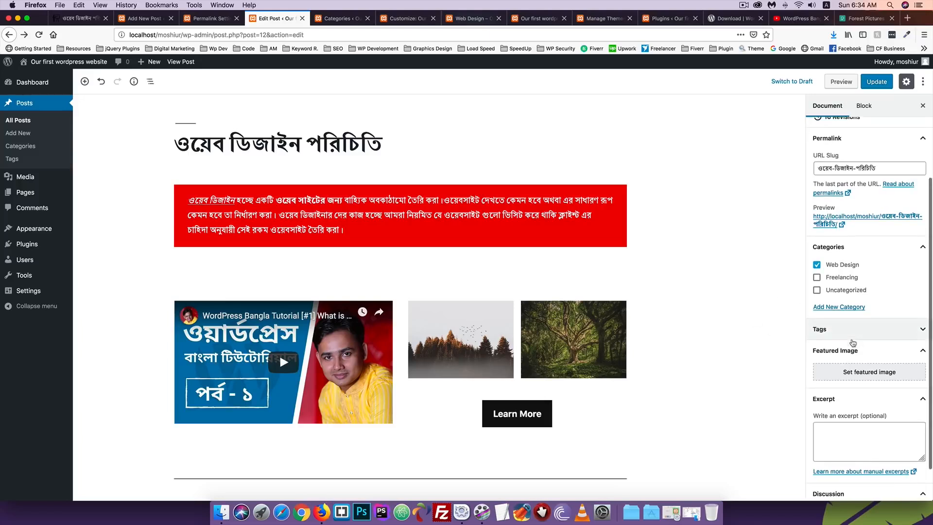
scroll(840, 342, "down", 2)
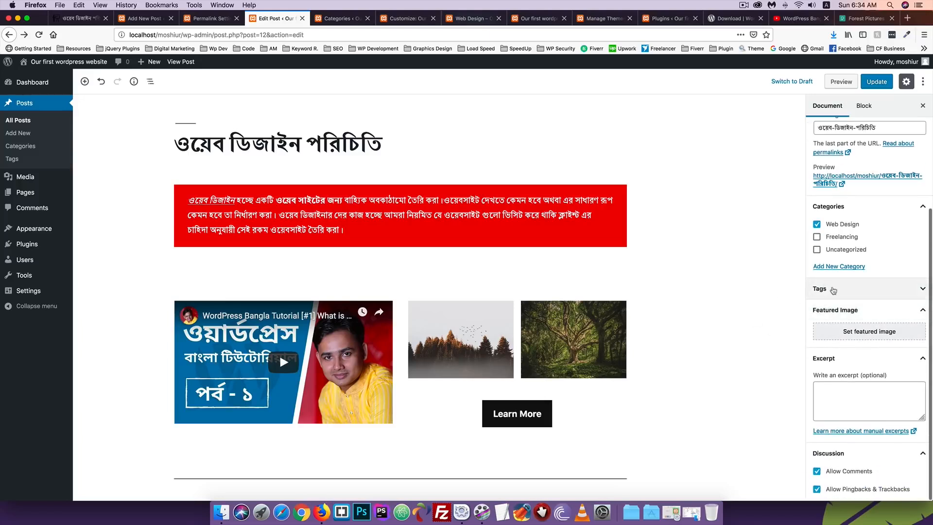
left_click(834, 288)
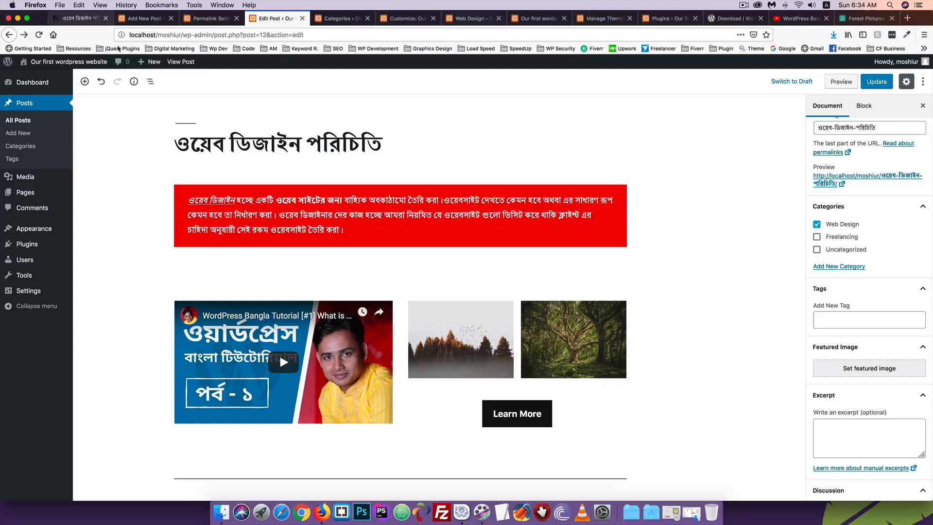
left_click_drag(304, 143, 179, 138)
key("super+c")
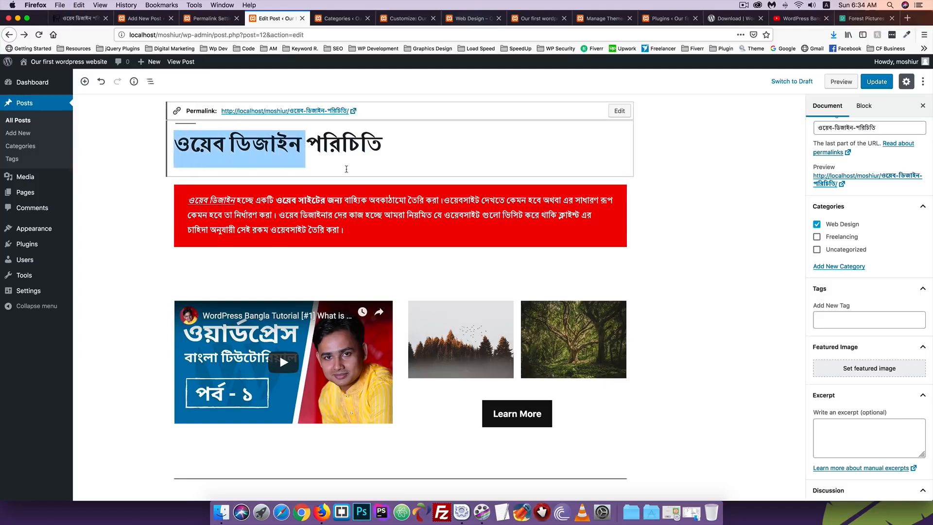
left_click(831, 318)
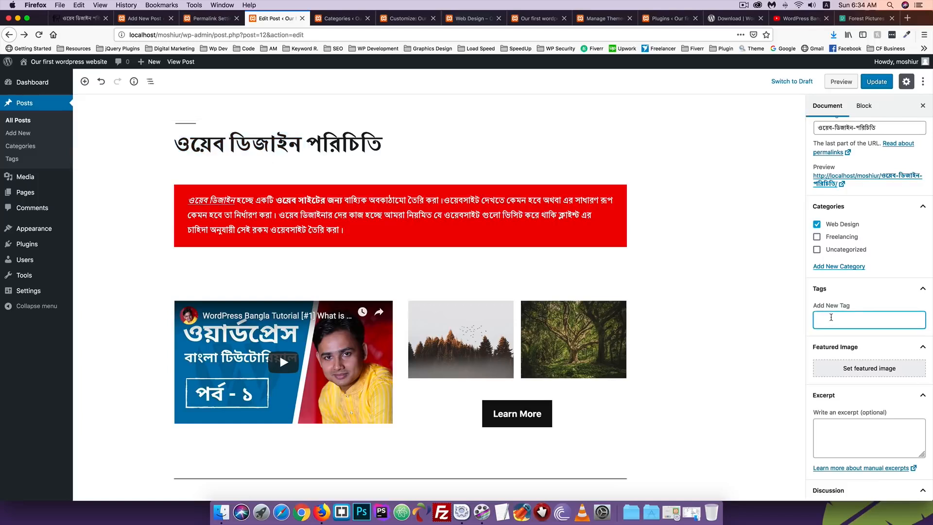
key("super+v")
key("Return")
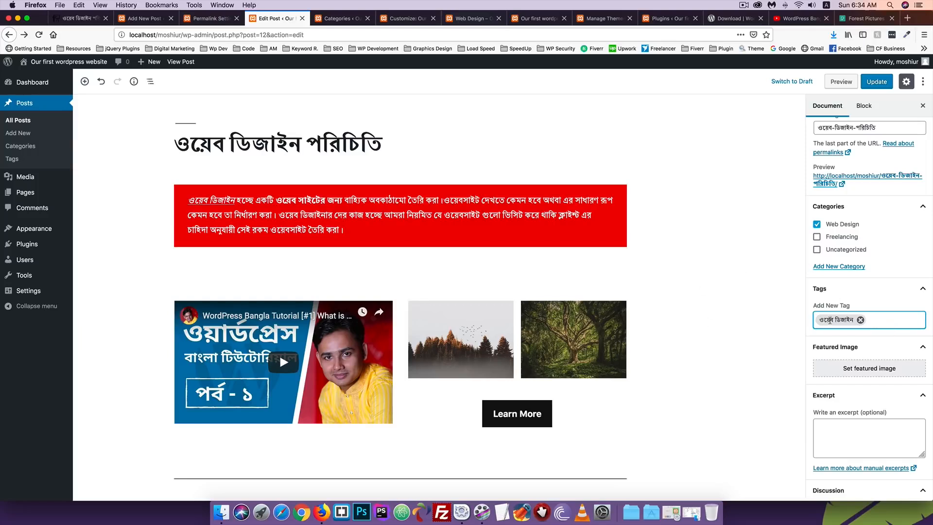
left_click(876, 81)
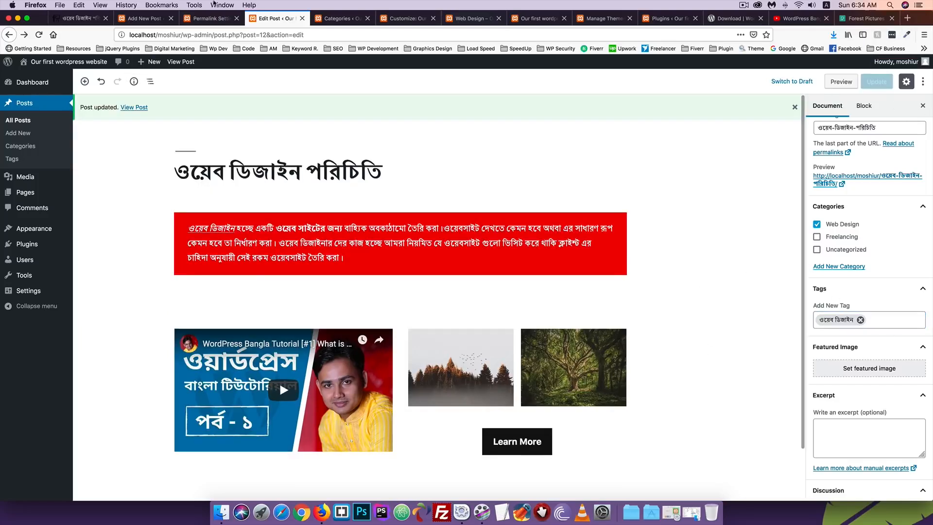
key("ctrl+Tab")
key("ctrl+Tab")
key("ctrl+Tab")
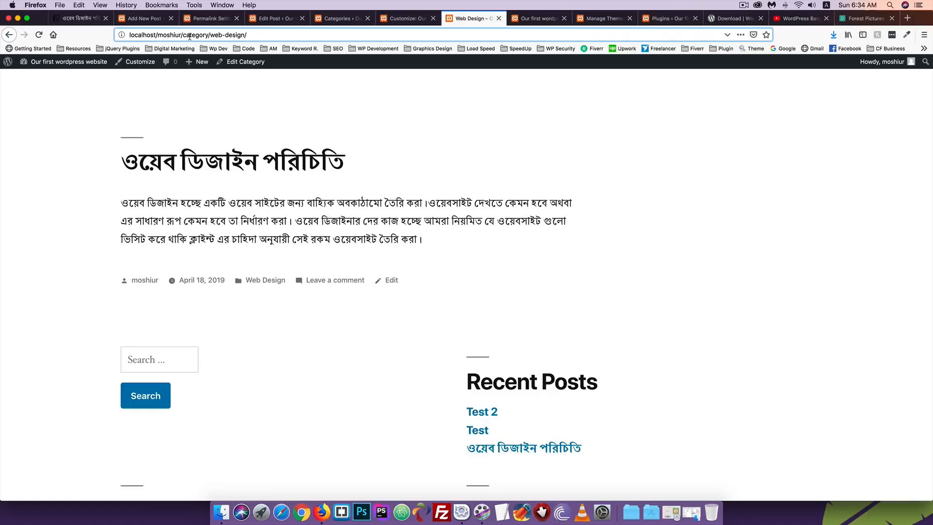
Load the site homepage by removing the category path from the address
left_click_drag(182, 33, 398, 35)
key("BackSpace")
key("Return")
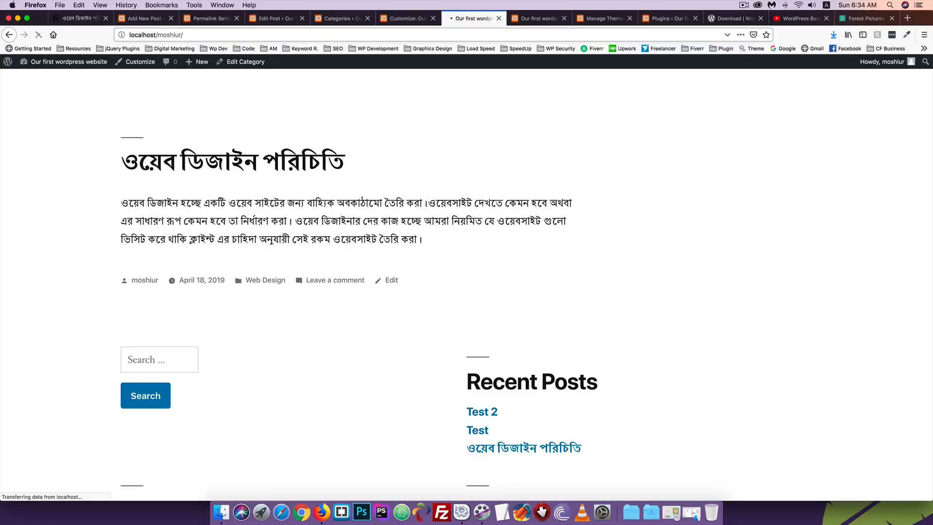
scroll(173, 198, "down", 15)
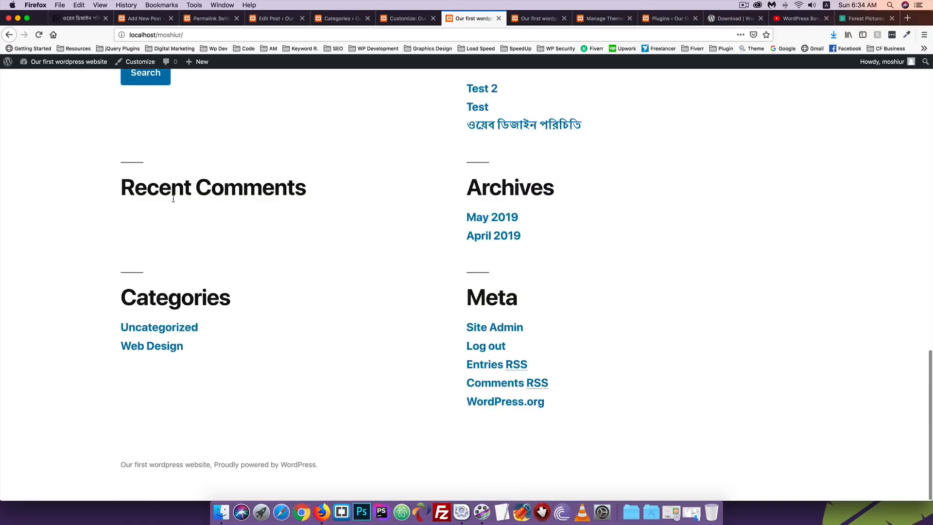
scroll(173, 199, "up", 6)
scroll(173, 201, "up", 10)
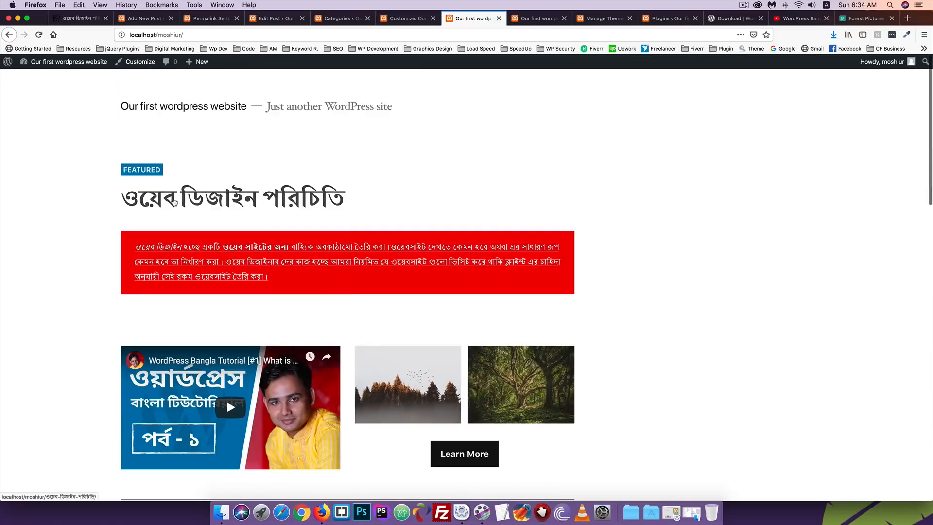
scroll(252, 203, "down", 8)
scroll(252, 203, "down", 5)
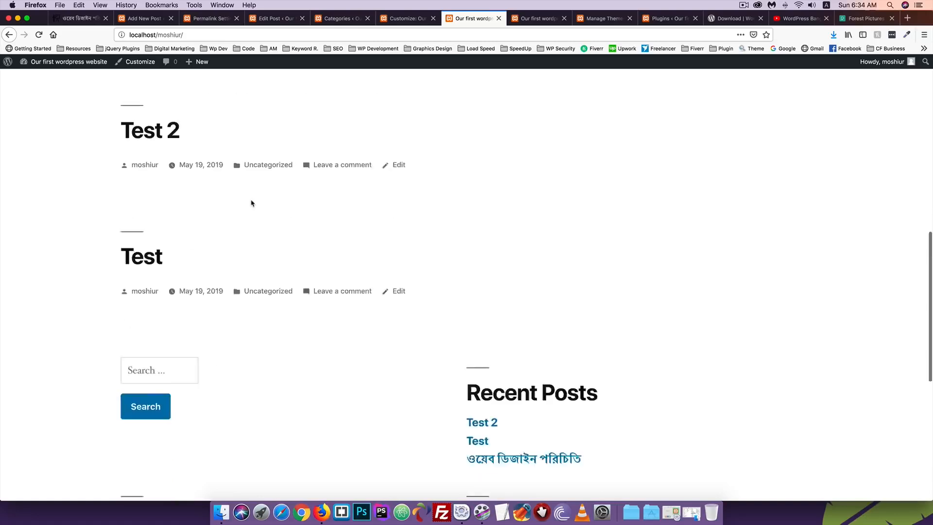
Search the site for ওয়েব ডিজাইন and look over the results
left_click(141, 215)
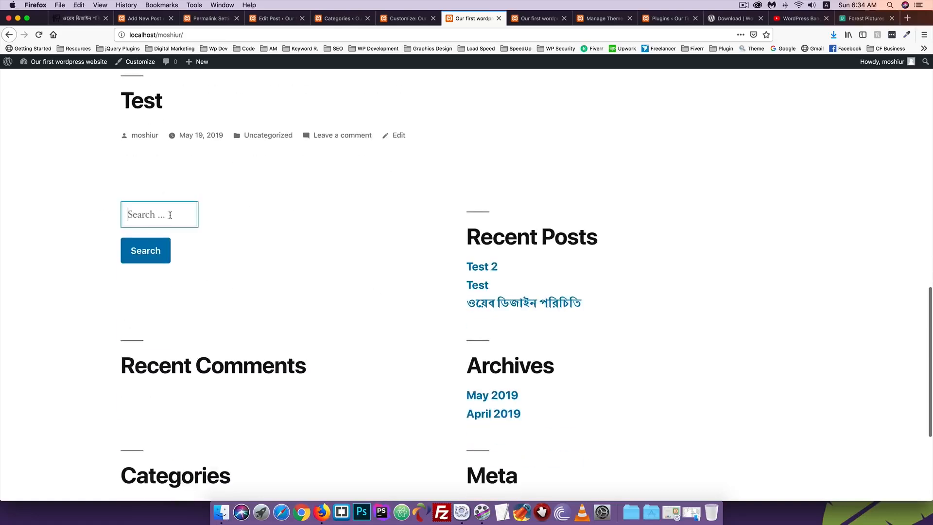
key("super+v")
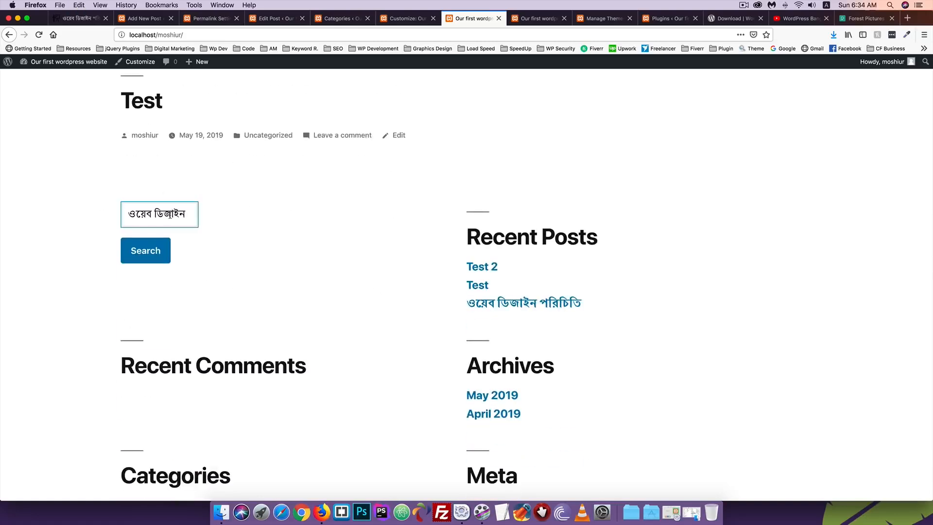
left_click(139, 257)
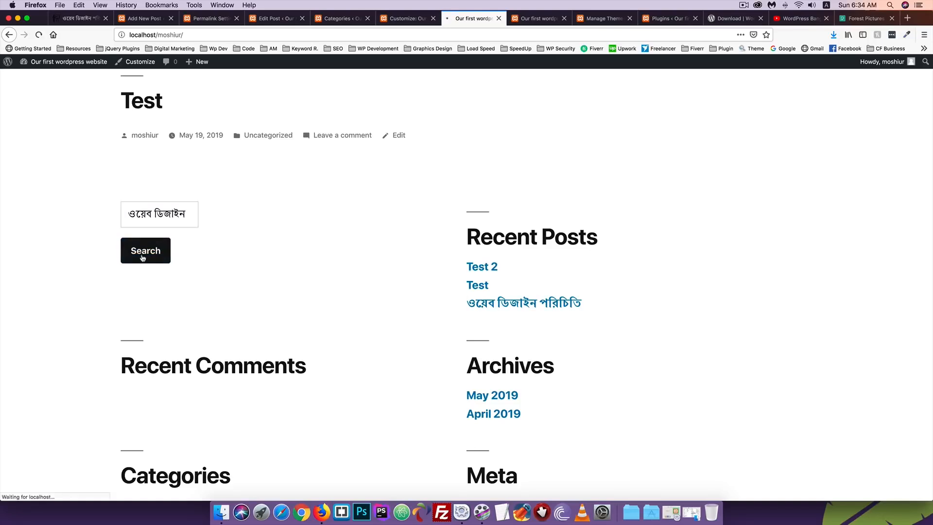
scroll(256, 258, "down", 3)
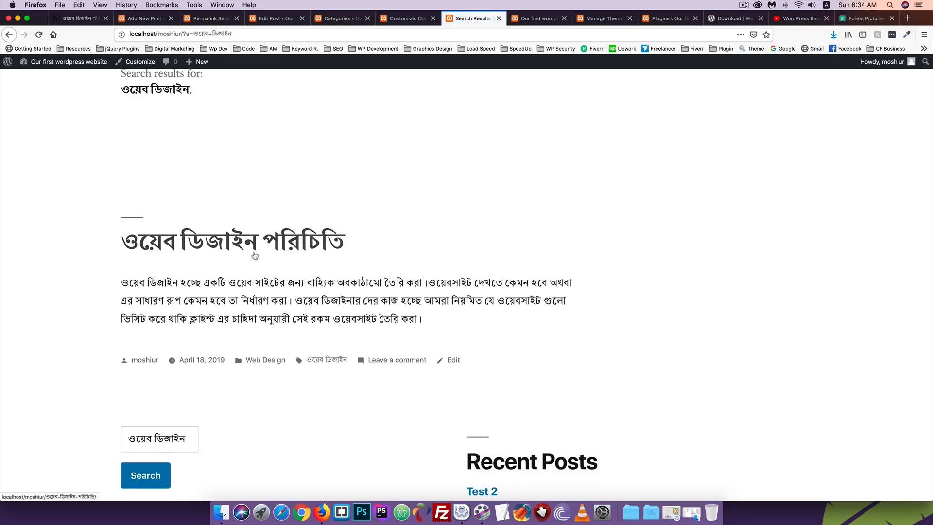
left_click(407, 18)
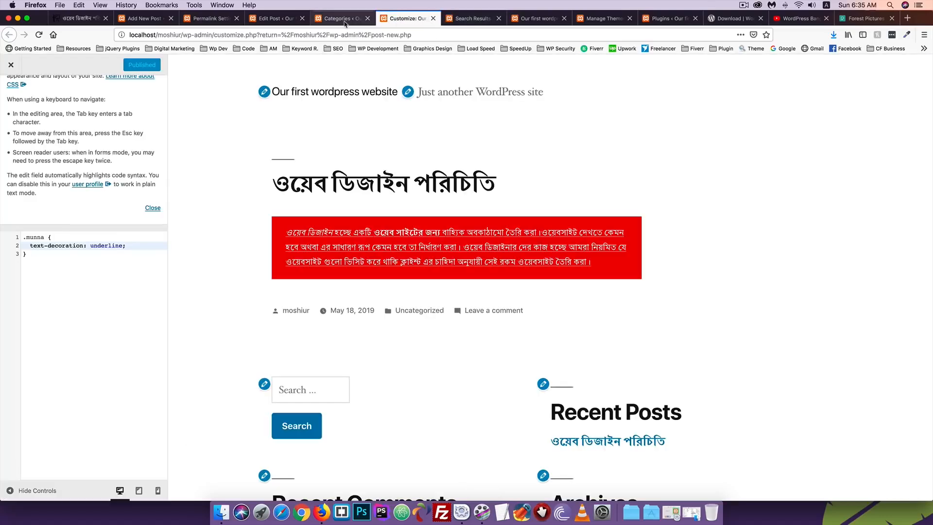
Pick cold-conifer-dawn-917494.jpg in the post's featured image picker
left_click(343, 18)
left_click(275, 18)
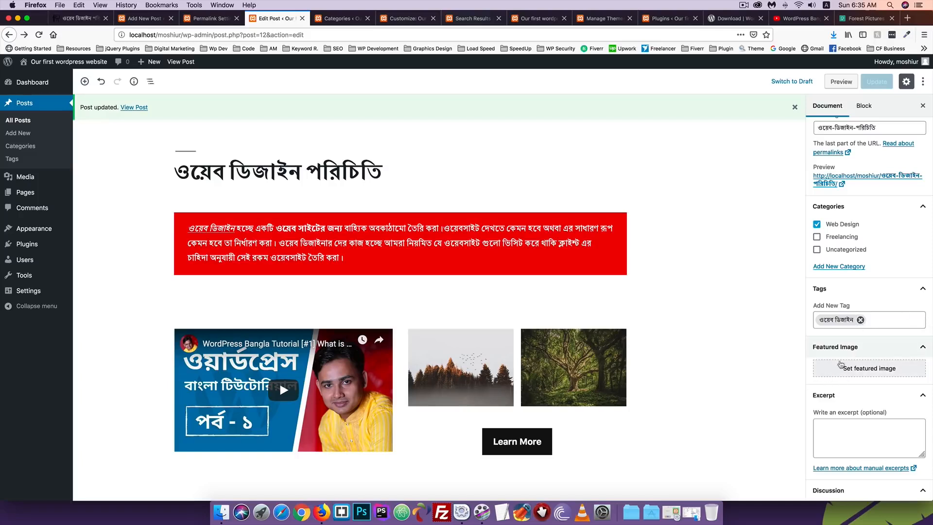
left_click(858, 373)
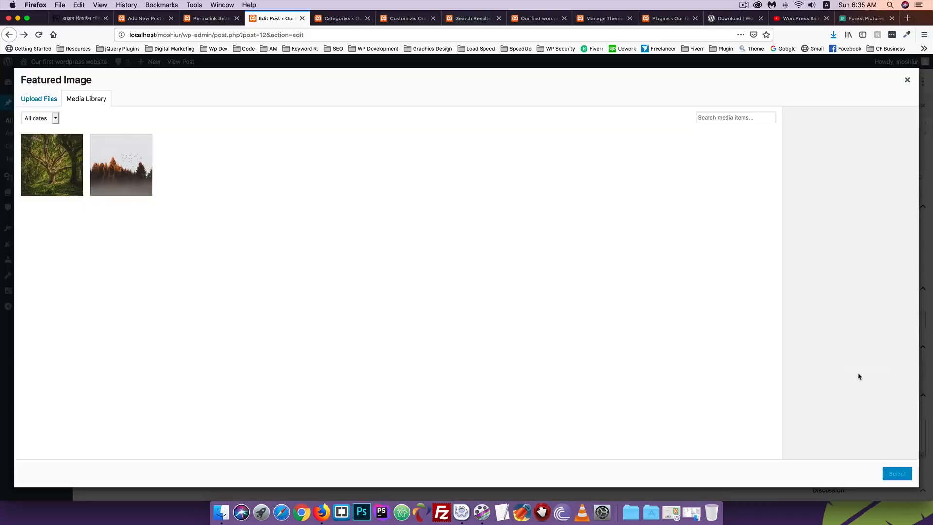
left_click(117, 163)
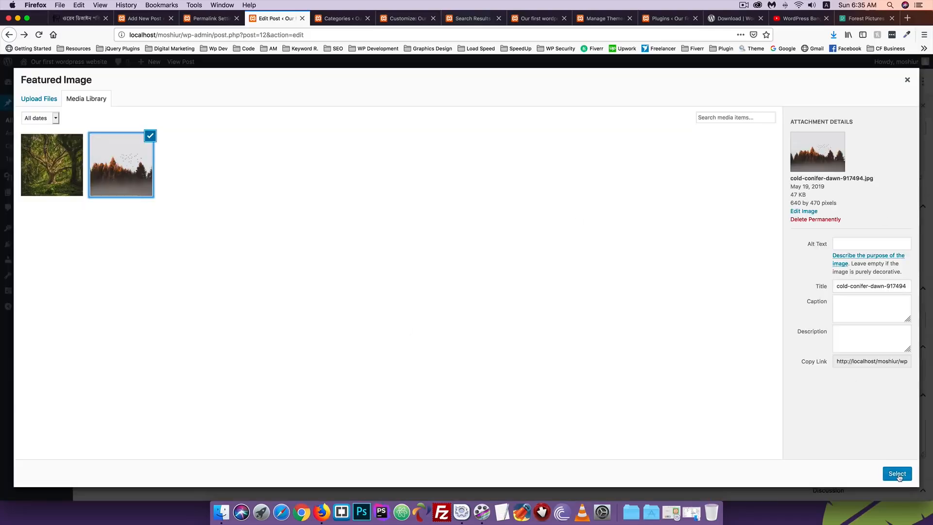
Preview the conifer photo full size by opening its link in a new tab
left_click(852, 239)
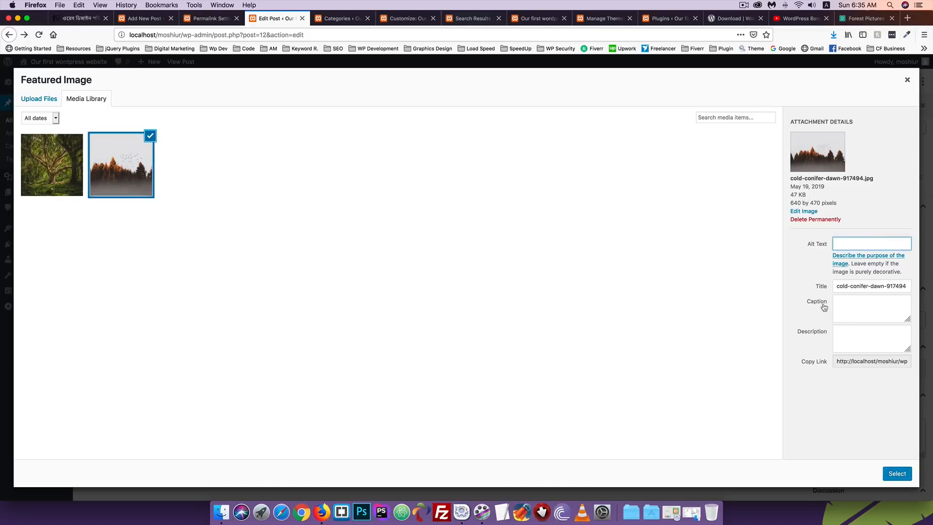
left_click(842, 334)
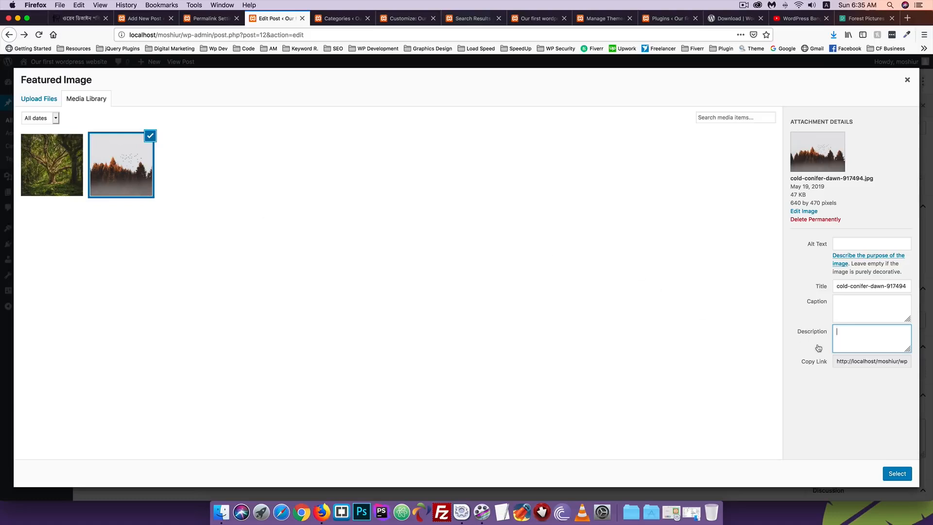
left_click(858, 357)
double_click(858, 357)
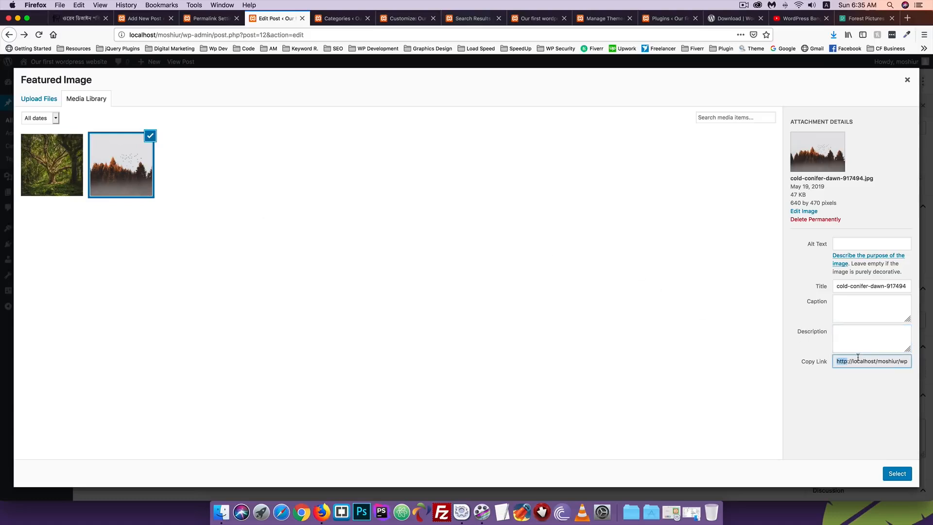
key("super+a")
left_click(907, 18)
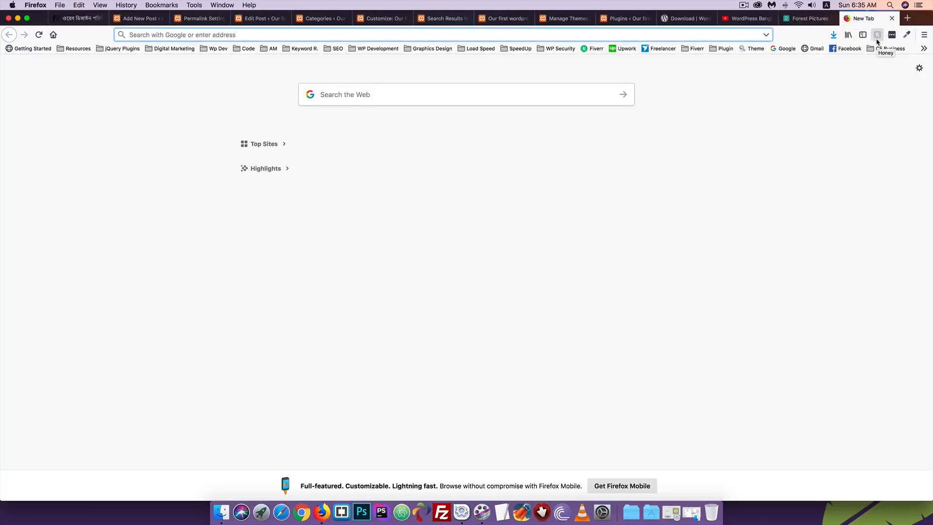
type("http://localhost/moshiur/wp-content/uploads/2019/05/cold-conifer-dawn-917494.jpg")
key("Return")
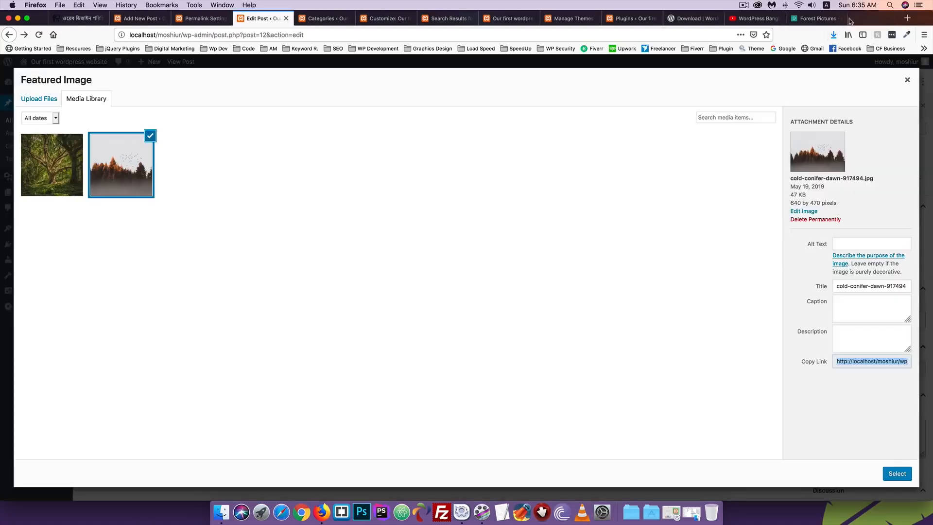
left_click(892, 17)
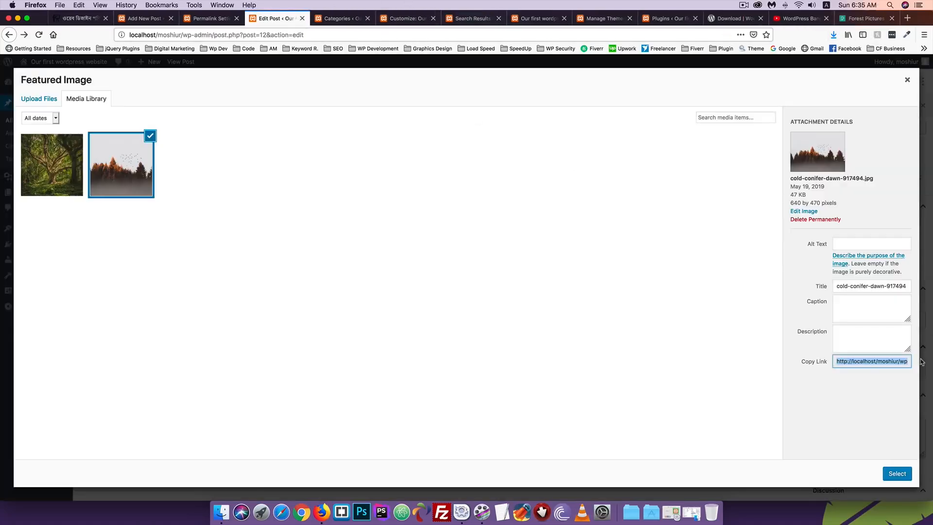
Set the conifer photo as featured image, update the post, and bring up Categories
left_click(885, 474)
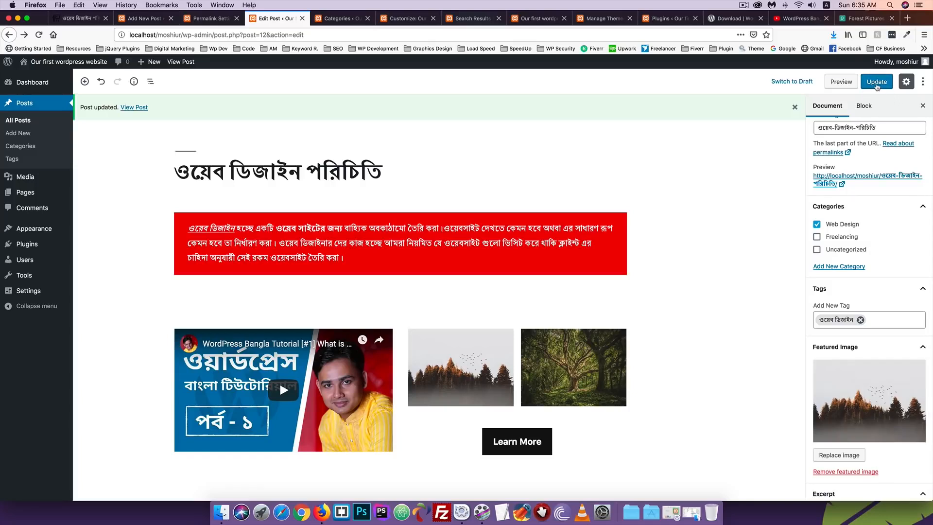
left_click(877, 82)
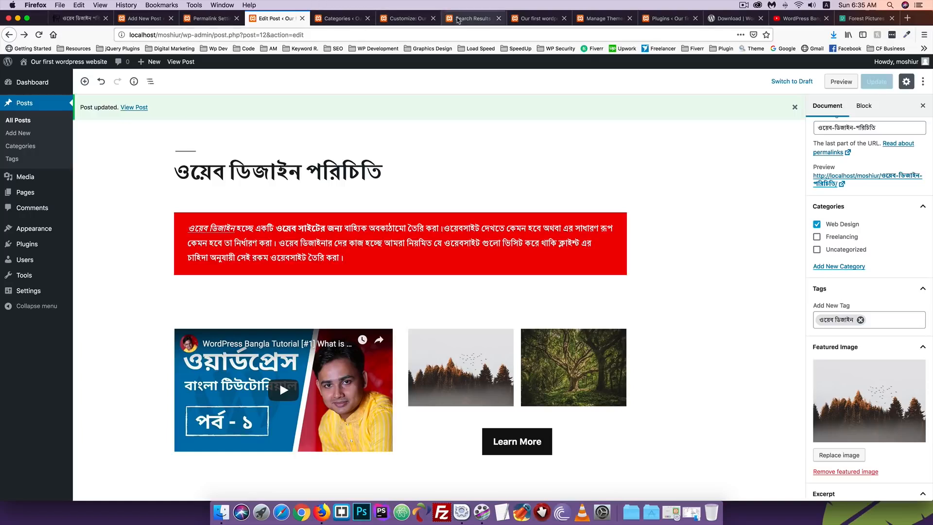
left_click(457, 19)
left_click(408, 18)
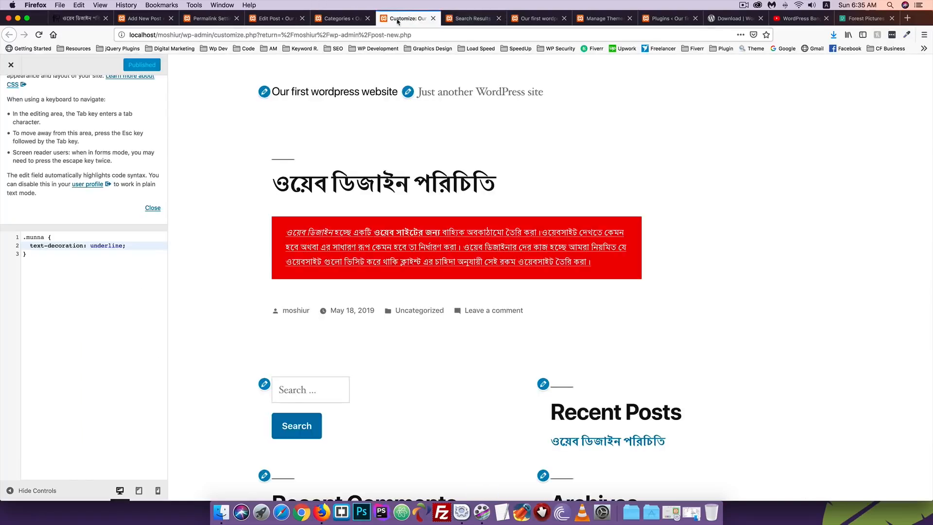
left_click(348, 20)
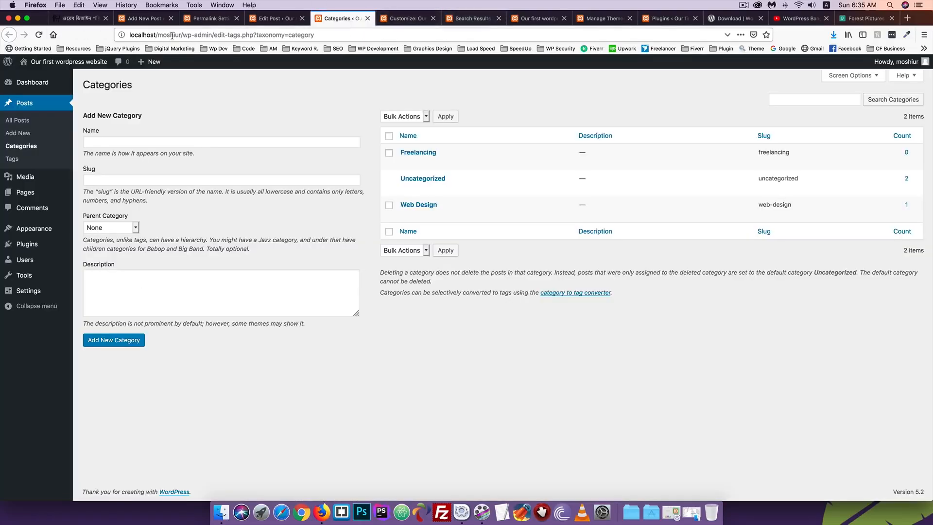
left_click_drag(183, 35, 129, 35)
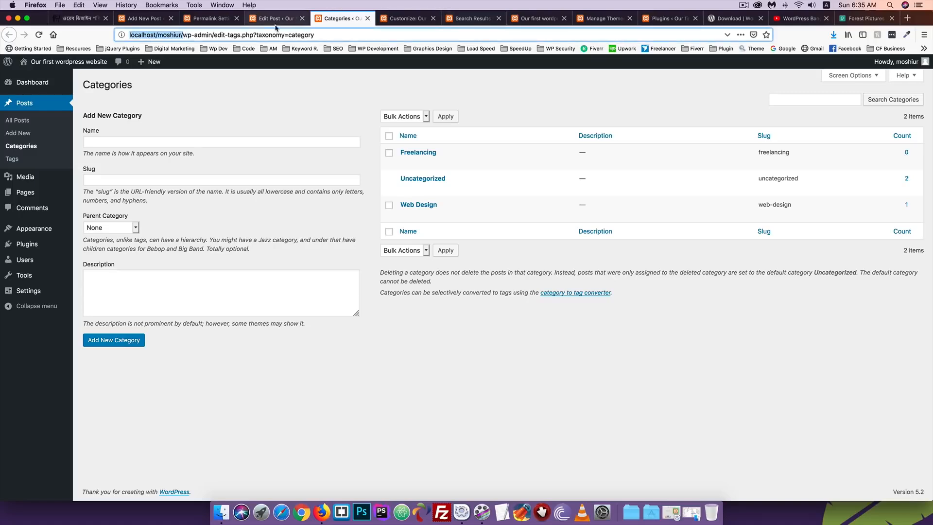
left_click(249, 35)
Load localhost/moshiur/ to see the post featured with the forest image, then return to editing
left_click_drag(184, 35, 387, 34)
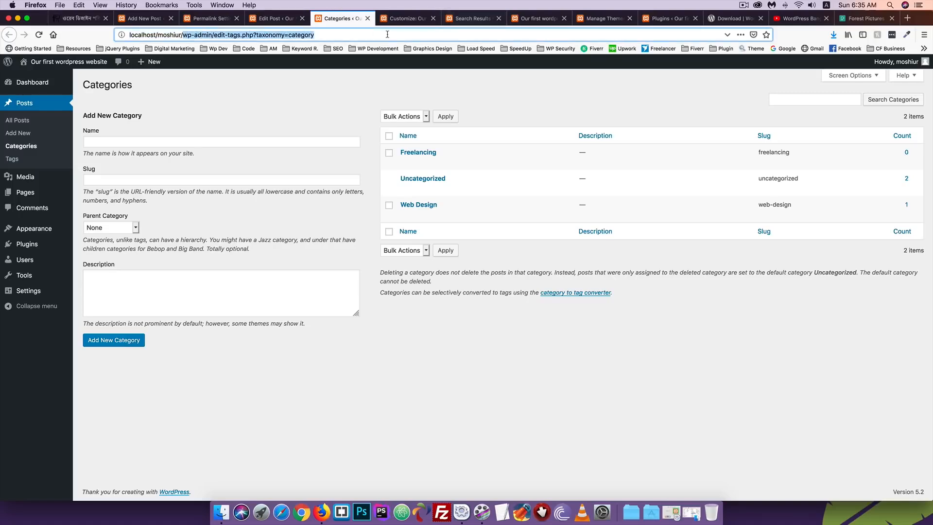
key("BackSpace")
key("Return")
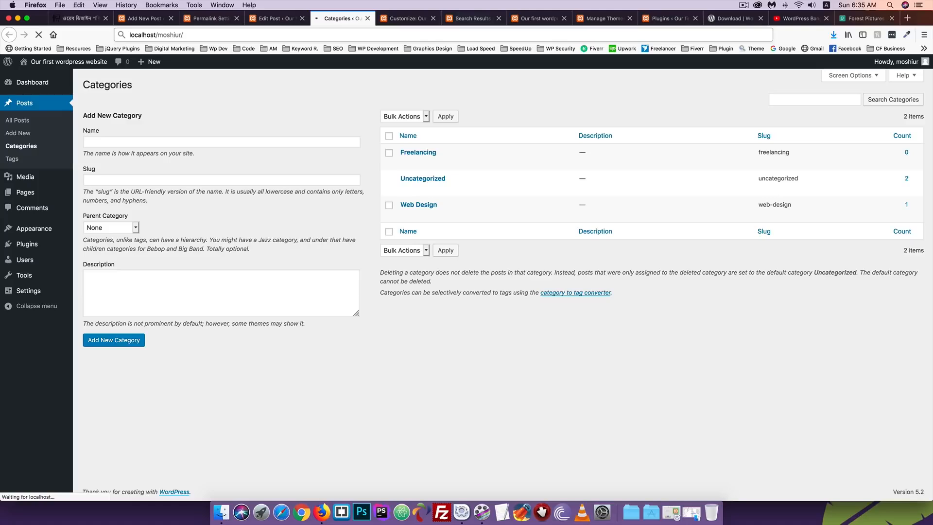
scroll(253, 179, "down", 3)
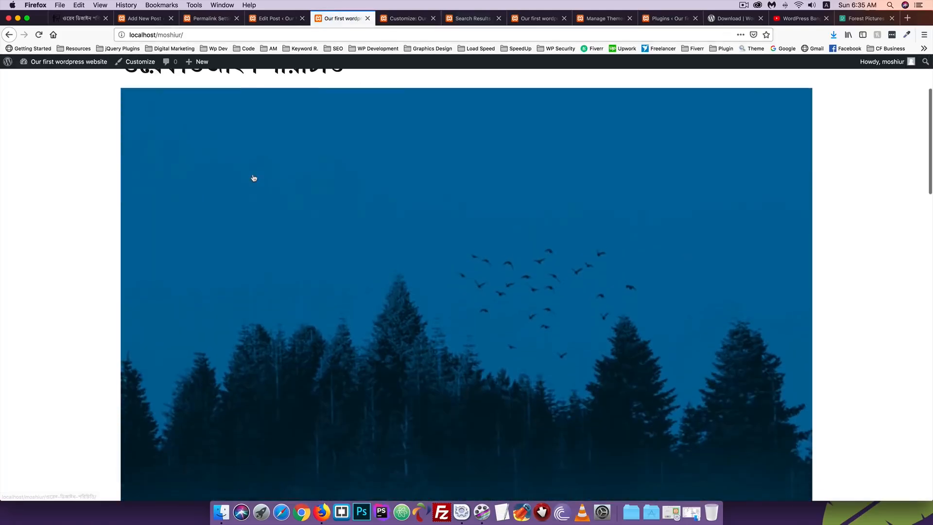
scroll(254, 178, "down", 7)
scroll(254, 179, "up", 4)
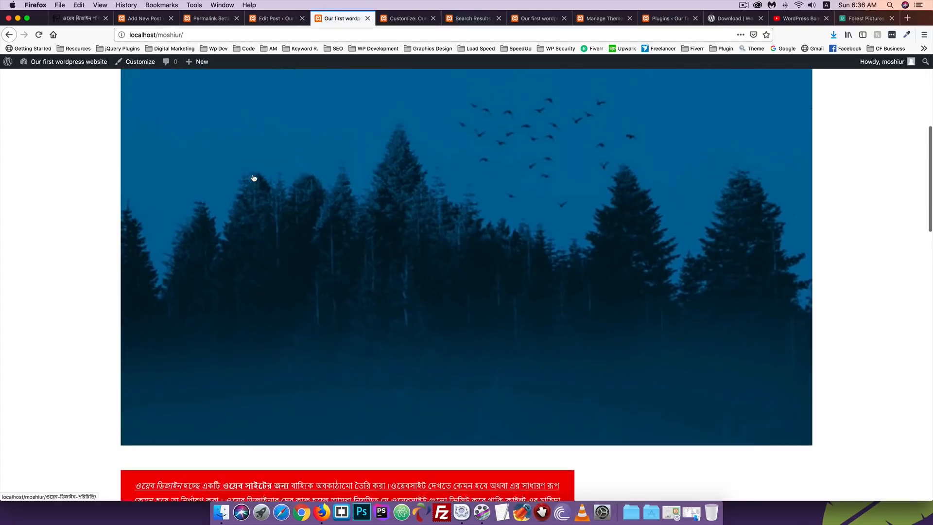
scroll(302, 191, "up", 5)
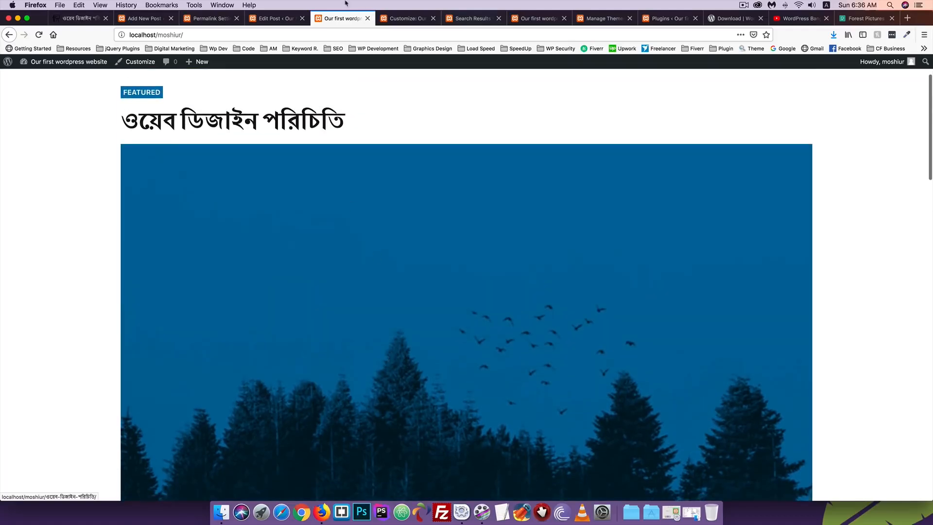
left_click(276, 19)
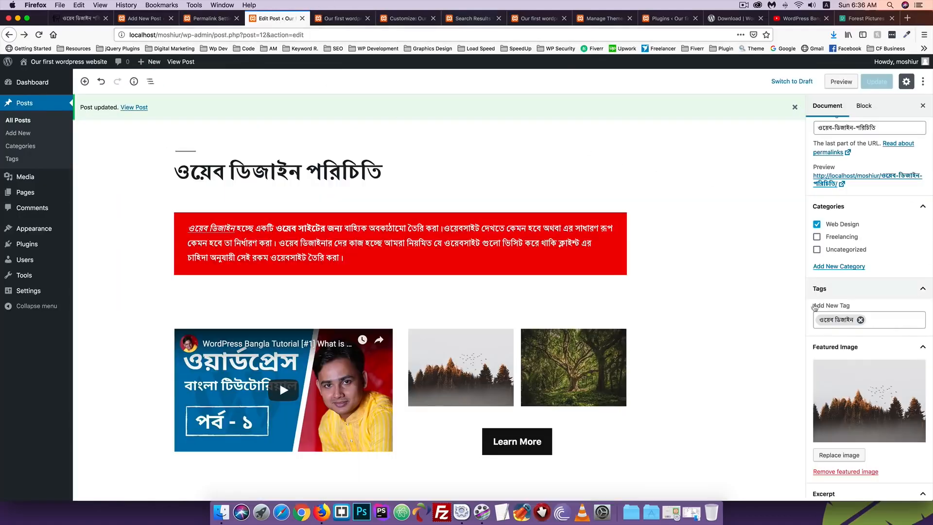
left_click(343, 18)
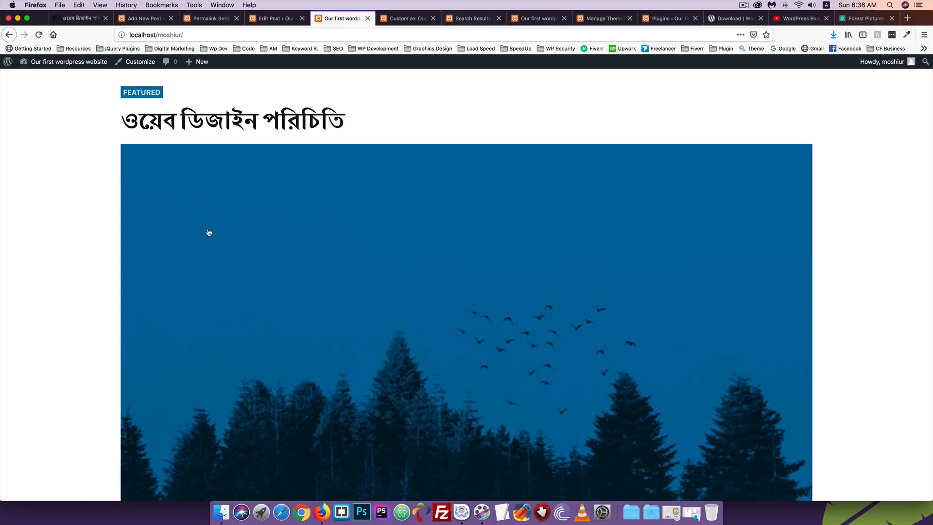
scroll(213, 234, "down", 3)
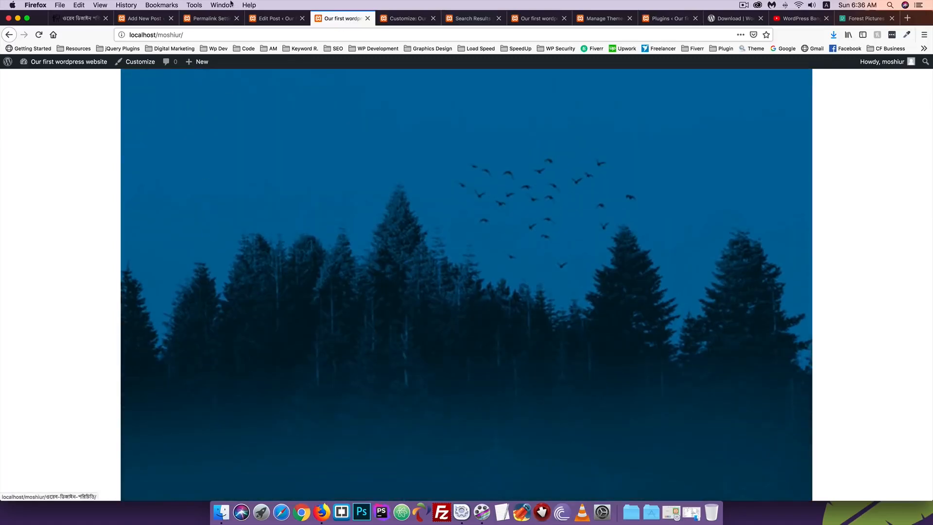
left_click(264, 18)
scroll(850, 406, "down", 5)
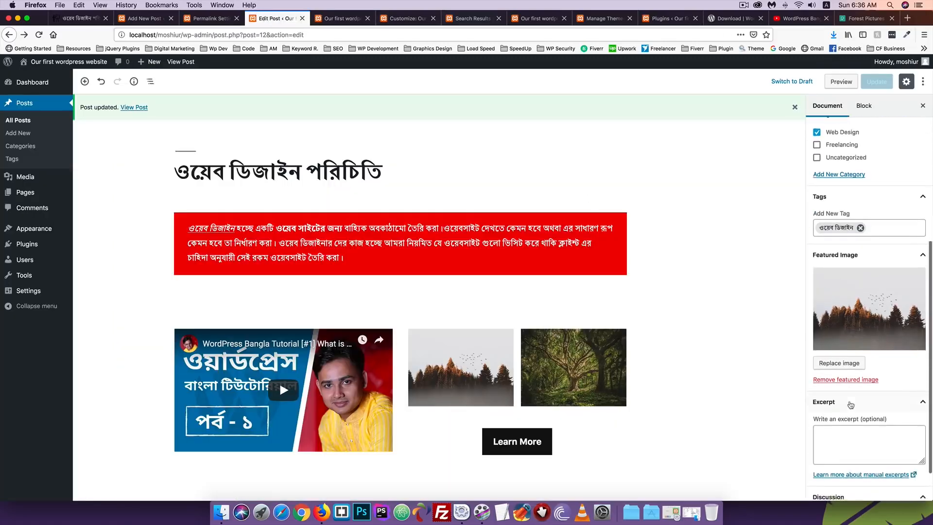
Remove the featured image, update, then save the post with the excerpt 'hi'
left_click(843, 336)
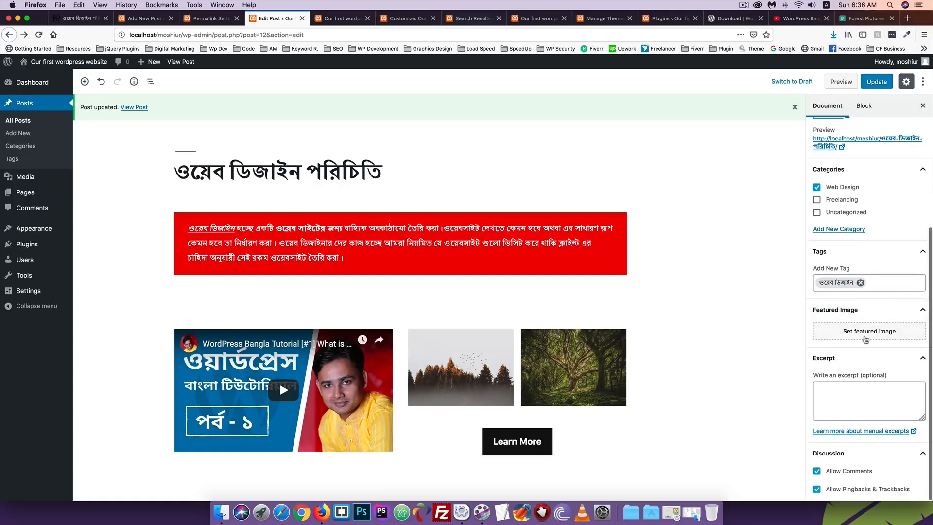
left_click(869, 82)
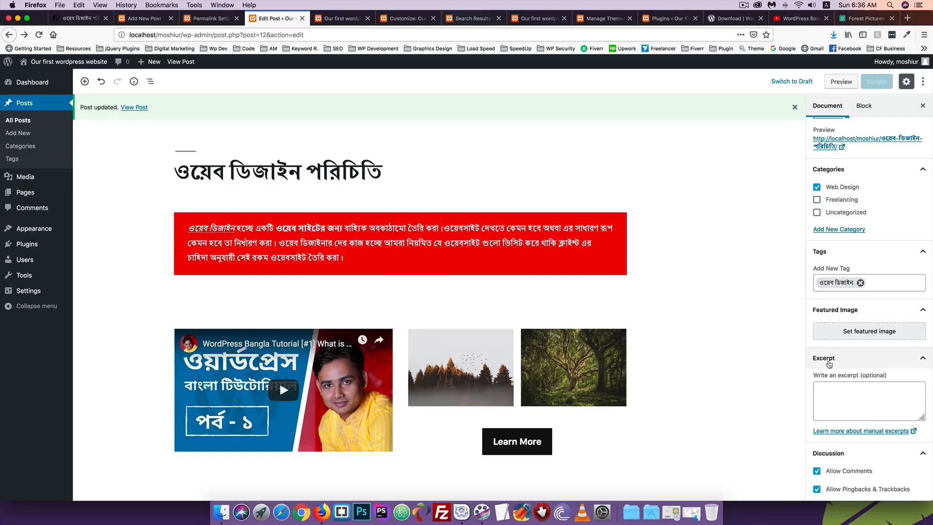
left_click(846, 394)
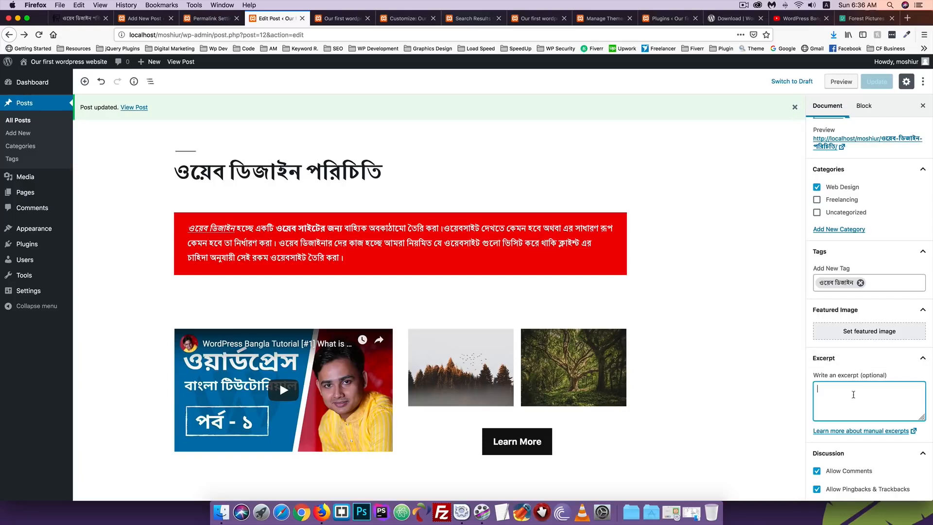
type("hi")
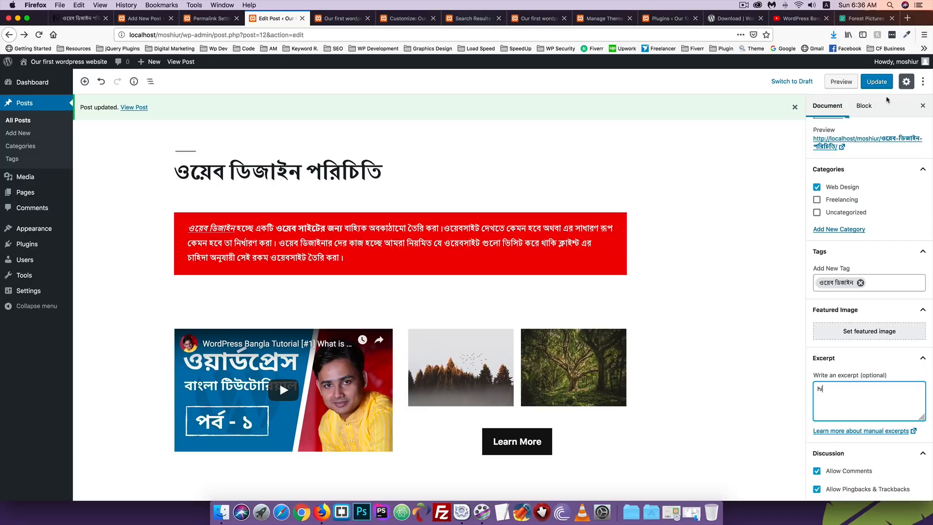
left_click(876, 82)
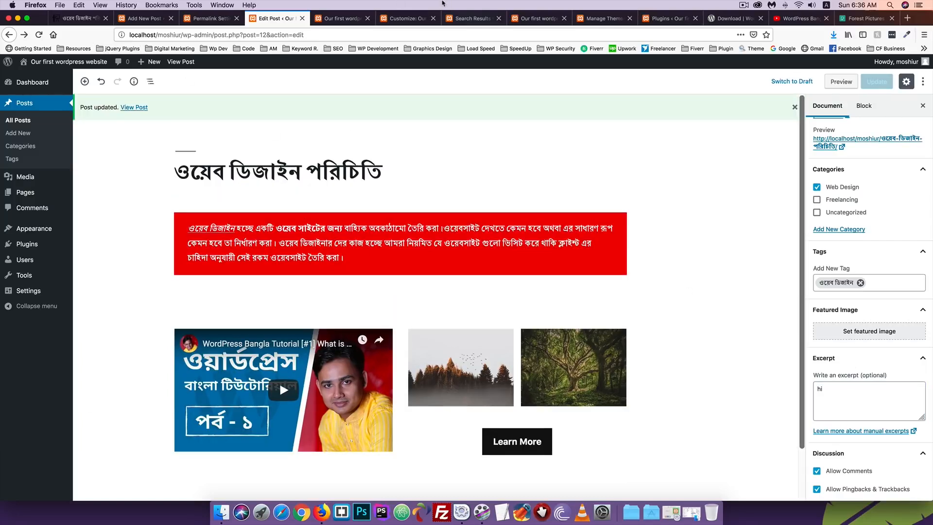
Reload the front page to check the change, then delete the 'hi' excerpt
left_click(335, 19)
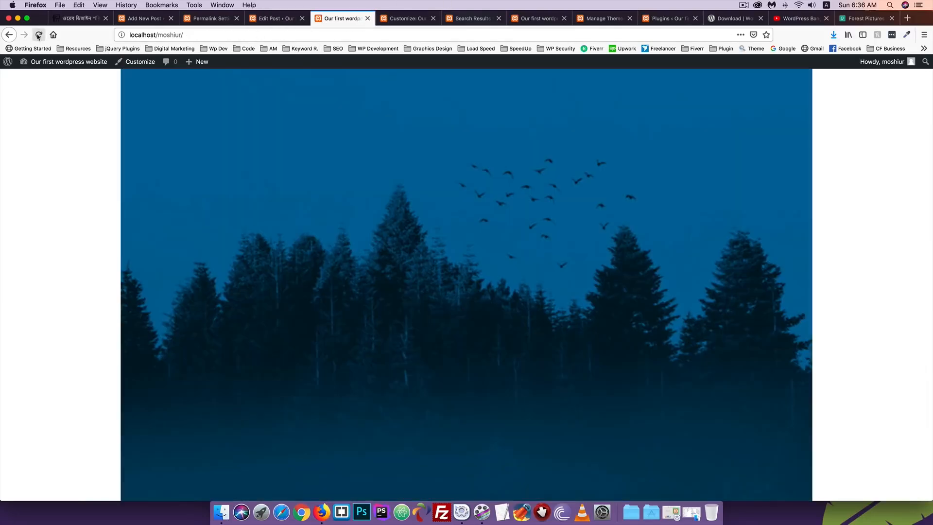
left_click(39, 35)
scroll(34, 179, "up", 10)
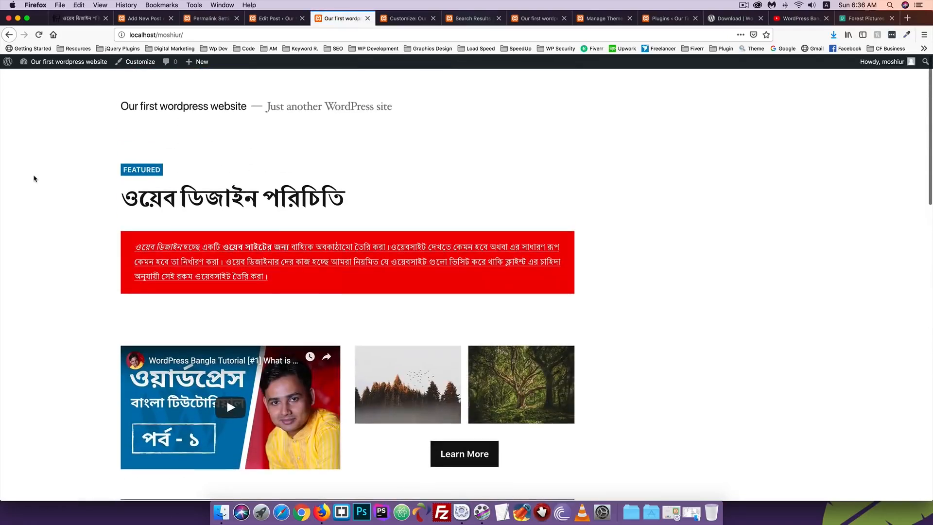
scroll(34, 179, "down", 15)
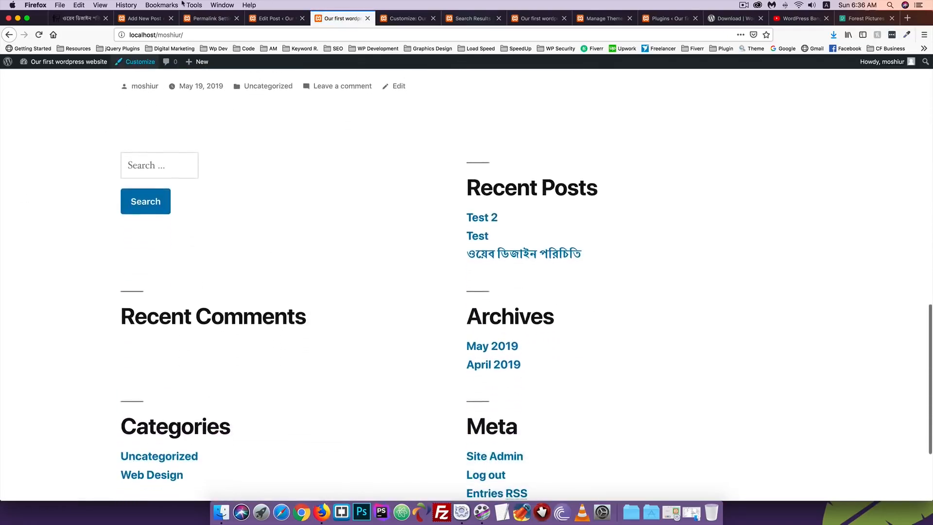
left_click(272, 19)
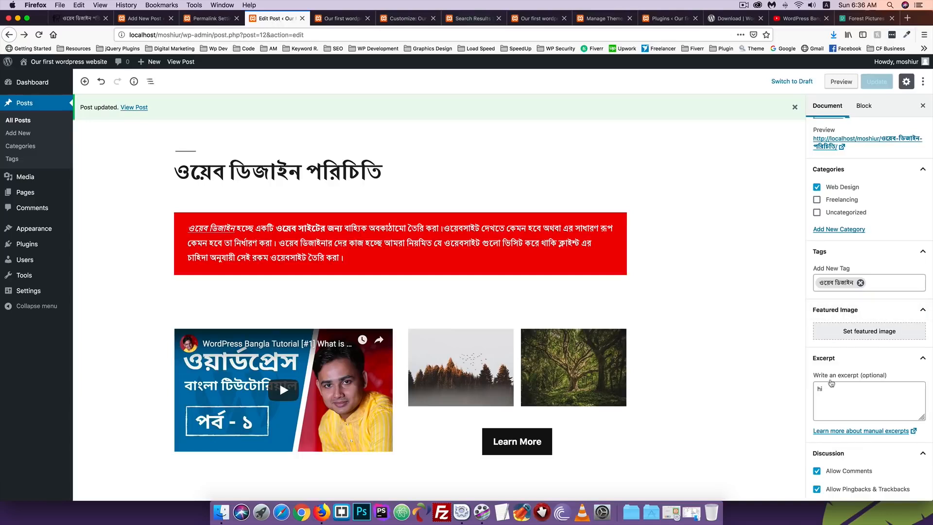
left_click_drag(832, 389, 789, 389)
key("BackSpace")
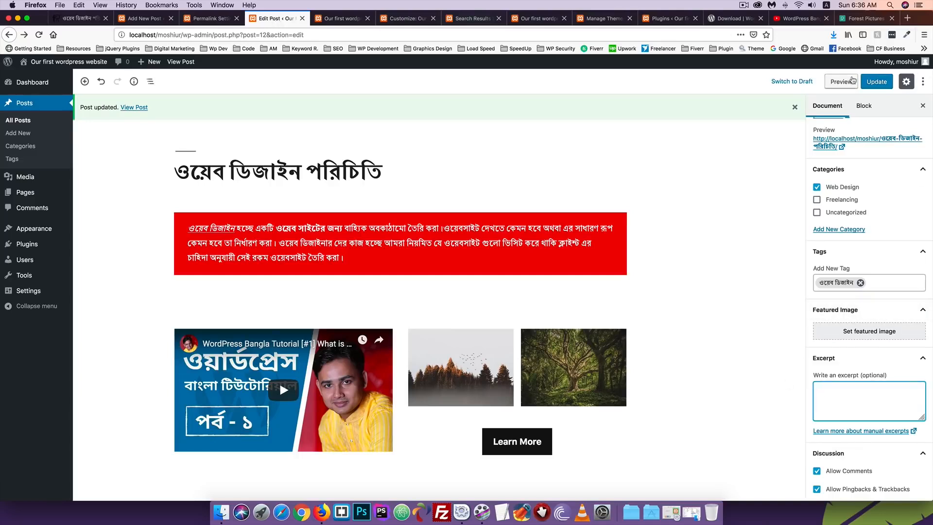
left_click(876, 81)
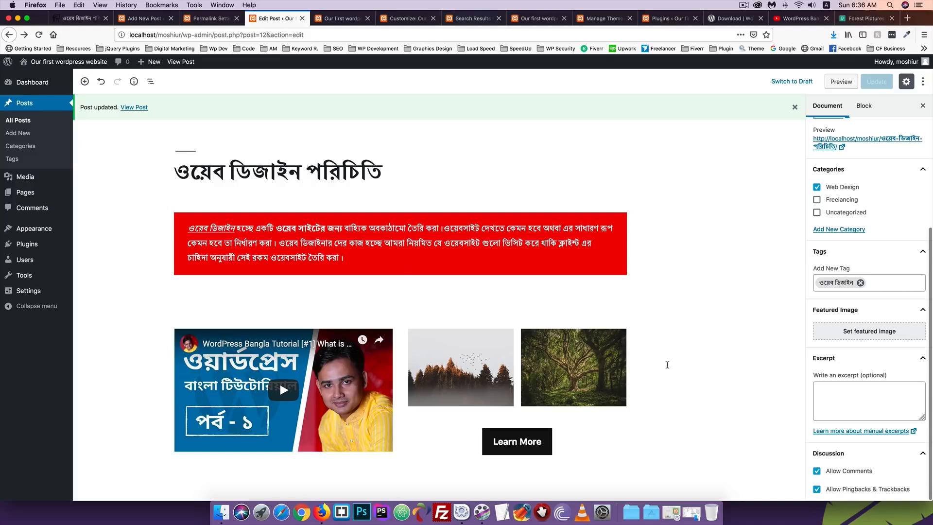
left_click(342, 18)
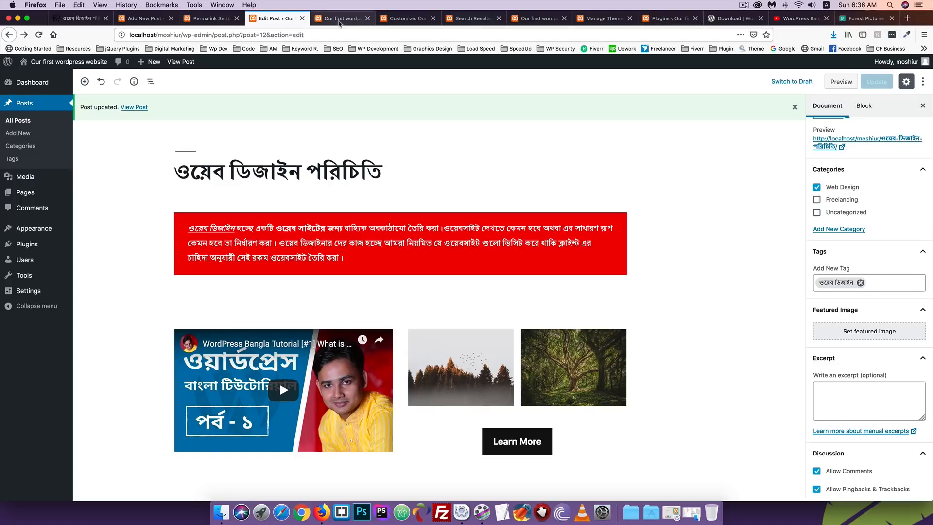
scroll(226, 352, "up", 2)
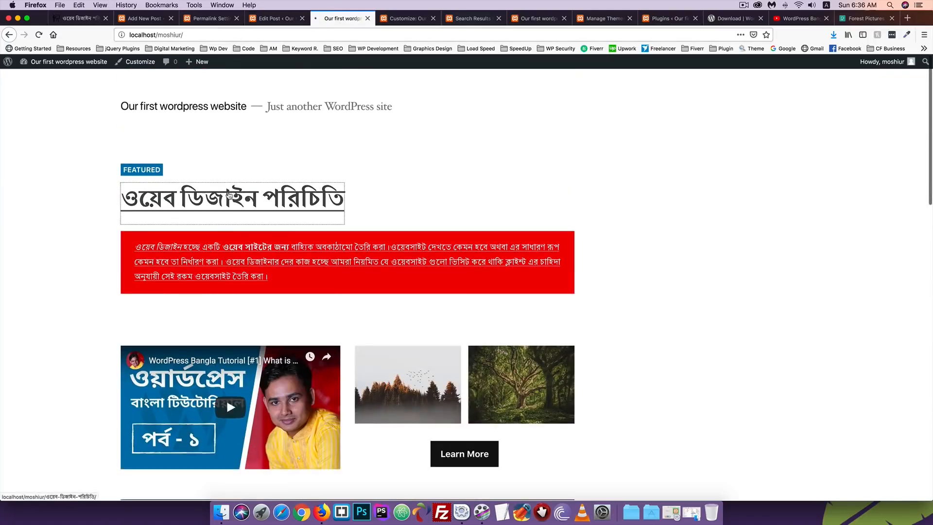
left_click(171, 204)
scroll(171, 237, "down", 10)
scroll(171, 238, "down", 4)
scroll(171, 228, "up", 5)
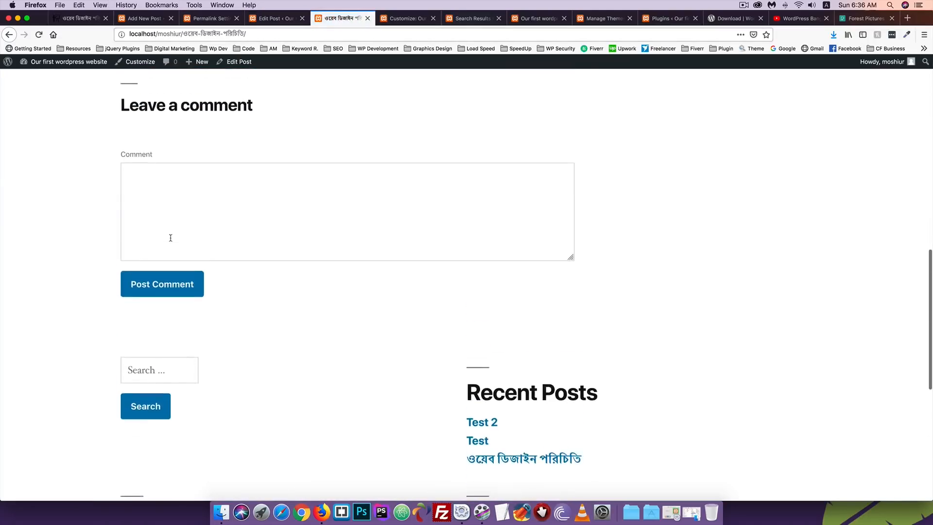
left_click(135, 193)
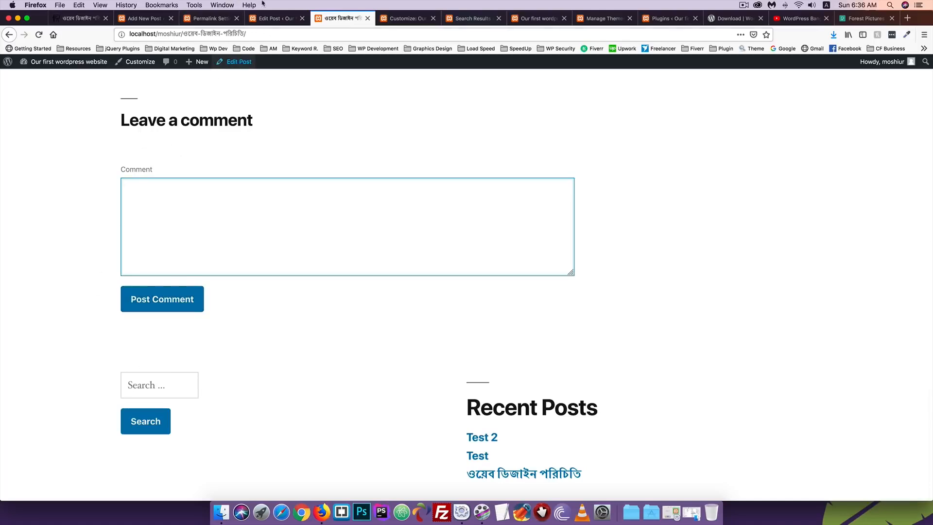
left_click(274, 18)
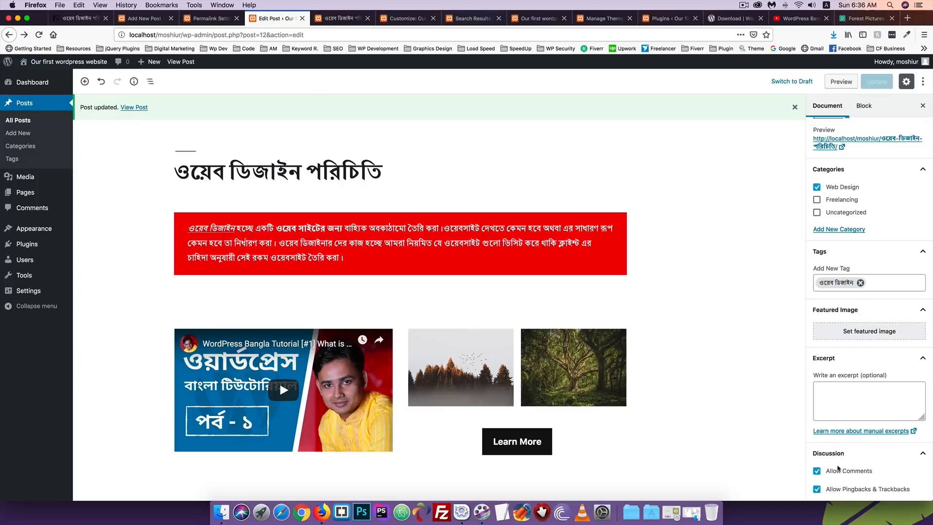
left_click(838, 468)
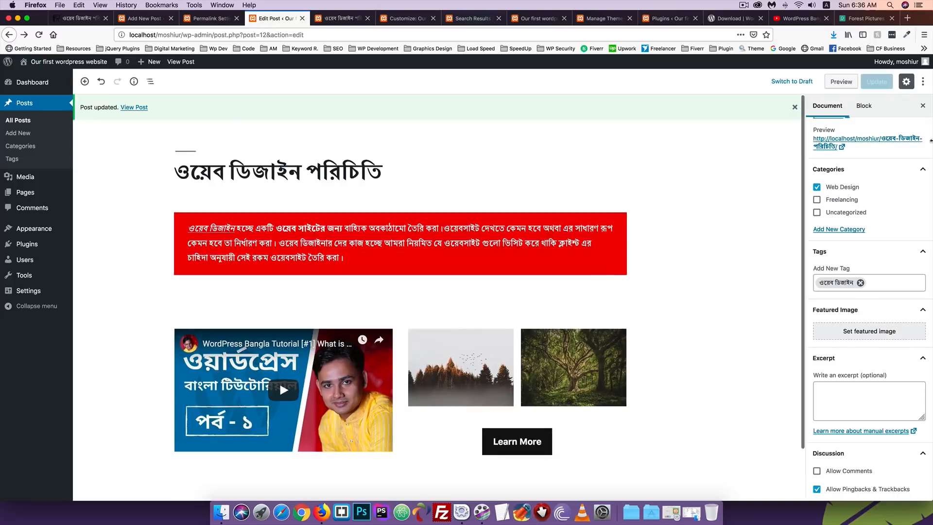
left_click(340, 18)
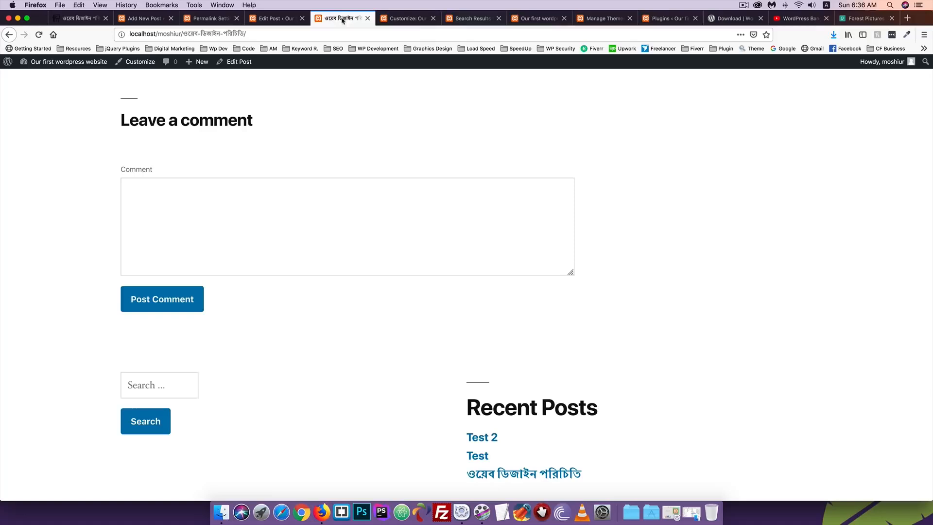
left_click(38, 36)
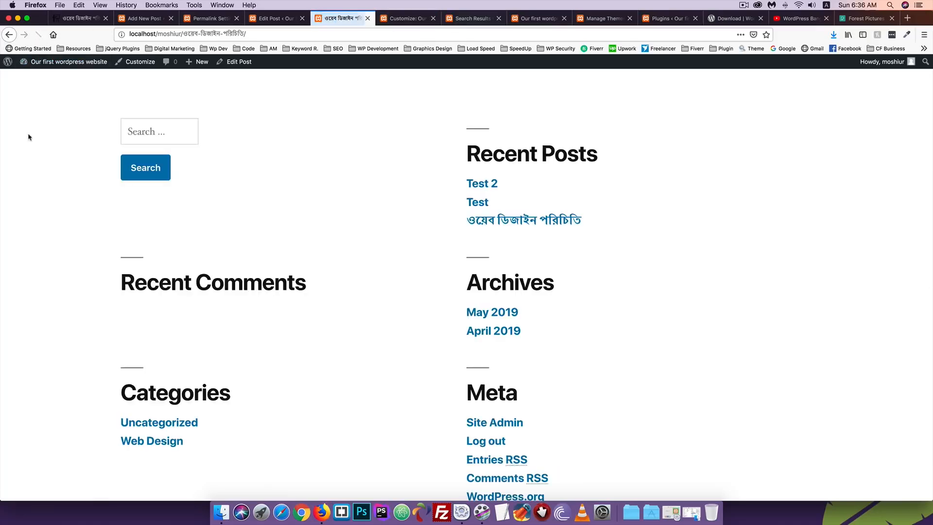
scroll(28, 137, "up", 3)
scroll(210, 348, "up", 10)
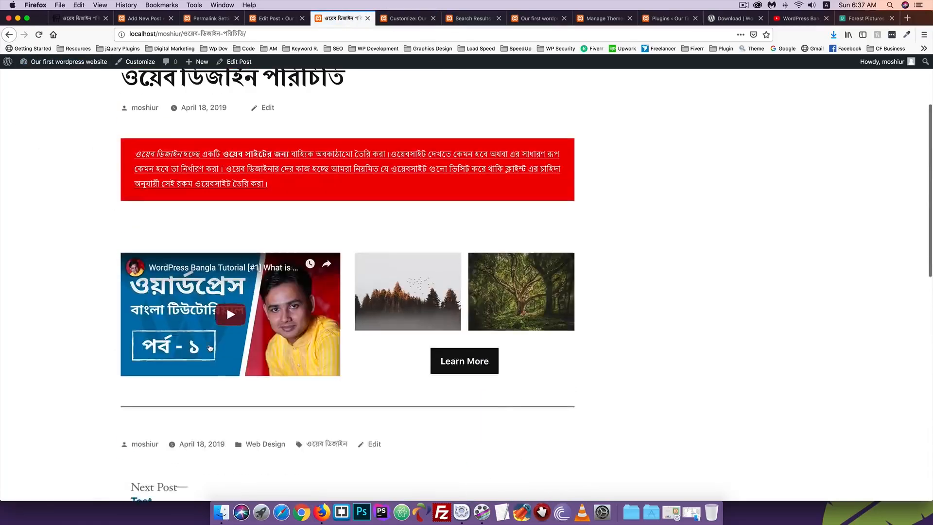
left_click(281, 20)
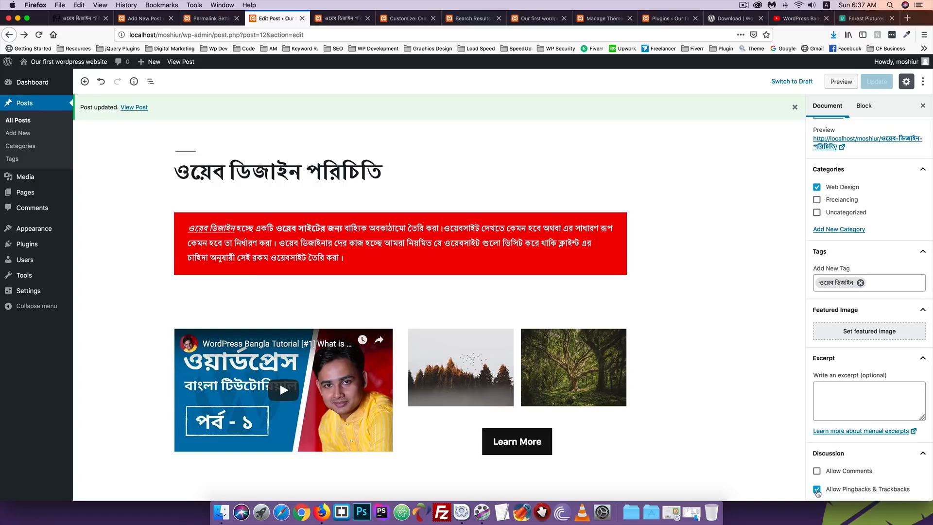
Turn off pingbacks and trackbacks, allow comments, and update the post
left_click(817, 489)
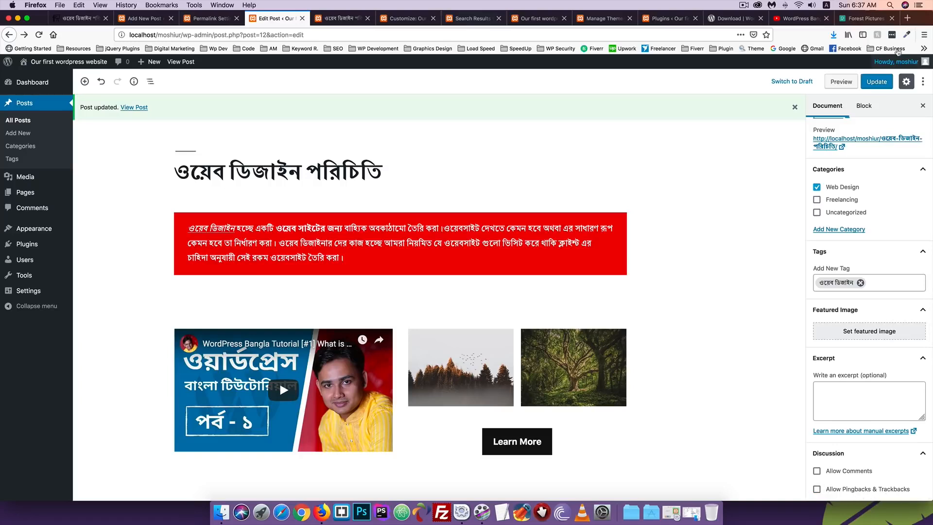
left_click(870, 82)
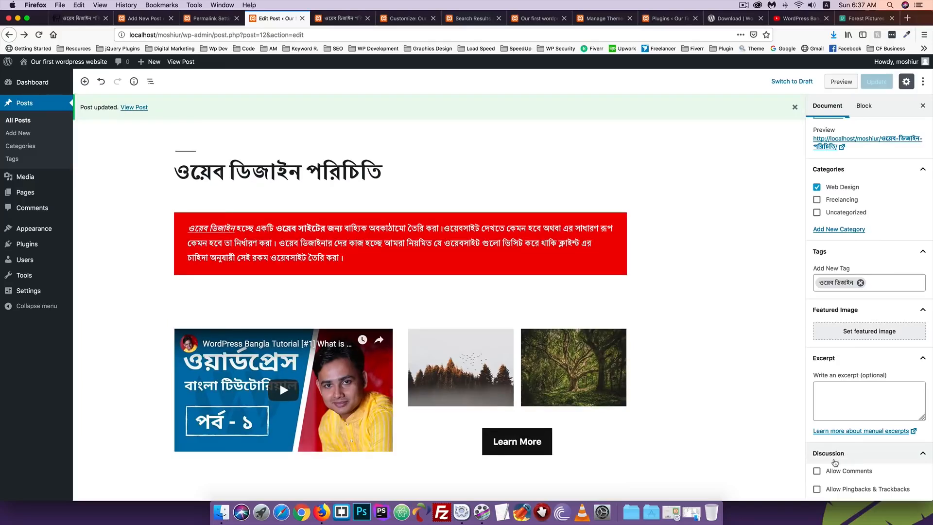
left_click(817, 470)
left_click(877, 82)
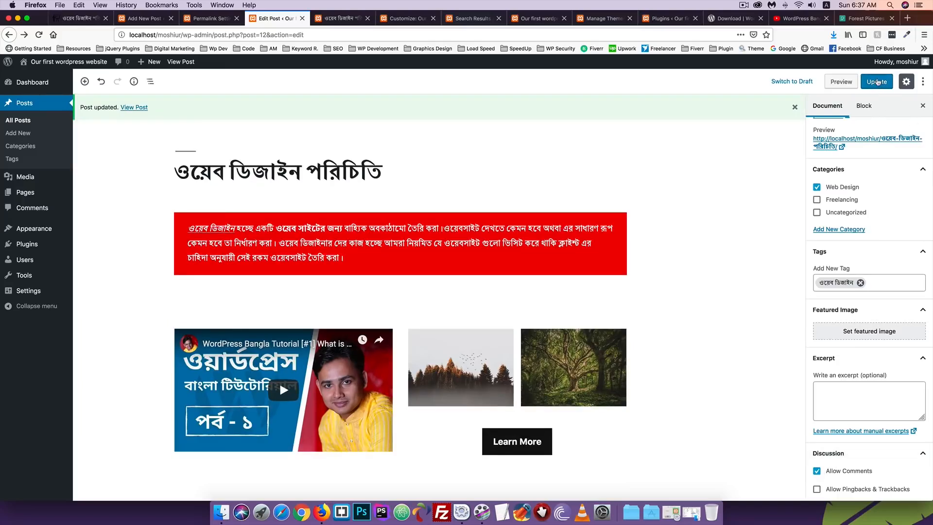
Try the comment form on the reloaded live post, then select the Pingbacks & Trackbacks label
left_click(341, 18)
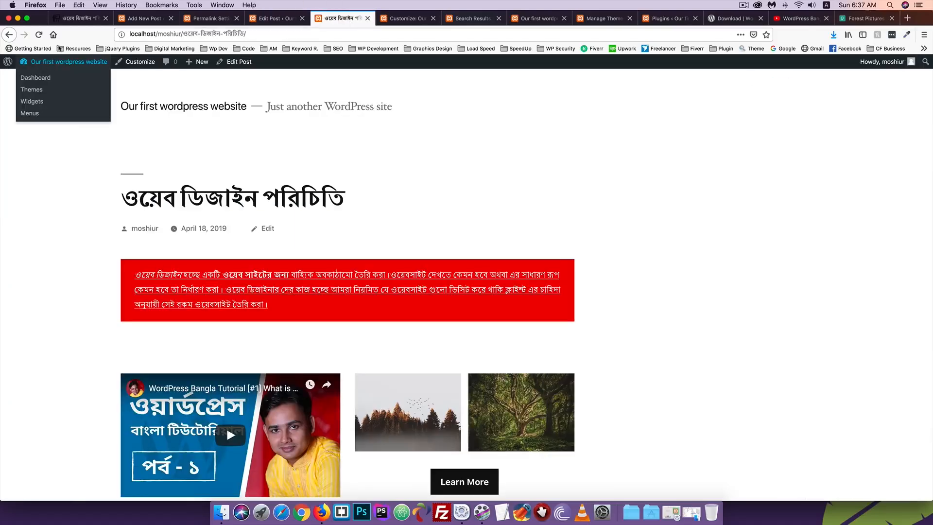
left_click(39, 34)
scroll(166, 222, "down", 3)
scroll(166, 222, "down", 10)
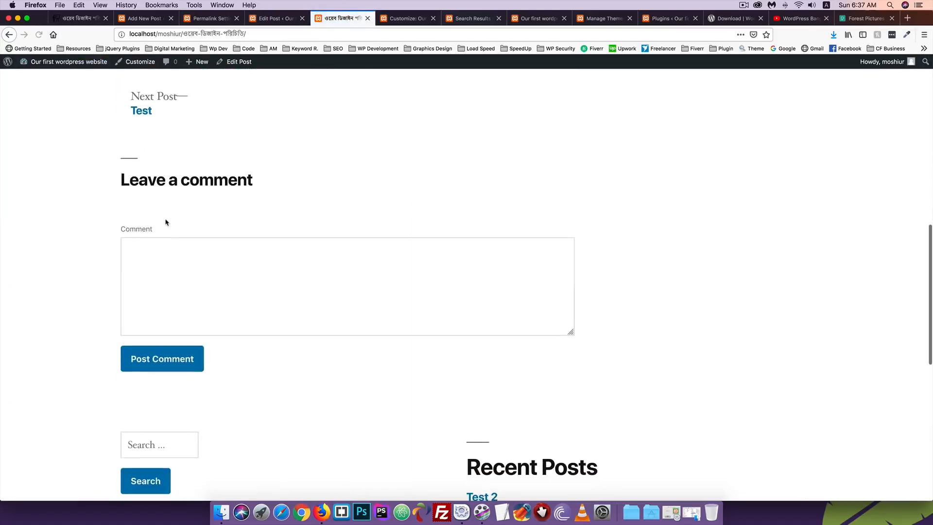
left_click(174, 284)
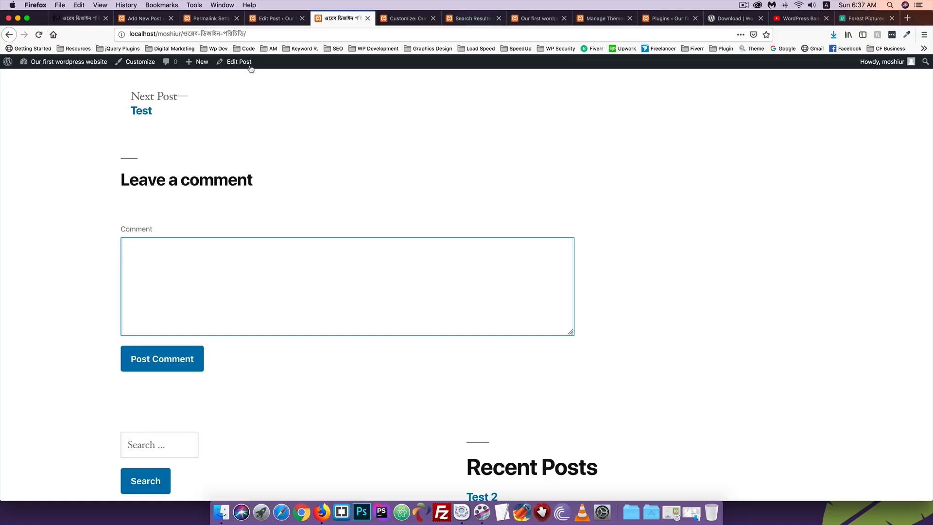
left_click(275, 19)
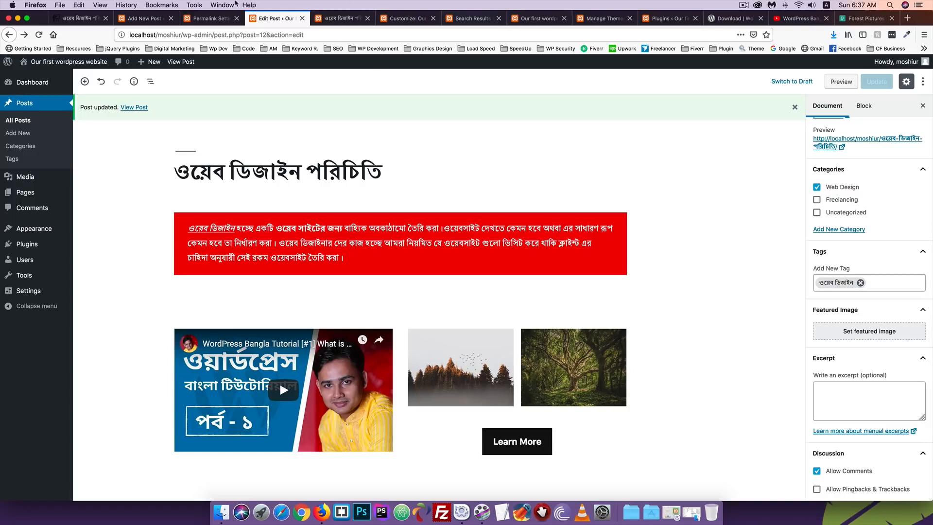
left_click(336, 19)
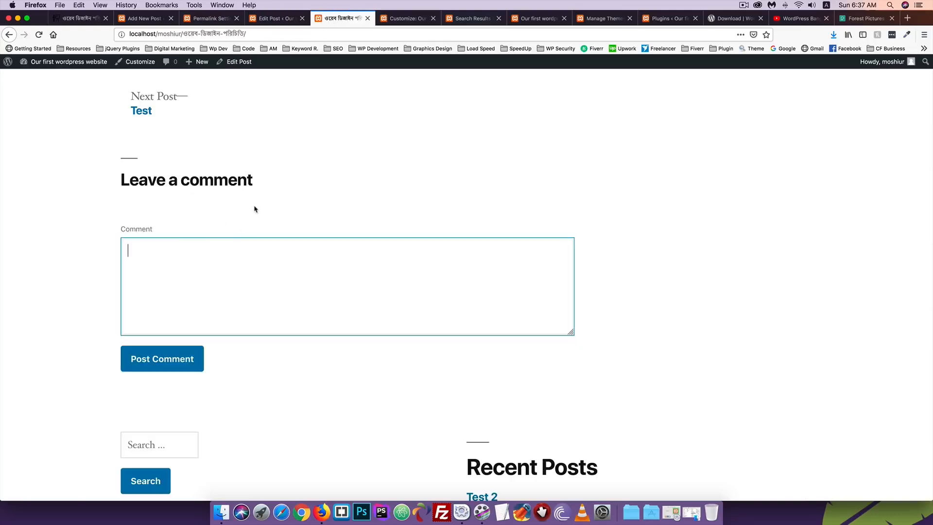
left_click(268, 22)
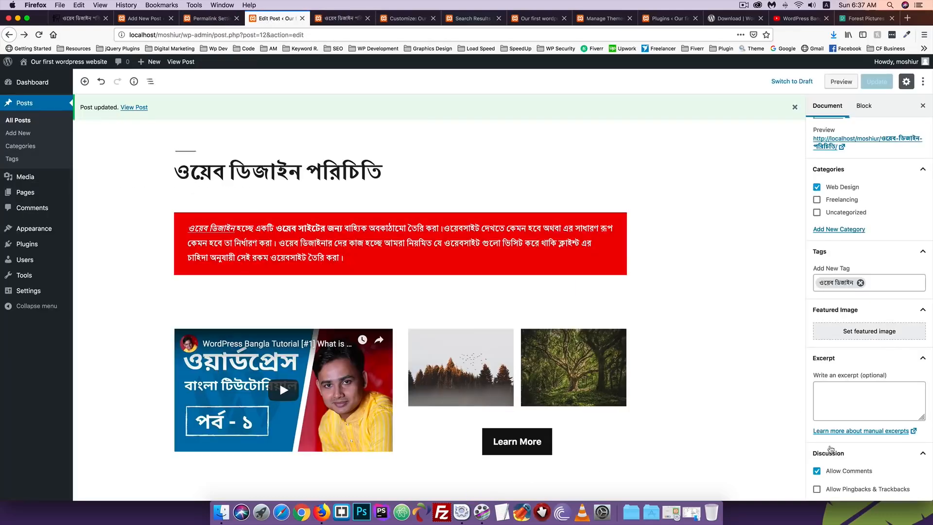
left_click_drag(912, 490, 844, 494)
key("super+c")
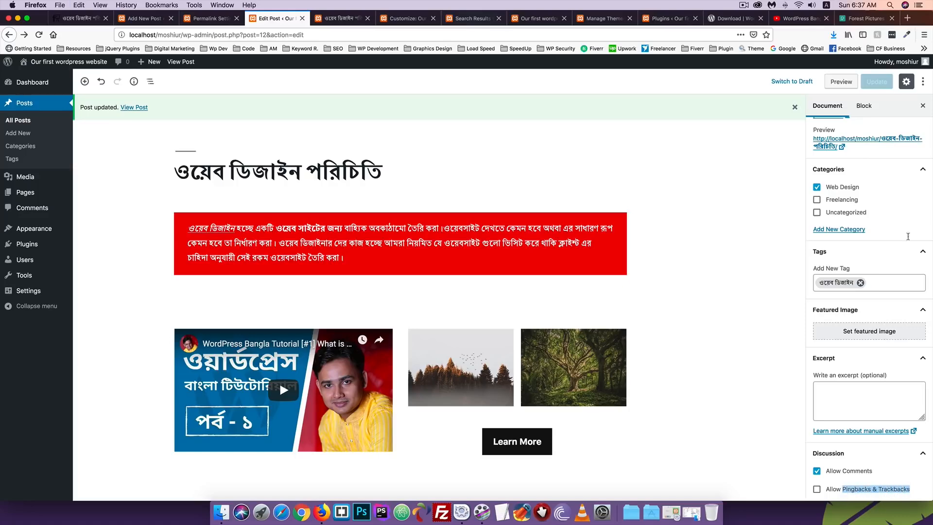
left_click(872, 18)
Search Google for 'Pingbacks & Trackbacks' in a new tab and open results page 2
left_click(906, 19)
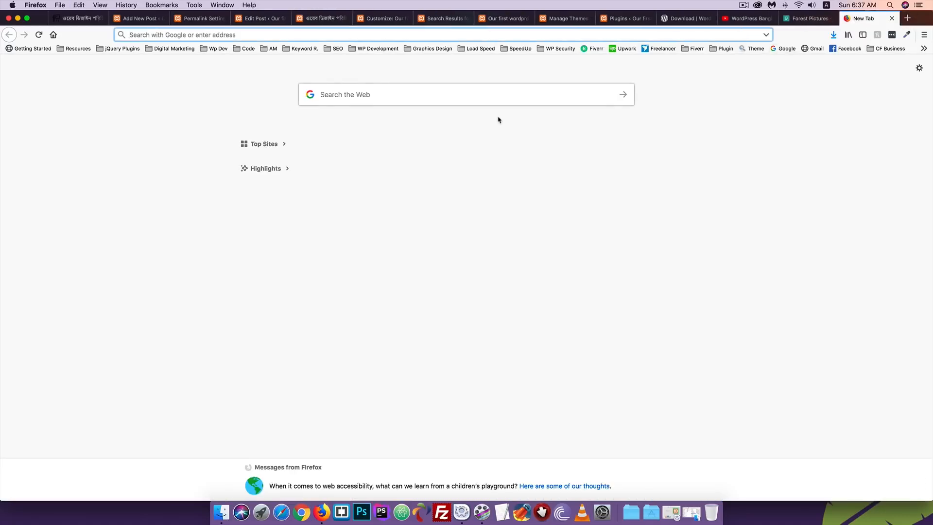
key("super+v")
key("Return")
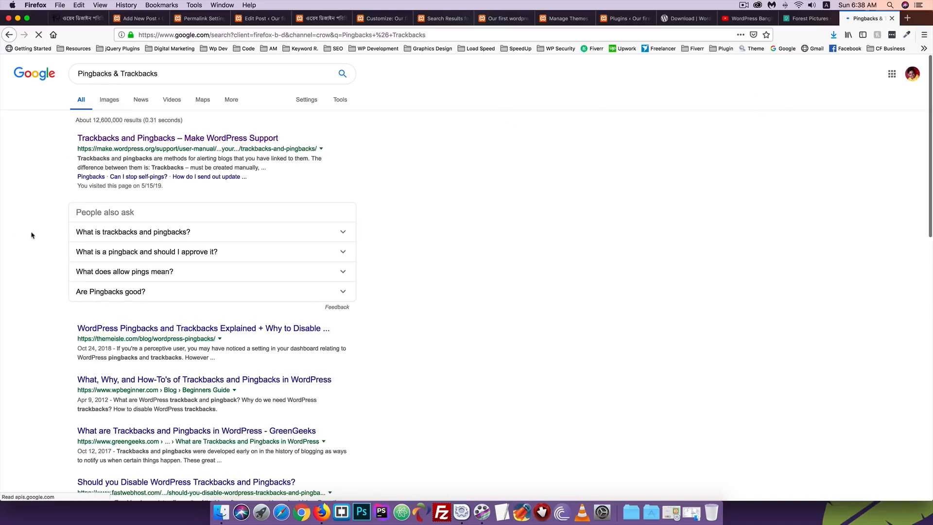
scroll(31, 235, "down", 10)
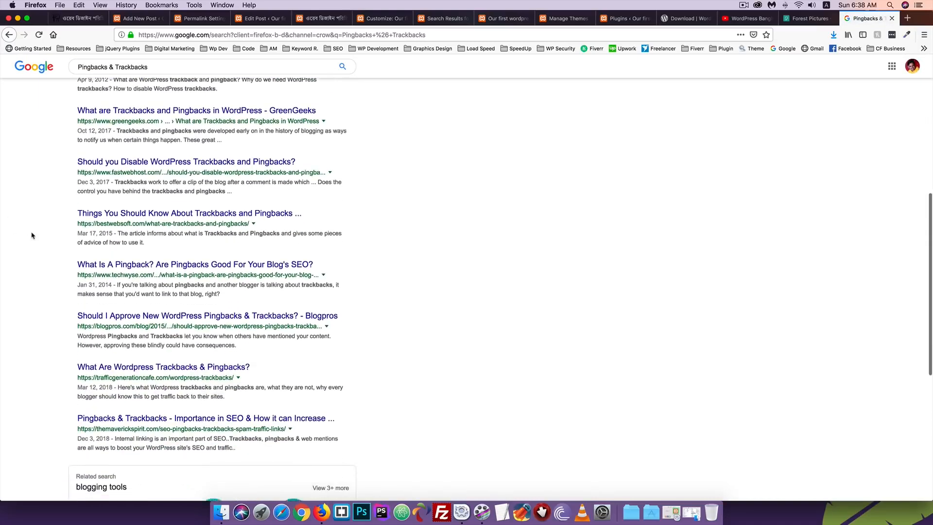
scroll(31, 235, "down", 2)
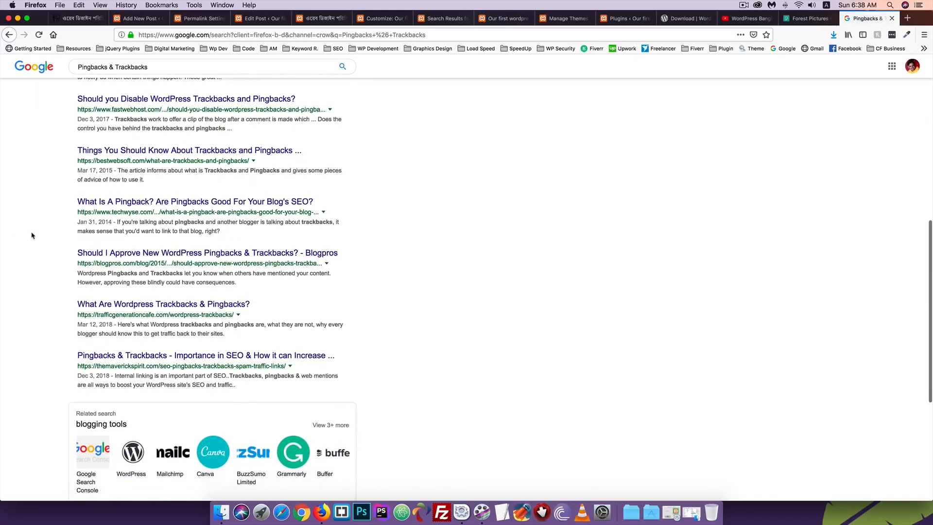
scroll(32, 235, "up", 8)
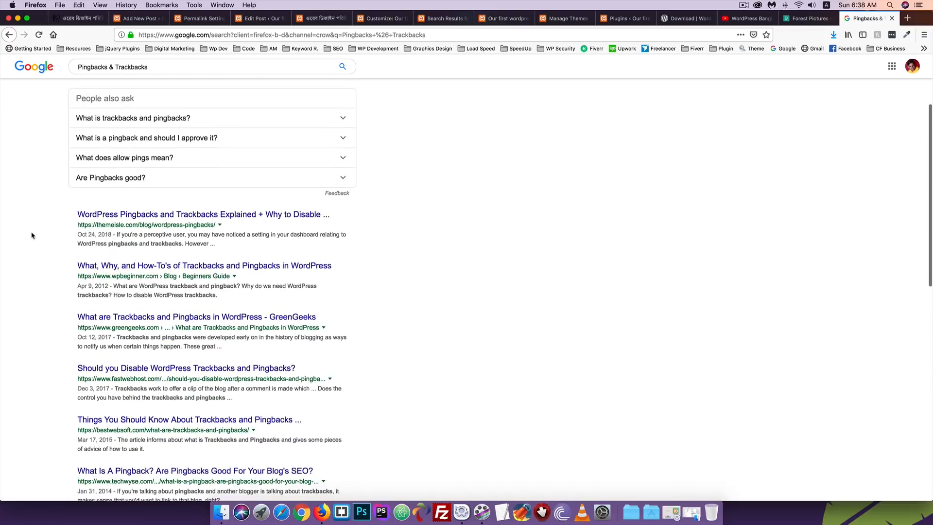
scroll(31, 235, "up", 4)
scroll(32, 235, "down", 7)
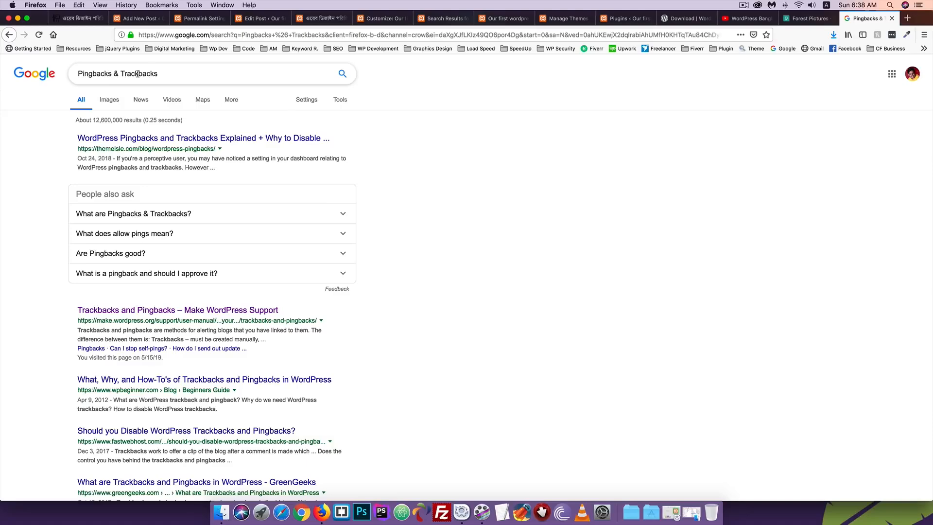
scroll(170, 281, "down", 15)
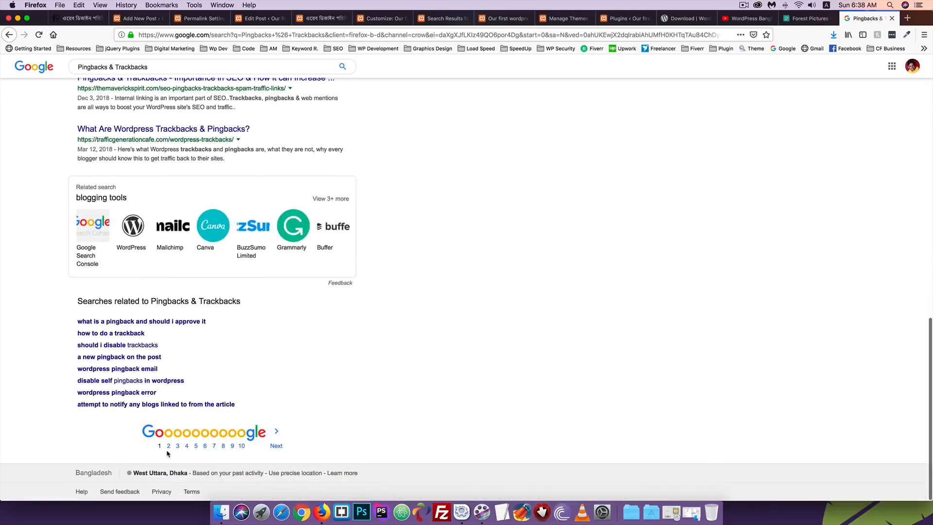
left_click(168, 446)
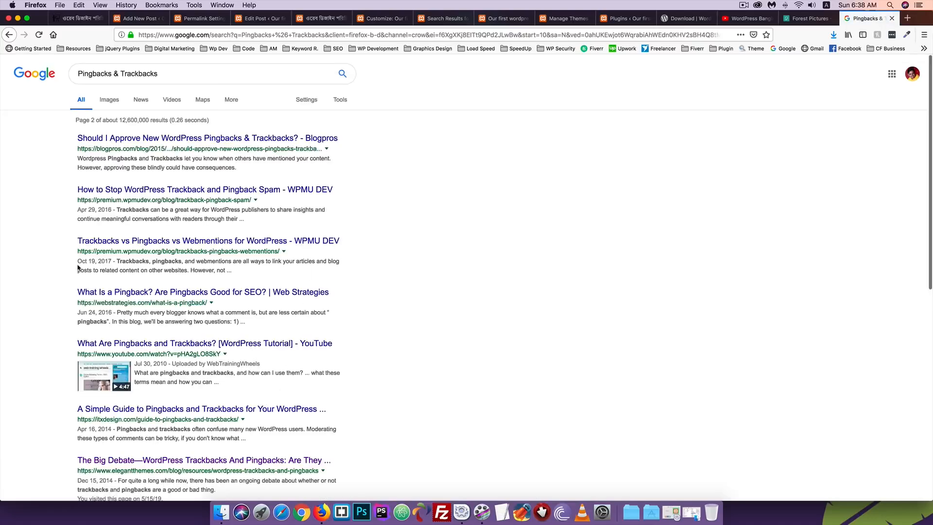
scroll(79, 267, "down", 2)
scroll(78, 266, "down", 5)
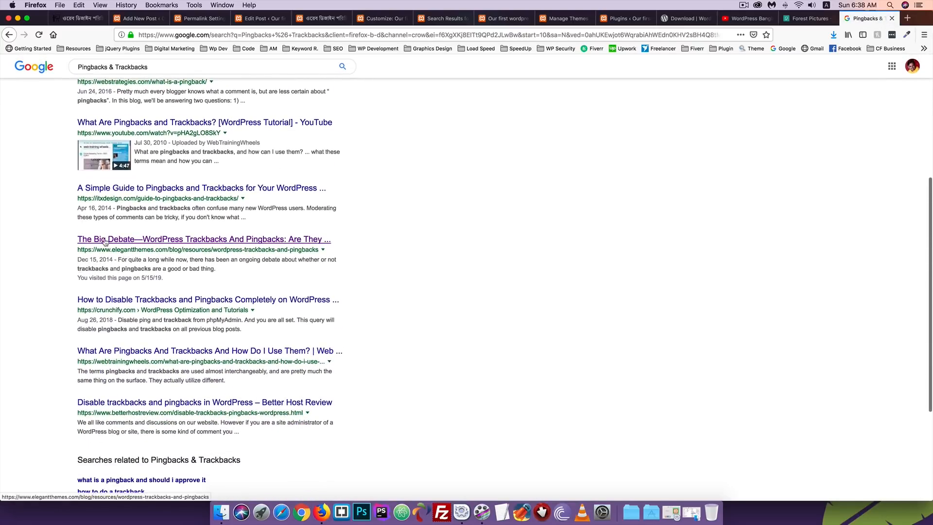
Open Elegant Themes' 'The Big Debate' article and decline its notification request
left_click(231, 243)
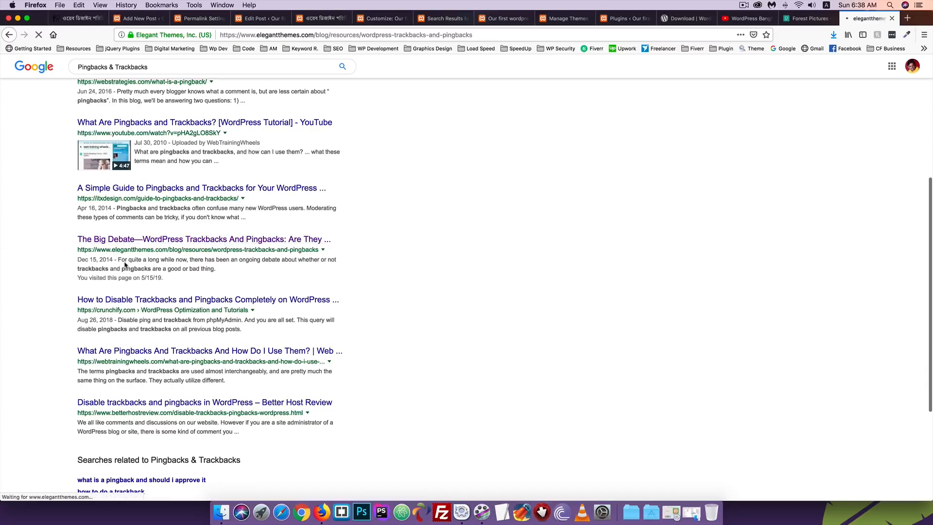
scroll(258, 251, "down", 10)
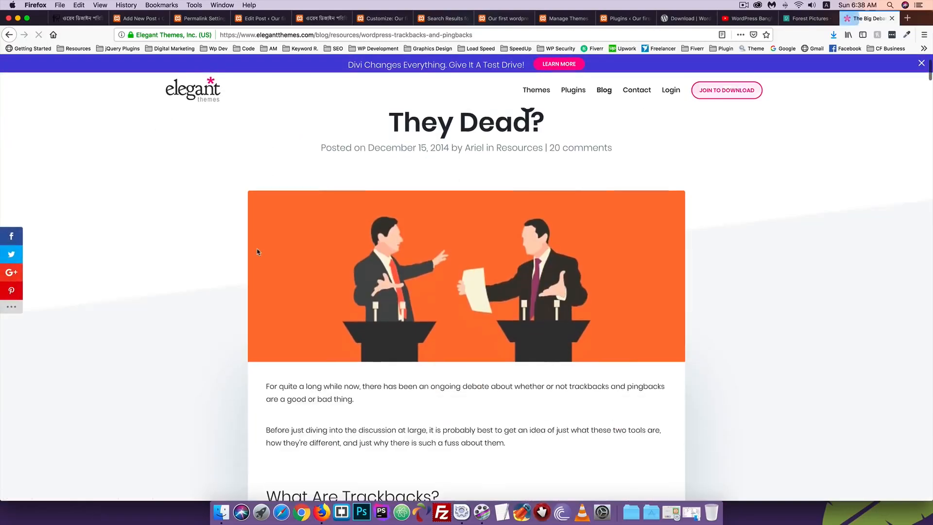
scroll(258, 252, "down", 3)
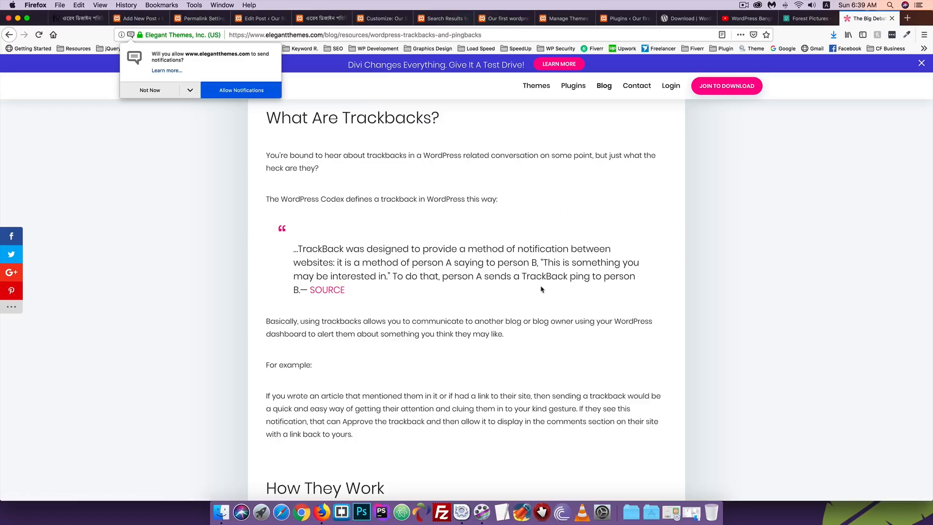
left_click(149, 91)
scroll(159, 270, "down", 3)
scroll(161, 270, "down", 1)
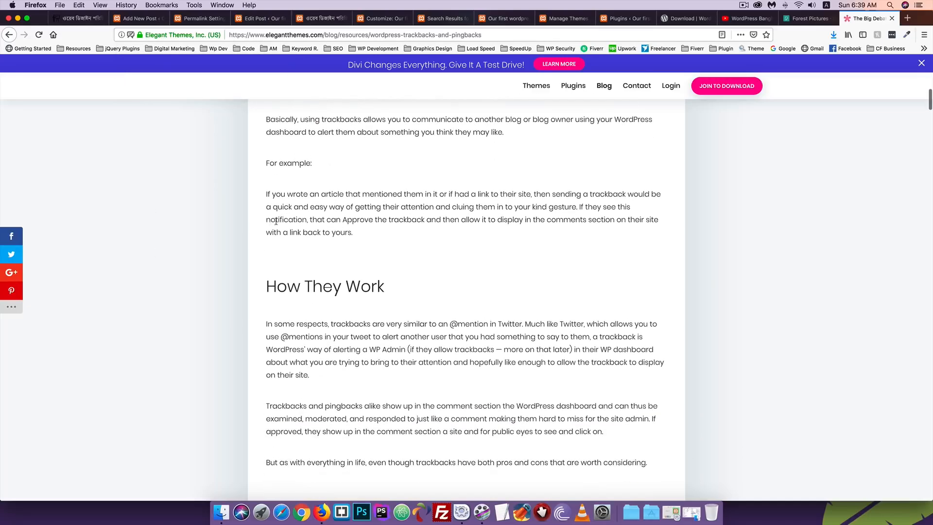
scroll(330, 293, "down", 10)
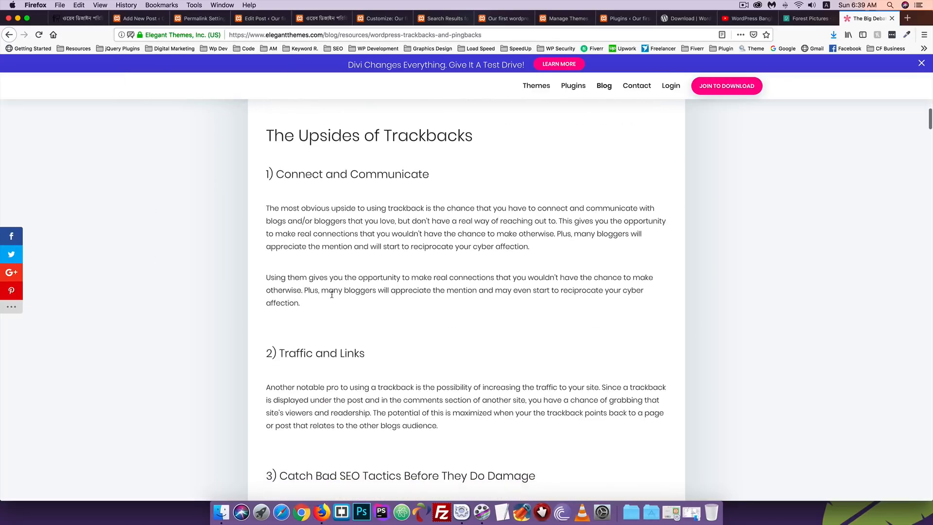
scroll(332, 294, "down", 5)
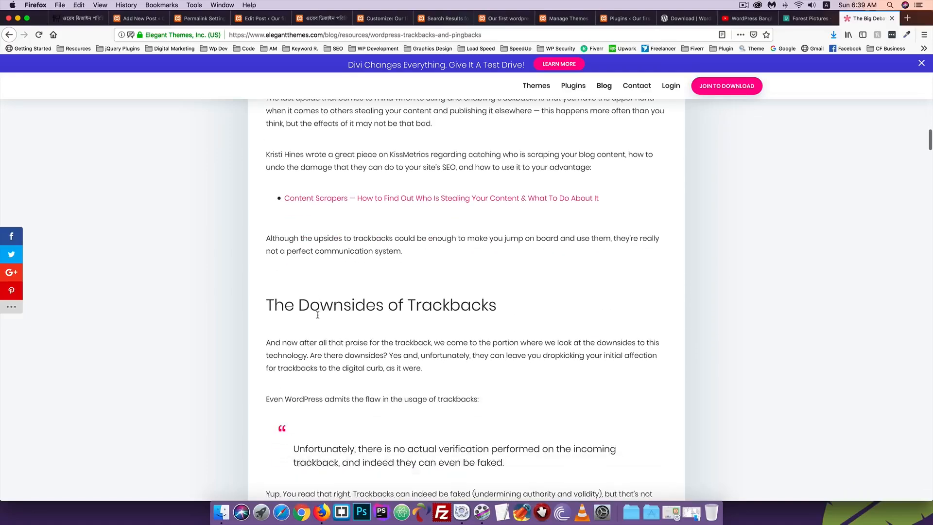
Read through the article, highlighting the 'limping on their last leg' phrase
scroll(318, 317, "up", 4)
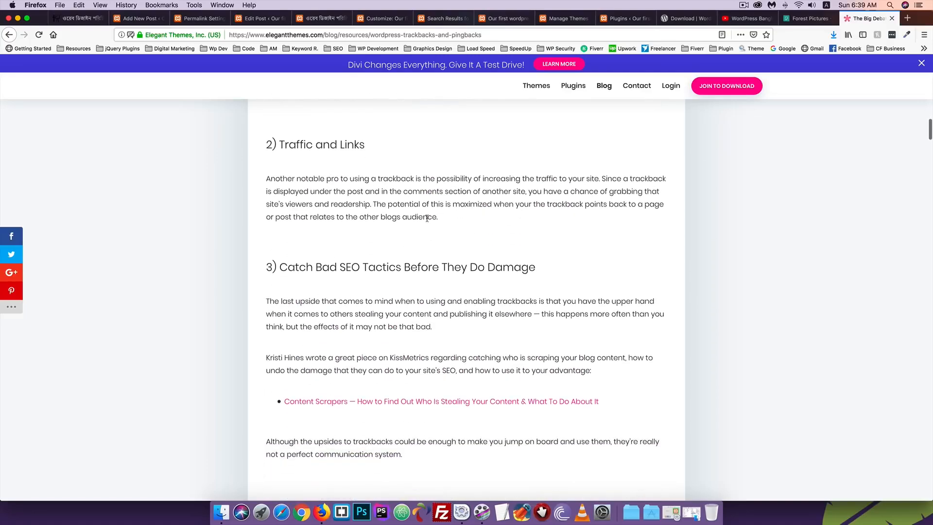
scroll(427, 218, "down", 4)
scroll(369, 297, "down", 5)
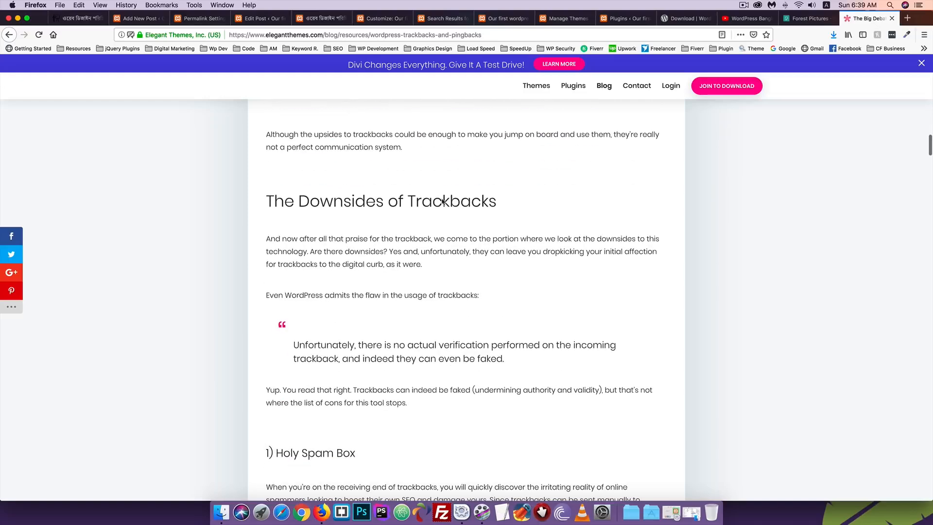
scroll(322, 291, "down", 3)
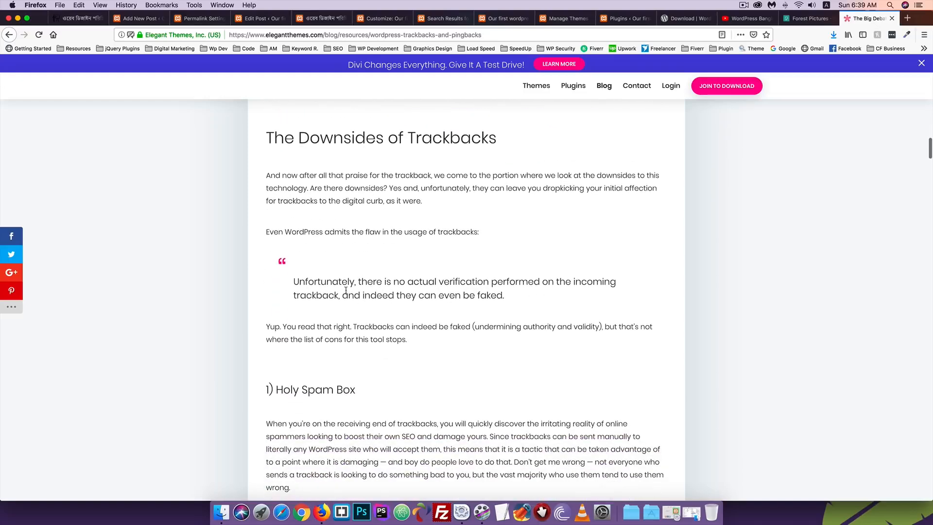
scroll(360, 289, "down", 1)
scroll(315, 228, "down", 9)
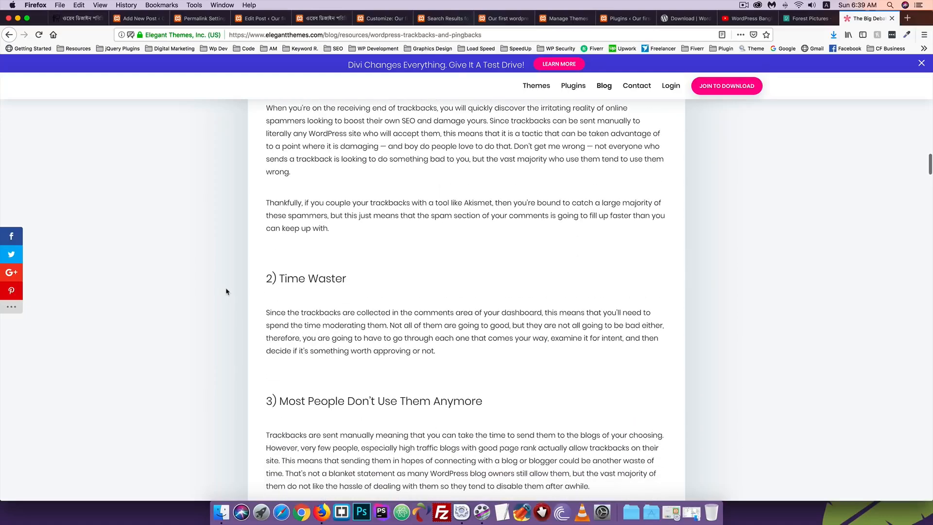
scroll(358, 189, "down", 20)
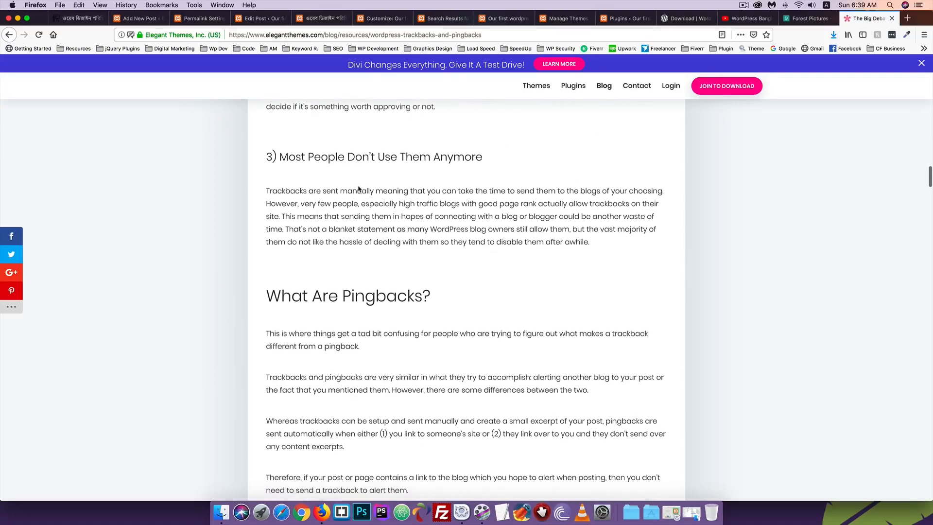
scroll(358, 186, "down", 20)
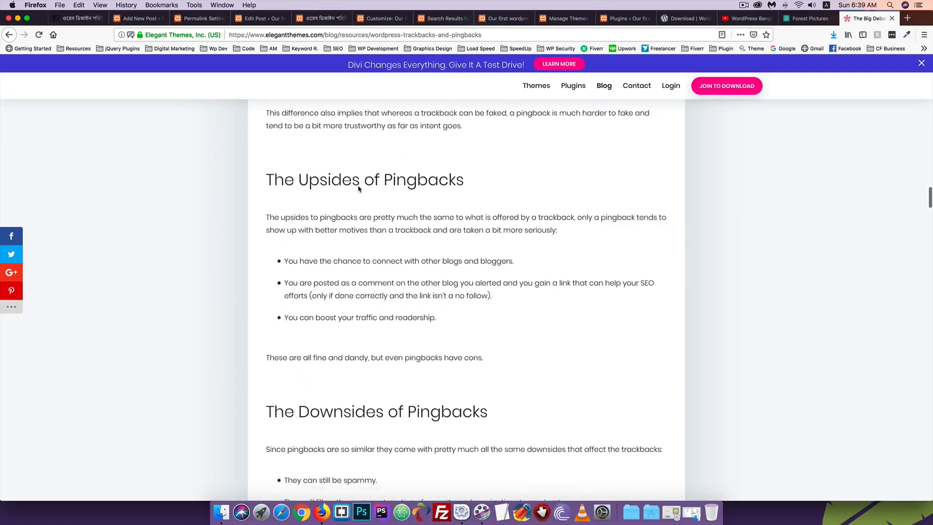
scroll(358, 188, "down", 20)
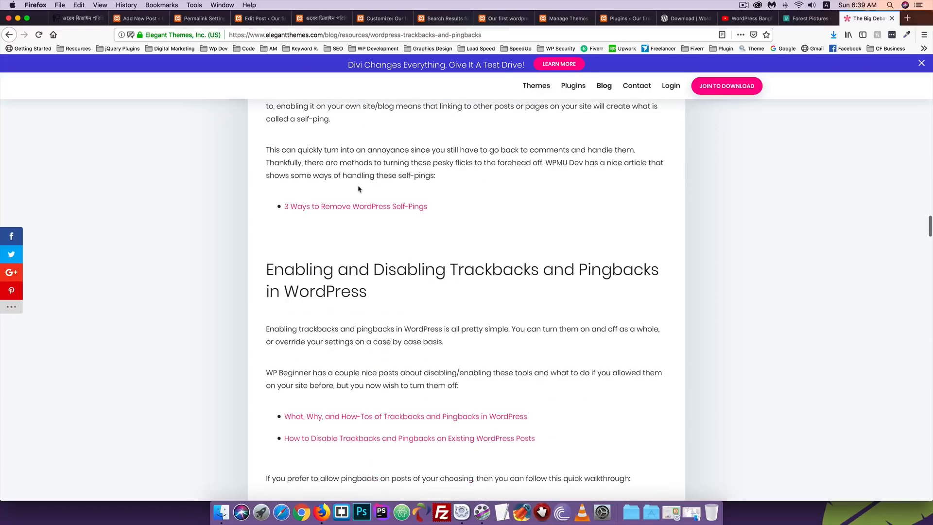
scroll(358, 186, "down", 20)
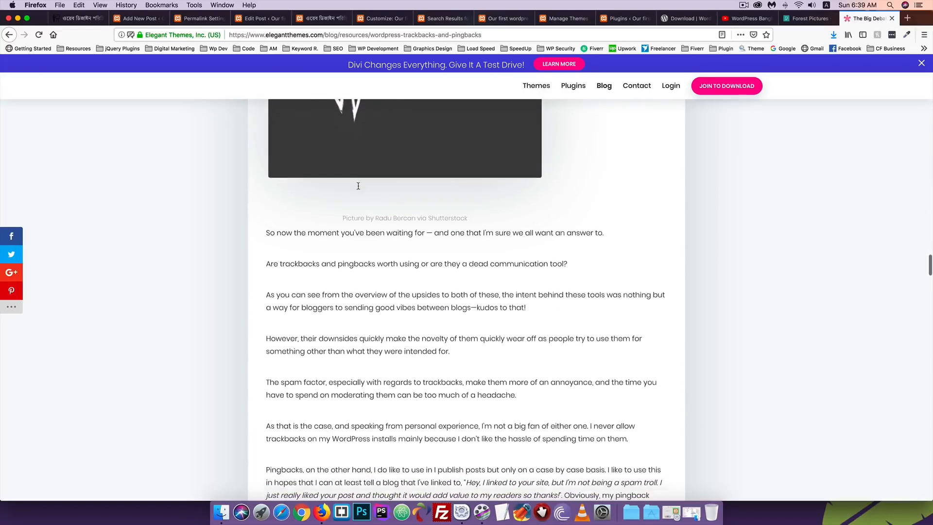
scroll(359, 186, "up", 8)
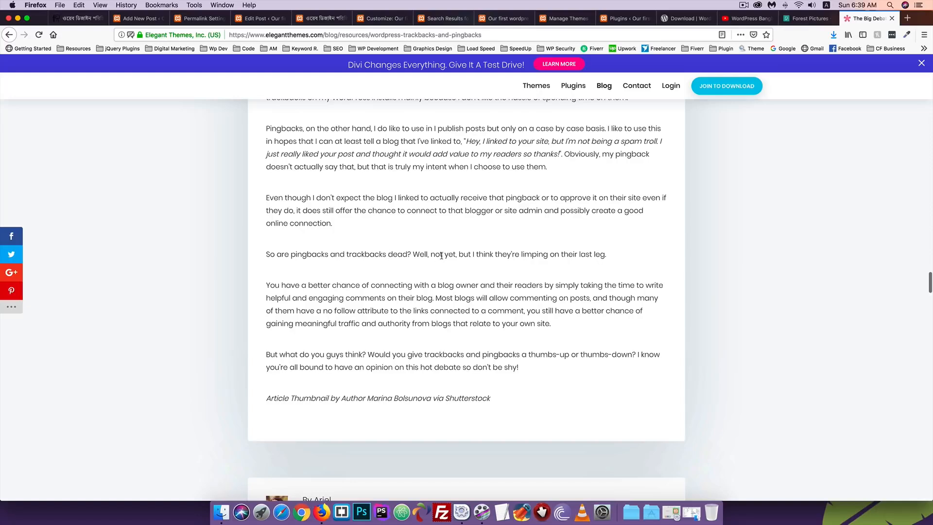
left_click_drag(473, 255, 604, 255)
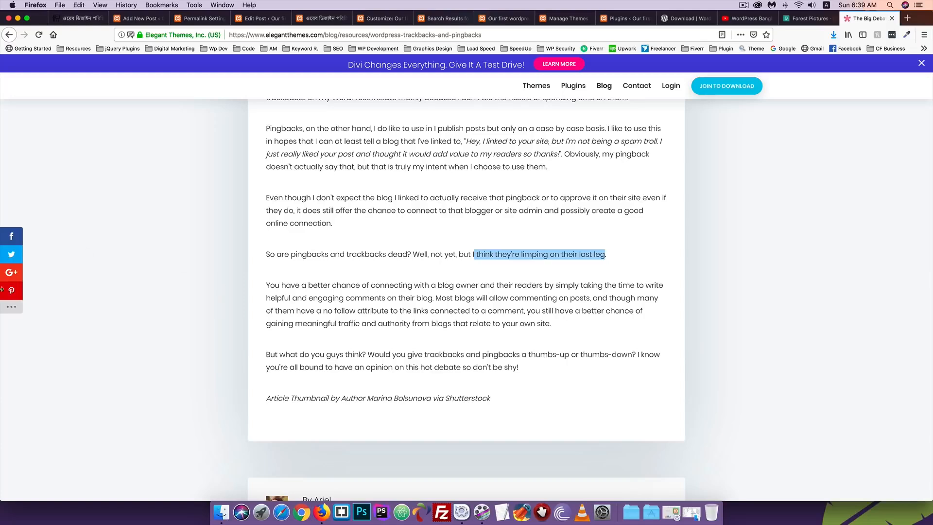
left_click(607, 266)
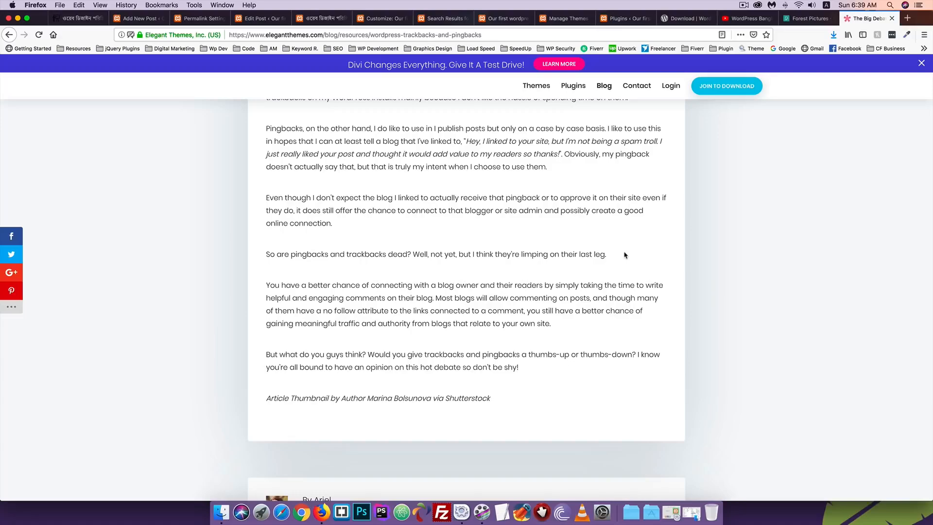
scroll(466, 243, "down", 10)
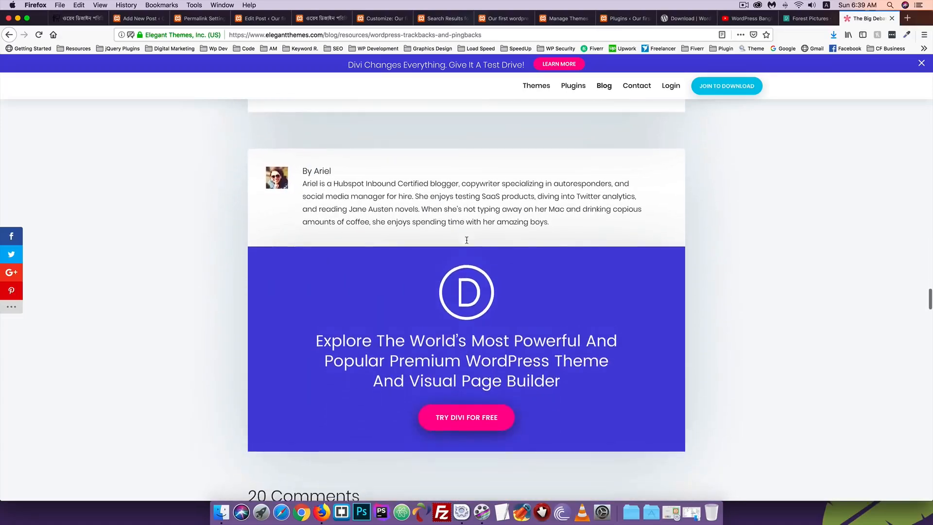
scroll(466, 240, "up", 20)
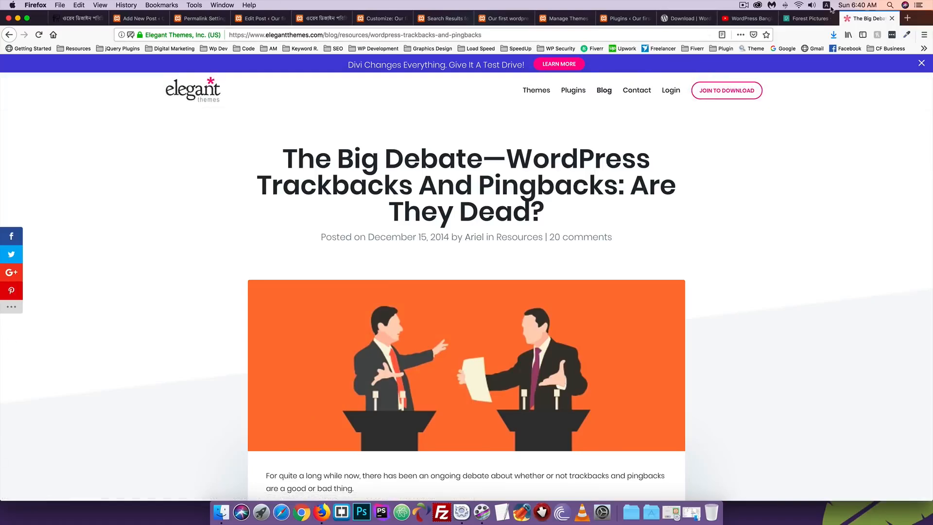
Close the trackbacks article and return to the web-design post's editor
left_click(892, 18)
left_click(267, 20)
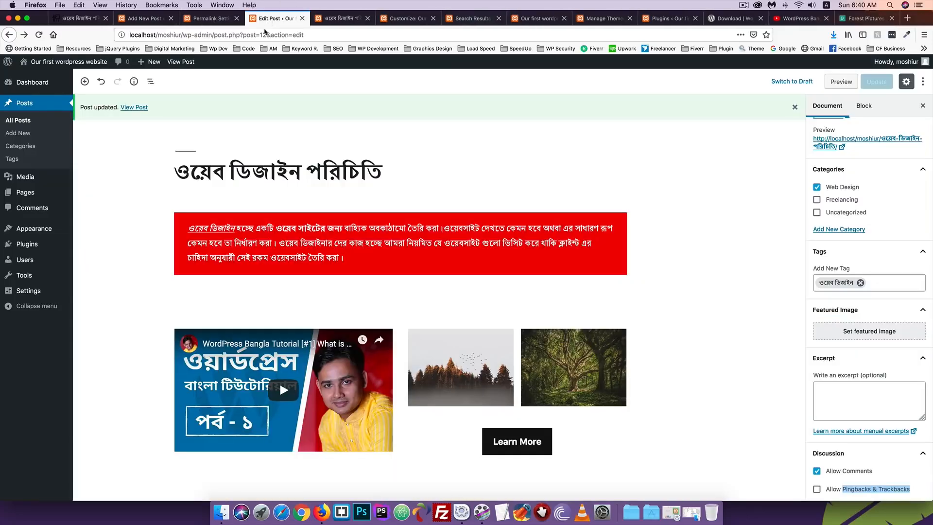
scroll(758, 382, "down", 2)
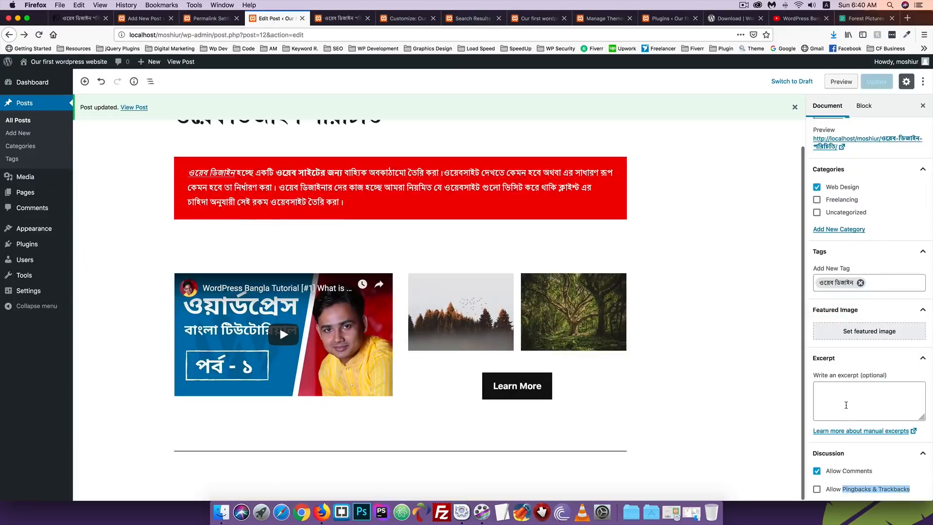
scroll(846, 405, "up", 5)
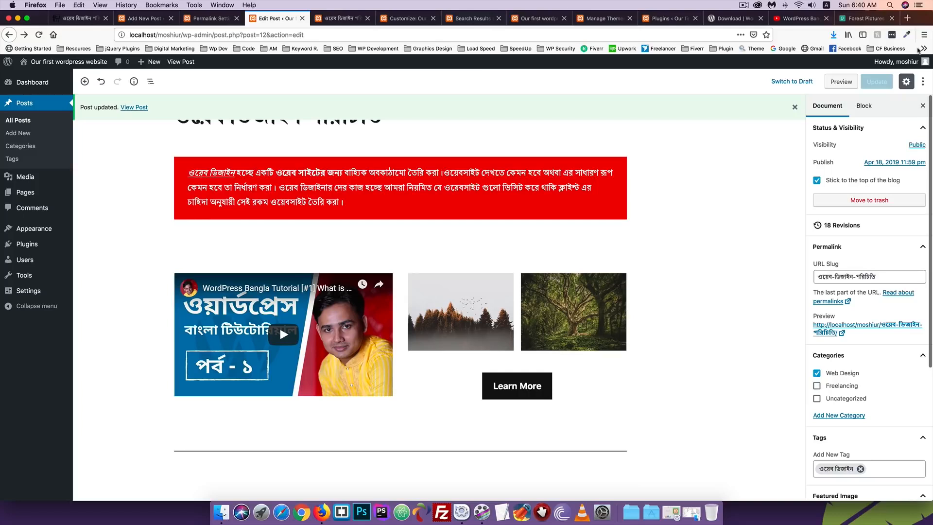
Show the Block settings in the editor sidebar and look over the post
left_click(871, 106)
scroll(279, 325, "up", 2)
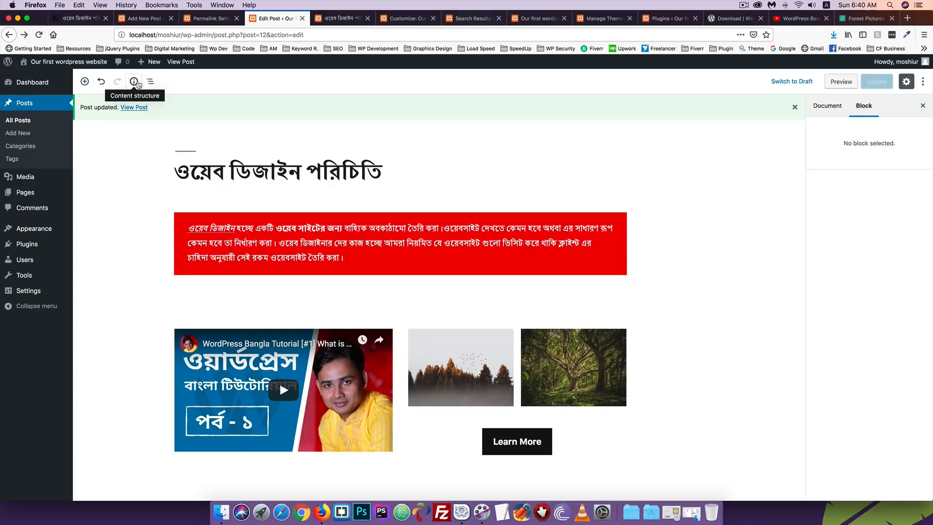
scroll(128, 219, "down", 2)
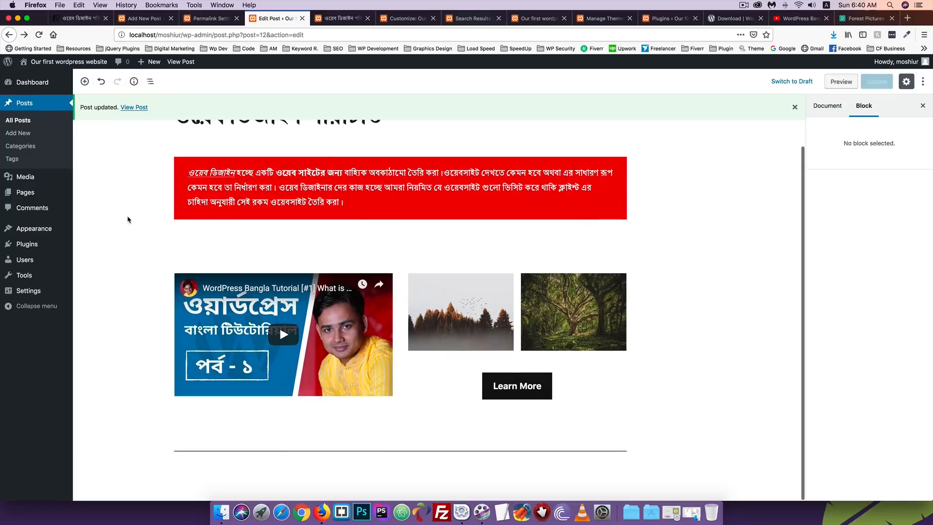
scroll(128, 220, "up", 2)
scroll(128, 220, "down", 2)
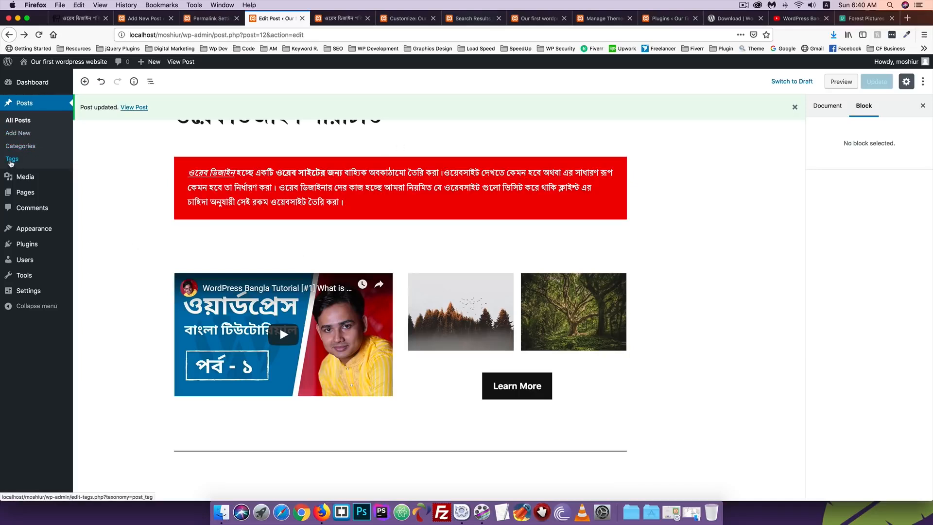
Open the Posts > Tags page in a new browser tab
right_click(12, 161)
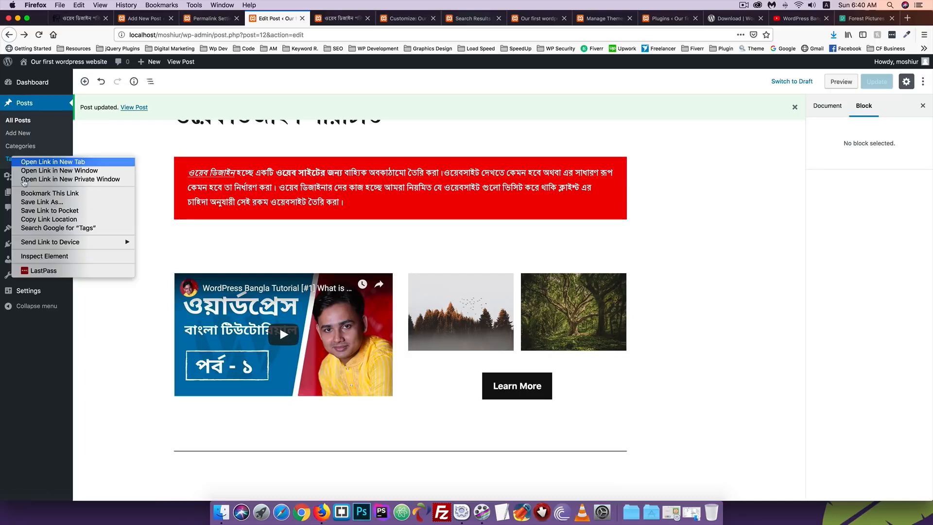
left_click(49, 166)
left_click(323, 19)
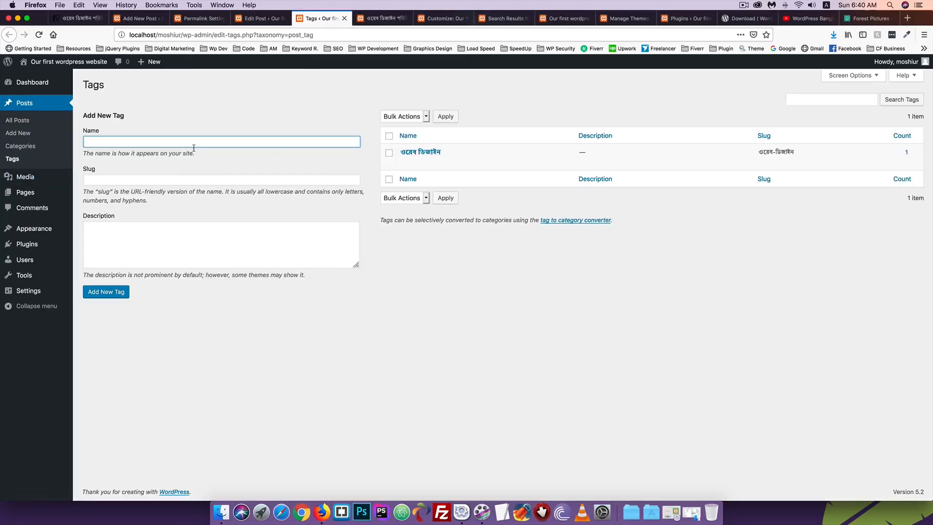
Add a new tag named Design with slug design, then go back to the post editor
left_click(89, 141)
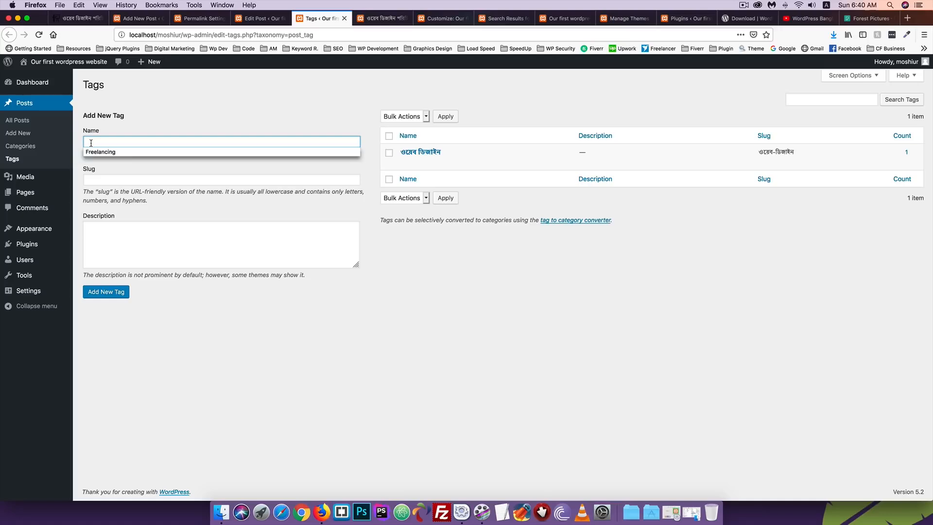
left_click(96, 141)
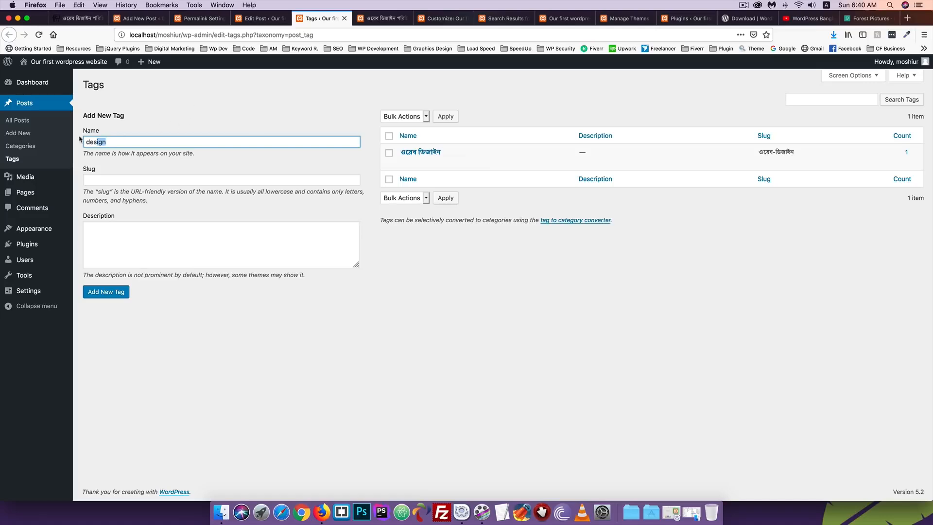
key("BackSpace")
type("D")
left_click(119, 181)
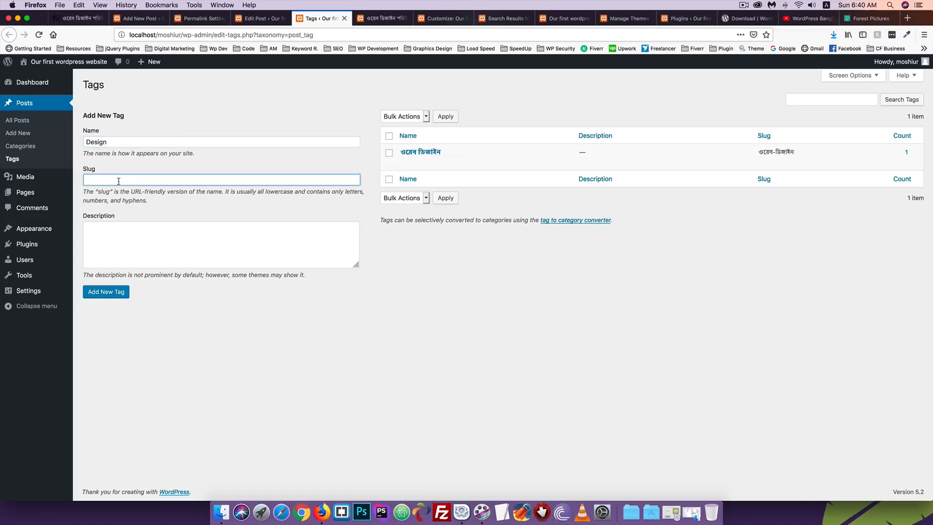
type("DE")
key("BackSpace")
key("BackSpace")
type("des")
left_click(102, 293)
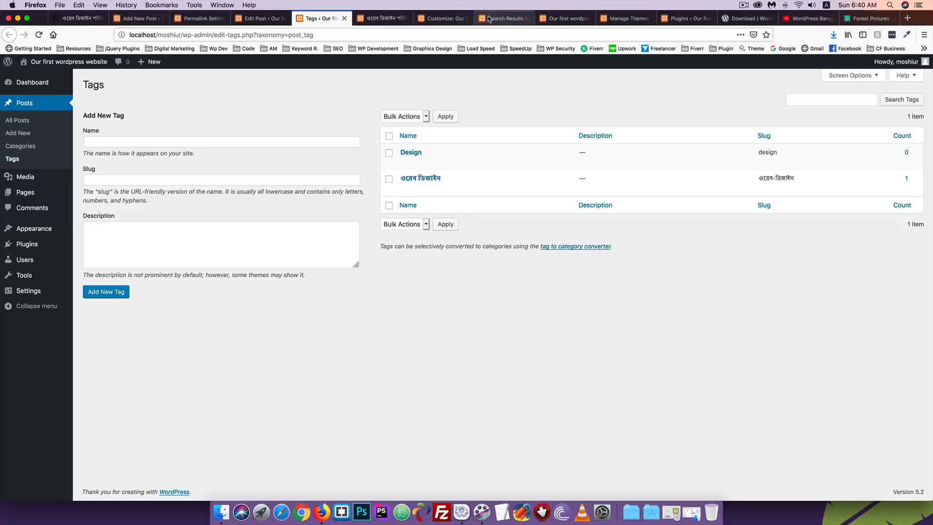
left_click(270, 20)
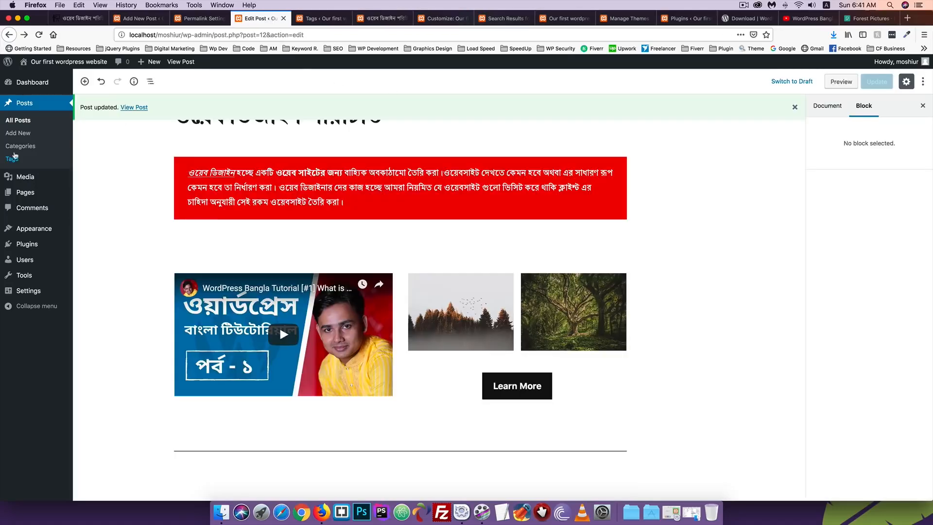
Open the sticky web-design post for editing from All Posts
left_click(26, 104)
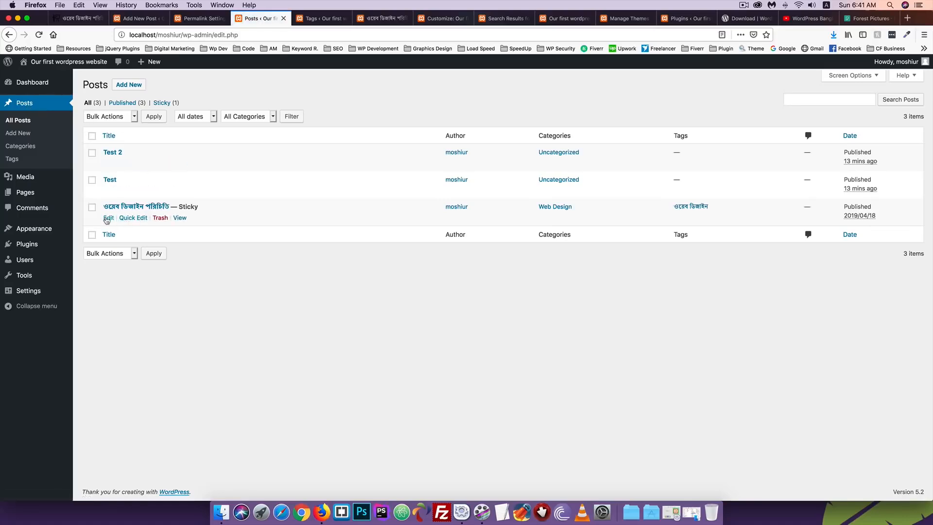
left_click(108, 218)
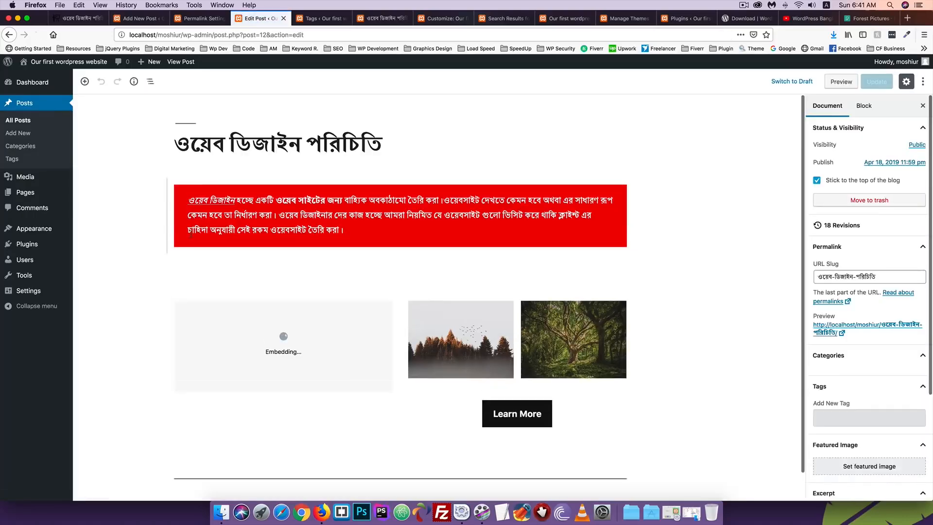
scroll(864, 272, "down", 3)
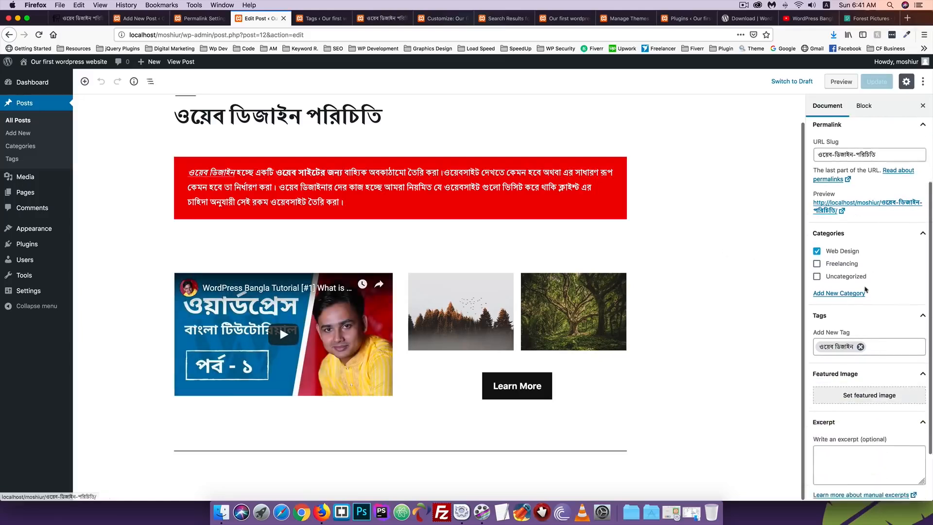
scroll(865, 290, "down", 3)
Add the Design tag to the post and update it
left_click(873, 283)
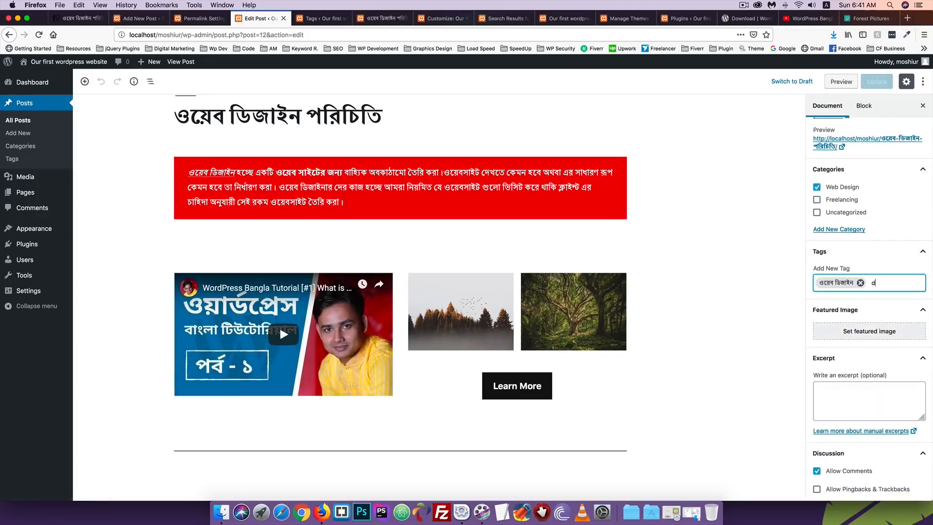
type("des")
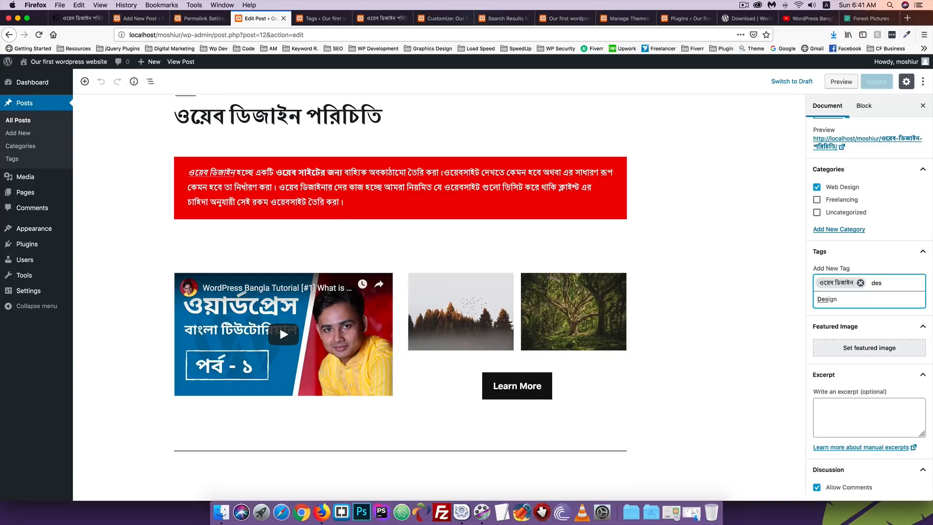
left_click(827, 300)
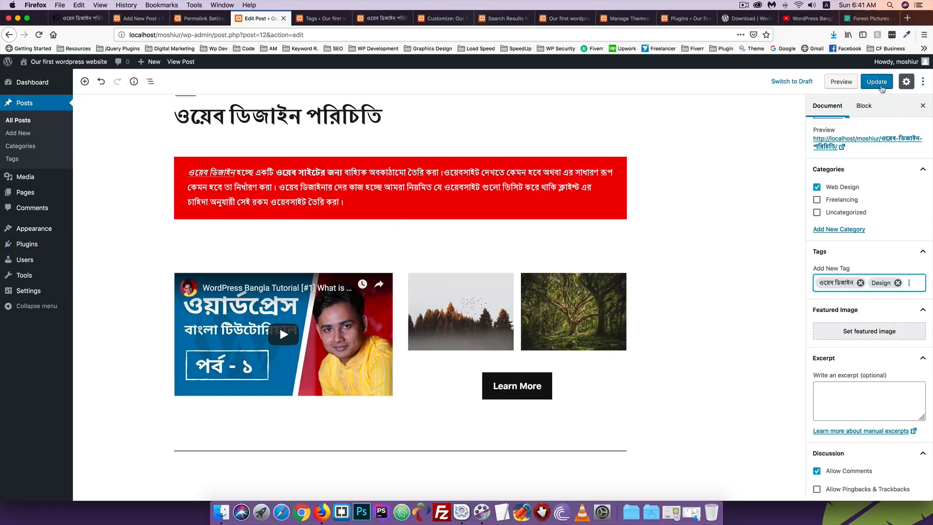
left_click(877, 81)
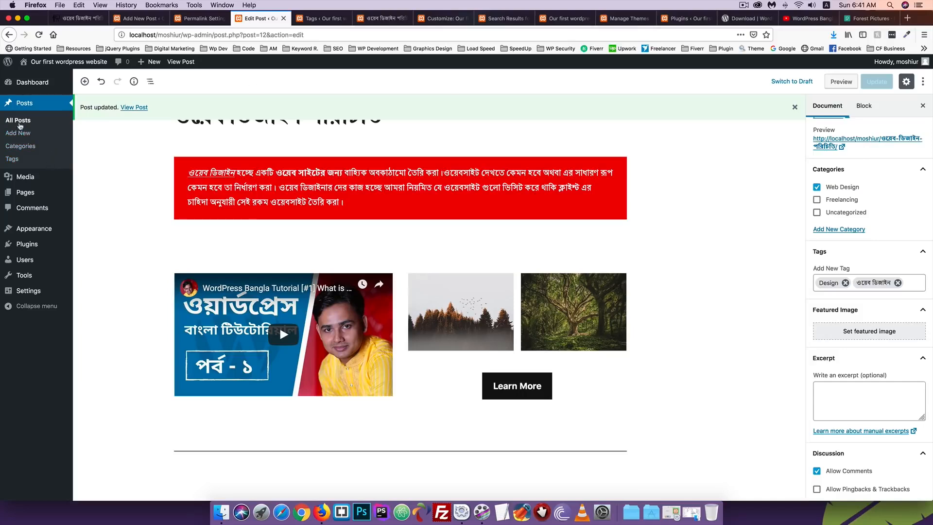